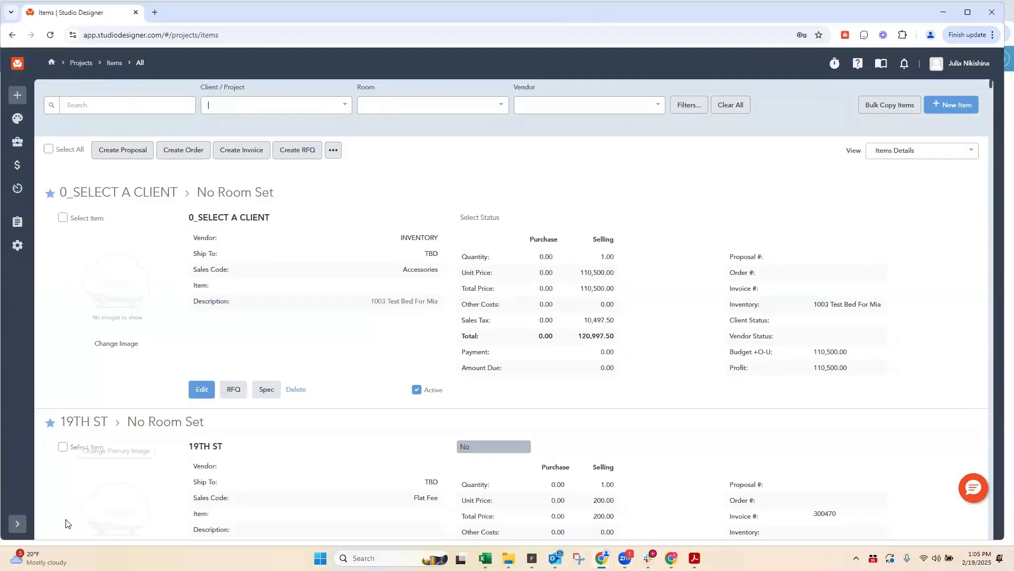
Step: Open the My Company settings and load the All Addresses list in a separate browser tab
{"action": "left_click", "coordinate": [16, 525]}
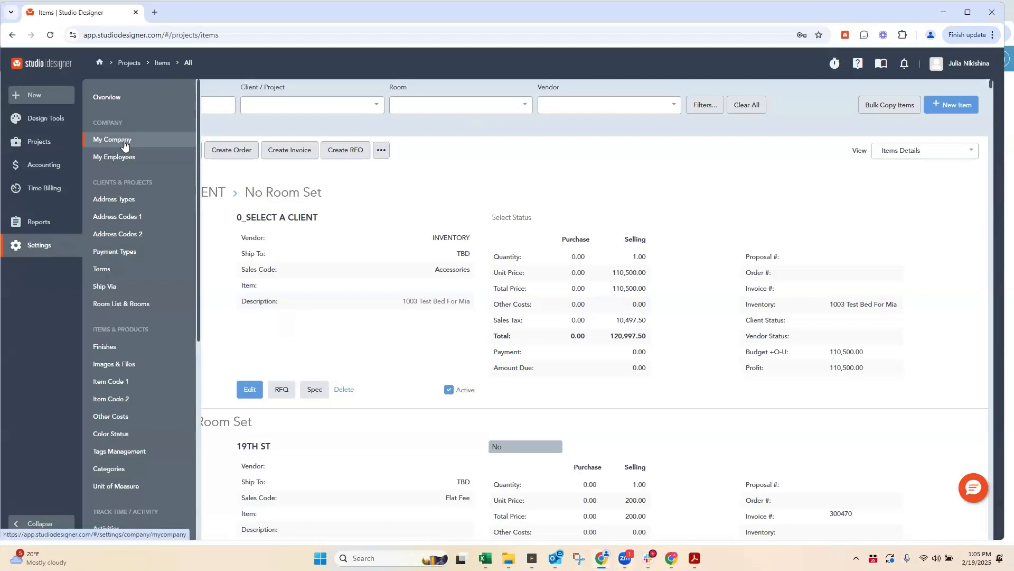
{"action": "left_click", "coordinate": [125, 143]}
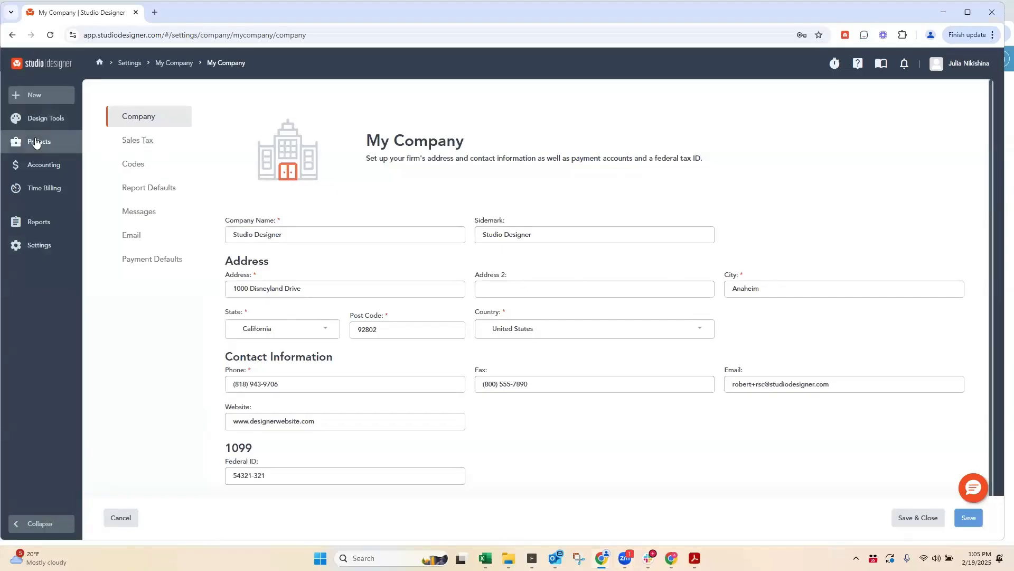
{"action": "mouse_move", "coordinate": [37, 141]}
{"action": "right_click", "coordinate": [117, 166]}
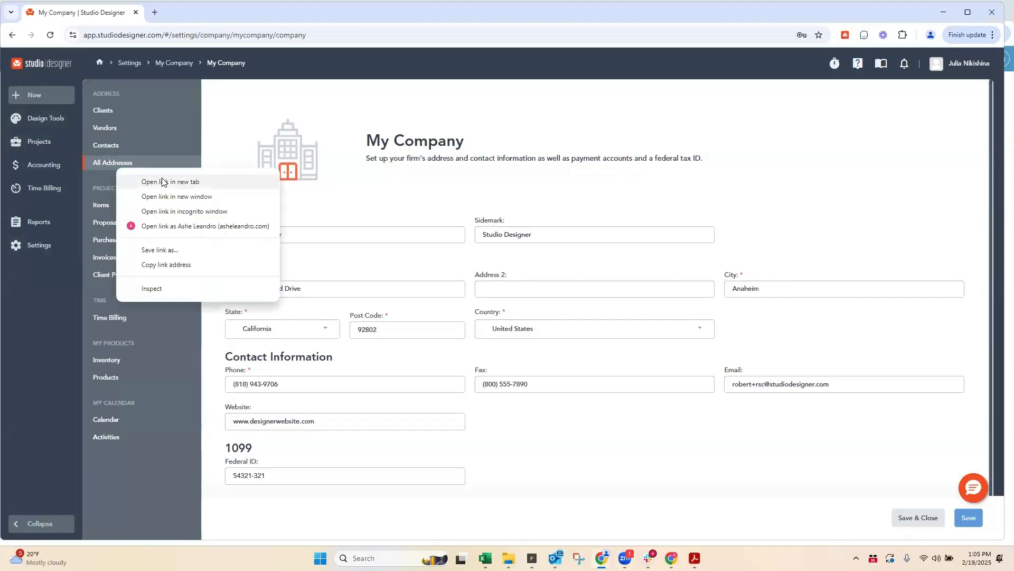
{"action": "left_click", "coordinate": [162, 181]}
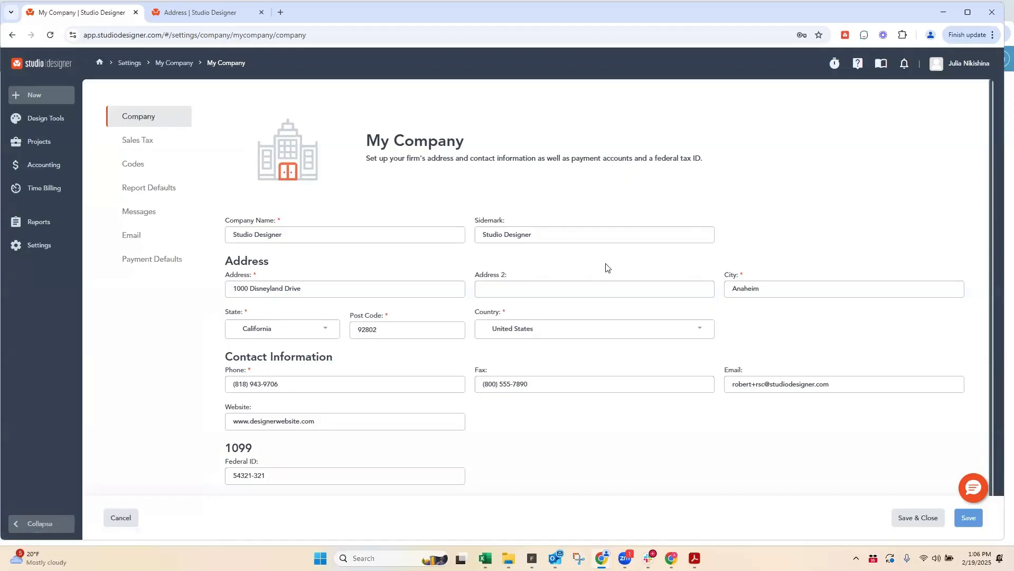
Step: Check the company's Federal ID under 1099, and examine the Designer default in the company's Codes settings
{"action": "scroll", "coordinate": [605, 266], "scroll_direction": "down", "scroll_amount": 1}
{"action": "left_click", "coordinate": [283, 462]}
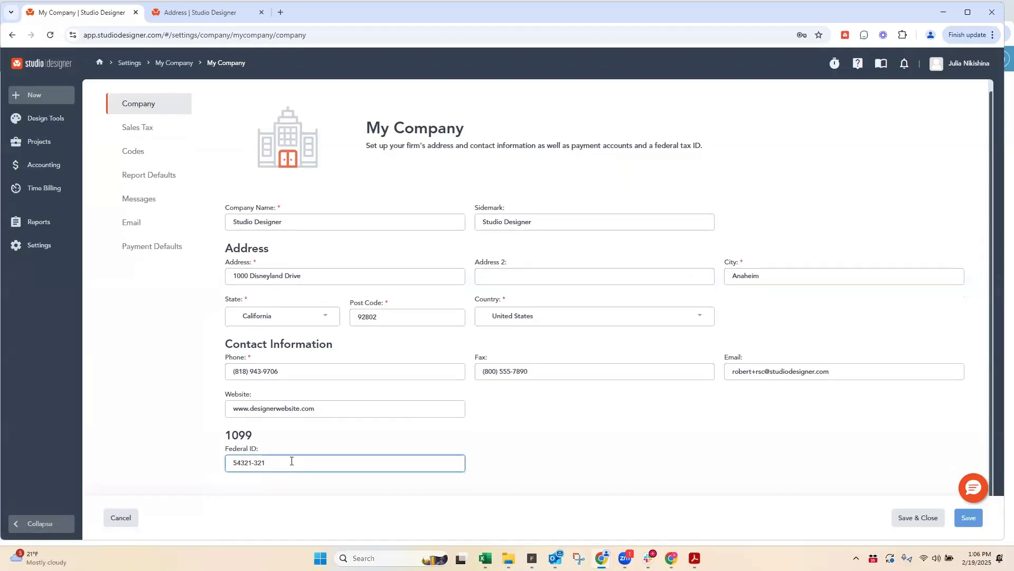
{"action": "left_click_drag", "start_coordinate": [293, 462], "coordinate": [214, 468]}
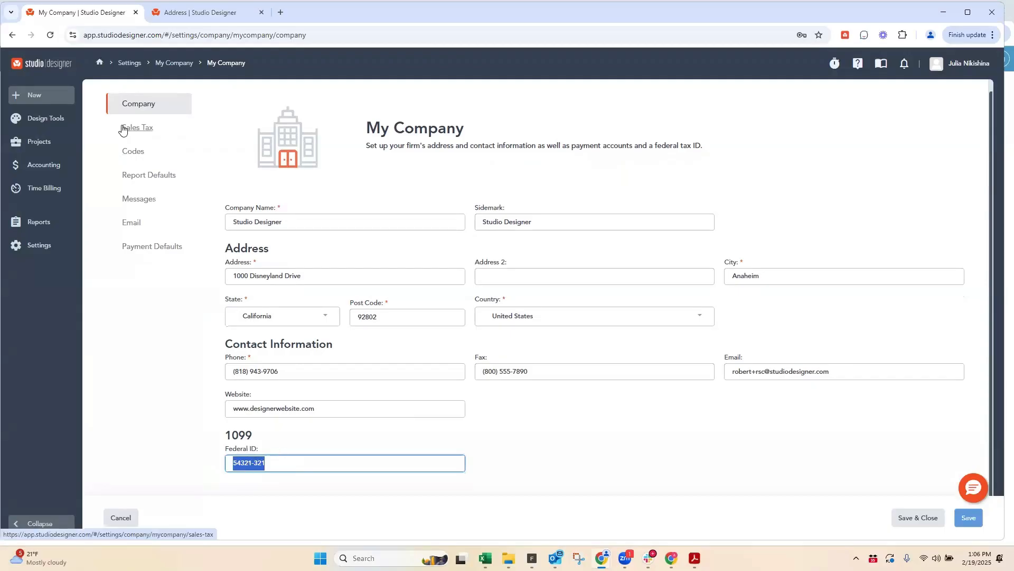
{"action": "left_click", "coordinate": [137, 153]}
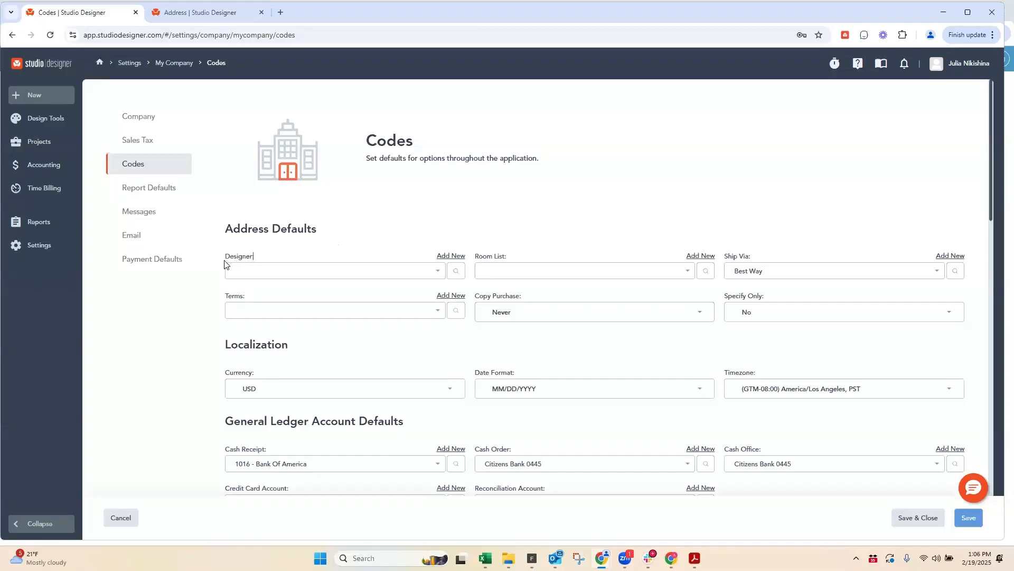
{"action": "left_click_drag", "start_coordinate": [225, 261], "coordinate": [235, 272]}
Step: Filter the address list to the Client type
{"action": "key", "text": "ctrl+Tab"}
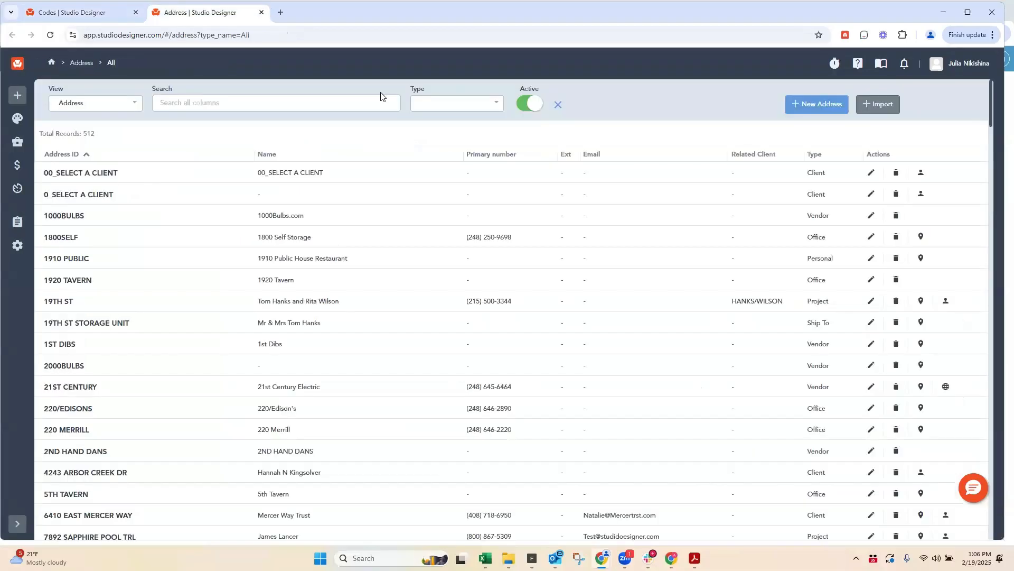
{"action": "left_click", "coordinate": [443, 103]}
{"action": "left_click", "coordinate": [428, 169]}
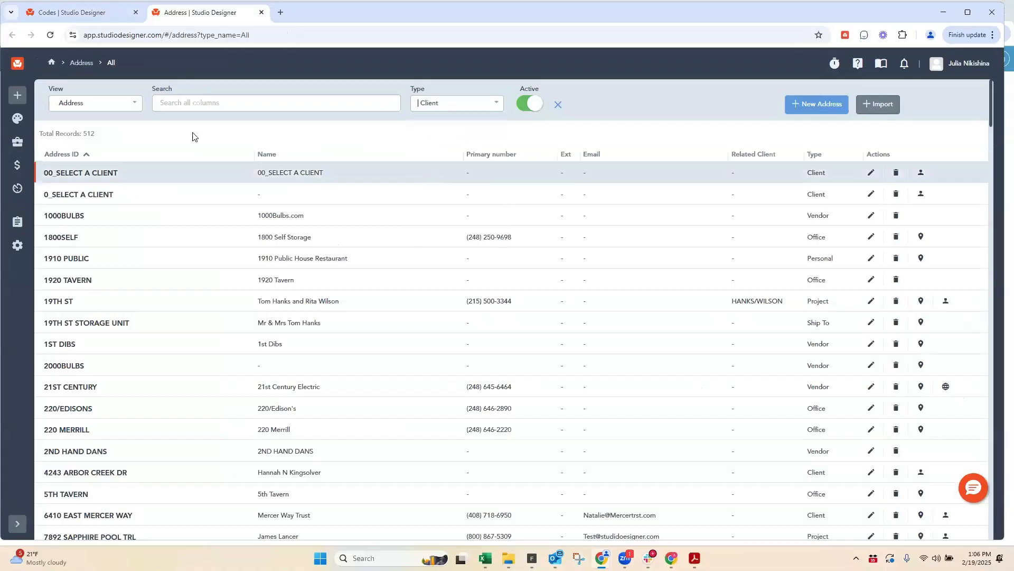
Step: Return to the company's Codes settings and open the choices for the default Terms
{"action": "key", "text": "ctrl+Tab"}
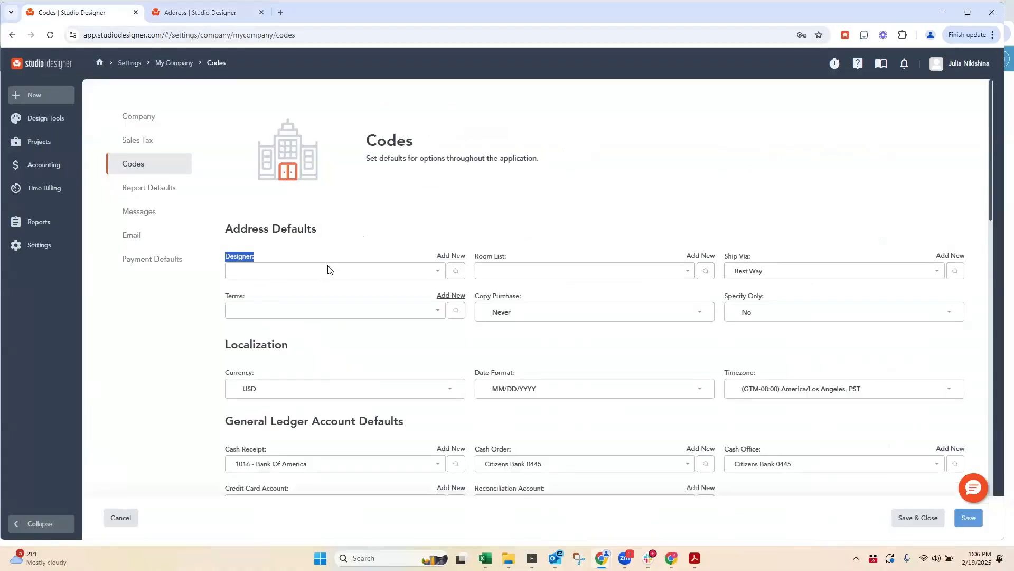
{"action": "left_click", "coordinate": [245, 258]}
{"action": "left_click", "coordinate": [298, 315]}
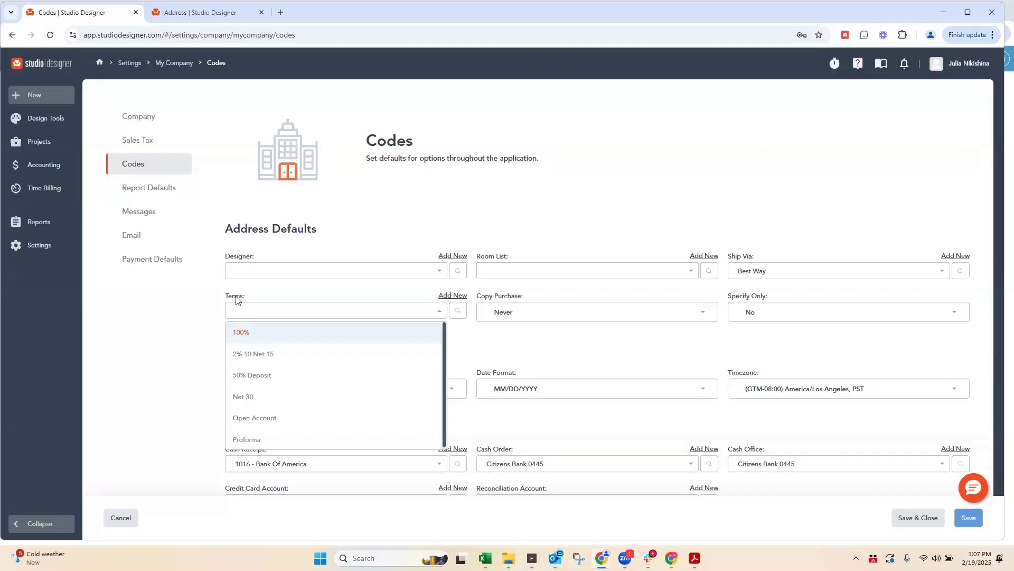
Step: Filter the address list to the Vendor type and open the codes of the 1ST DIBS record
{"action": "left_click", "coordinate": [179, 13]}
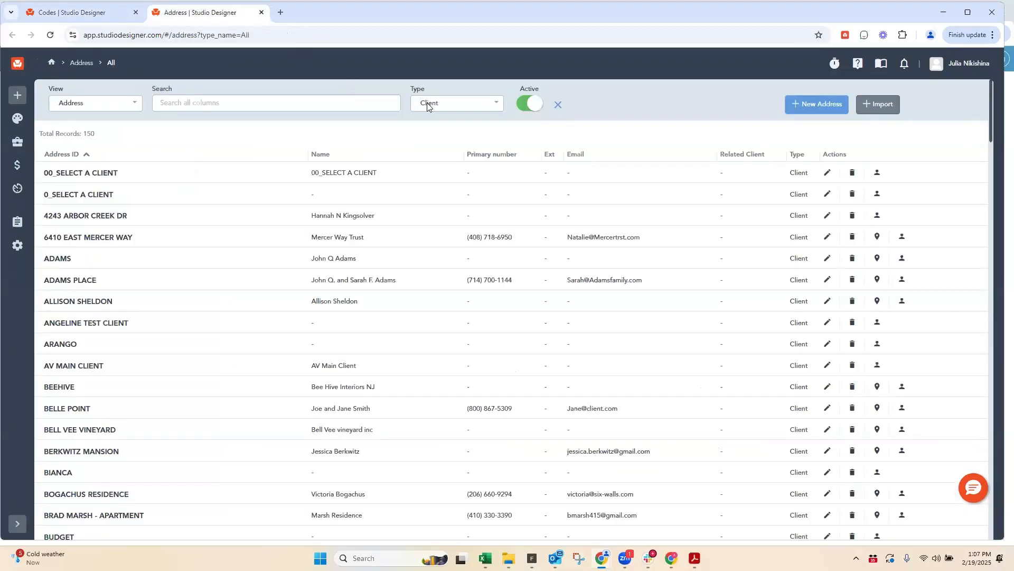
{"action": "left_click", "coordinate": [428, 103]}
{"action": "left_click", "coordinate": [430, 211]}
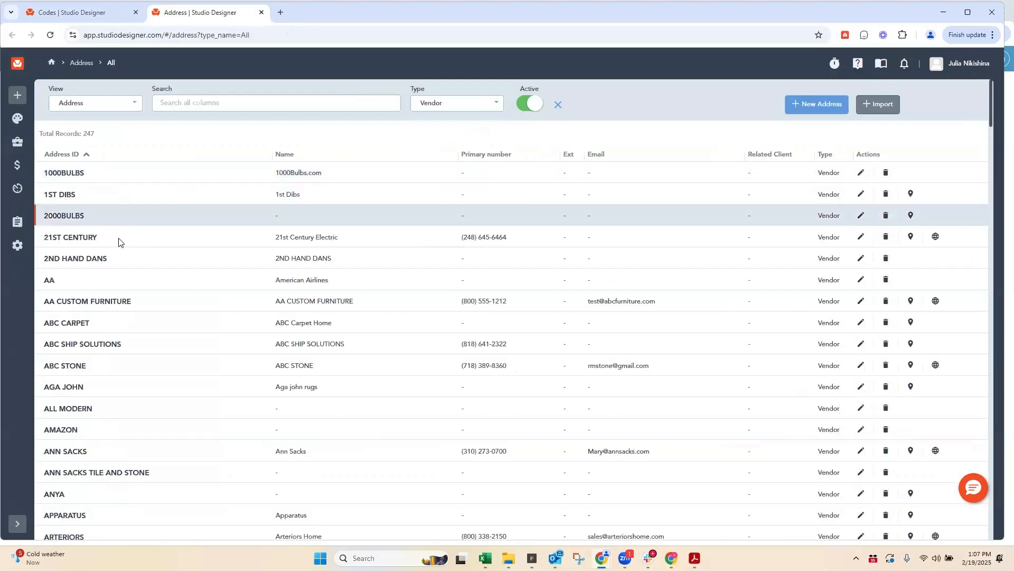
{"action": "left_click", "coordinate": [860, 196]}
{"action": "left_click", "coordinate": [119, 106]}
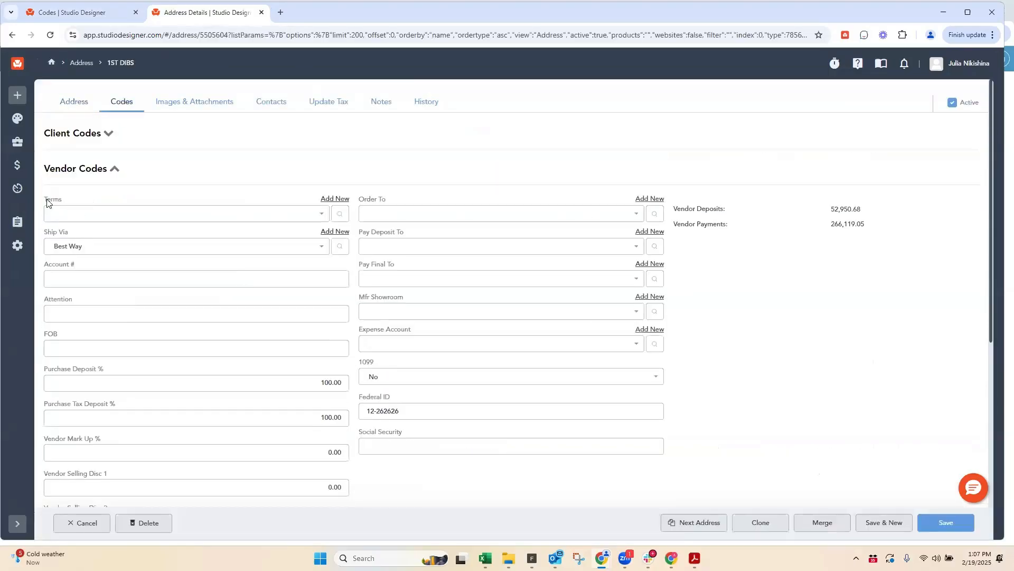
Step: Compare the Terms choices in the company's address defaults with those in the 1ST DIBS vendor codes
{"action": "left_click", "coordinate": [75, 11]}
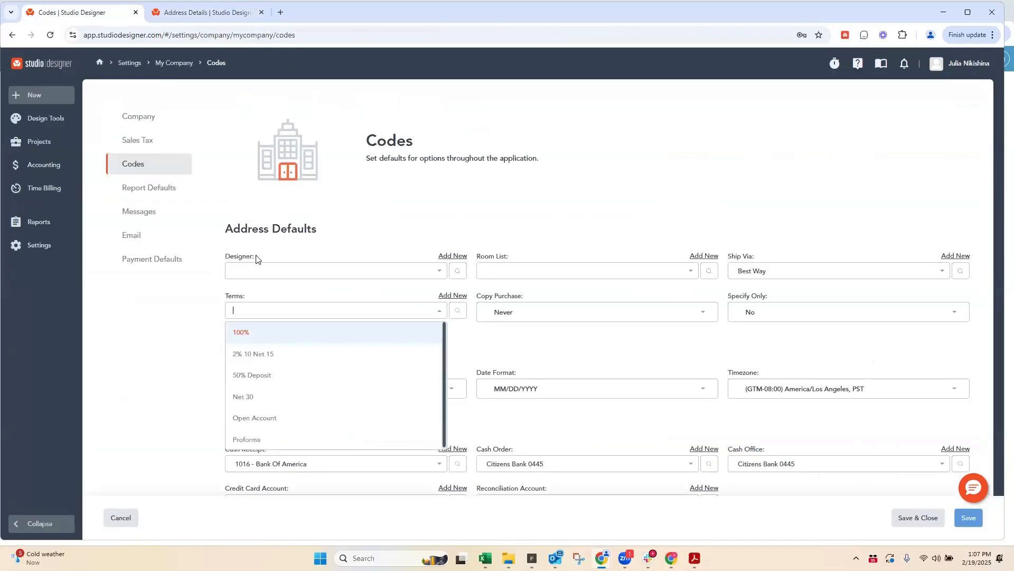
{"action": "left_click", "coordinate": [224, 299]}
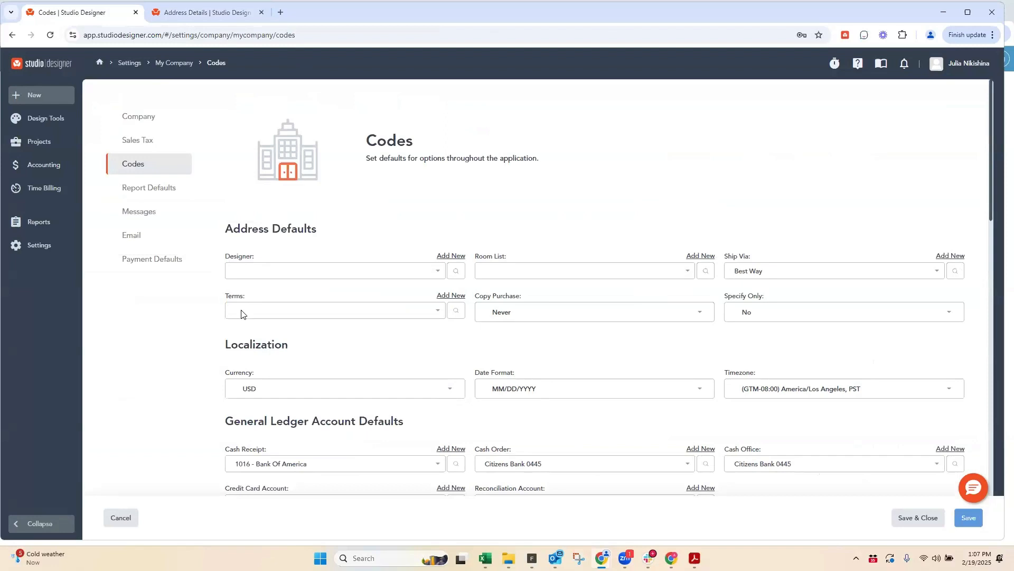
{"action": "left_click", "coordinate": [243, 311]}
{"action": "left_click", "coordinate": [185, 14]}
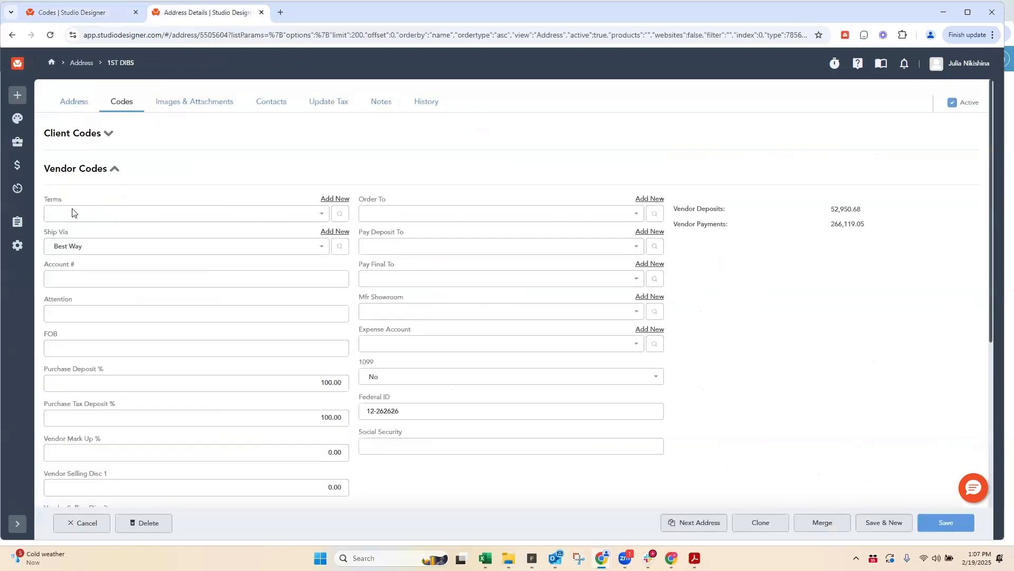
{"action": "left_click", "coordinate": [72, 214]}
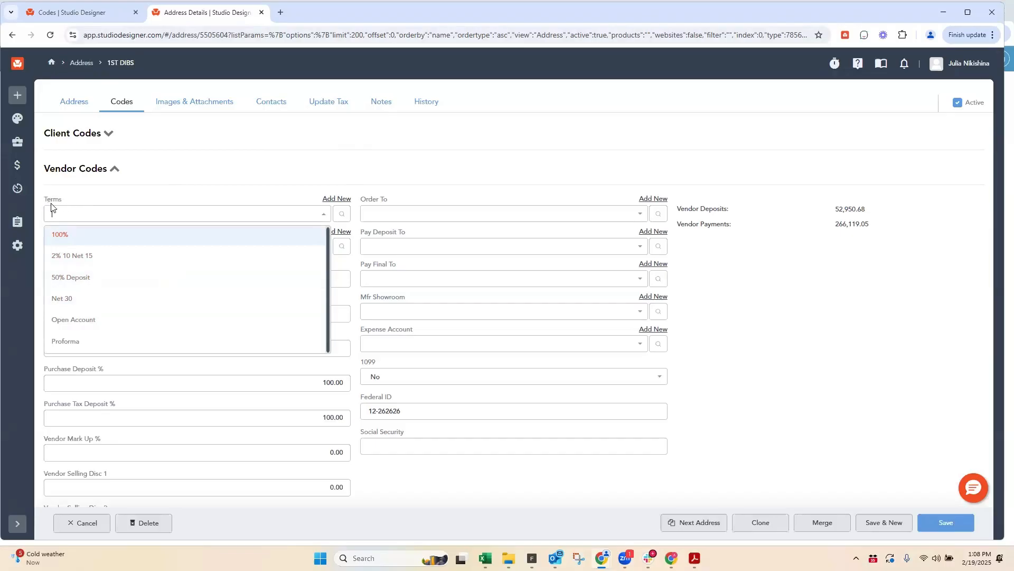
Step: View the notes and the images and attachments of the 1ST DIBS vendor
{"action": "left_click", "coordinate": [383, 104]}
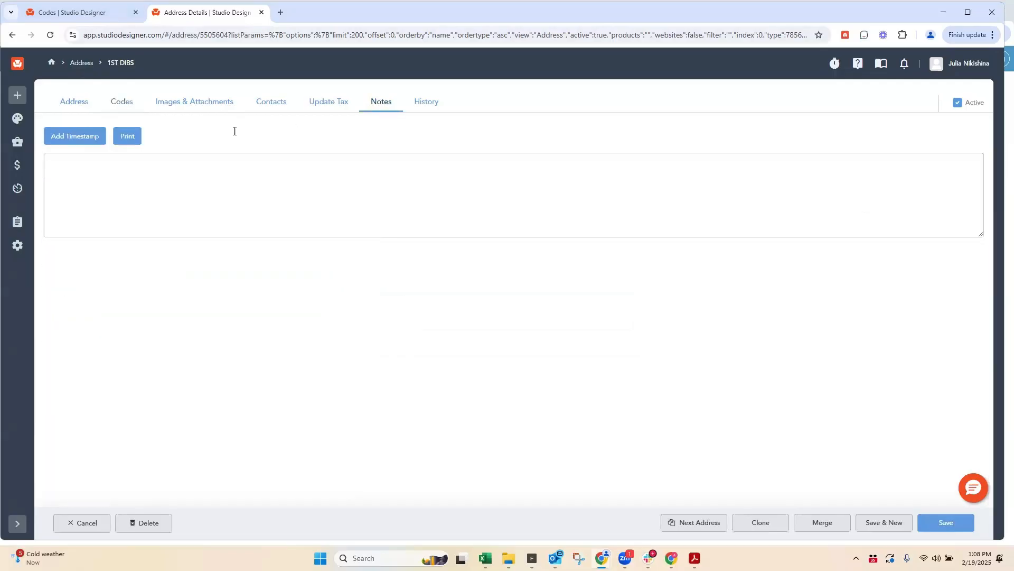
{"action": "left_click", "coordinate": [199, 106]}
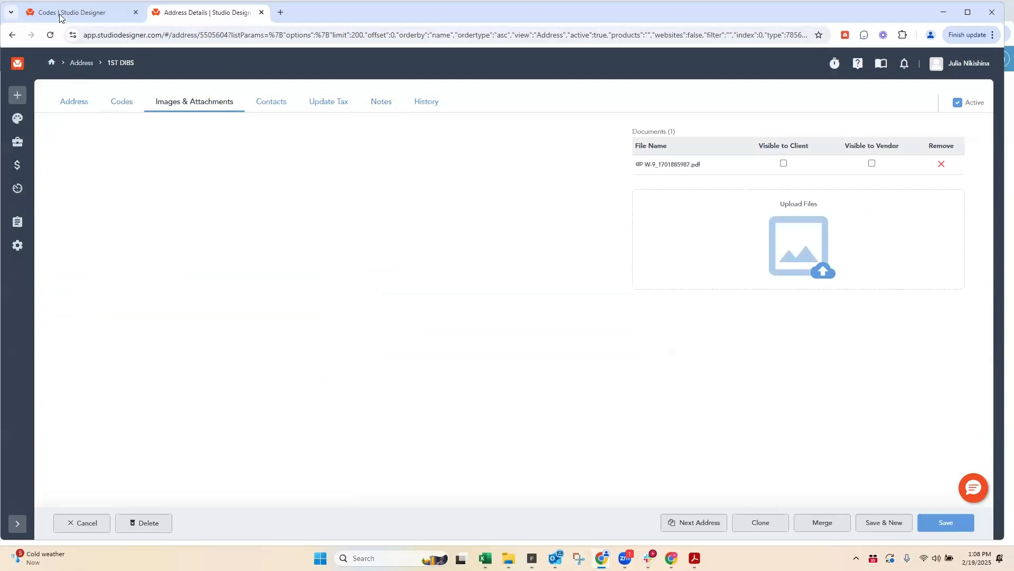
Step: Look up the full Terms list from the company's Codes settings and view the details of the Net 30 term without editing
{"action": "key", "text": "ctrl+shift+Tab"}
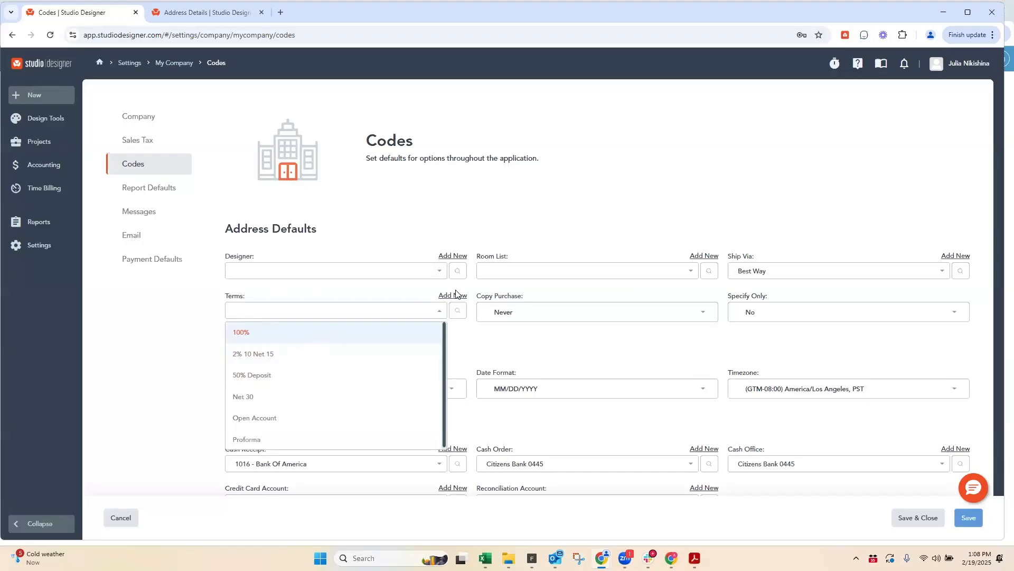
{"action": "left_click", "coordinate": [458, 311]}
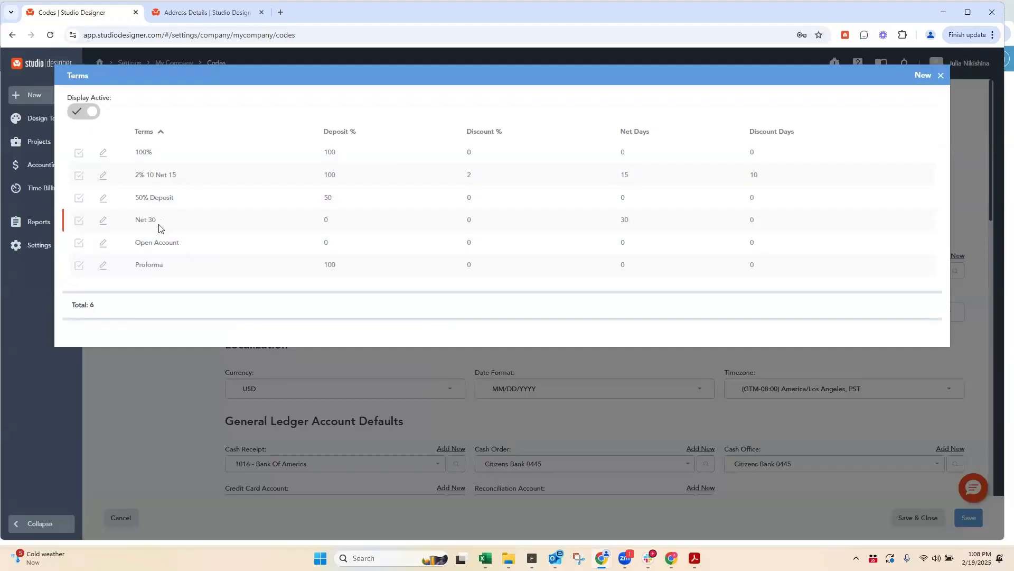
{"action": "left_click", "coordinate": [103, 221]}
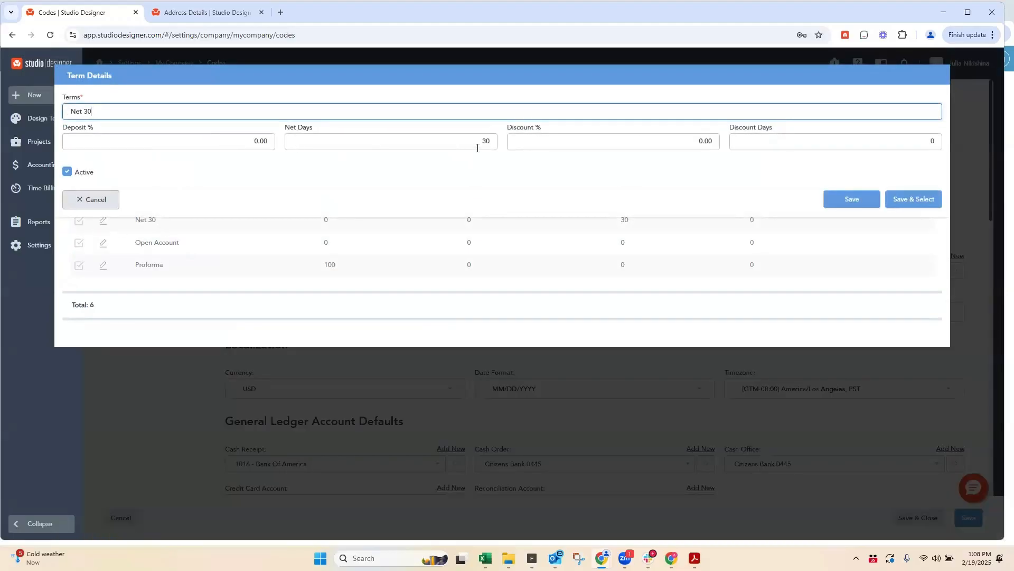
{"action": "left_click", "coordinate": [92, 199]}
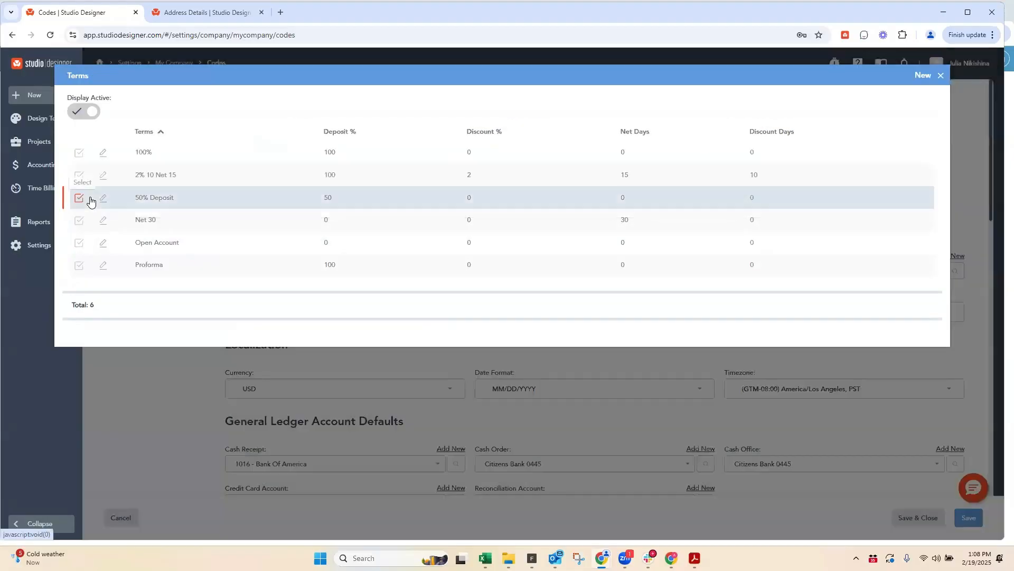
Step: Compare the 100% term's Deposit % with the Purchase Deposit % field in the 1ST DIBS vendor codes
{"action": "left_click", "coordinate": [145, 151]}
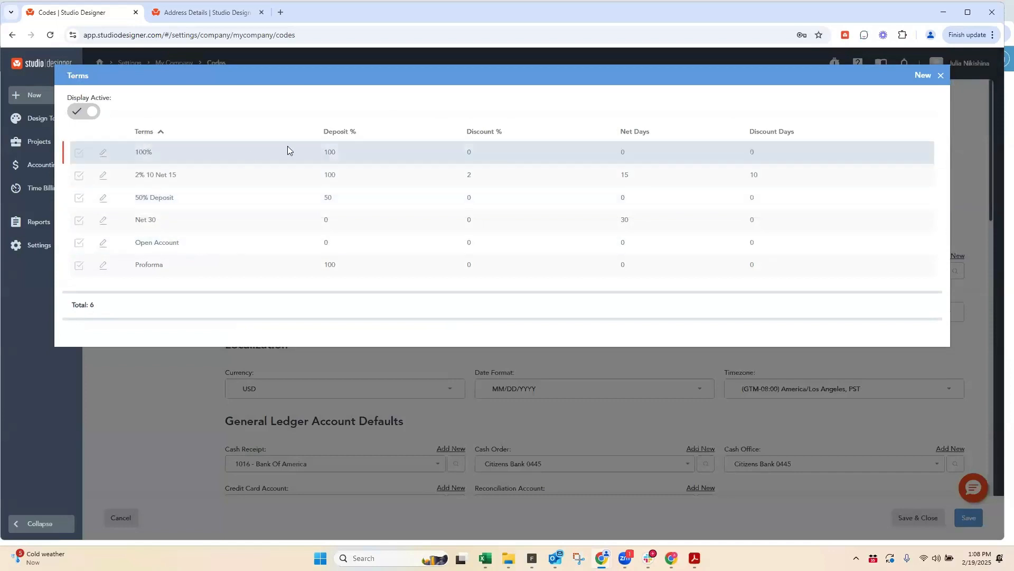
{"action": "double_click", "coordinate": [330, 152]}
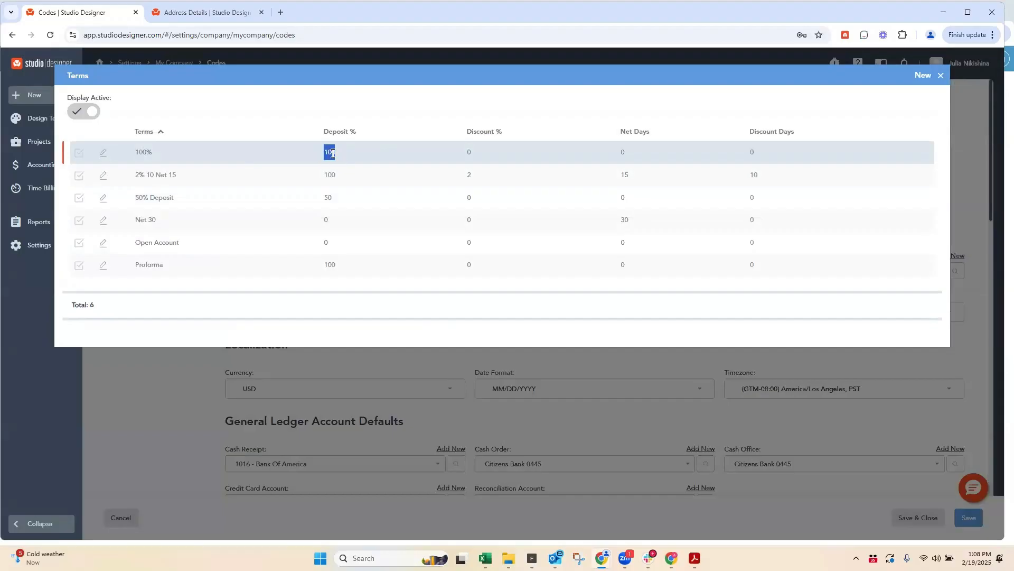
{"action": "left_click", "coordinate": [191, 12]}
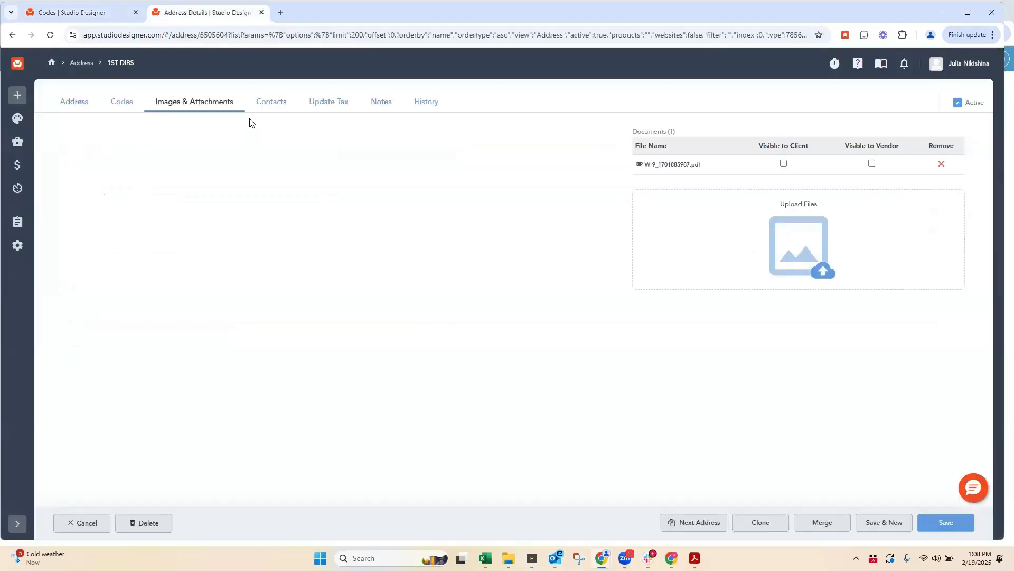
{"action": "left_click", "coordinate": [120, 104]}
{"action": "scroll", "coordinate": [158, 355], "scroll_direction": "down", "scroll_amount": 1}
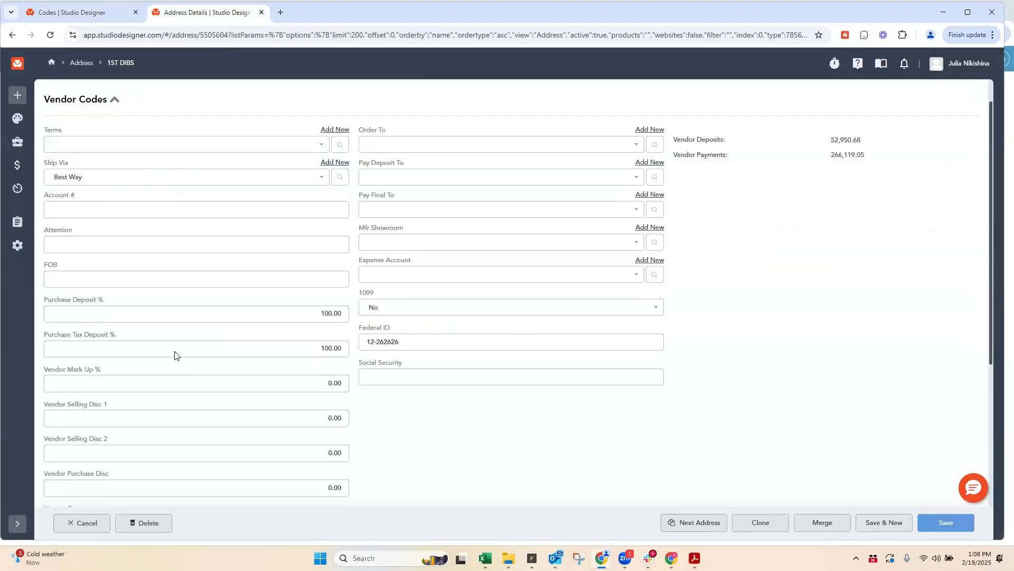
{"action": "scroll", "coordinate": [324, 280], "scroll_direction": "down", "scroll_amount": 1}
{"action": "left_click", "coordinate": [333, 276]}
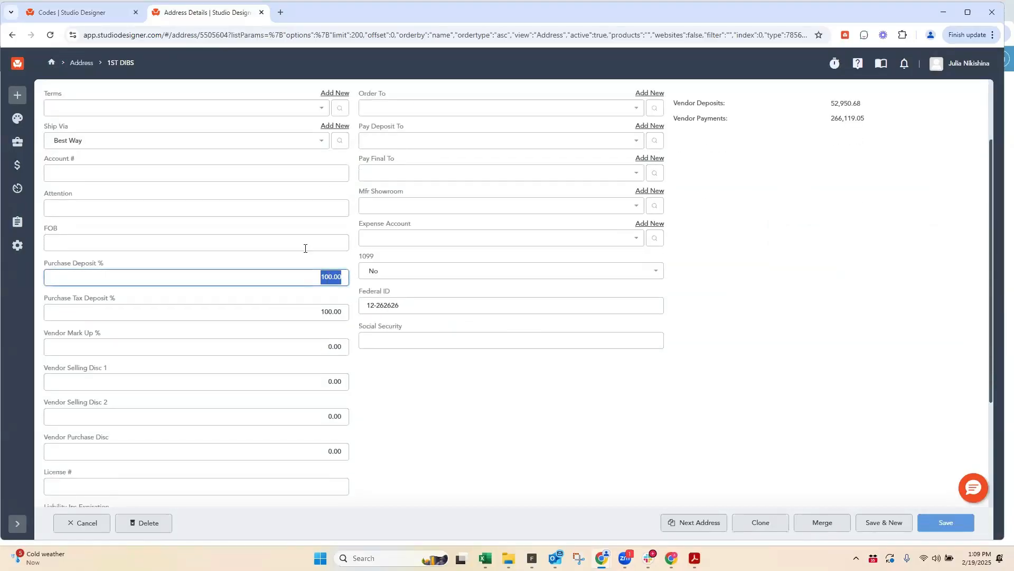
Step: Create a term named Amex in the company's Terms list and save it
{"action": "left_click", "coordinate": [51, 10]}
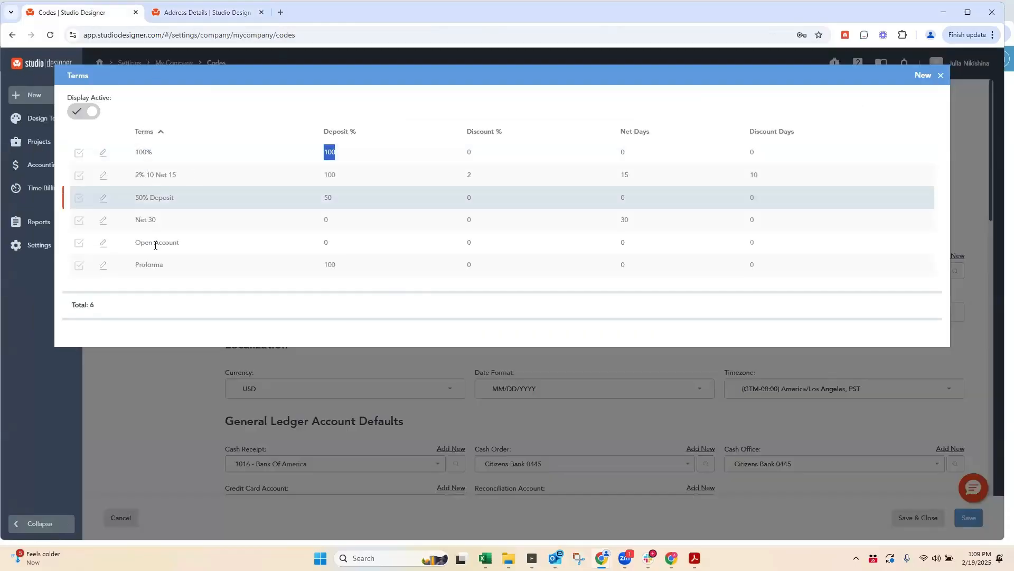
{"action": "left_click", "coordinate": [922, 76]}
{"action": "type", "text": "Amex"}
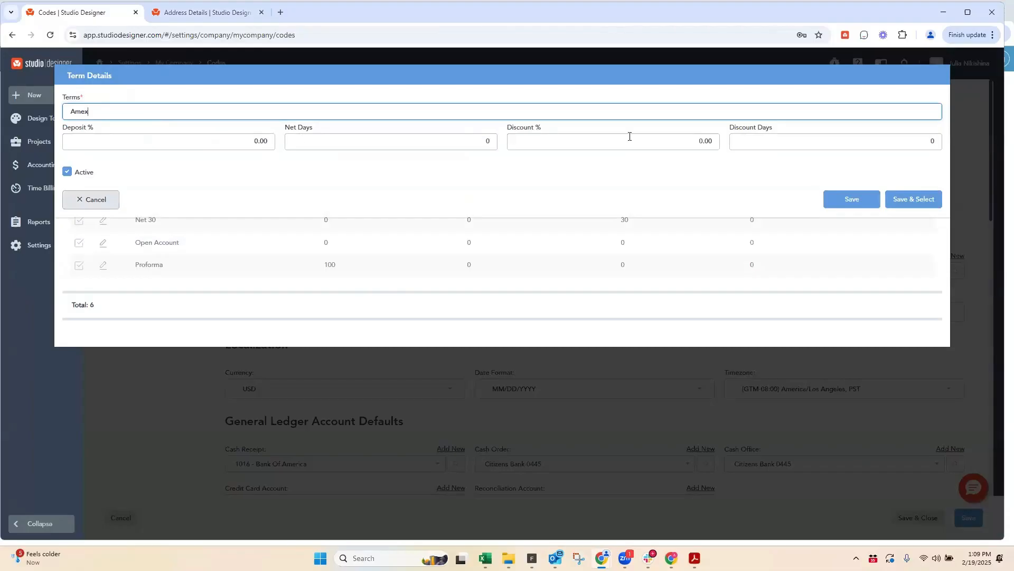
{"action": "left_click", "coordinate": [852, 199]}
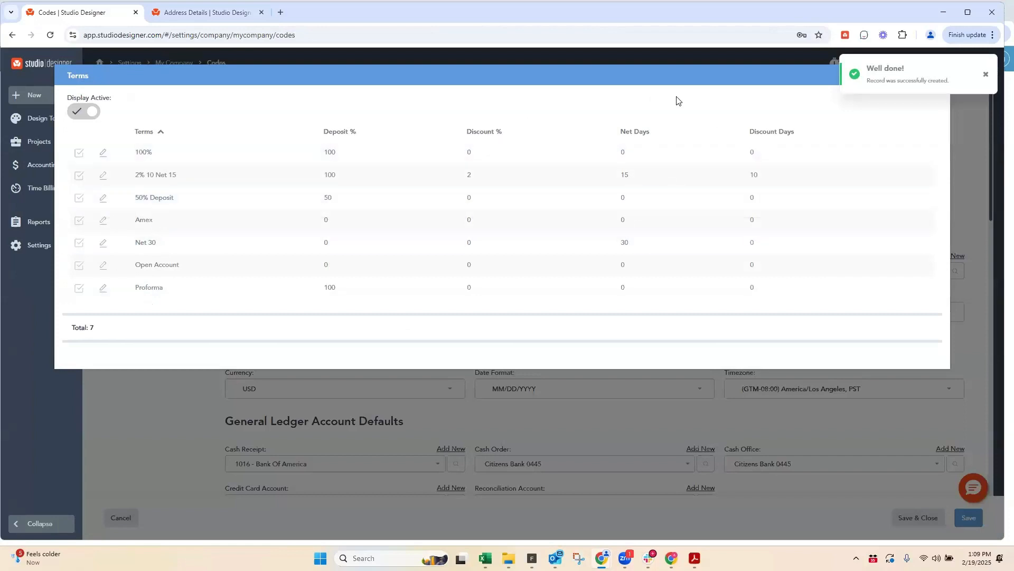
{"action": "left_click", "coordinate": [985, 74]}
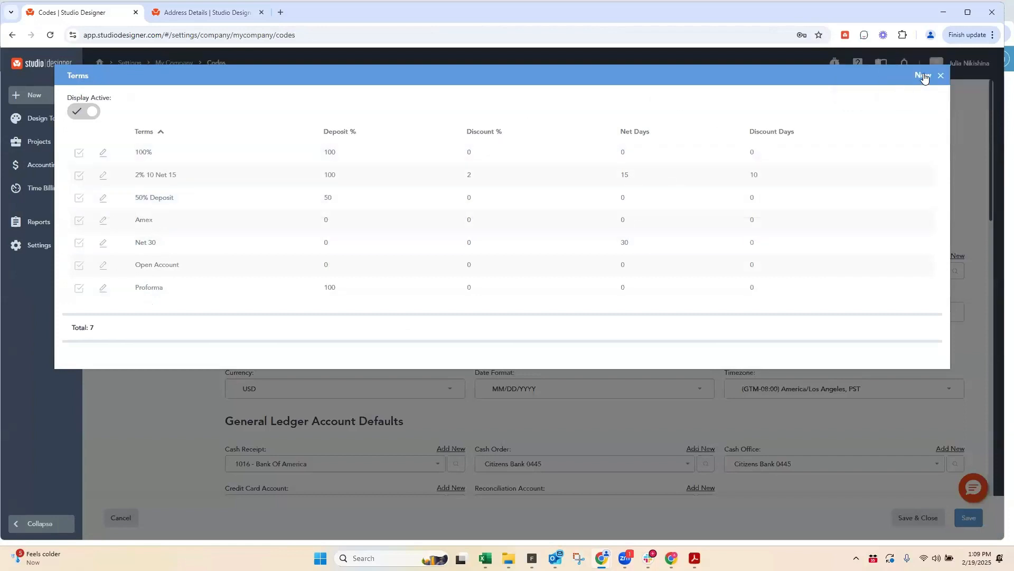
Step: Create a term named Domestic Wire in the company's Terms list and save it
{"action": "left_click", "coordinate": [922, 75]}
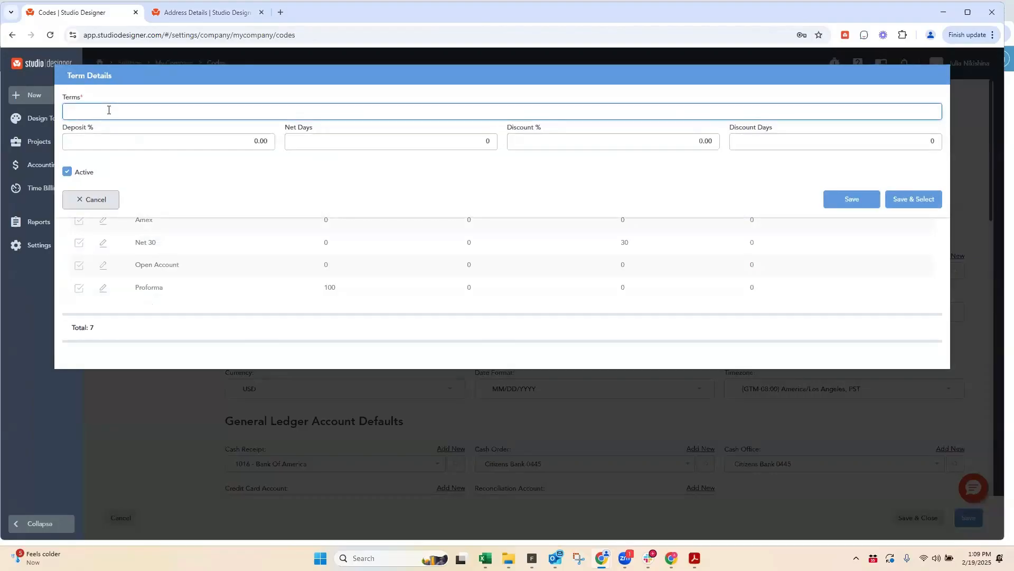
{"action": "type", "text": "Domestic Wire"}
{"action": "left_click", "coordinate": [854, 199]}
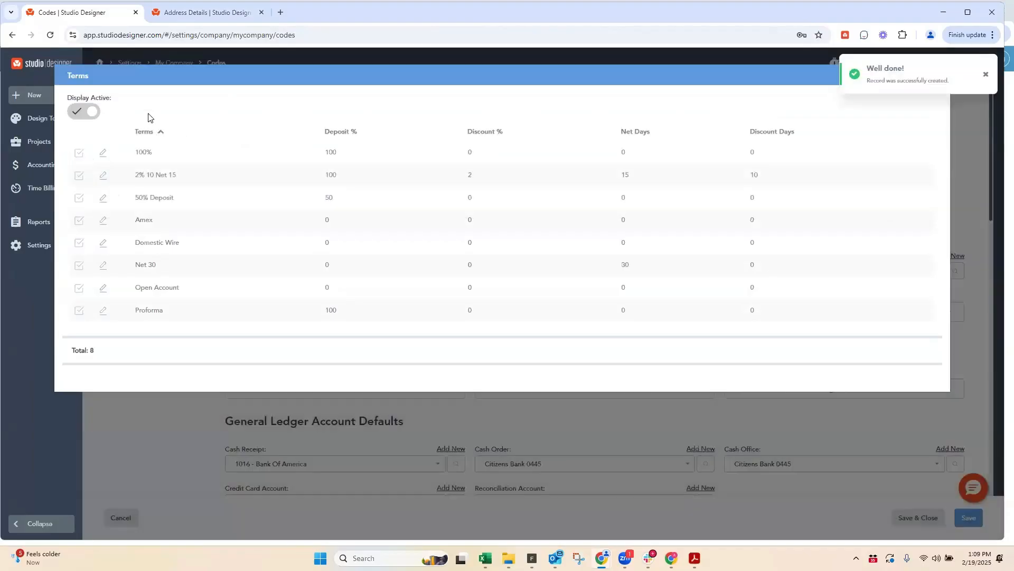
{"action": "left_click", "coordinate": [987, 77]}
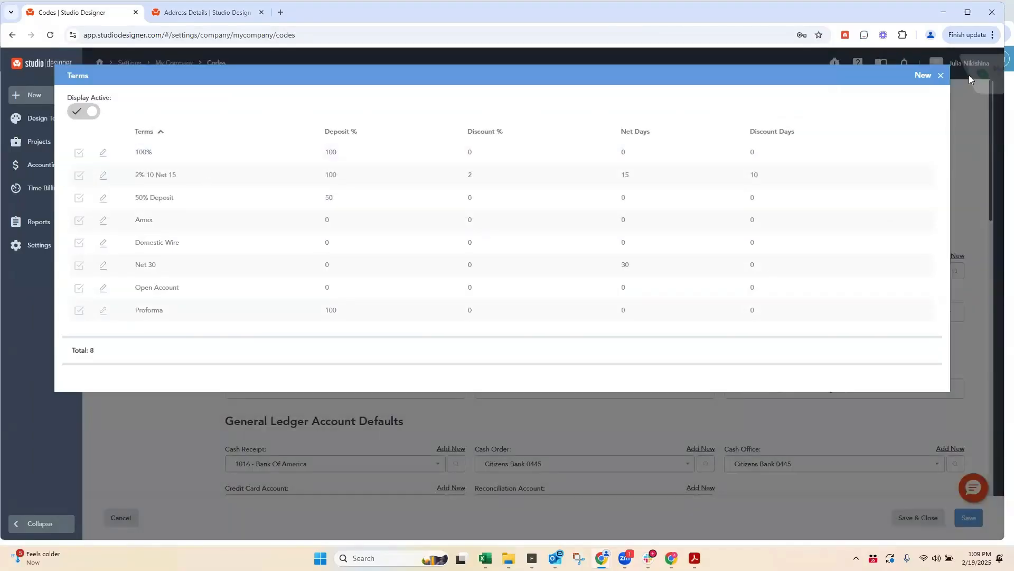
Step: Create a term named ACH in the company's Terms list and save it
{"action": "left_click", "coordinate": [941, 76]}
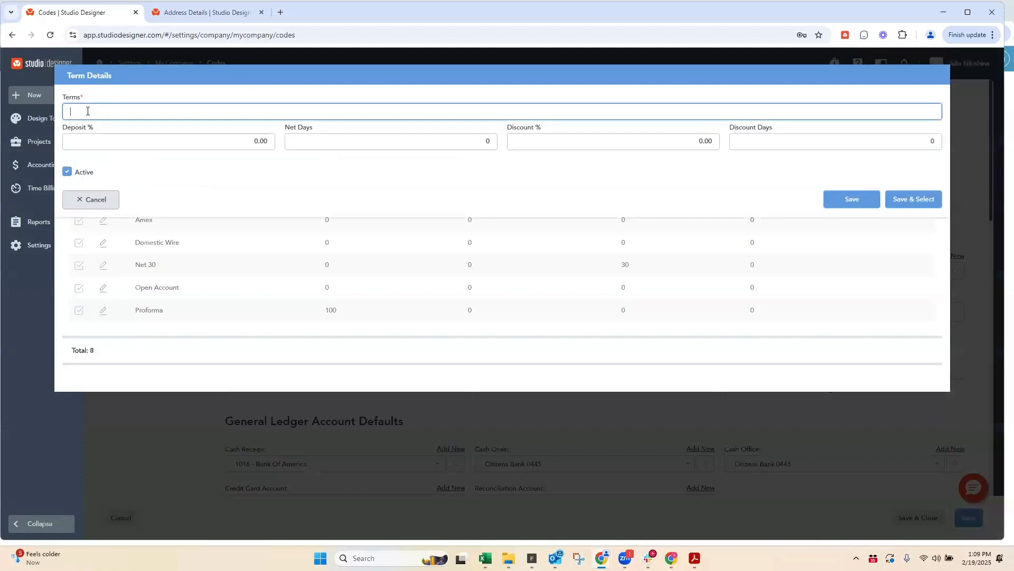
{"action": "type", "text": "ACH"}
{"action": "left_click", "coordinate": [871, 202]}
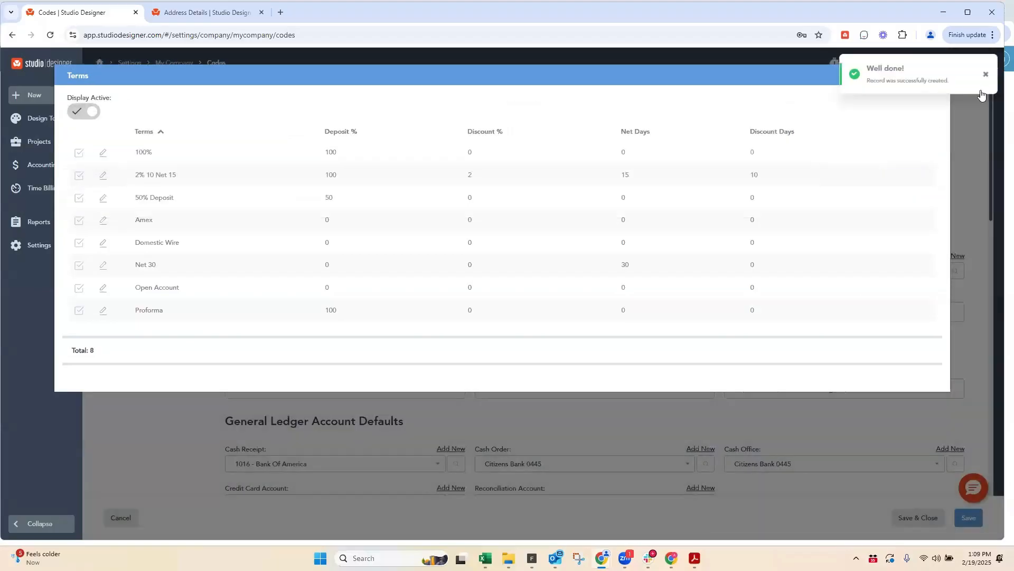
{"action": "left_click", "coordinate": [986, 76]}
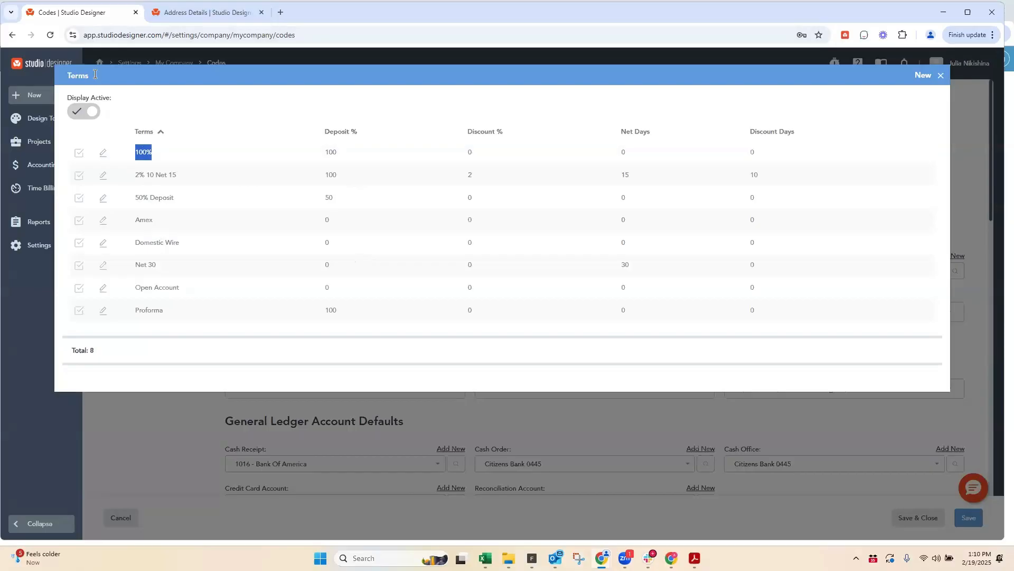
Step: Close the Terms list and view the Copy Purchase choices in the company's address defaults
{"action": "left_click_drag", "start_coordinate": [95, 74], "coordinate": [61, 75]}
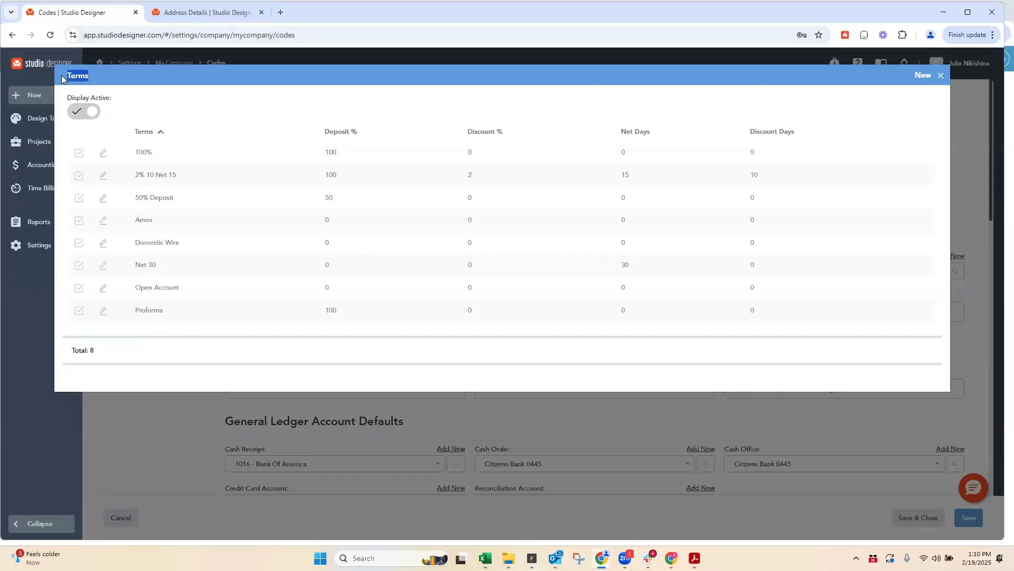
{"action": "left_click", "coordinate": [940, 79]}
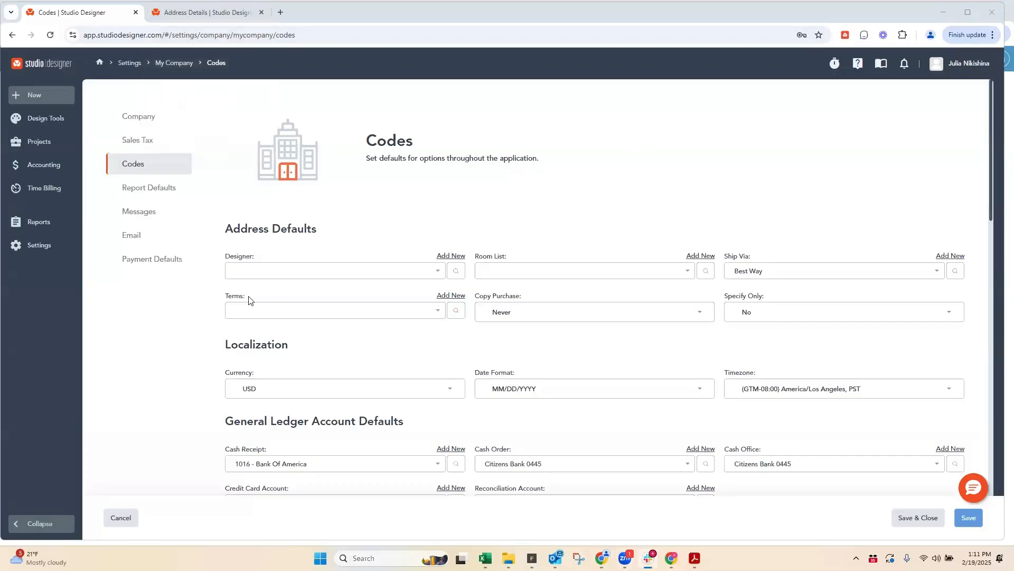
{"action": "left_click_drag", "start_coordinate": [250, 305], "coordinate": [224, 300]}
{"action": "left_click_drag", "start_coordinate": [527, 301], "coordinate": [480, 302]}
{"action": "left_click", "coordinate": [518, 314]}
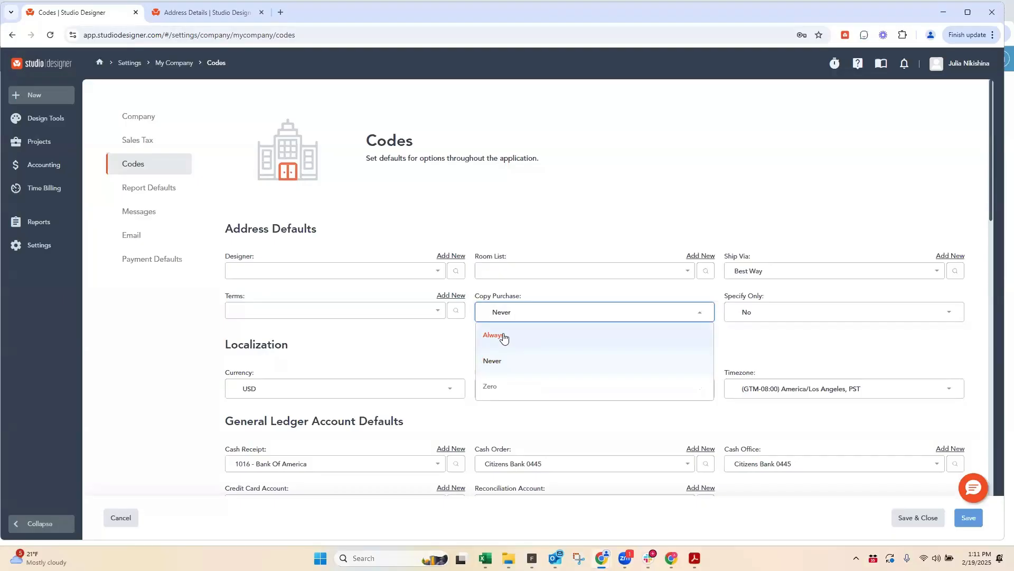
Step: From the 1ST DIBS vendor record, open the project Items list in a separate browser tab
{"action": "left_click", "coordinate": [235, 13]}
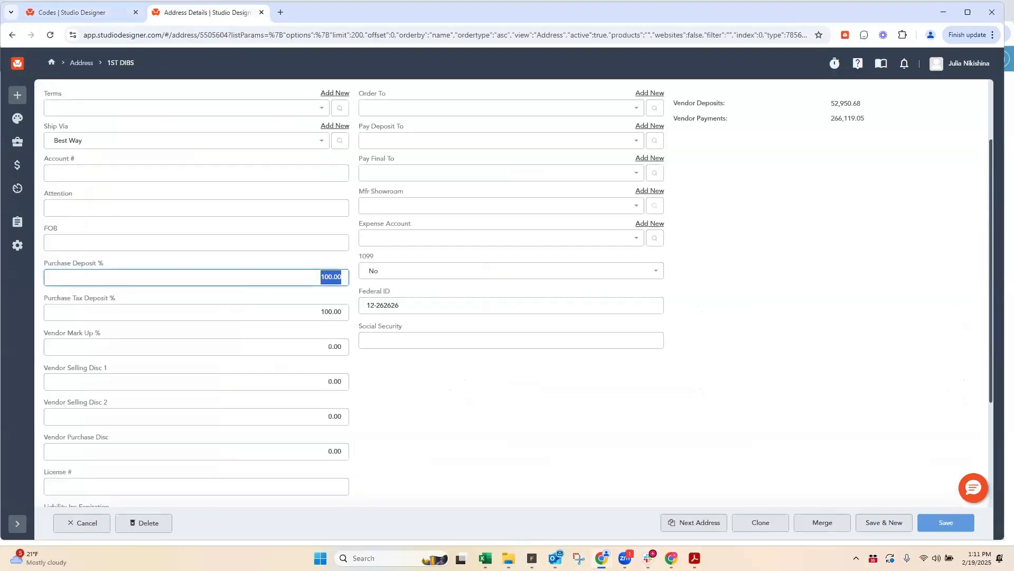
{"action": "left_click", "coordinate": [17, 523]}
{"action": "left_click", "coordinate": [46, 141]}
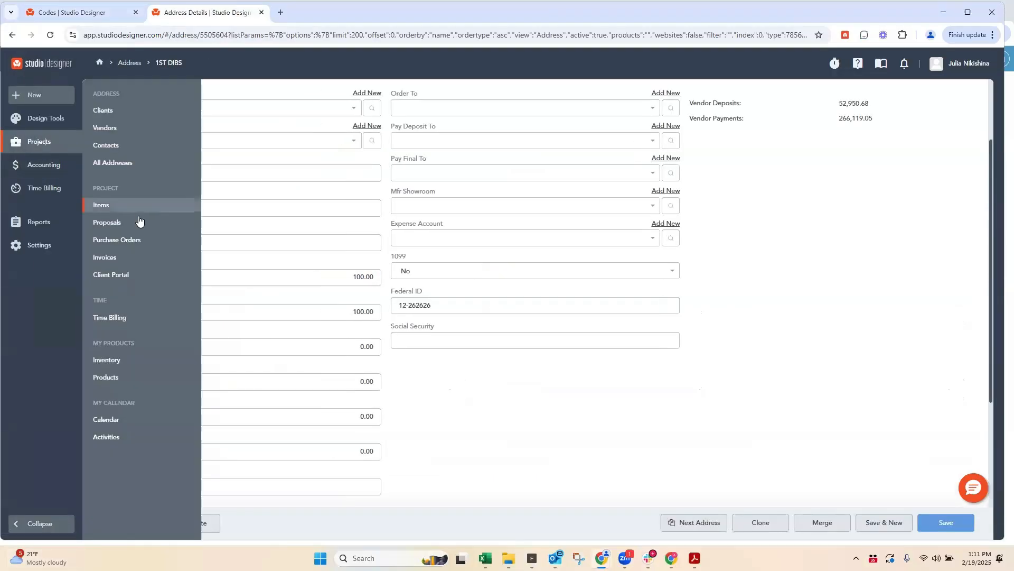
{"action": "right_click", "coordinate": [132, 206]}
{"action": "left_click", "coordinate": [184, 218]}
{"action": "left_click", "coordinate": [328, 14]}
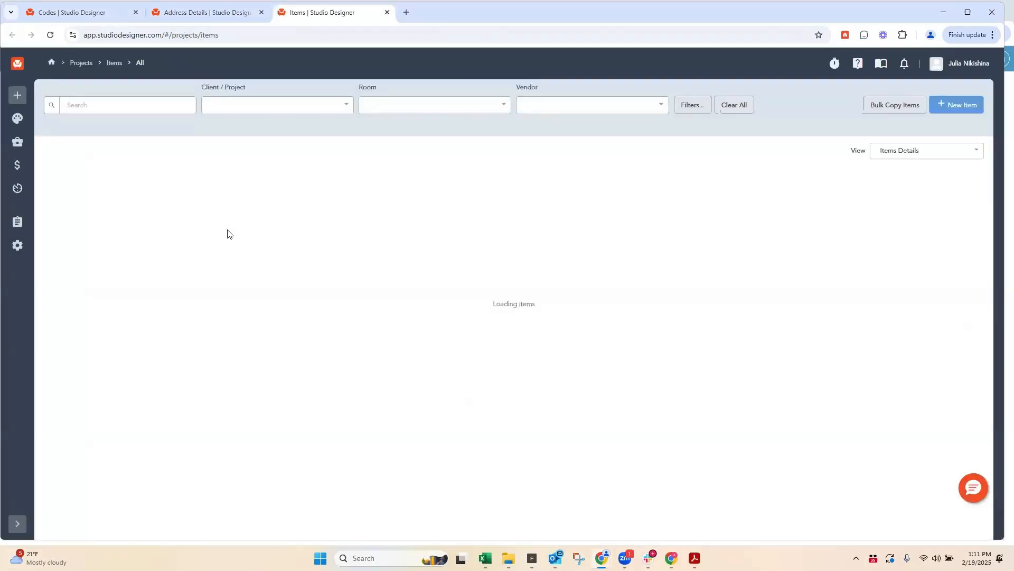
Step: Filter the Items list by the client/project 19TH ST
{"action": "left_click", "coordinate": [215, 109]}
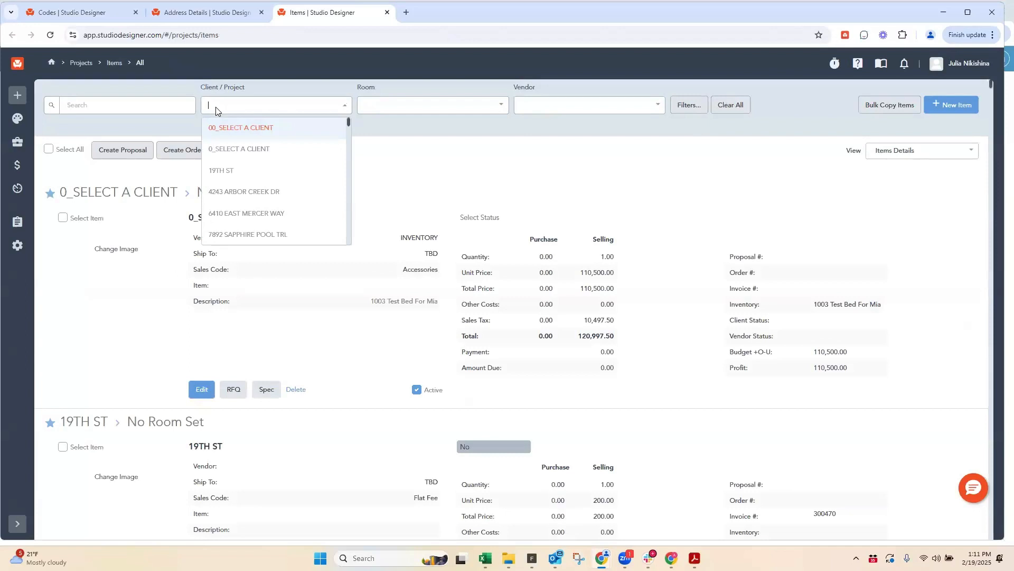
{"action": "type", "text": "19TH"}
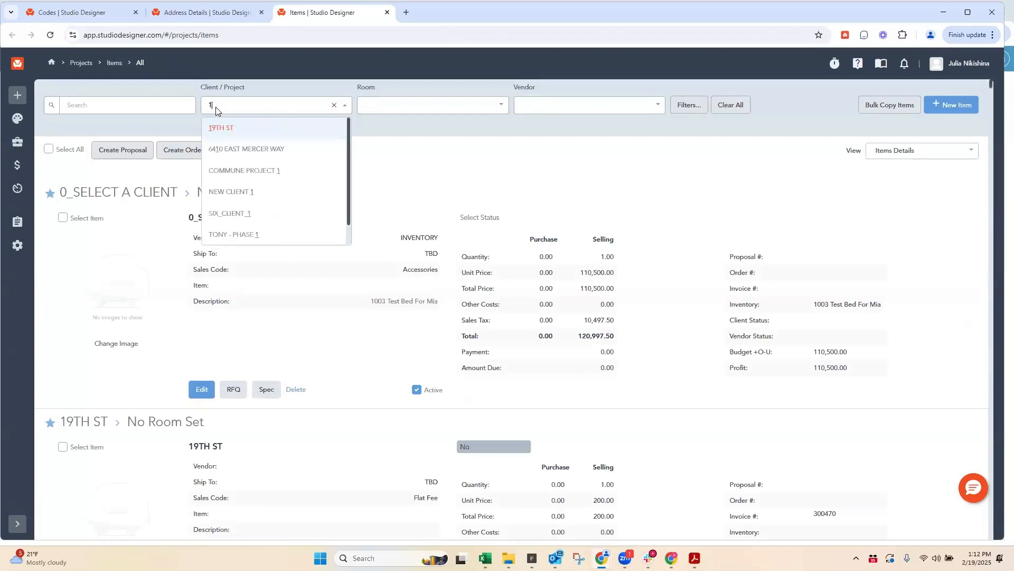
{"action": "left_click", "coordinate": [217, 127]}
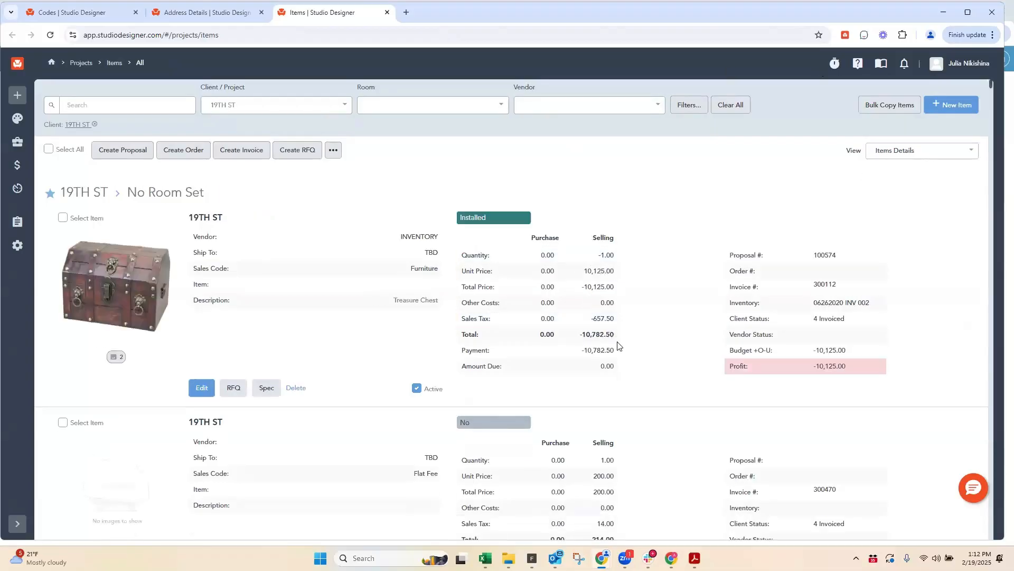
Step: Find the 19TH ST accessories item from vendor 1000BULBS and open it for editing
{"action": "scroll", "coordinate": [593, 316], "scroll_direction": "down", "scroll_amount": 2}
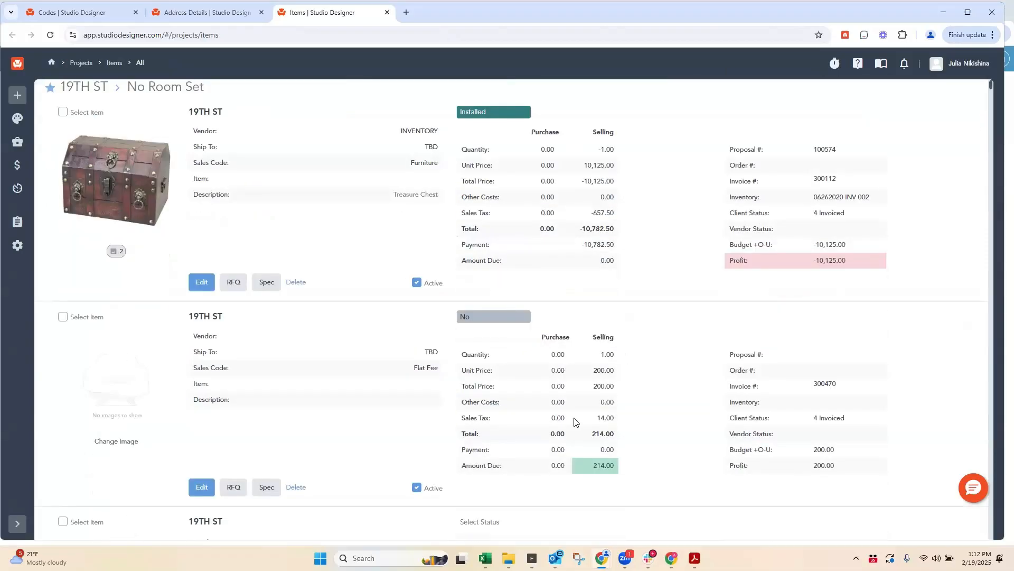
{"action": "scroll", "coordinate": [671, 359], "scroll_direction": "down", "scroll_amount": 2}
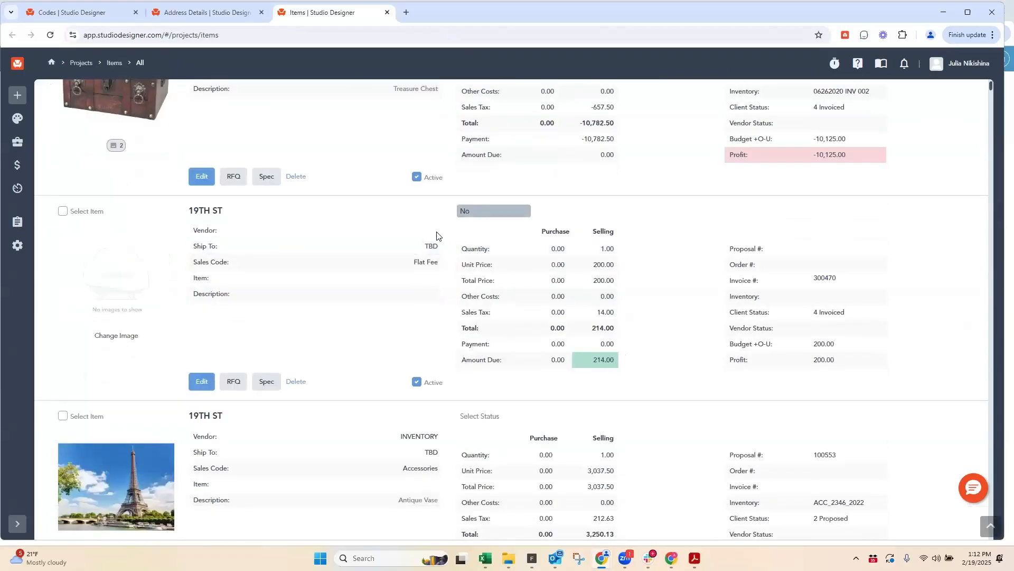
{"action": "scroll", "coordinate": [605, 346], "scroll_direction": "down", "scroll_amount": 3}
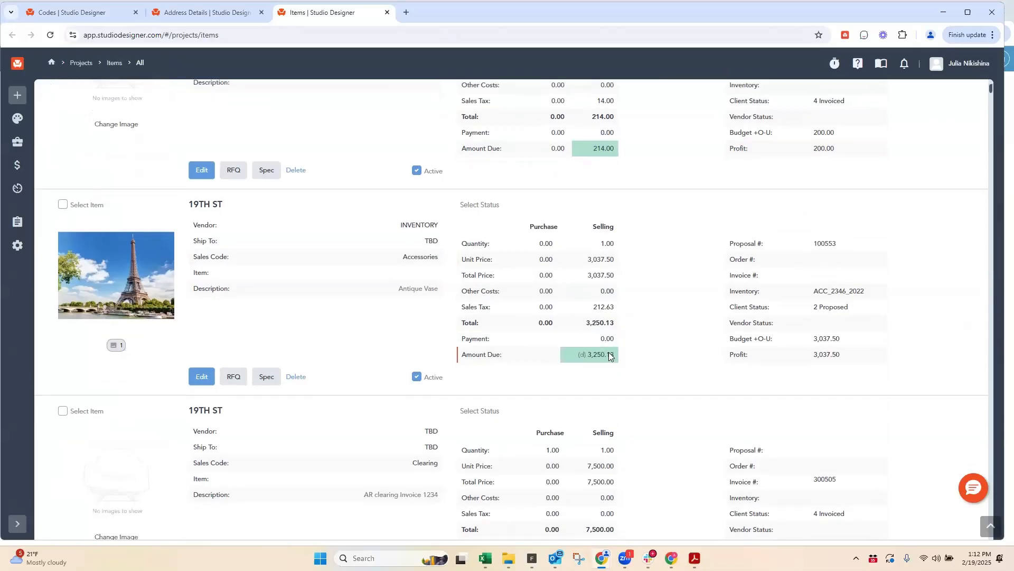
{"action": "scroll", "coordinate": [603, 342], "scroll_direction": "down", "scroll_amount": 4}
{"action": "scroll", "coordinate": [596, 337], "scroll_direction": "down", "scroll_amount": 2}
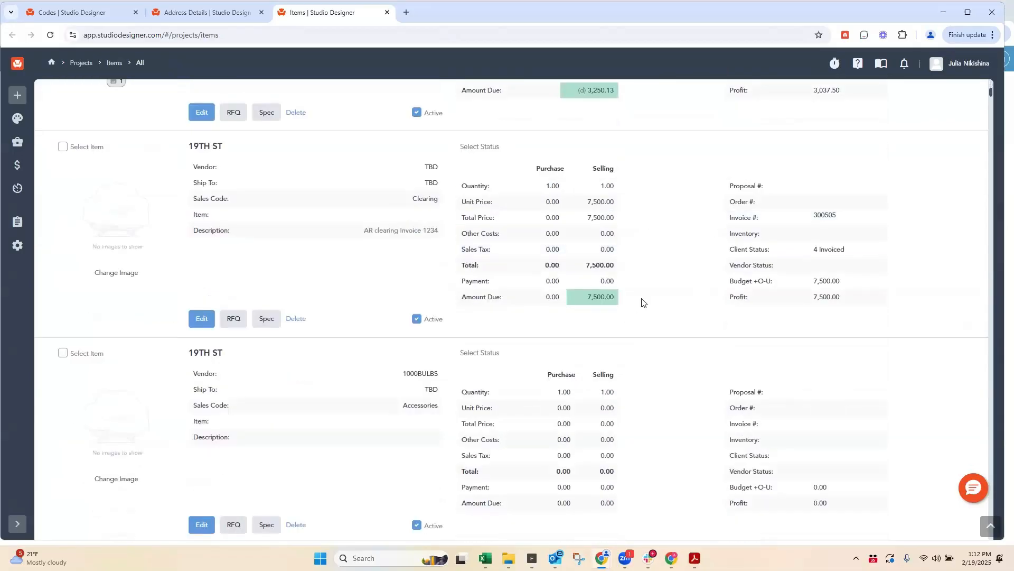
{"action": "scroll", "coordinate": [634, 264], "scroll_direction": "down", "scroll_amount": 5}
{"action": "scroll", "coordinate": [370, 328], "scroll_direction": "up", "scroll_amount": 2}
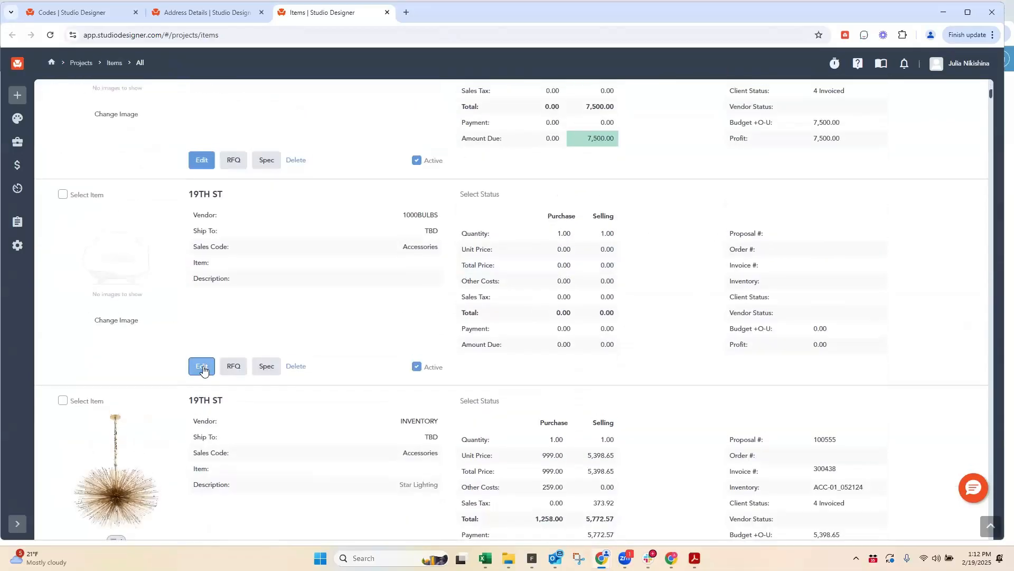
{"action": "left_click", "coordinate": [202, 366]}
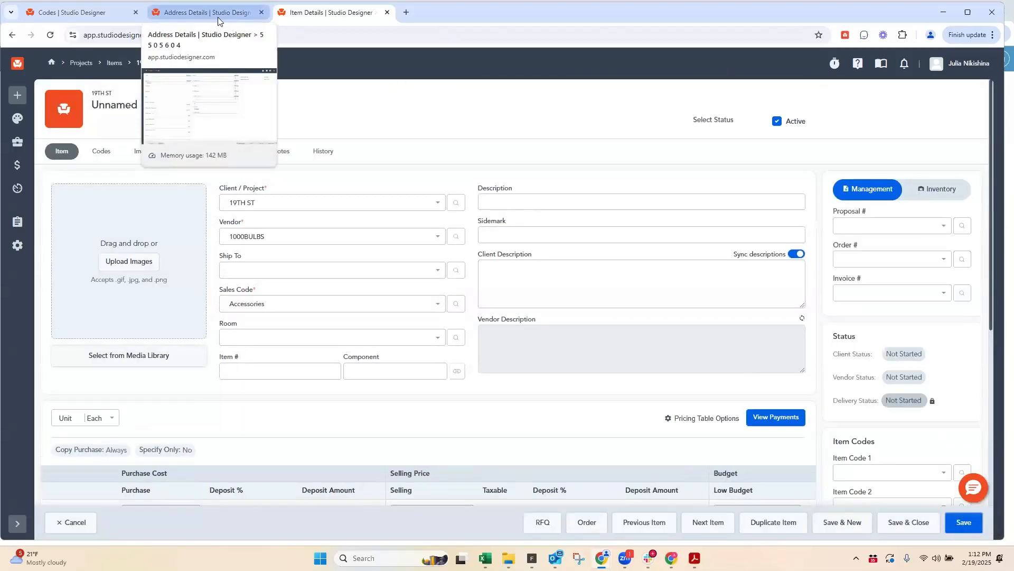
Step: Review the item's pricing table options and set its purchase unit cost to 1500
{"action": "scroll", "coordinate": [507, 285], "scroll_direction": "down", "scroll_amount": 4}
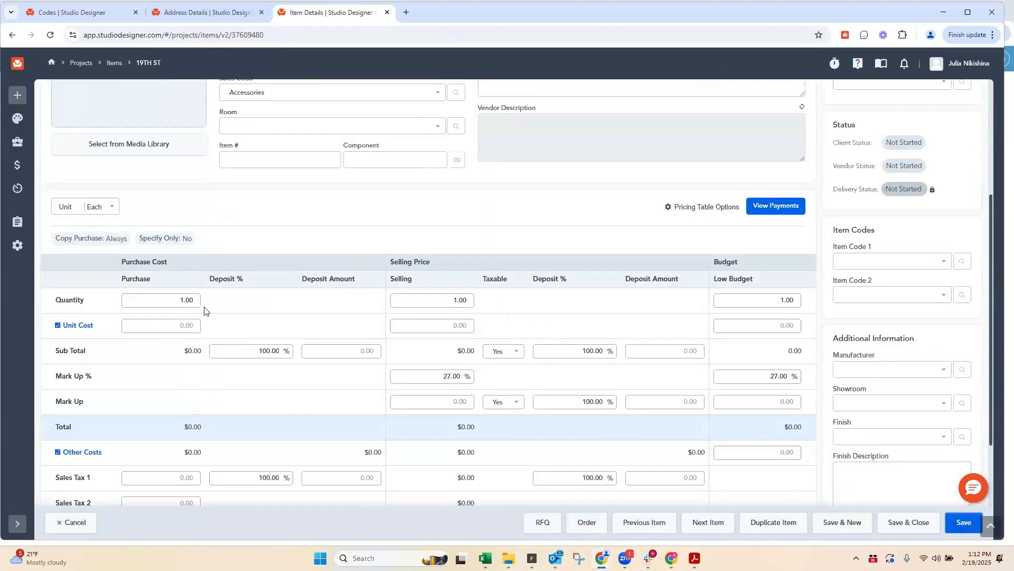
{"action": "left_click", "coordinate": [173, 325]}
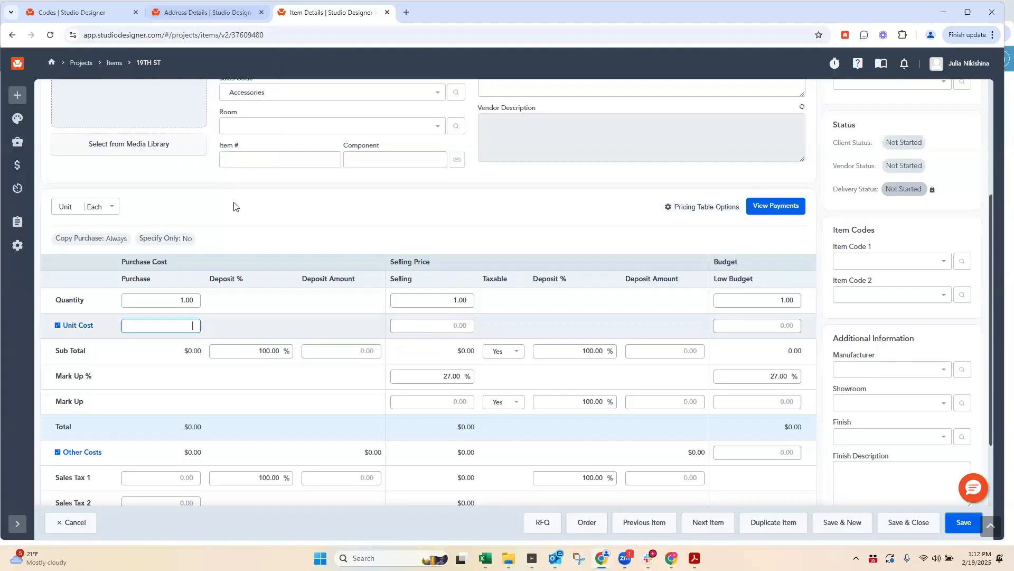
{"action": "left_click", "coordinate": [705, 208]}
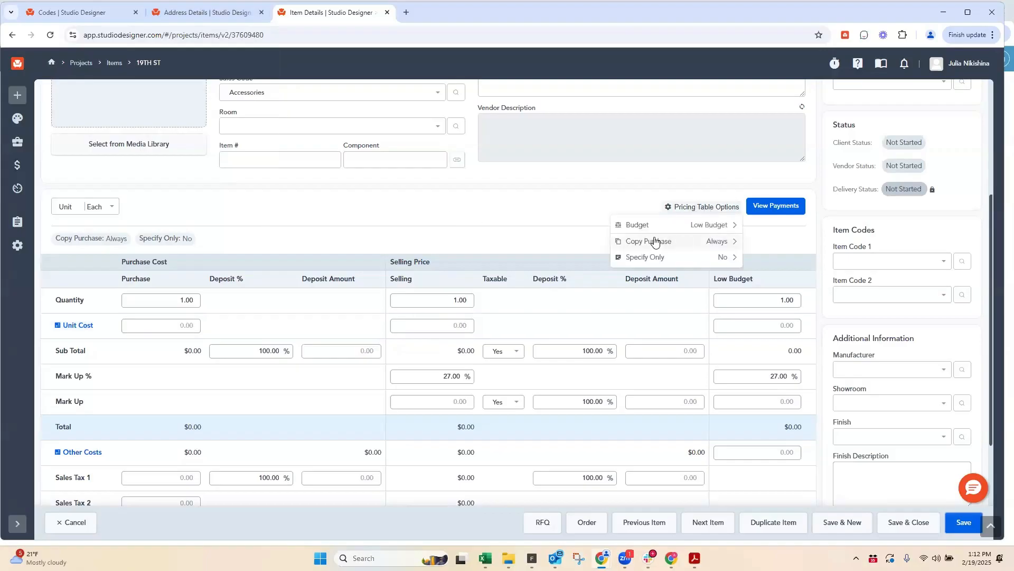
{"action": "left_click", "coordinate": [550, 204]}
{"action": "left_click", "coordinate": [231, 326]}
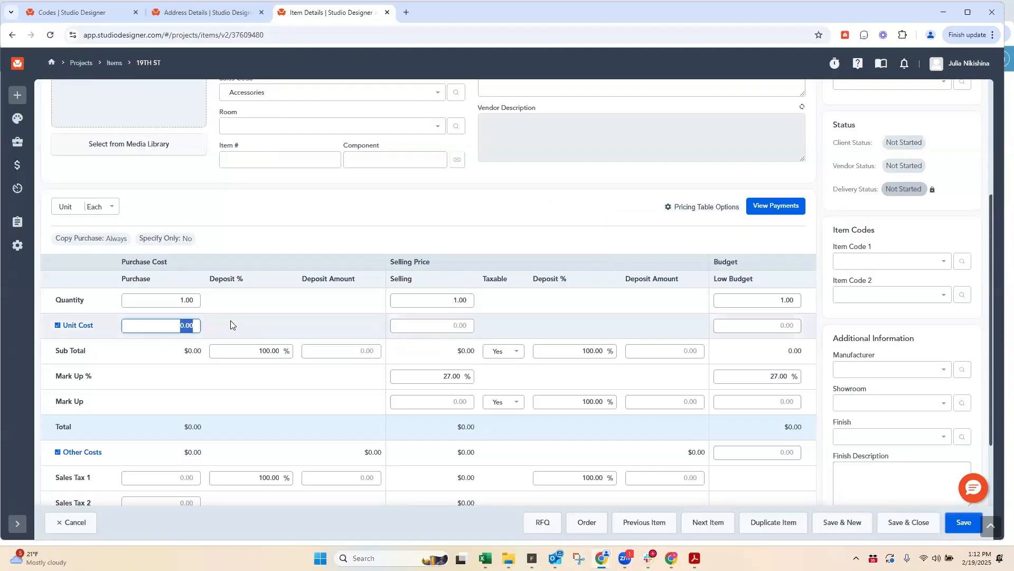
{"action": "type", "text": "1500"}
{"action": "key", "text": "Tab"}
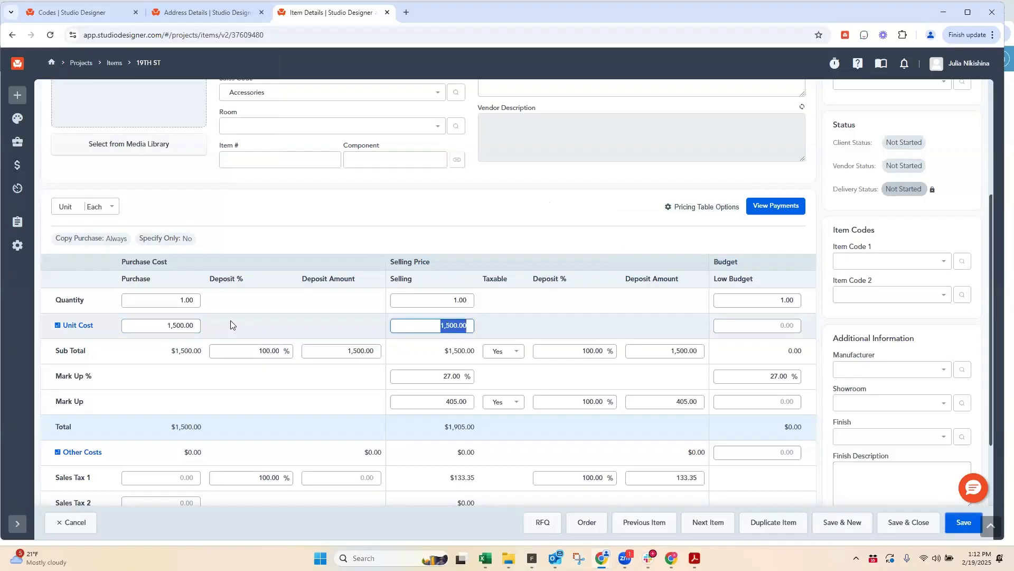
Step: Check the item's Copy Purchase option and try to override the selling unit cost while it is set to Always
{"action": "left_click", "coordinate": [708, 207]}
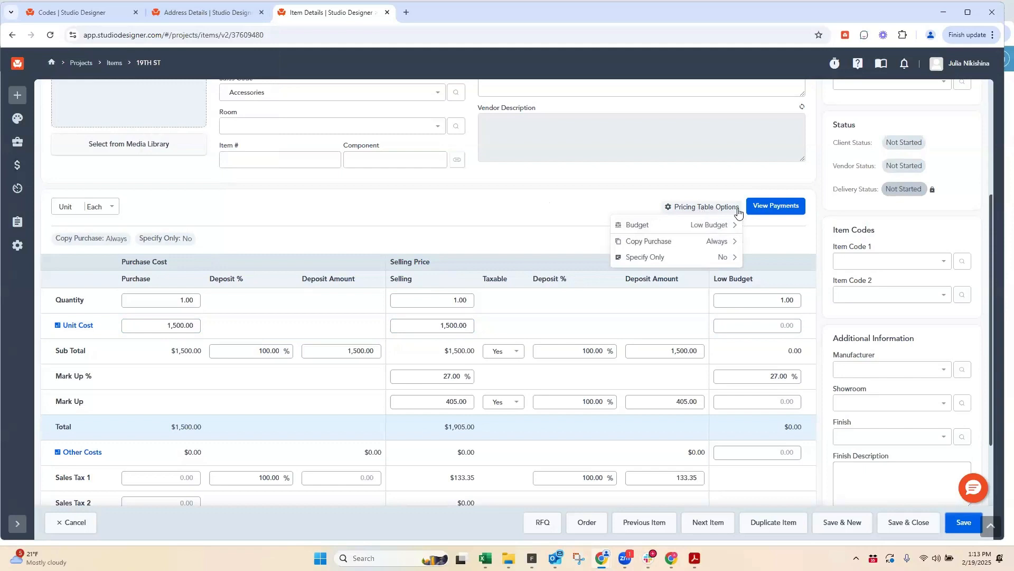
{"action": "left_click", "coordinate": [553, 221]}
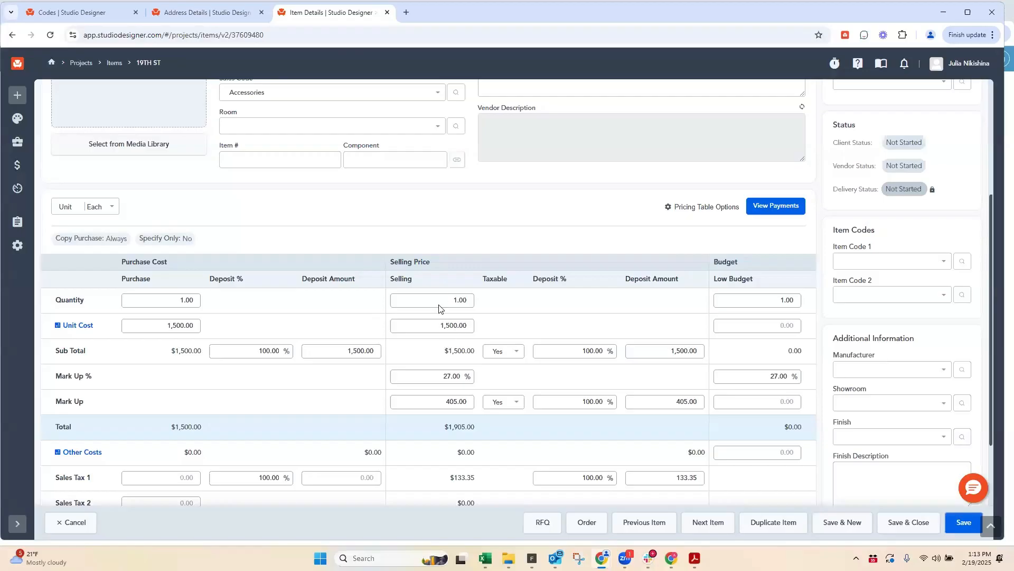
{"action": "left_click", "coordinate": [708, 206]}
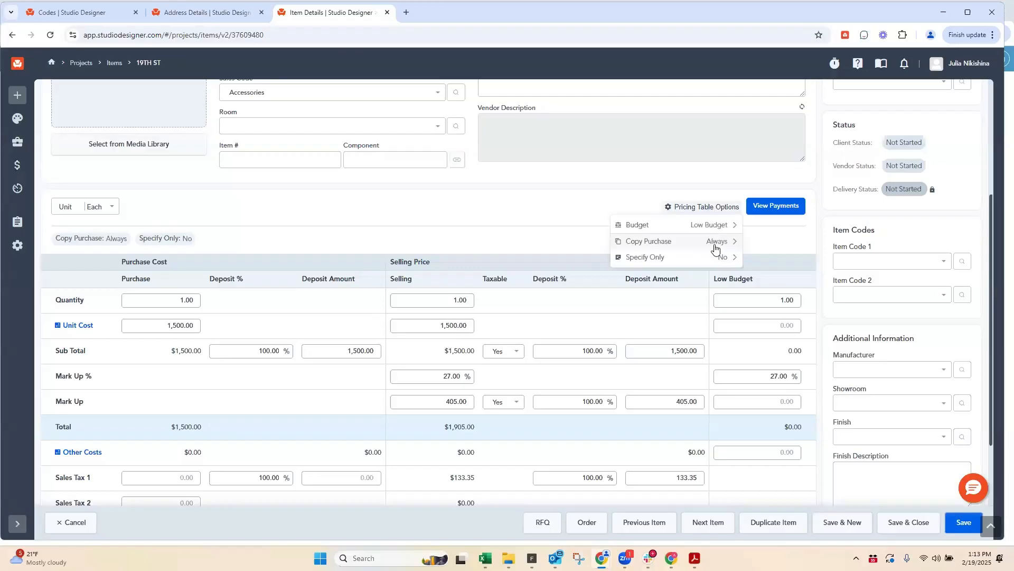
{"action": "left_click", "coordinate": [470, 325]}
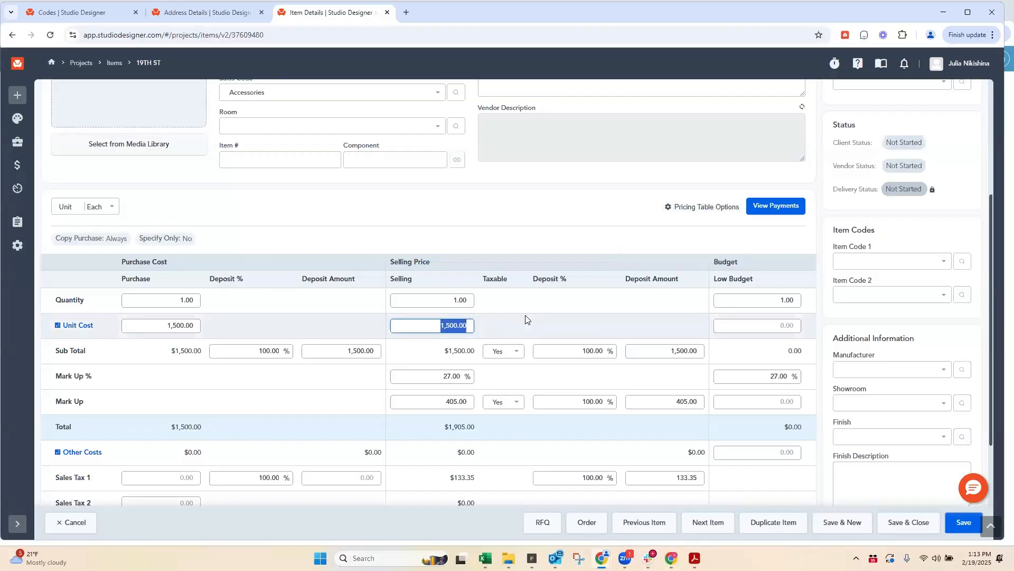
{"action": "type", "text": "1500"}
{"action": "left_click", "coordinate": [441, 294]}
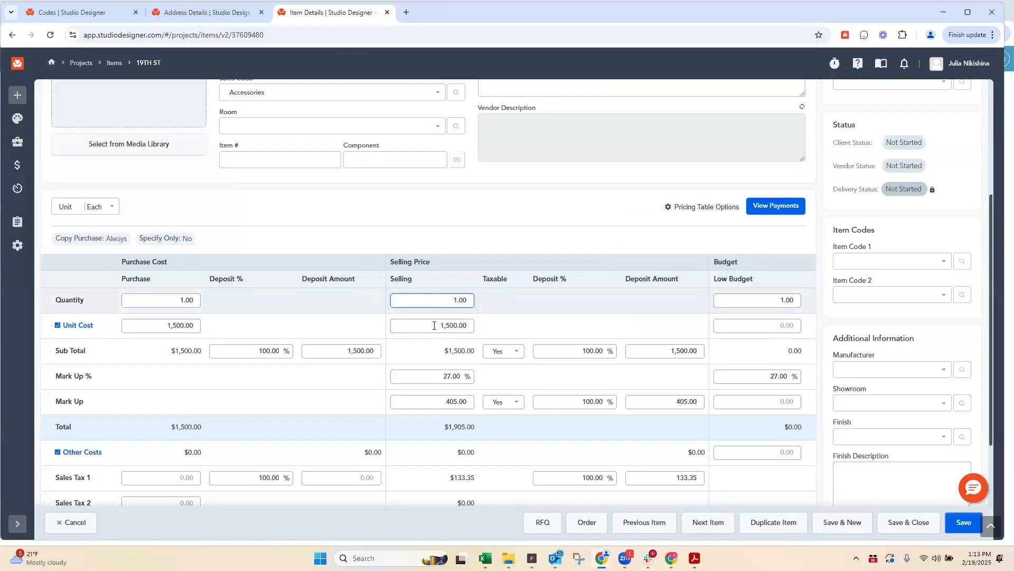
{"action": "left_click_drag", "start_coordinate": [435, 326], "coordinate": [517, 320]}
{"action": "type", "text": "5"}
{"action": "left_click", "coordinate": [439, 300]}
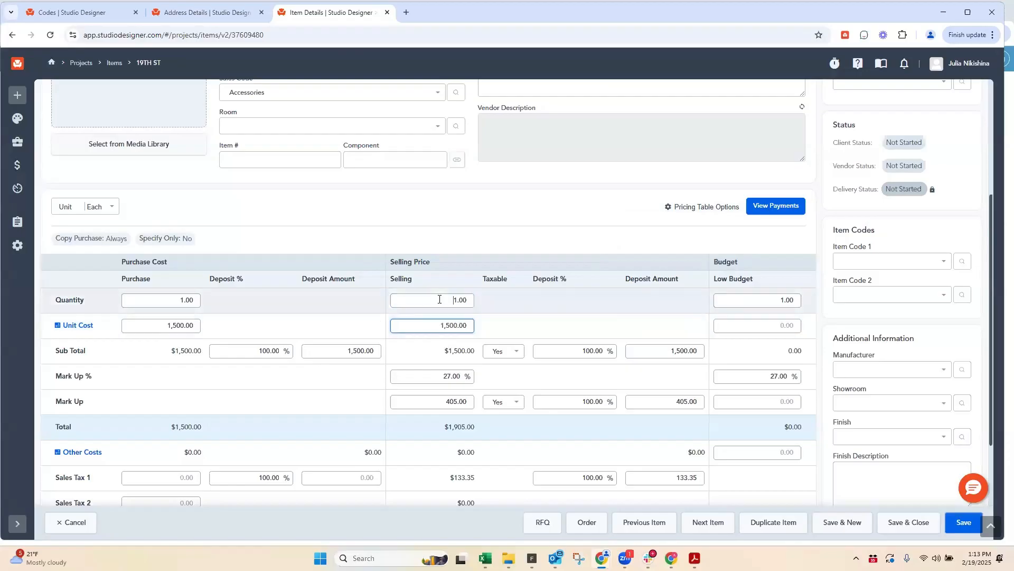
Step: Set the item's Copy Purchase option to Never and change its selling unit cost to 0
{"action": "left_click", "coordinate": [705, 206]}
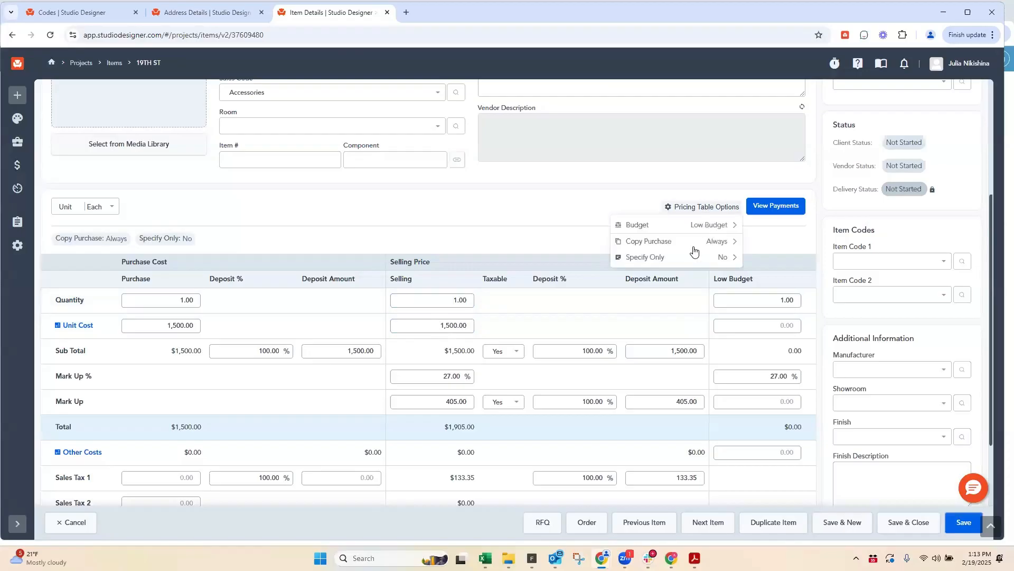
{"action": "left_click", "coordinate": [659, 240]}
{"action": "left_click", "coordinate": [634, 257]}
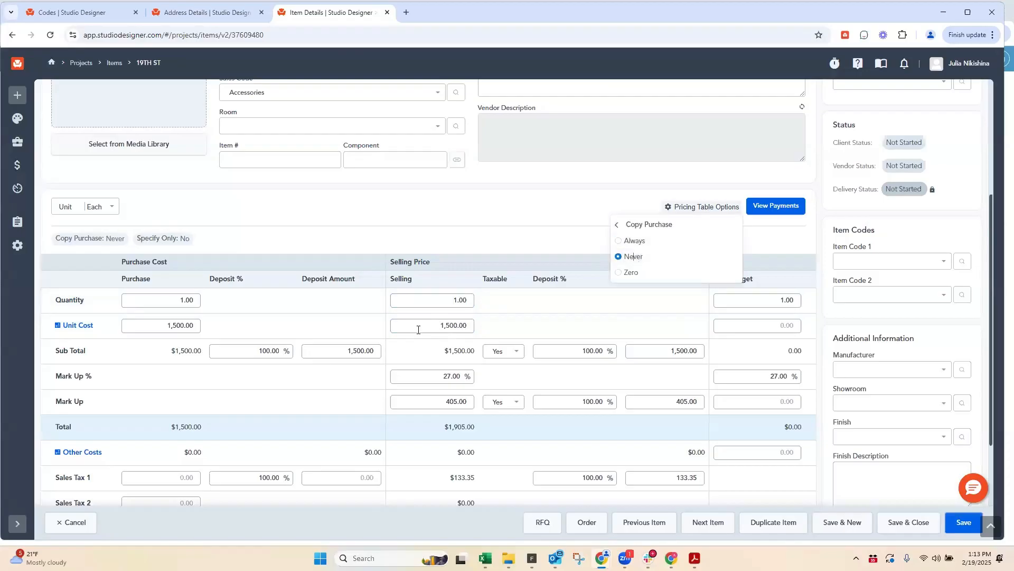
{"action": "left_click_drag", "start_coordinate": [423, 328], "coordinate": [504, 335]}
{"action": "type", "text": "0"}
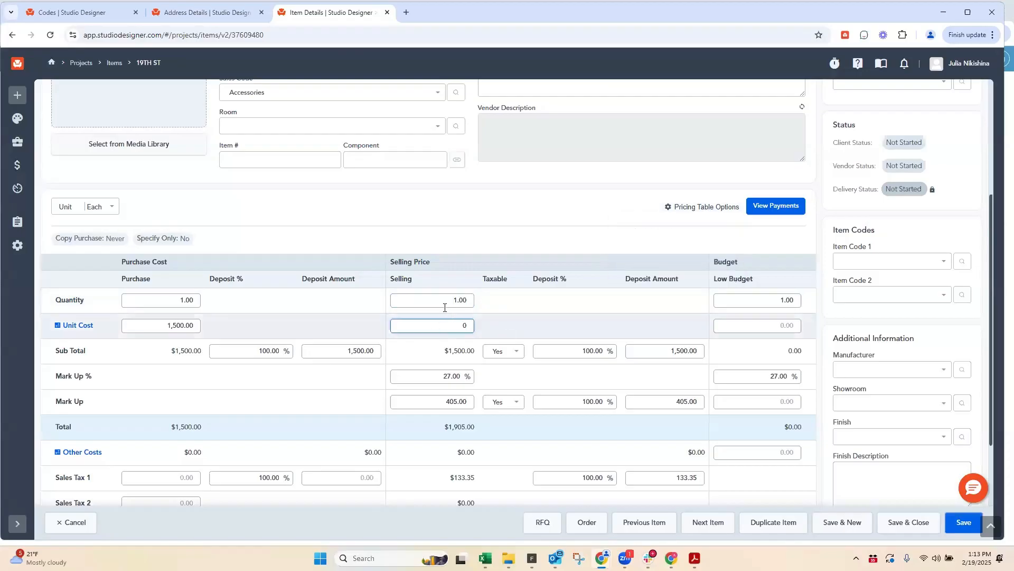
{"action": "left_click", "coordinate": [444, 306]}
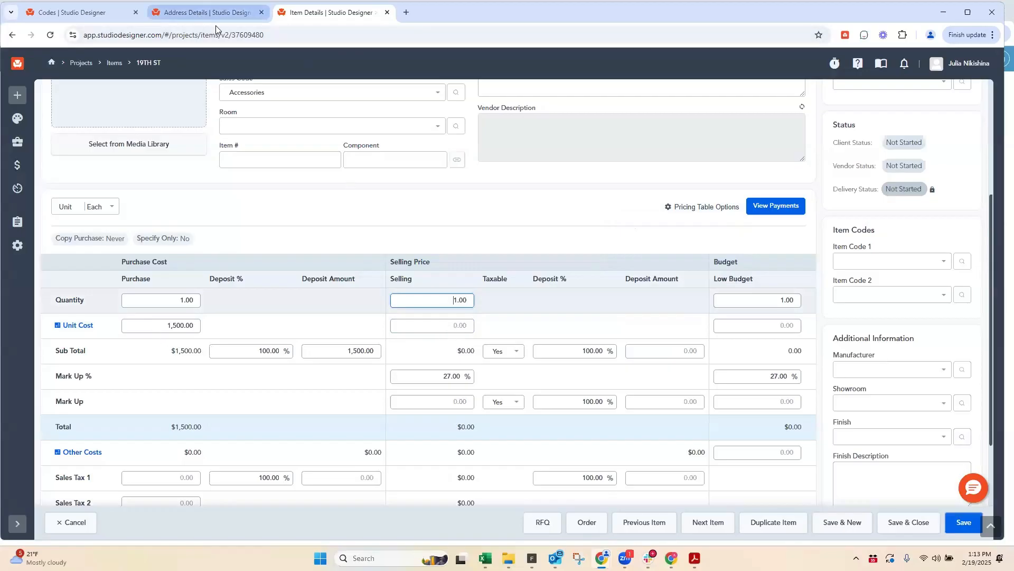
Step: Set the company's default Copy Purchase to Always in the Codes settings and return to the item details
{"action": "left_click", "coordinate": [199, 14]}
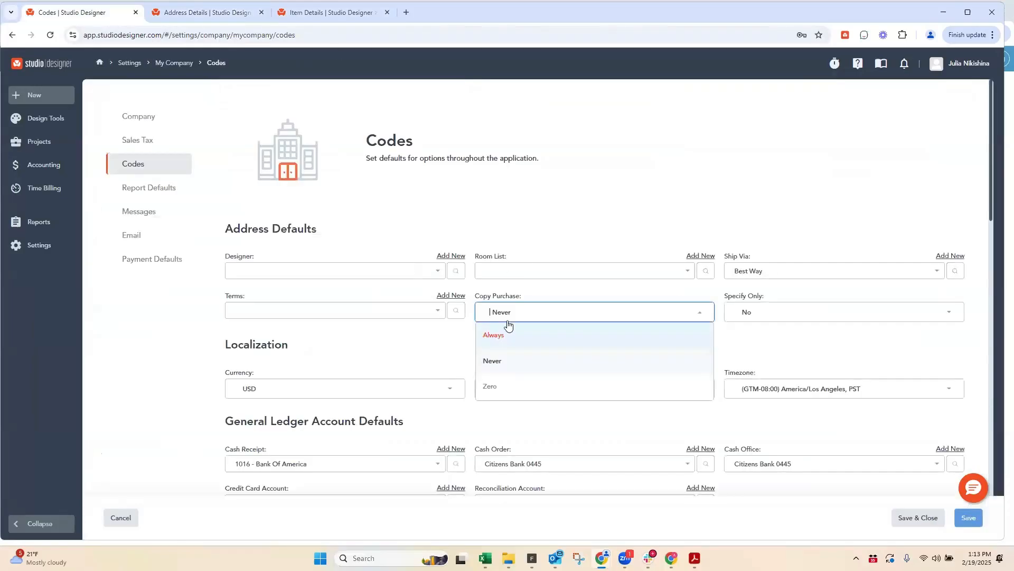
{"action": "left_click", "coordinate": [499, 338]}
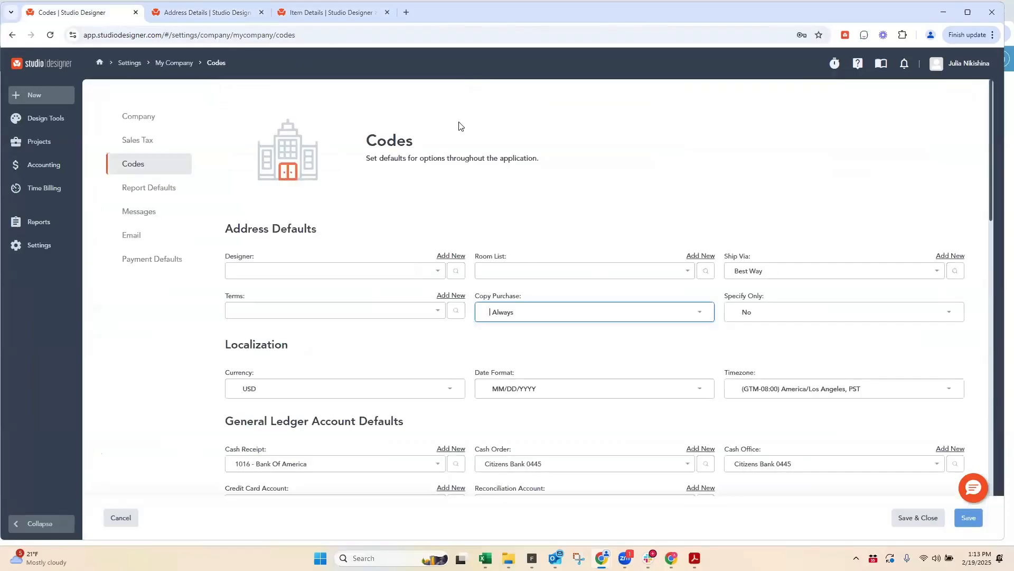
{"action": "left_click", "coordinate": [313, 12]}
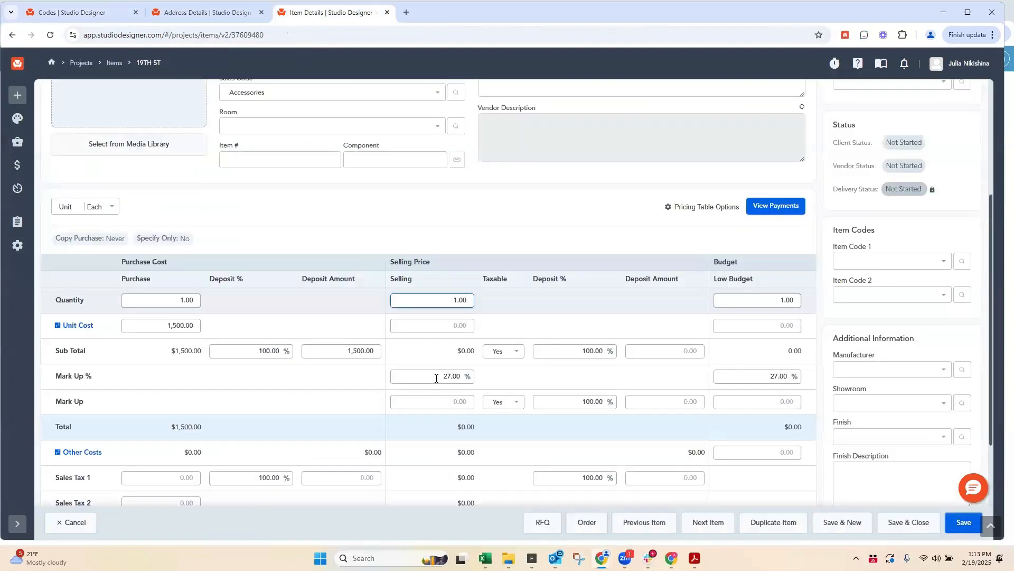
Step: Set the item's Copy Purchase option to Always and check its purchase and selling unit costs
{"action": "left_click", "coordinate": [158, 325]}
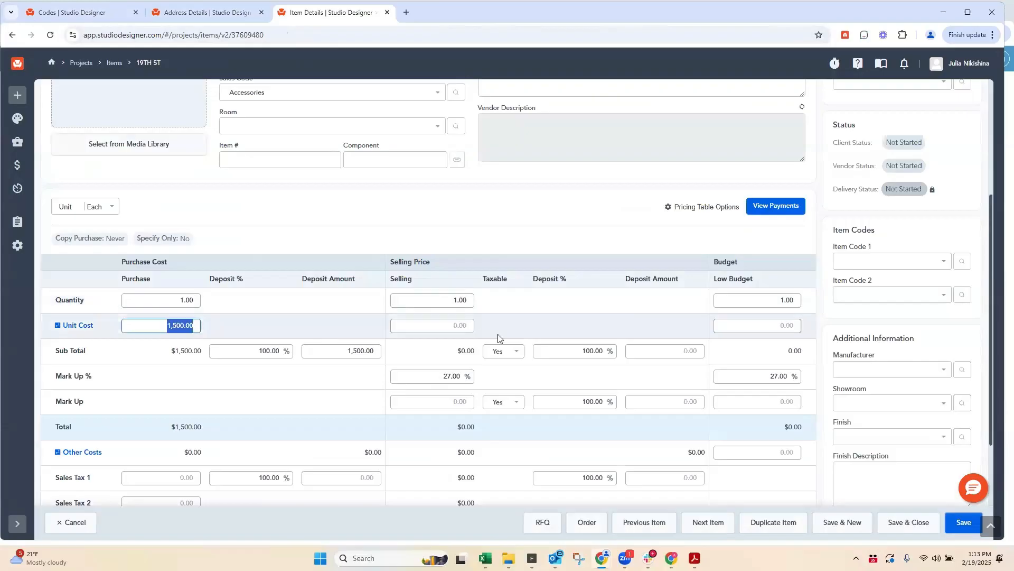
{"action": "key", "text": "Tab"}
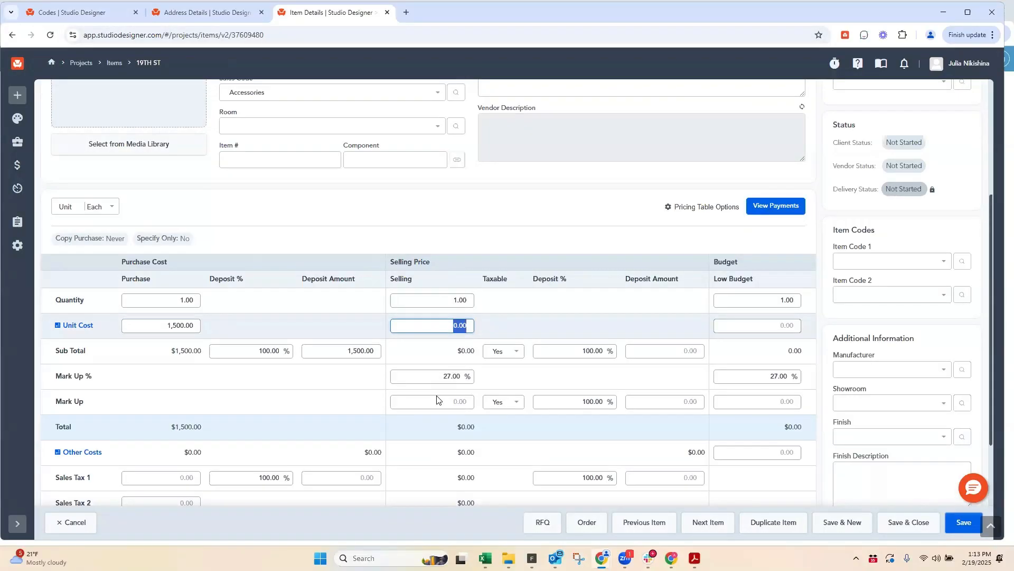
{"action": "left_click", "coordinate": [709, 209]}
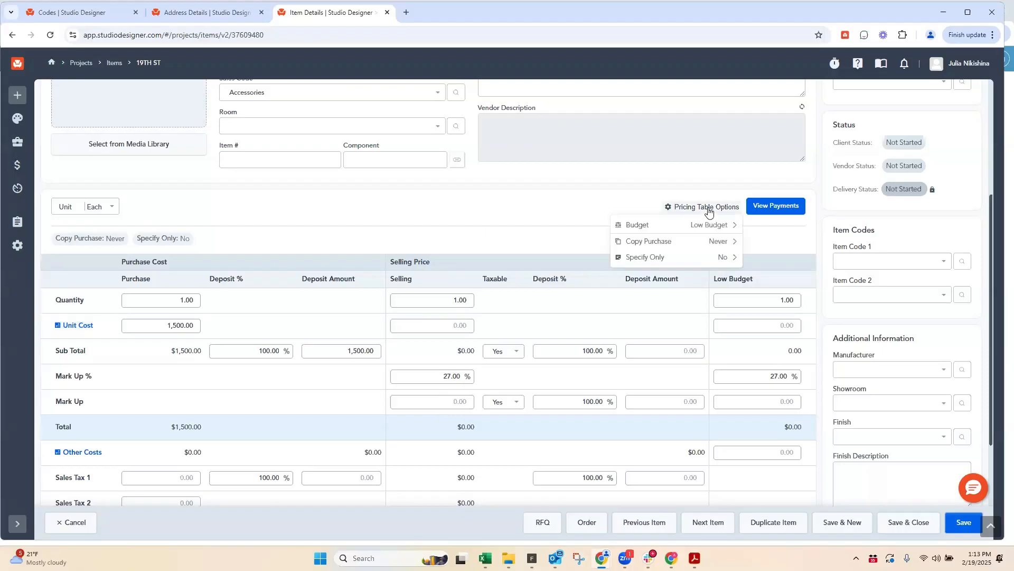
{"action": "left_click", "coordinate": [657, 241]}
{"action": "left_click", "coordinate": [634, 240]}
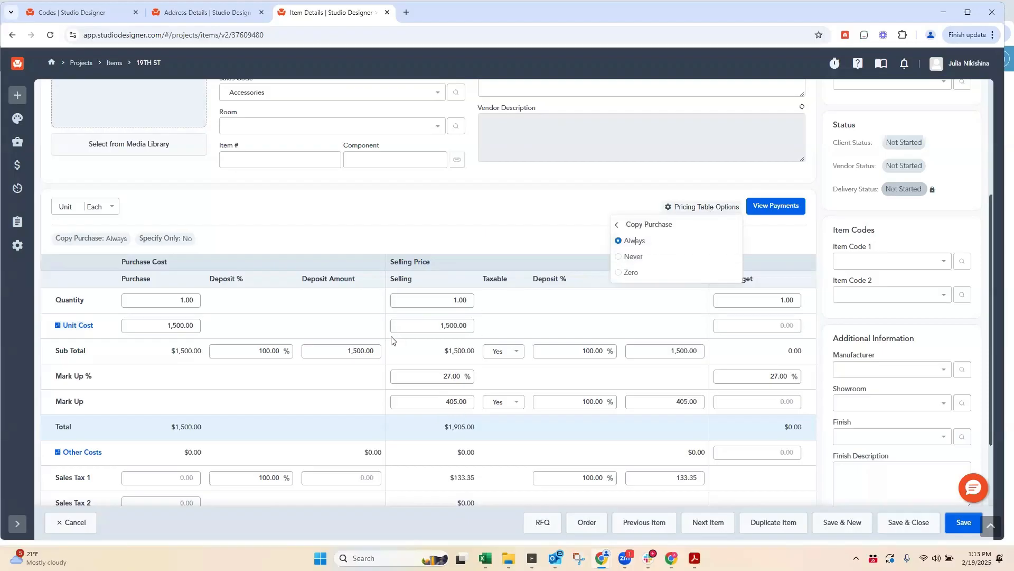
{"action": "left_click", "coordinate": [155, 327]}
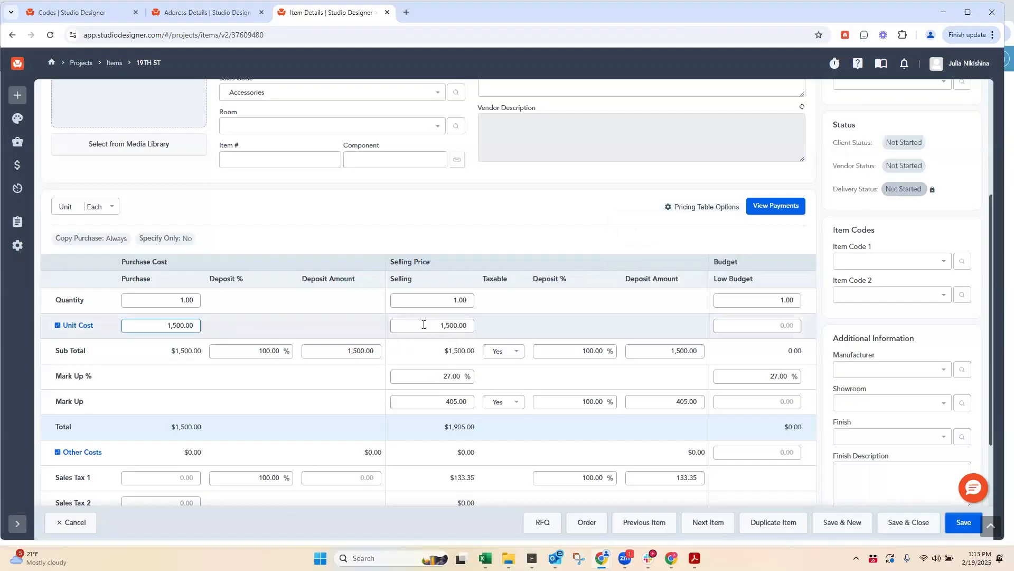
{"action": "key", "text": "Tab"}
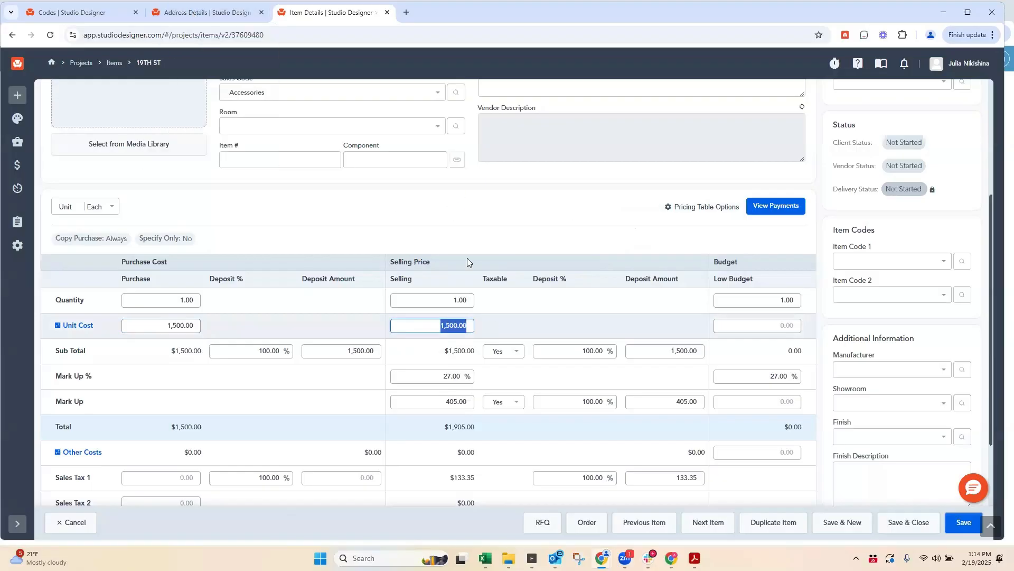
Step: Review the choices for the company's default Copy Purchase in the Codes settings
{"action": "left_click", "coordinate": [195, 13]}
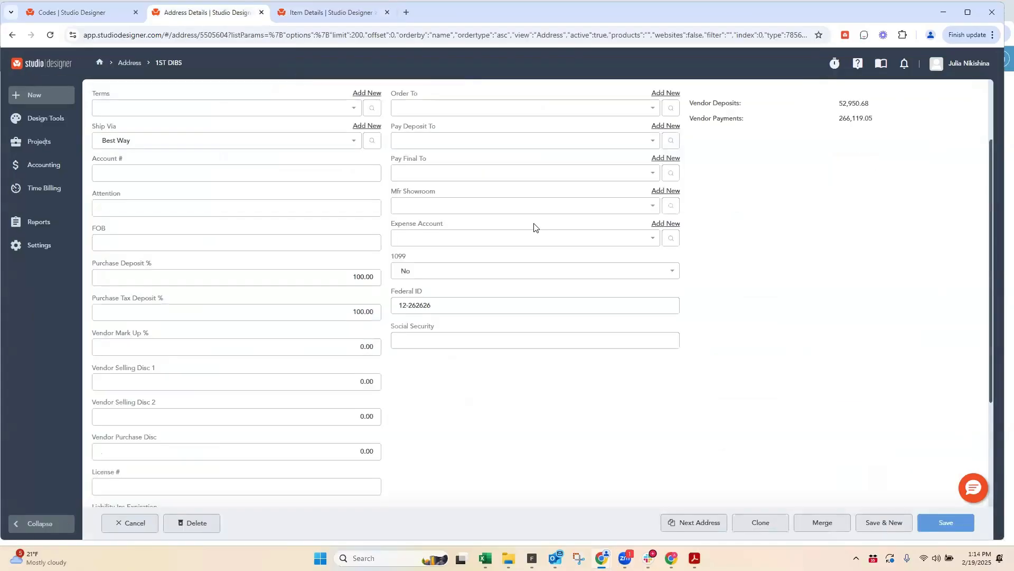
{"action": "left_click", "coordinate": [72, 15]}
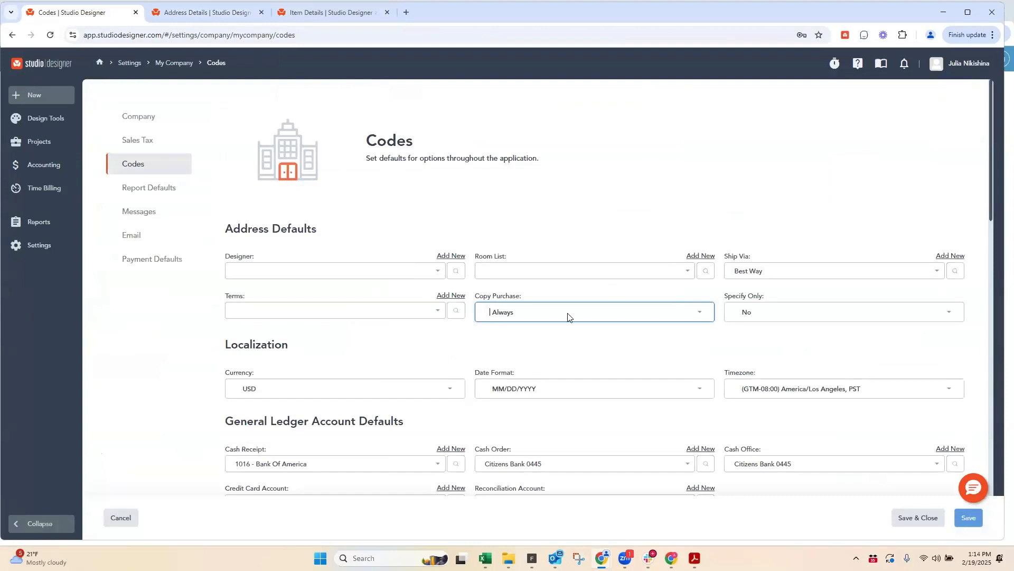
{"action": "left_click", "coordinate": [518, 313]}
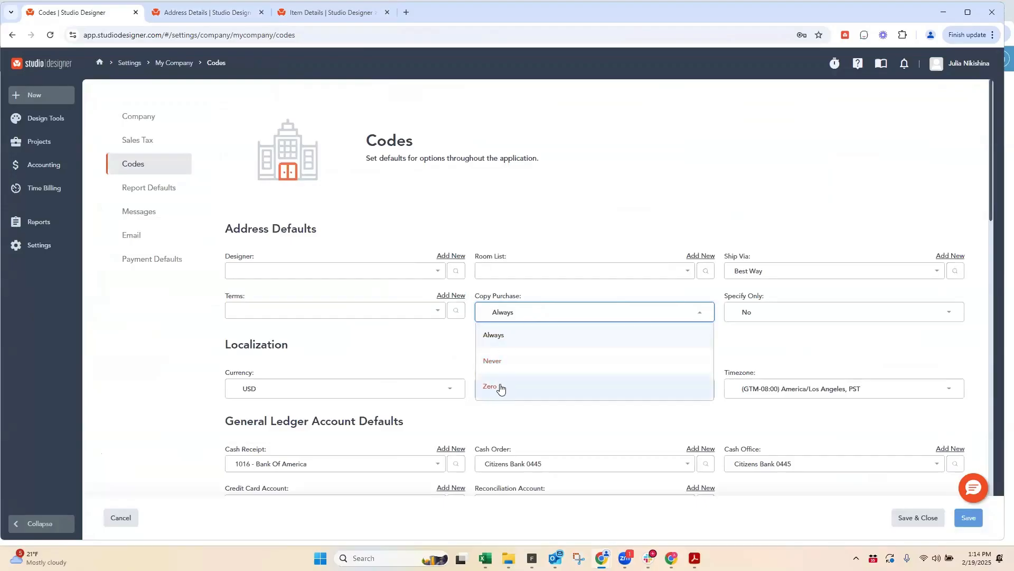
Step: Return to the item details and set the item's Copy Purchase option to Zero
{"action": "left_click", "coordinate": [316, 12]}
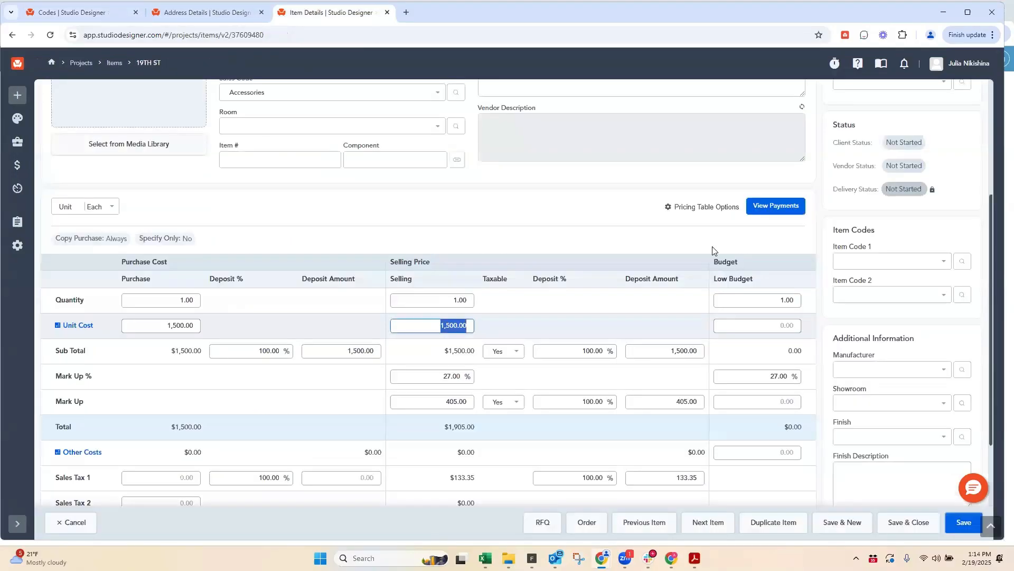
{"action": "left_click", "coordinate": [705, 208]}
{"action": "left_click", "coordinate": [658, 256]}
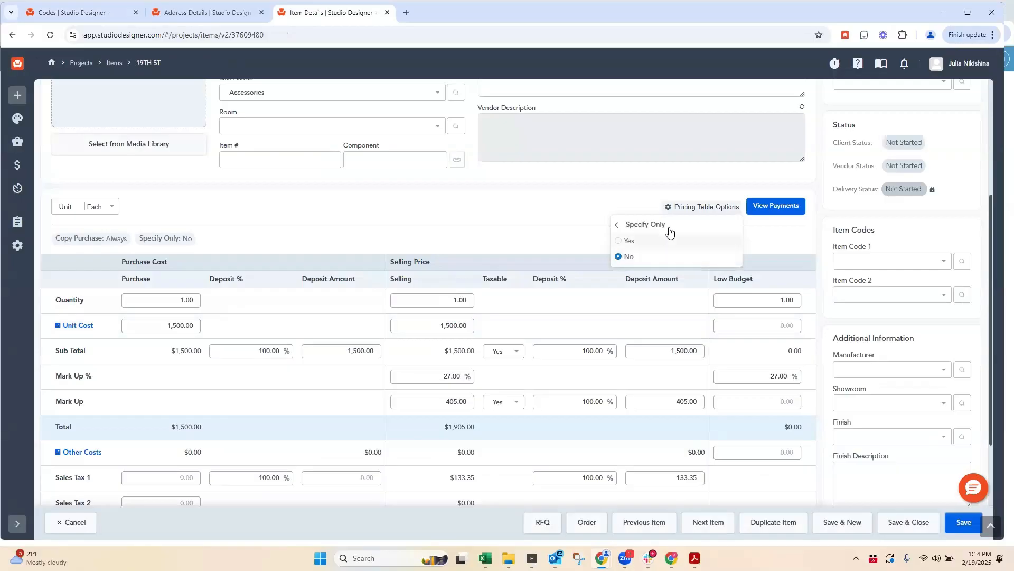
{"action": "left_click", "coordinate": [616, 225]}
{"action": "left_click", "coordinate": [642, 242]}
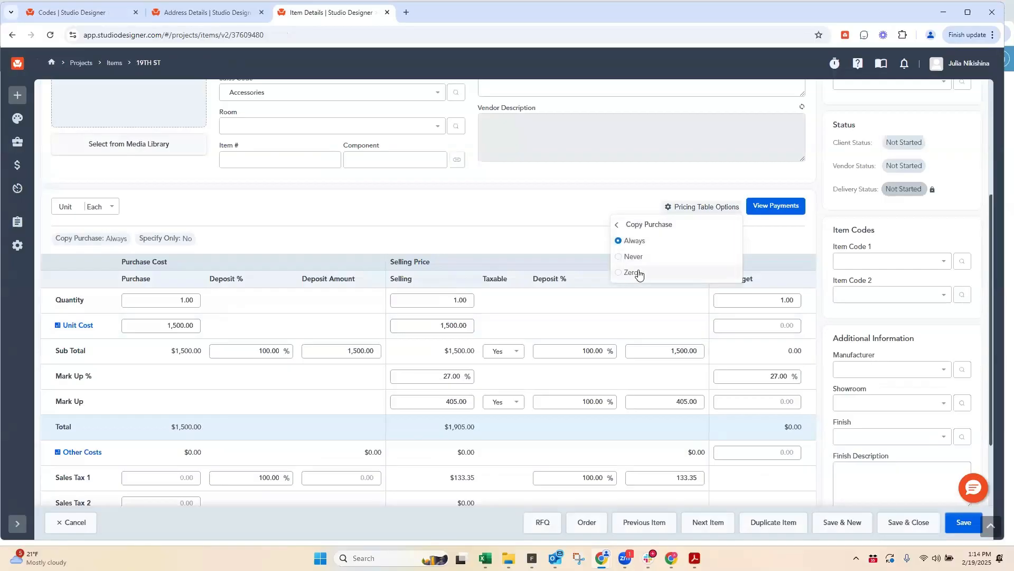
{"action": "left_click", "coordinate": [632, 273]}
{"action": "left_click", "coordinate": [553, 194]}
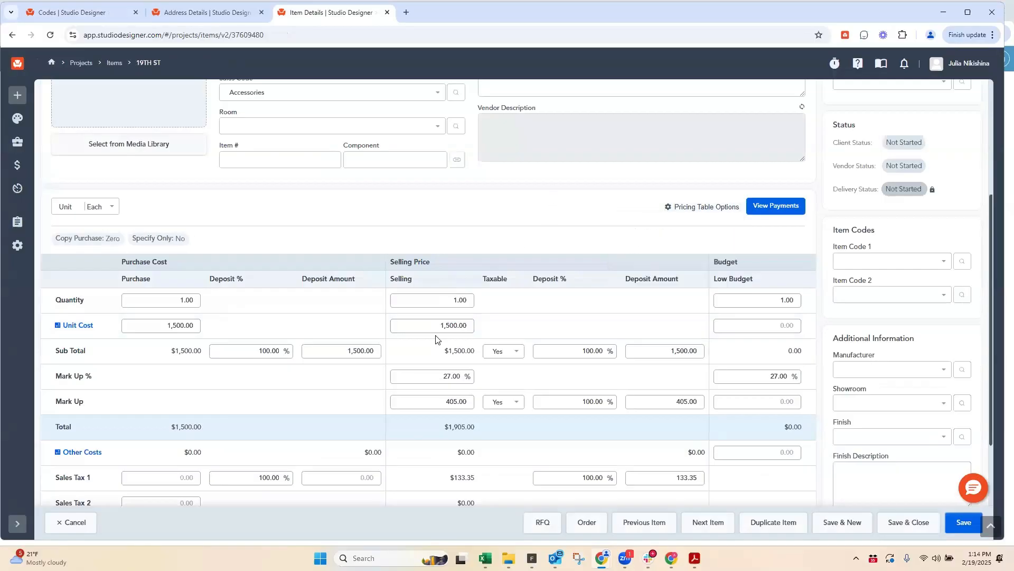
Step: Change the item's selling unit cost to 1 and then to 0 while Copy Purchase is set to Zero
{"action": "left_click_drag", "start_coordinate": [436, 328], "coordinate": [549, 321]}
{"action": "type", "text": "1"}
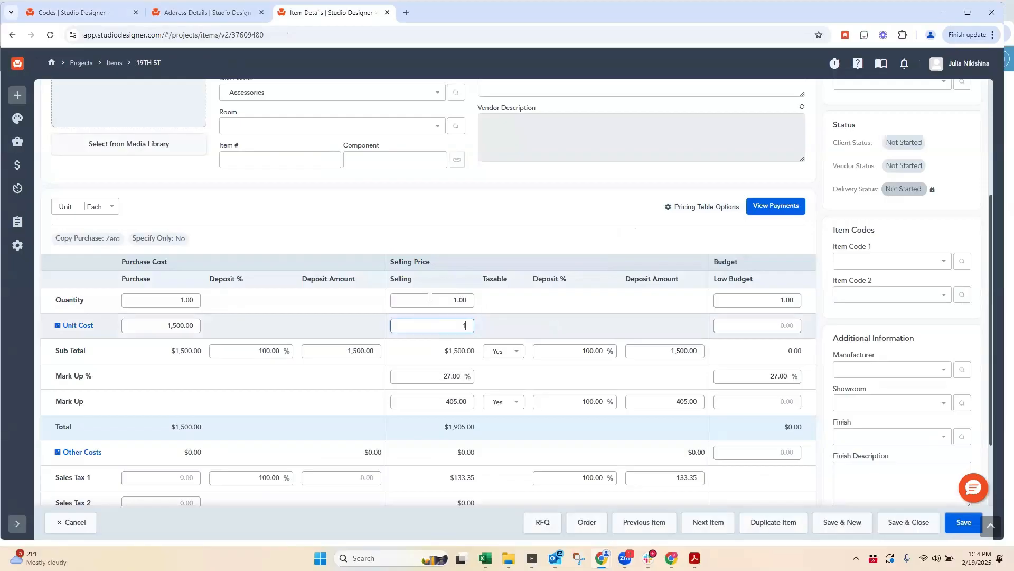
{"action": "left_click", "coordinate": [428, 295]}
{"action": "left_click_drag", "start_coordinate": [450, 328], "coordinate": [500, 325]}
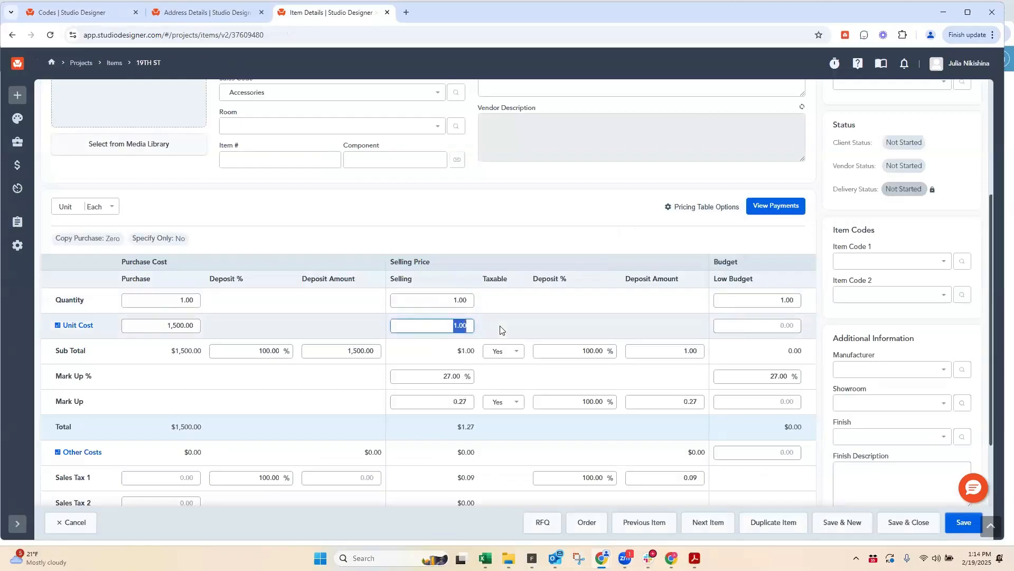
{"action": "type", "text": "0"}
{"action": "left_click", "coordinate": [438, 300]}
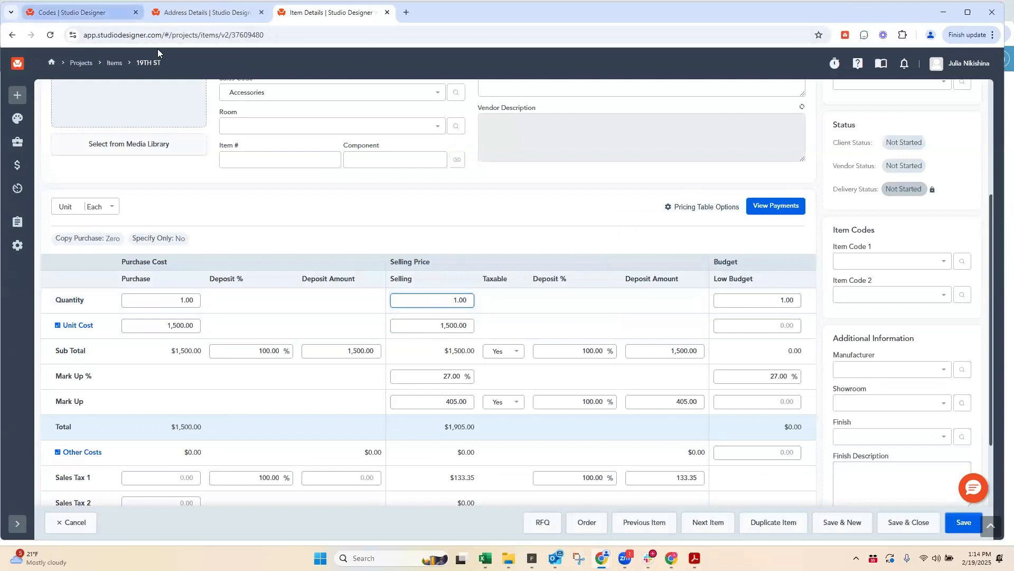
Step: Select Always as the company's default Copy Purchase in the Codes settings, and save the item record
{"action": "left_click", "coordinate": [64, 13]}
{"action": "left_click", "coordinate": [496, 336]}
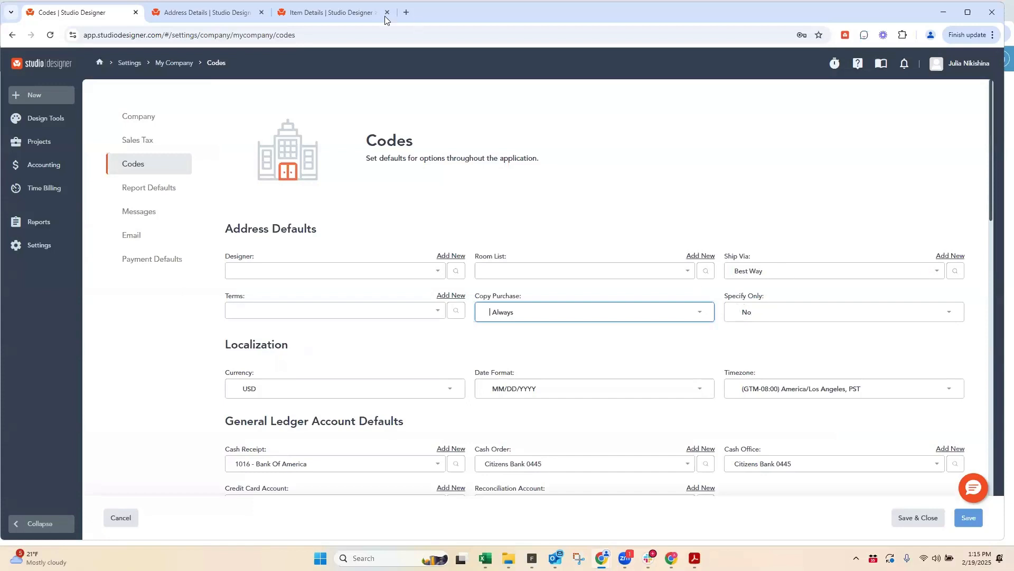
{"action": "mouse_move", "coordinate": [312, 18]}
{"action": "left_click", "coordinate": [311, 14]}
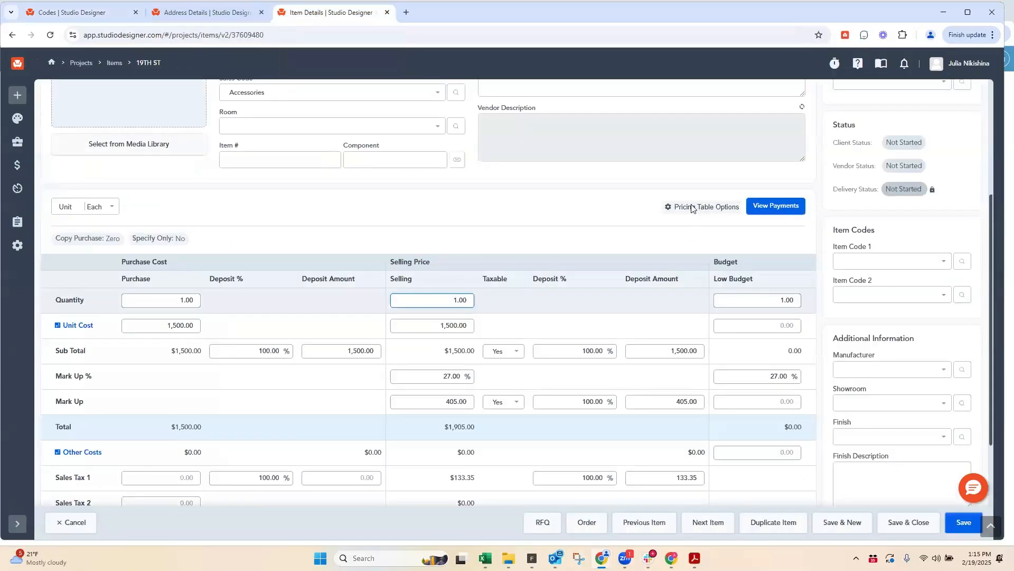
{"action": "scroll", "coordinate": [288, 221], "scroll_direction": "up", "scroll_amount": 4}
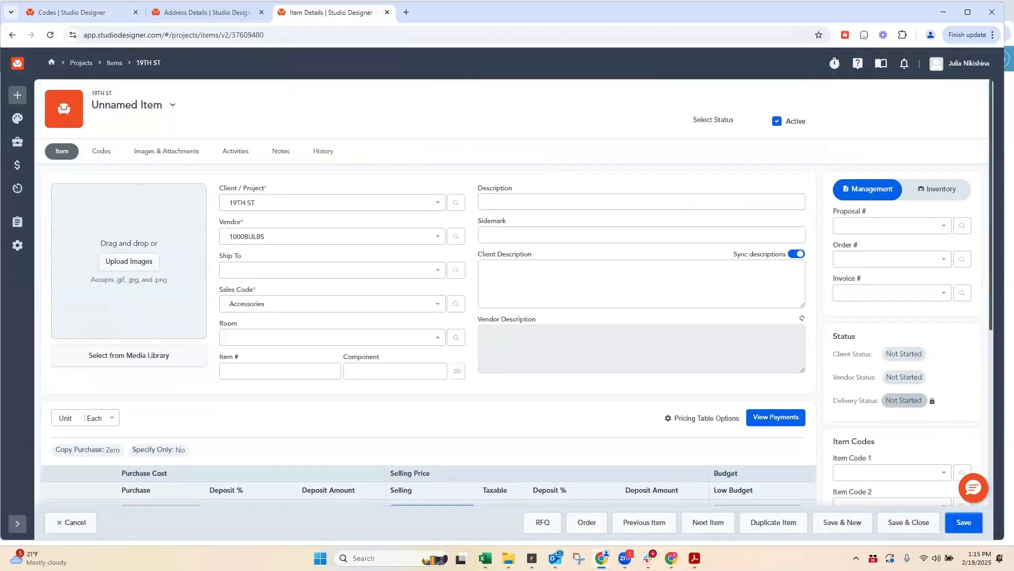
{"action": "left_click", "coordinate": [964, 522]}
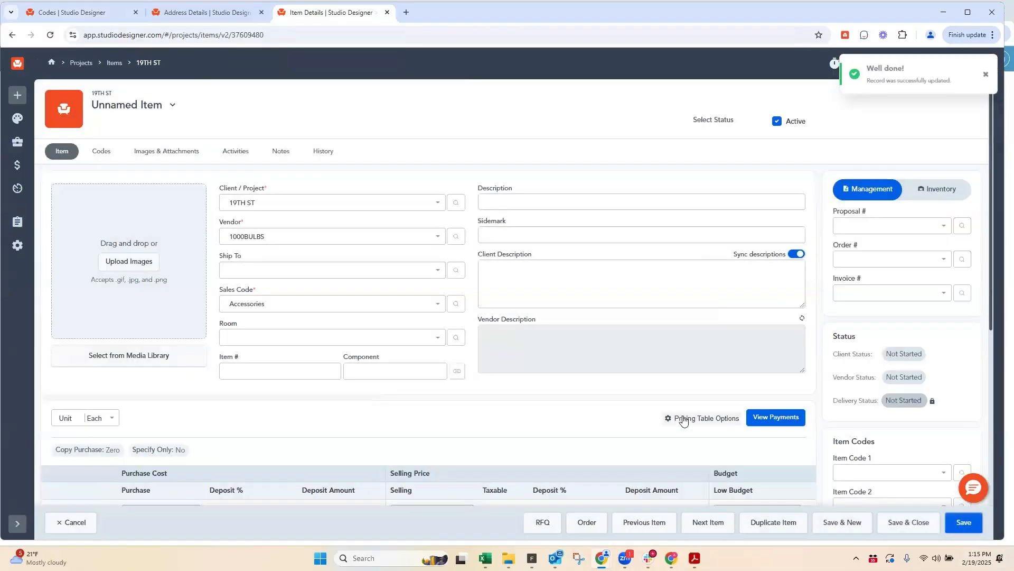
Step: Set the item's Specify Only option to Yes and review the pricing table
{"action": "left_click", "coordinate": [683, 420]}
{"action": "scroll", "coordinate": [680, 416], "scroll_direction": "down", "scroll_amount": 2}
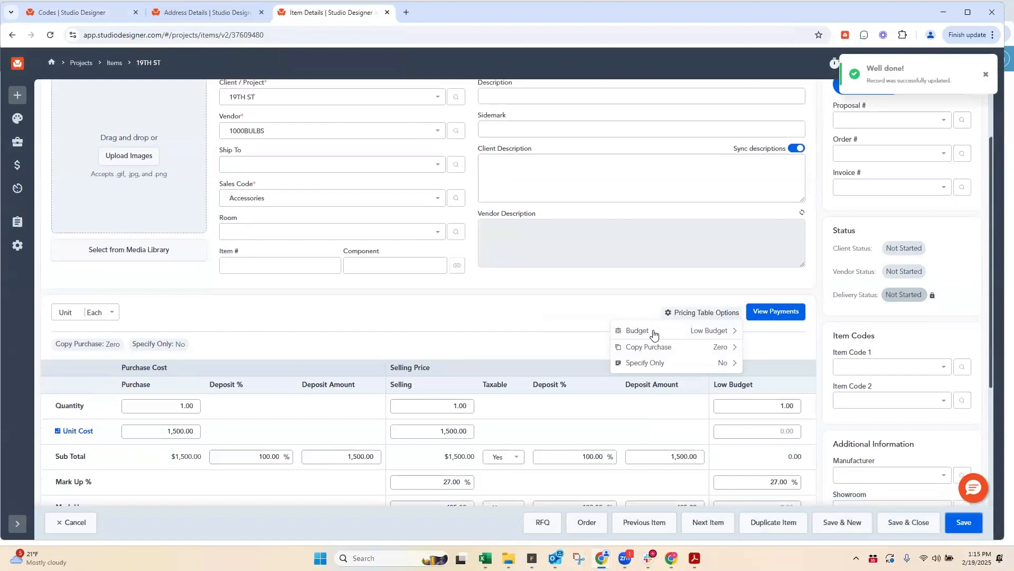
{"action": "left_click", "coordinate": [650, 362]}
{"action": "left_click", "coordinate": [628, 347]}
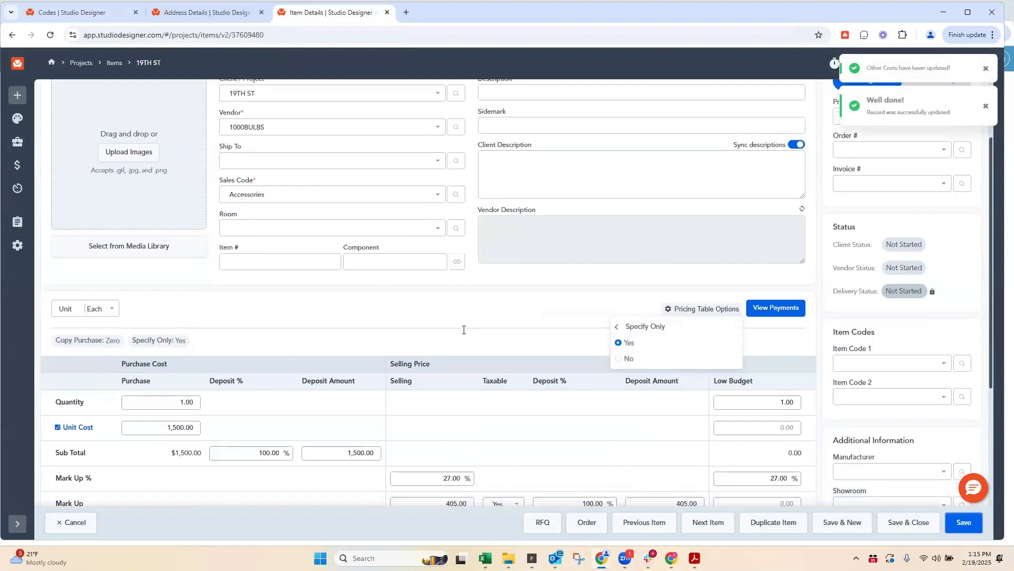
{"action": "scroll", "coordinate": [464, 330], "scroll_direction": "down", "scroll_amount": 3}
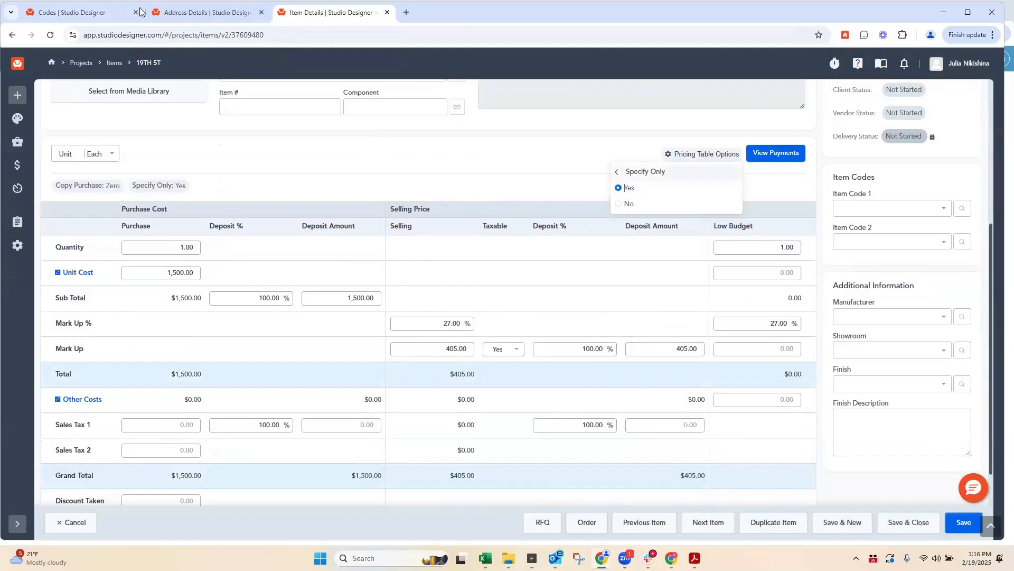
Step: Set the item's Specify Only option back to No and save the item
{"action": "left_click", "coordinate": [70, 16]}
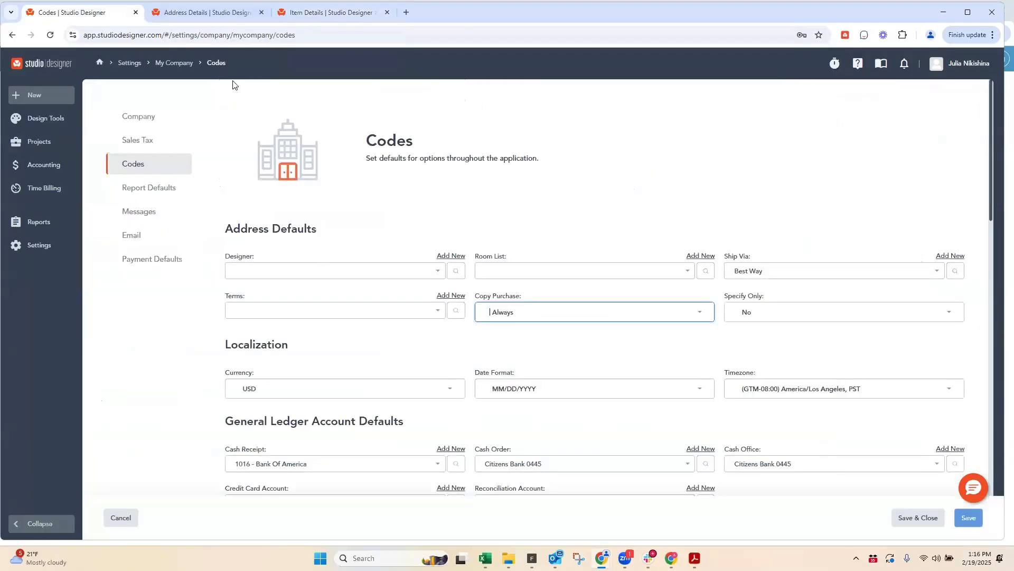
{"action": "left_click", "coordinate": [203, 13]}
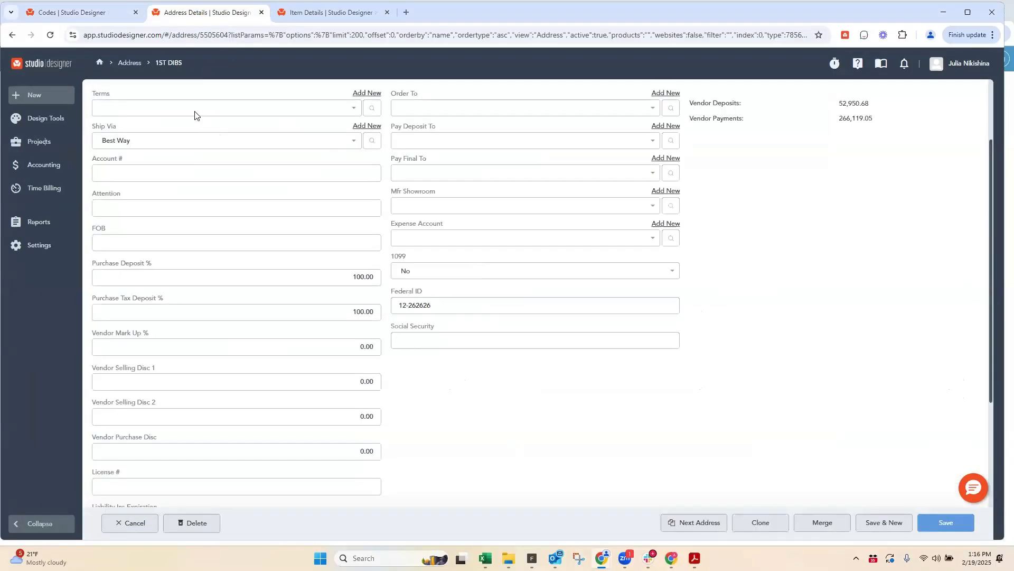
{"action": "left_click", "coordinate": [305, 12]}
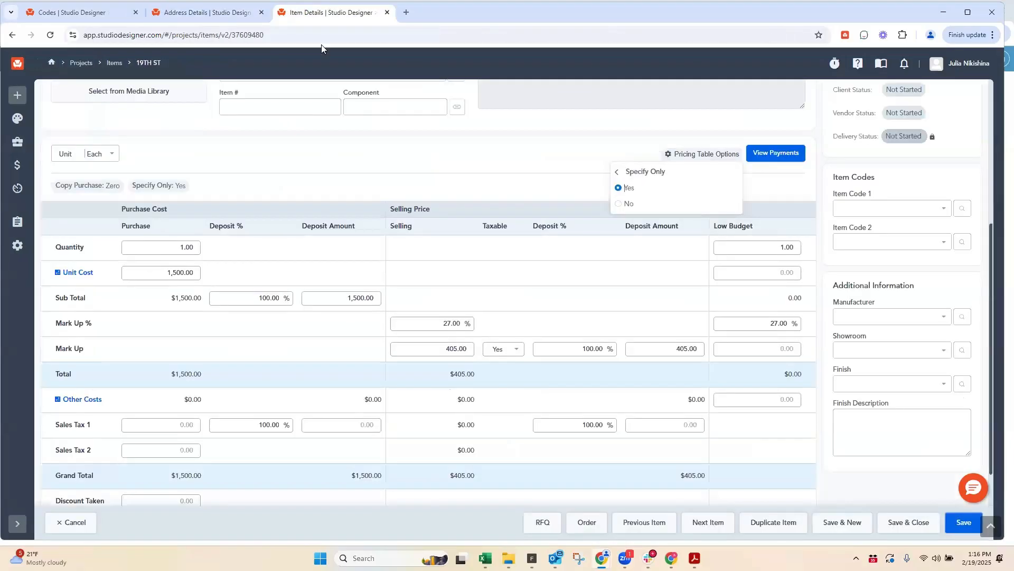
{"action": "left_click", "coordinate": [619, 205]}
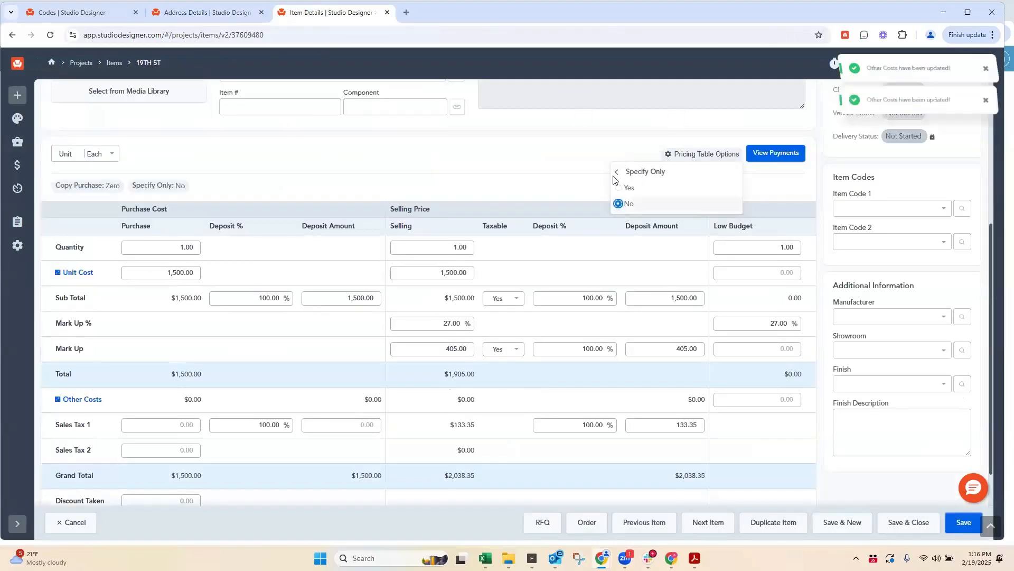
{"action": "left_click", "coordinate": [545, 154]}
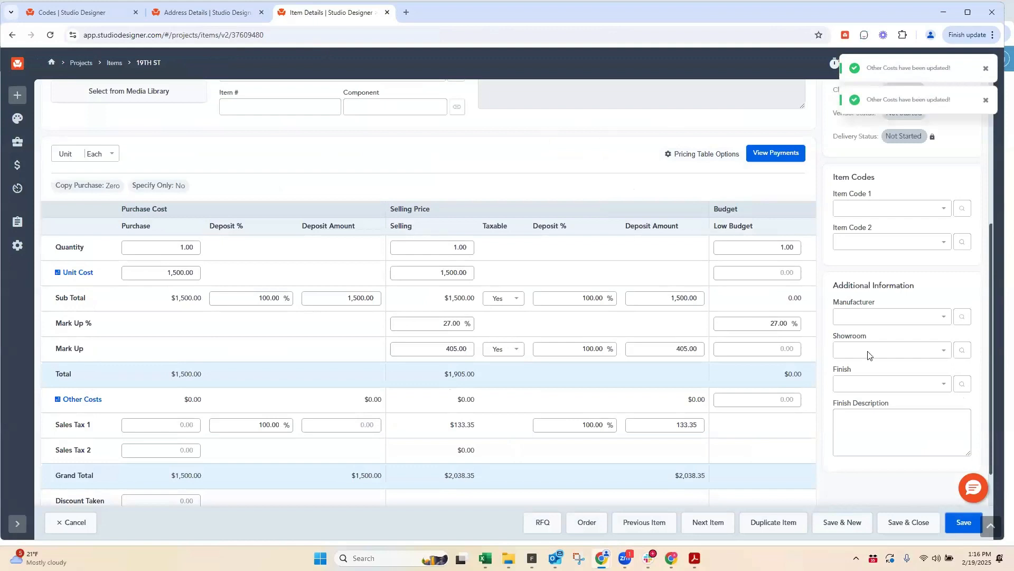
{"action": "left_click", "coordinate": [948, 528]}
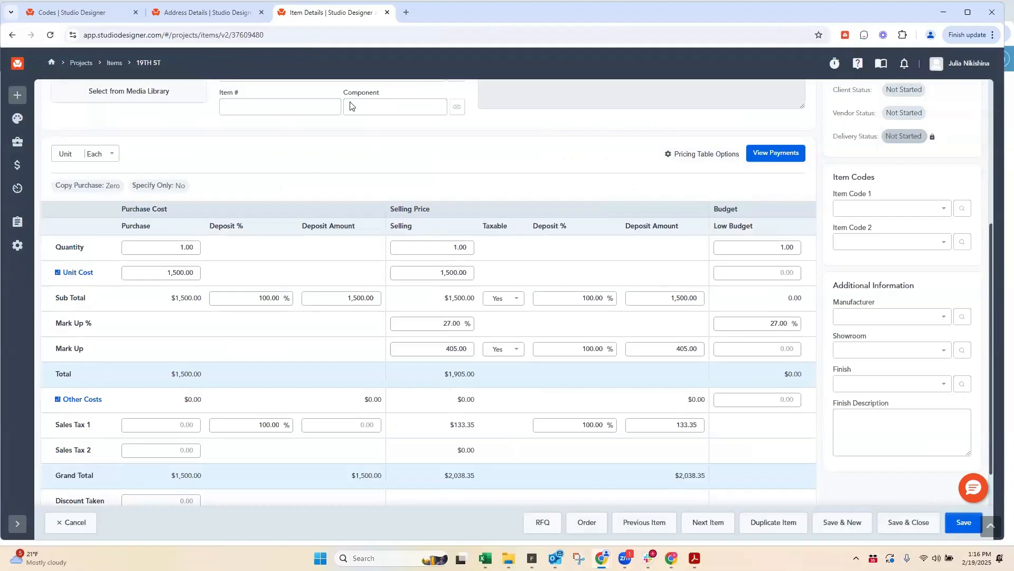
Step: Set the company's default Order Sidemark to Each Item in the Orders & Invoices section of the Codes settings
{"action": "left_click", "coordinate": [67, 13]}
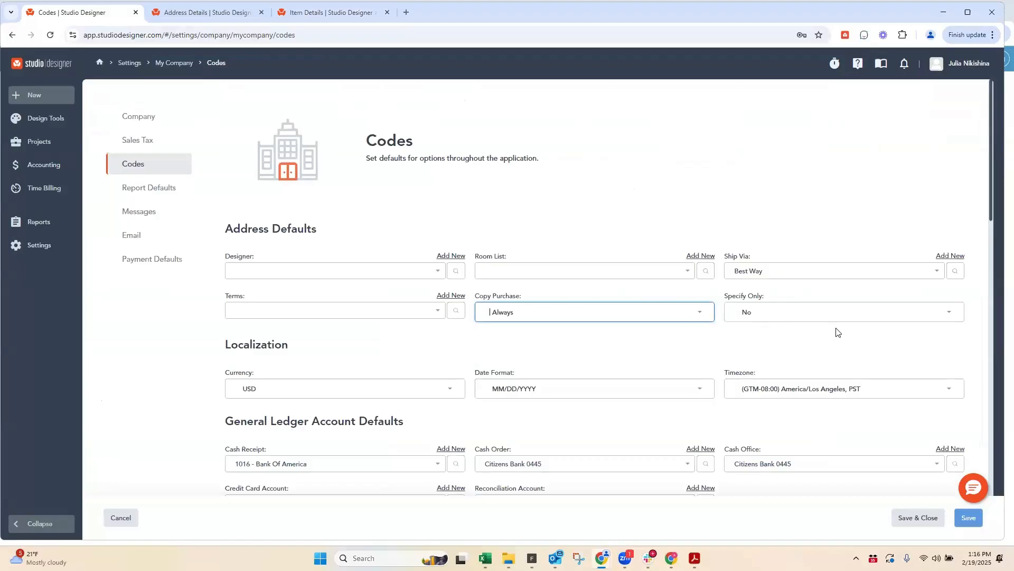
{"action": "scroll", "coordinate": [705, 321], "scroll_direction": "down", "scroll_amount": 1}
{"action": "scroll", "coordinate": [705, 321], "scroll_direction": "down", "scroll_amount": 2}
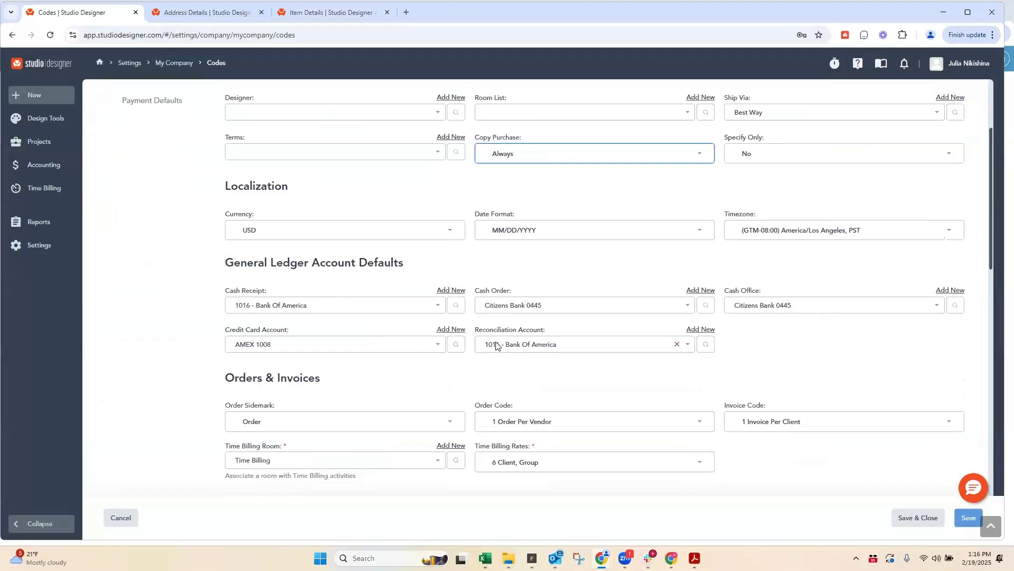
{"action": "scroll", "coordinate": [495, 344], "scroll_direction": "down", "scroll_amount": 2}
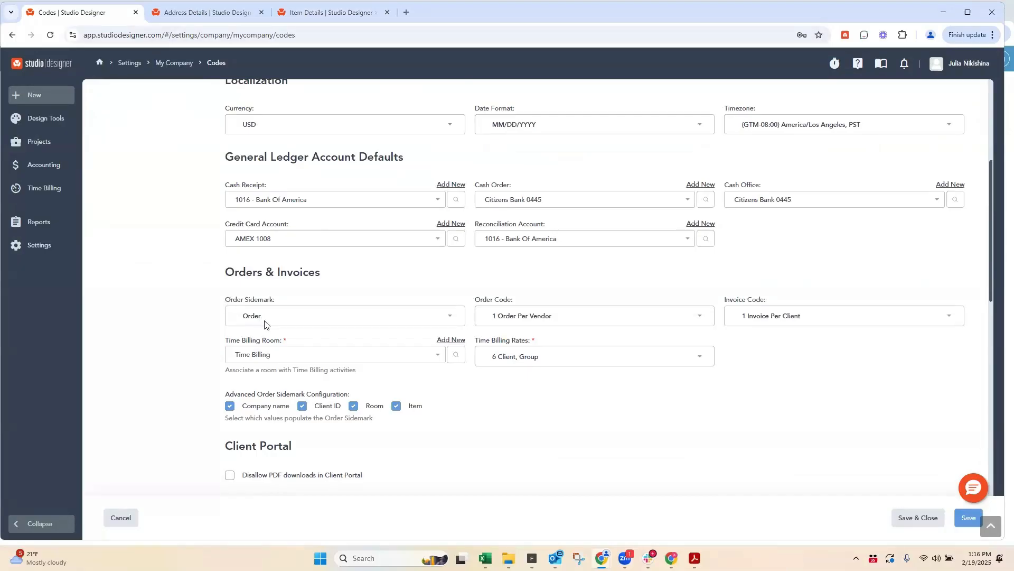
{"action": "left_click", "coordinate": [277, 315]}
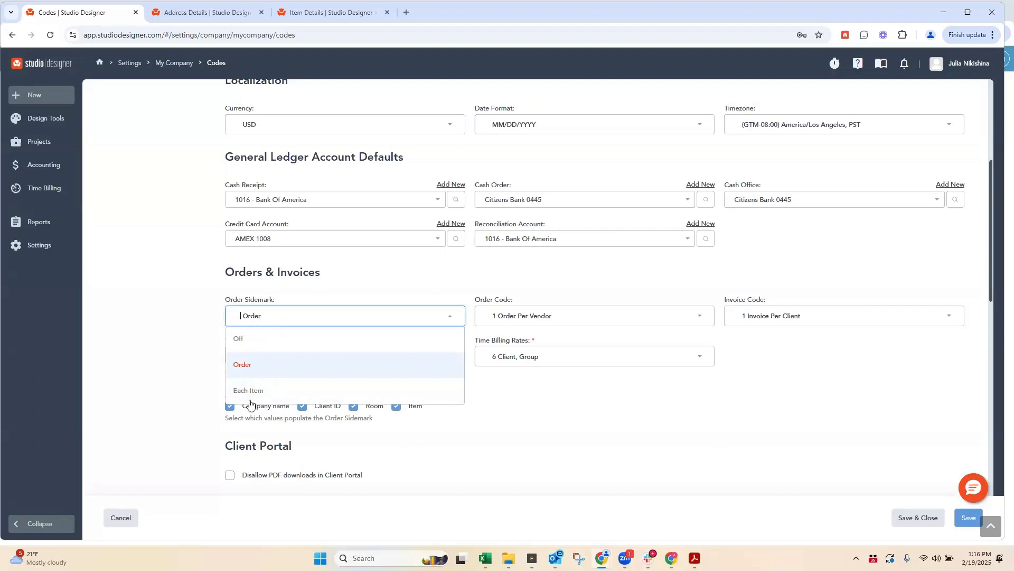
{"action": "left_click", "coordinate": [255, 392]}
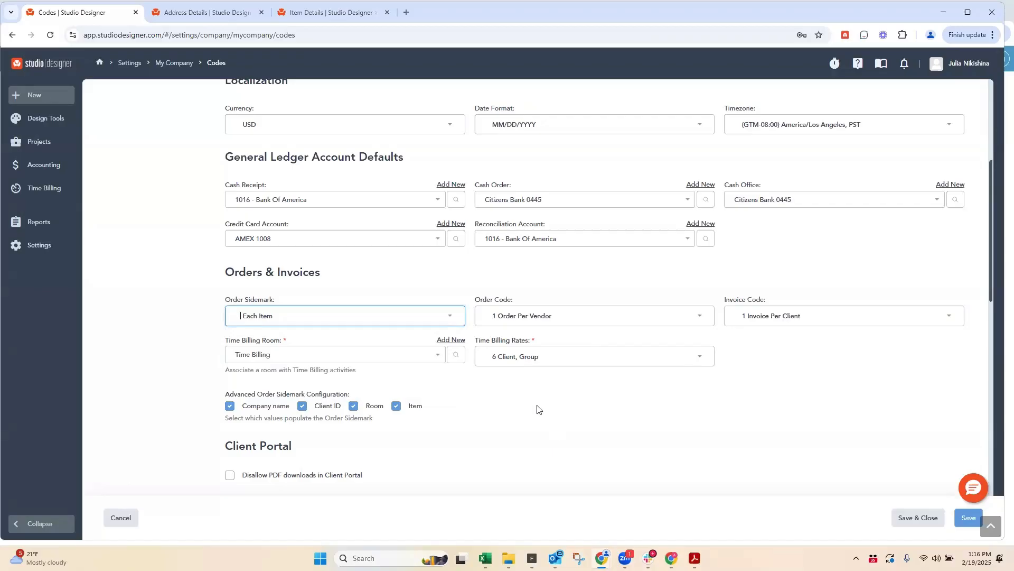
Step: Review the company's Order Code options and check the item record before returning to the Codes settings
{"action": "left_click", "coordinate": [516, 318]}
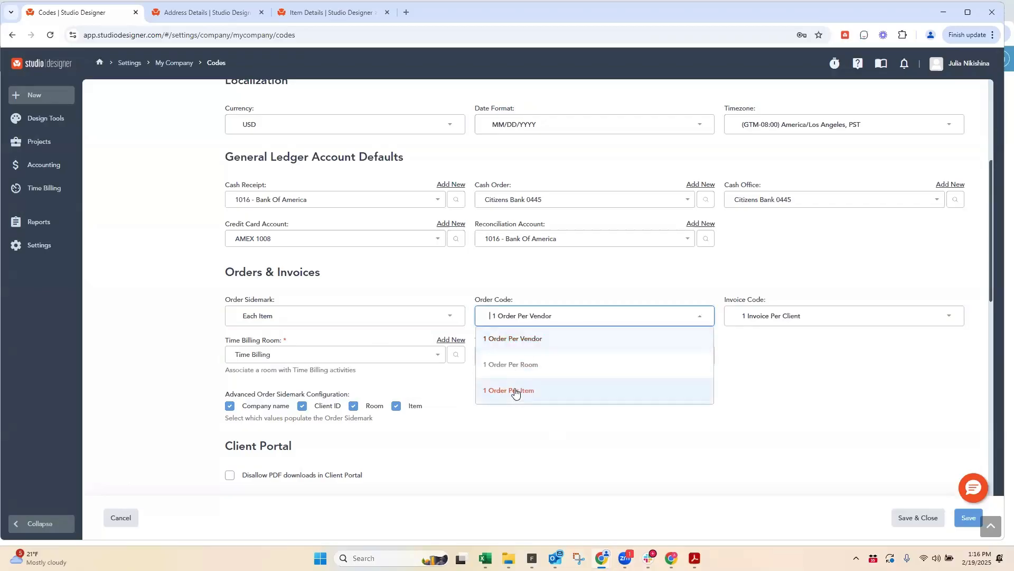
{"action": "left_click", "coordinate": [519, 272]}
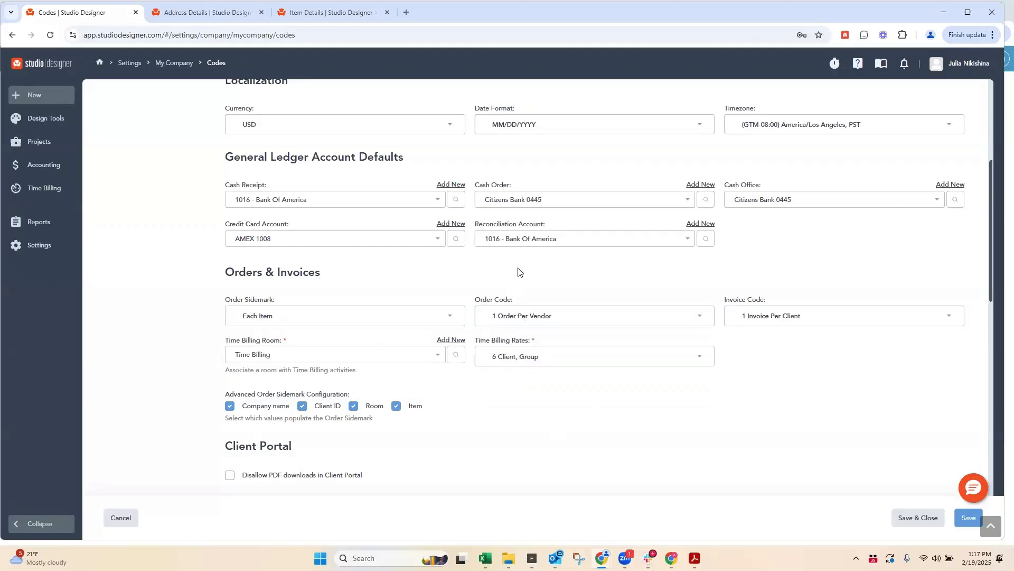
{"action": "left_click", "coordinate": [306, 8]}
{"action": "scroll", "coordinate": [334, 217], "scroll_direction": "up", "scroll_amount": 5}
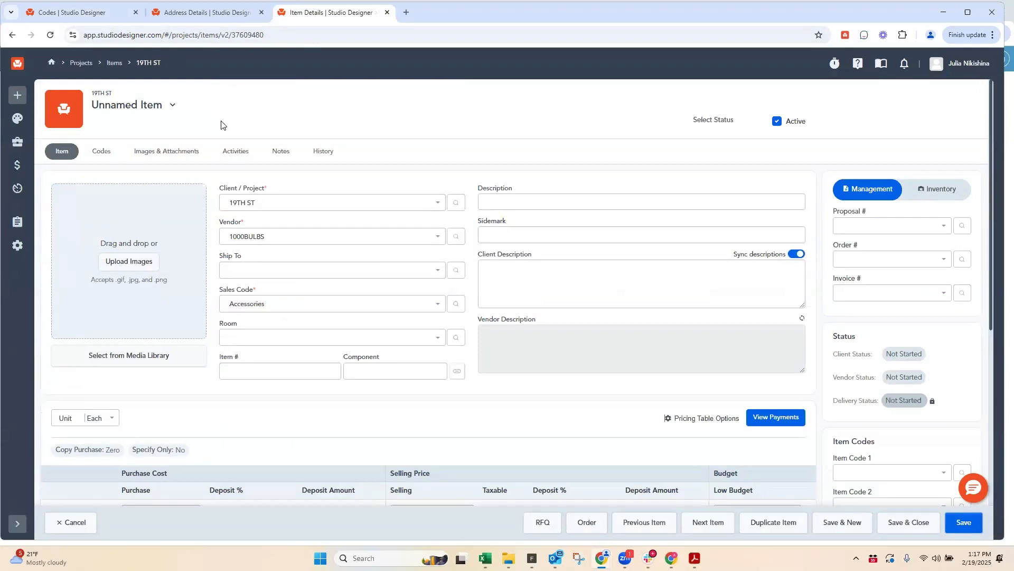
{"action": "left_click", "coordinate": [180, 13]}
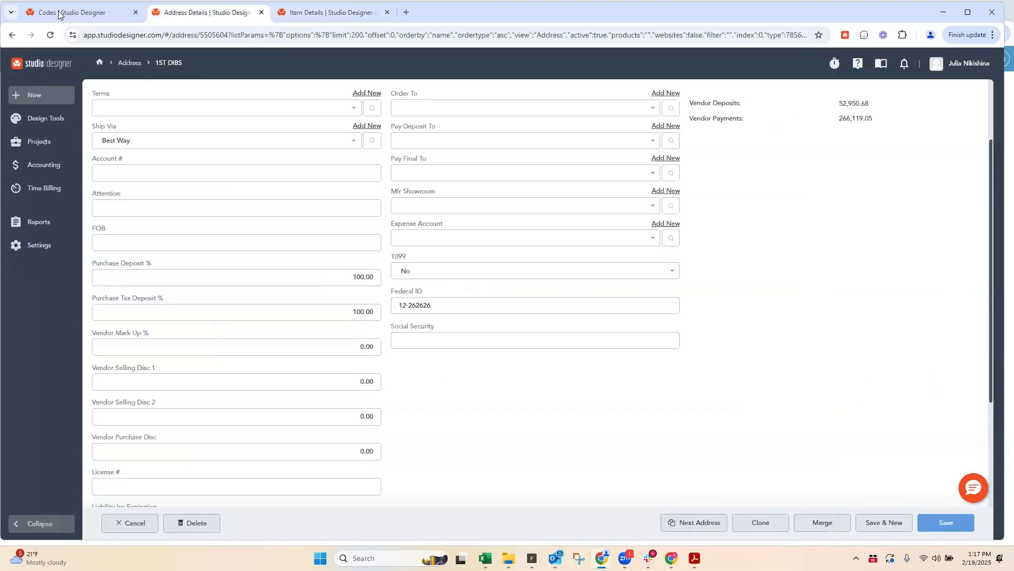
{"action": "left_click", "coordinate": [59, 12]}
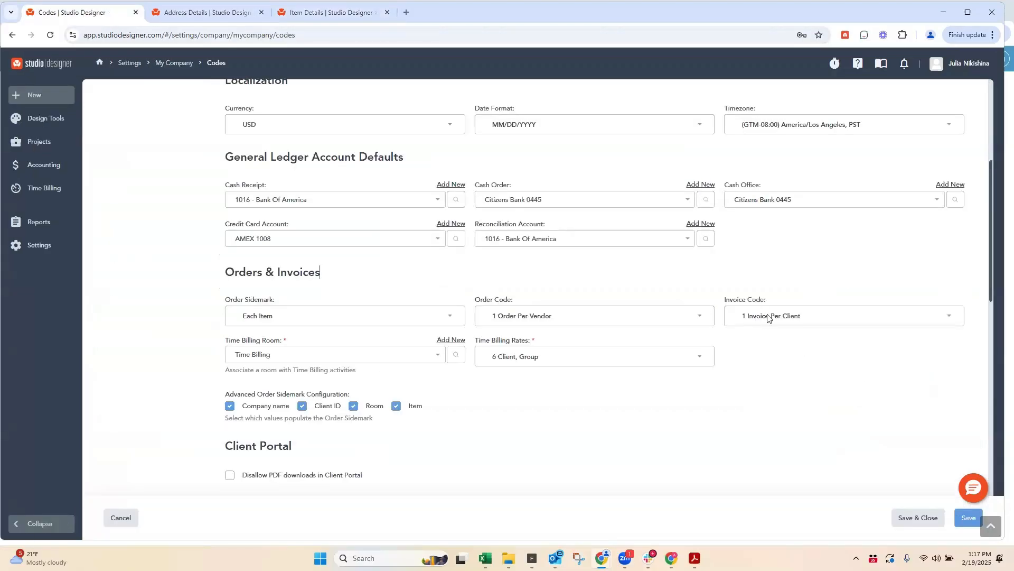
Step: Review the Invoice Code options and the Time Billing Room default in the Orders & Invoices section
{"action": "left_click", "coordinate": [764, 317]}
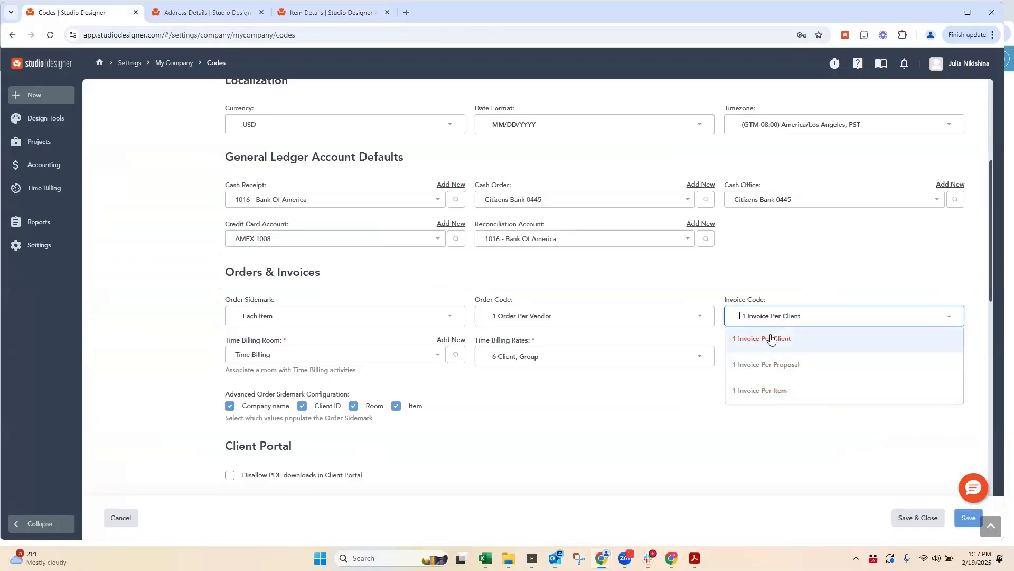
{"action": "left_click", "coordinate": [536, 420]}
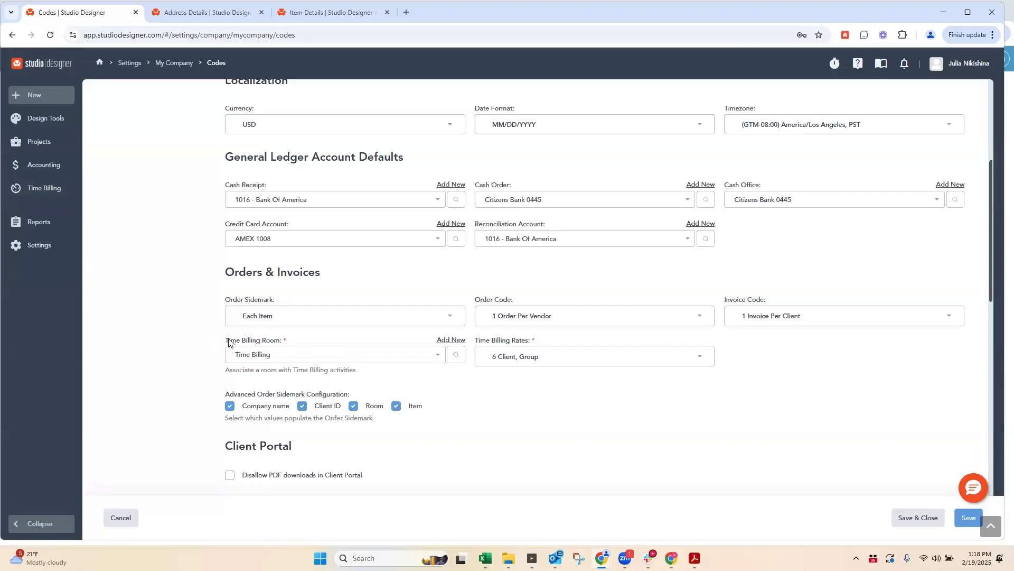
{"action": "left_click_drag", "start_coordinate": [226, 342], "coordinate": [291, 344]}
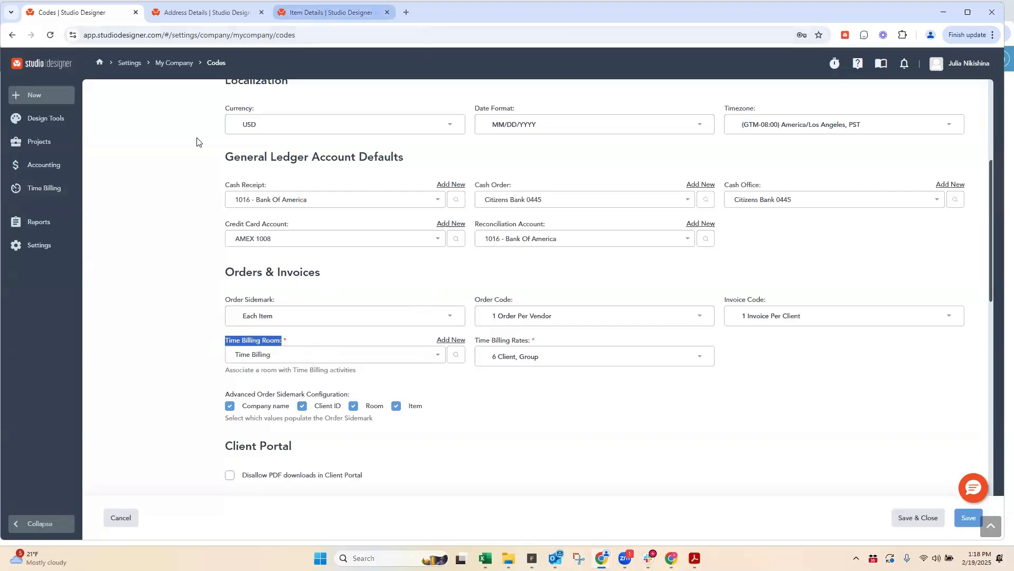
Step: Open Report Builder in a separate browser tab, search all reports for "profit" and open the 2012 01 PW Profit report
{"action": "left_click", "coordinate": [332, 12]}
{"action": "left_click", "coordinate": [38, 527]}
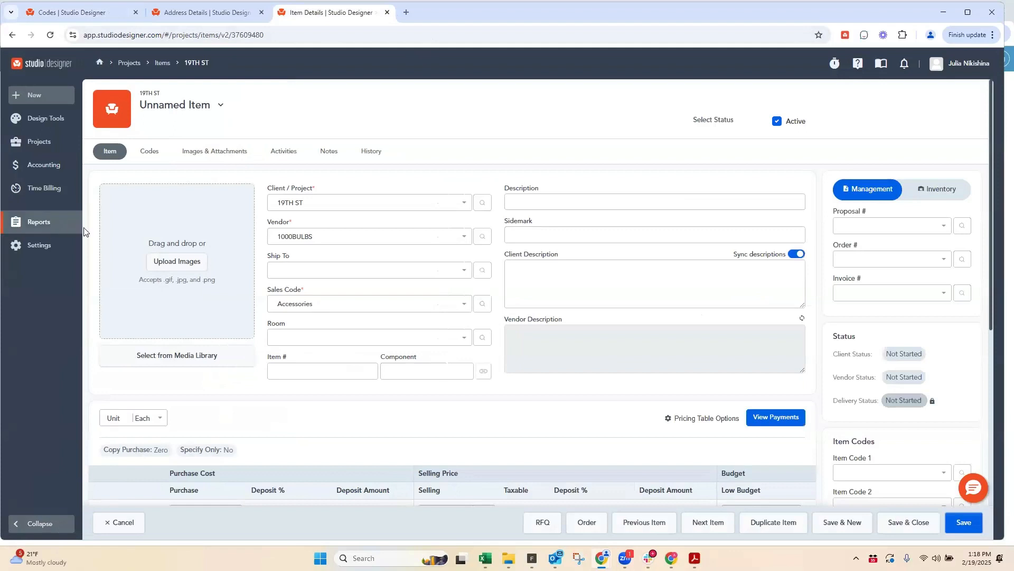
{"action": "right_click", "coordinate": [46, 230]}
{"action": "left_click", "coordinate": [74, 236]}
{"action": "left_click", "coordinate": [429, 14]}
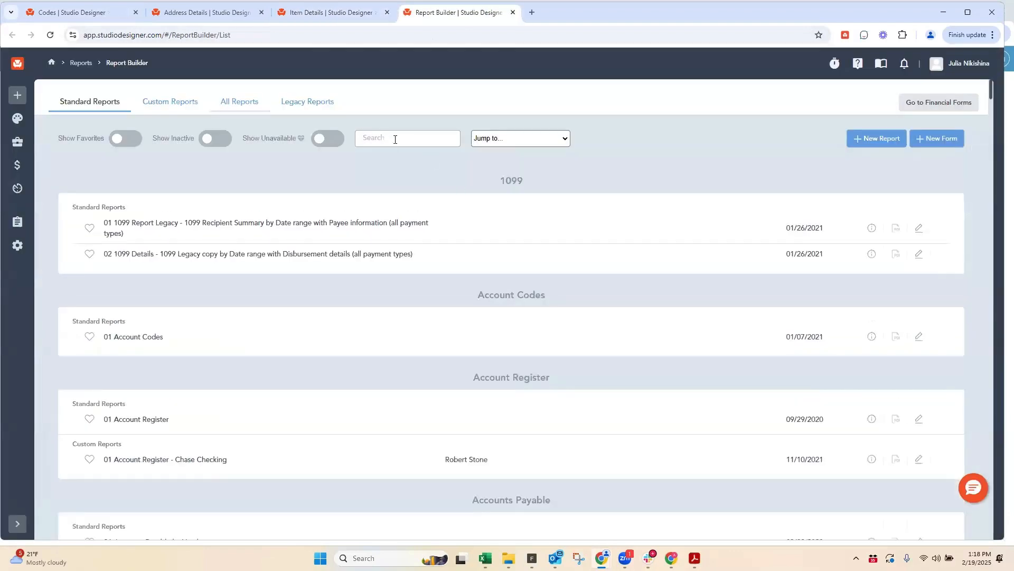
{"action": "left_click", "coordinate": [399, 136]}
{"action": "type", "text": "profit"}
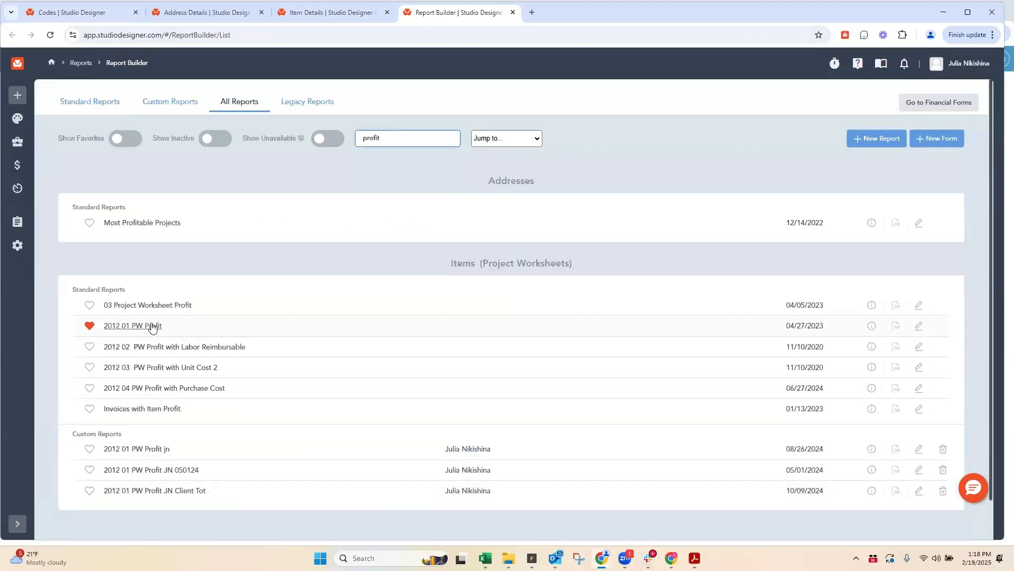
{"action": "left_click", "coordinate": [152, 326]}
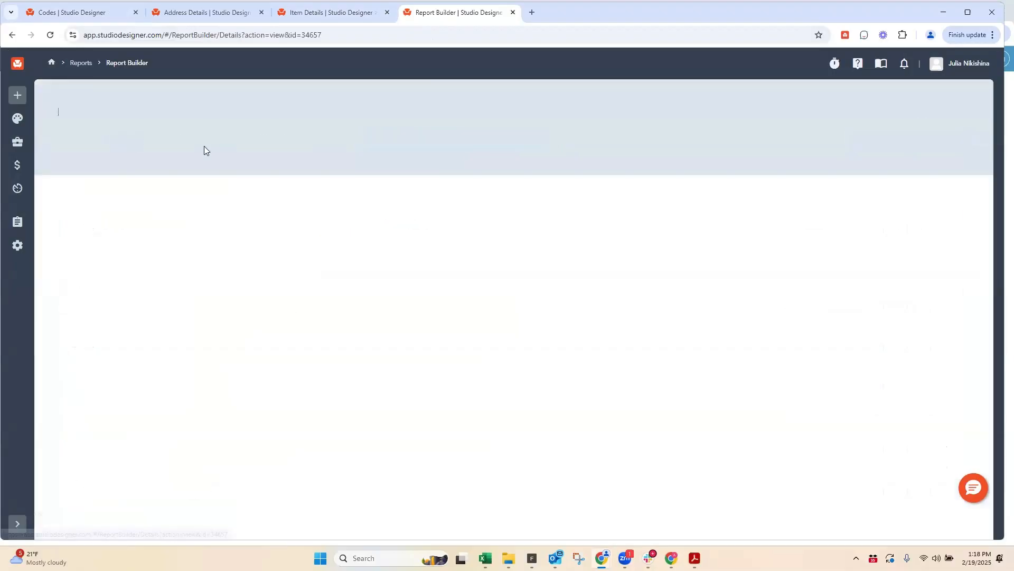
Step: Filter the 2012 01 PW Profit report to client 19TH ST and generate it as a PDF
{"action": "left_click", "coordinate": [271, 228]}
{"action": "type", "text": "19th"}
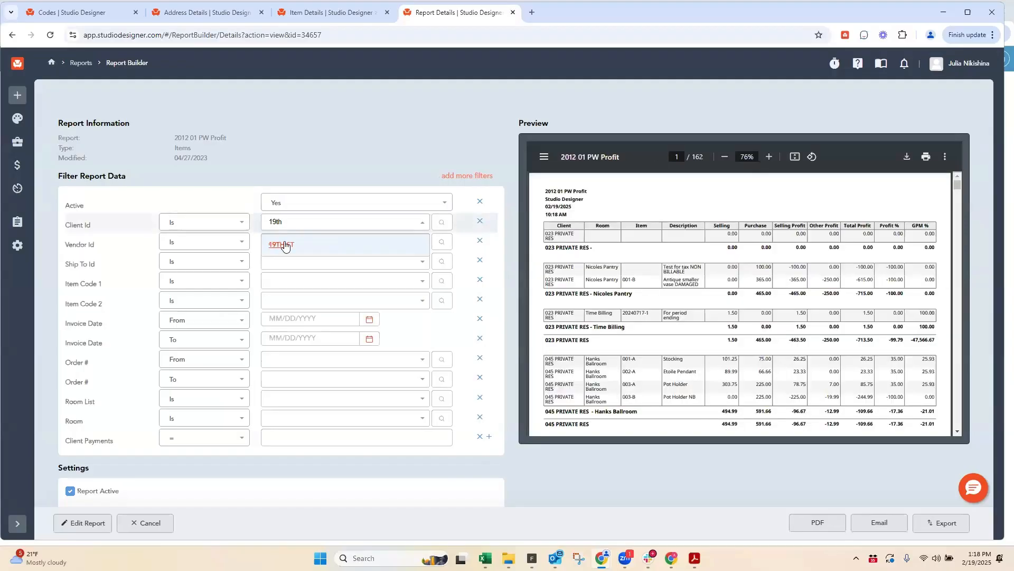
{"action": "left_click", "coordinate": [283, 244]}
{"action": "left_click", "coordinate": [817, 522]}
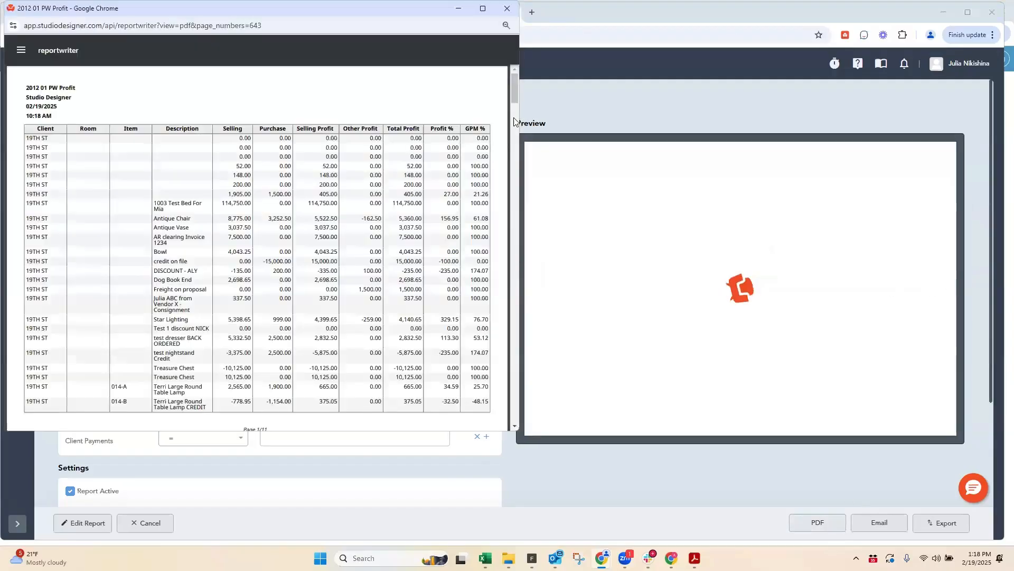
Step: Examine the Time Billing room entries in the 19TH ST profit report, and return to the company's Codes settings
{"action": "left_click_drag", "start_coordinate": [515, 93], "coordinate": [515, 402]}
{"action": "scroll", "coordinate": [236, 272], "scroll_direction": "up", "scroll_amount": 3}
{"action": "scroll", "coordinate": [177, 254], "scroll_direction": "up", "scroll_amount": 10}
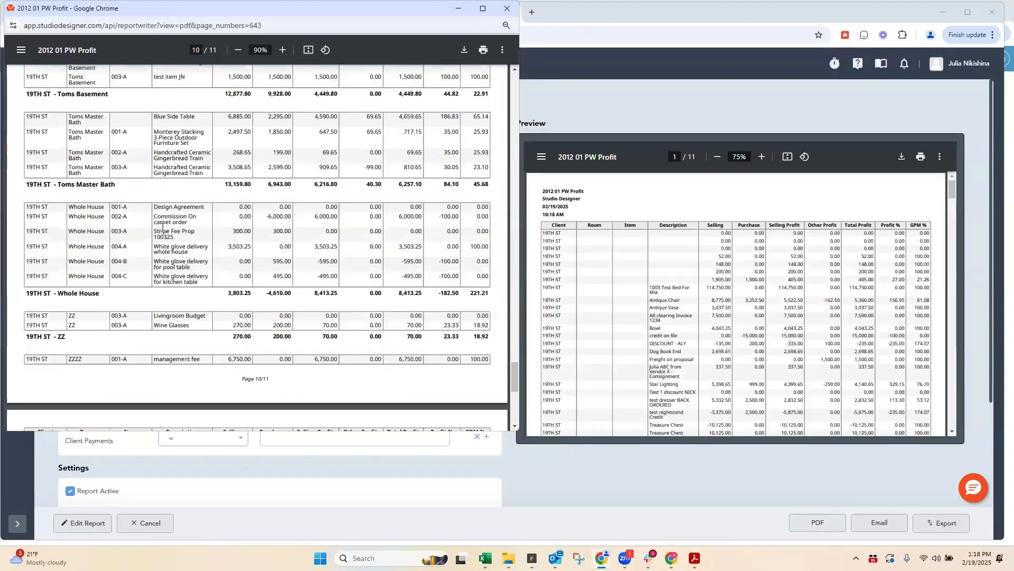
{"action": "scroll", "coordinate": [174, 268], "scroll_direction": "up", "scroll_amount": 2}
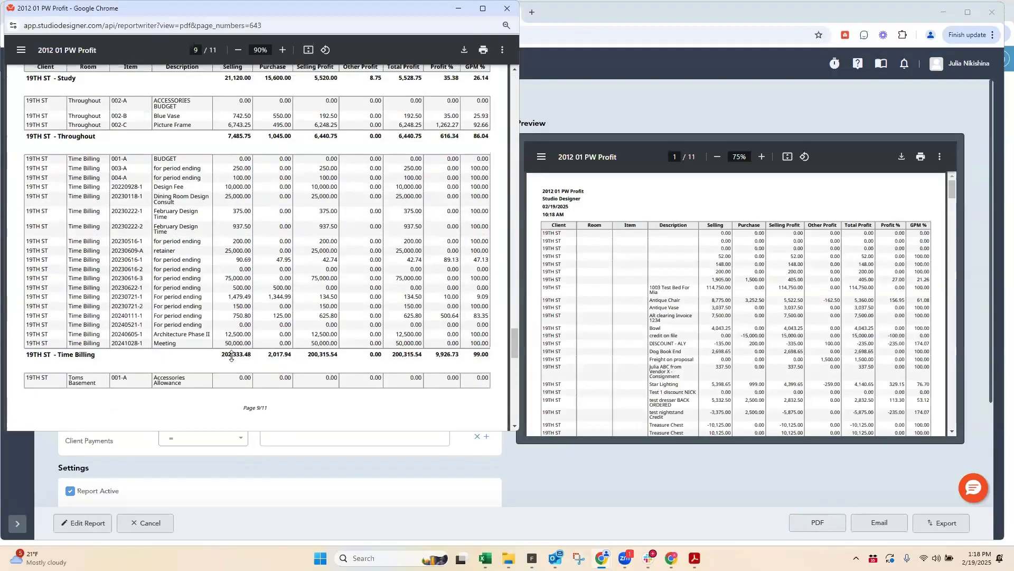
{"action": "left_click_drag", "start_coordinate": [401, 4], "coordinate": [285, 131]}
{"action": "left_click", "coordinate": [319, 94]}
{"action": "left_click", "coordinate": [110, 12]}
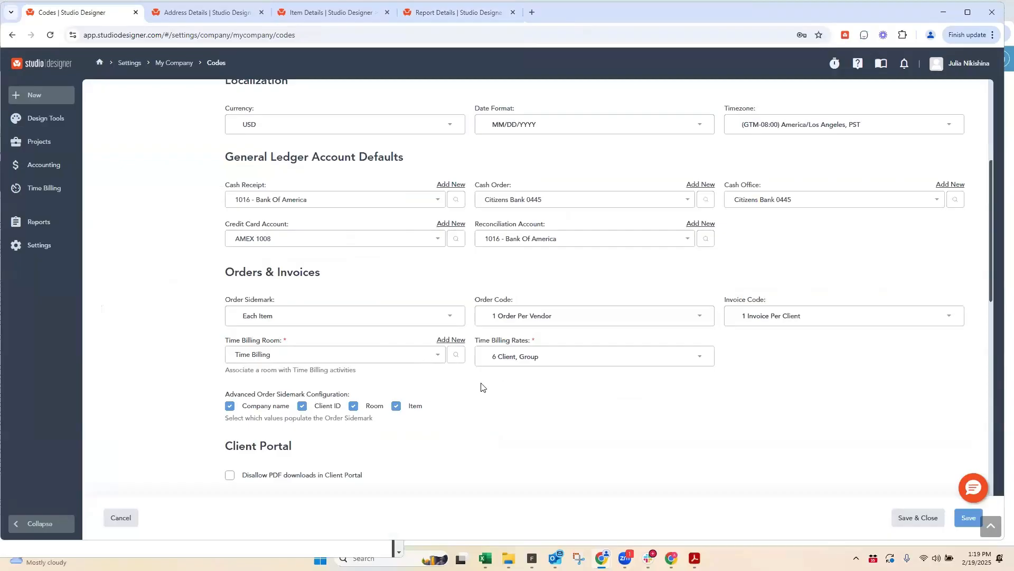
Step: Set the item default Image Size to 200 pixels and select Both as the Item Sidemark
{"action": "scroll", "coordinate": [484, 385], "scroll_direction": "down", "scroll_amount": 5}
{"action": "scroll", "coordinate": [448, 327], "scroll_direction": "down", "scroll_amount": 1}
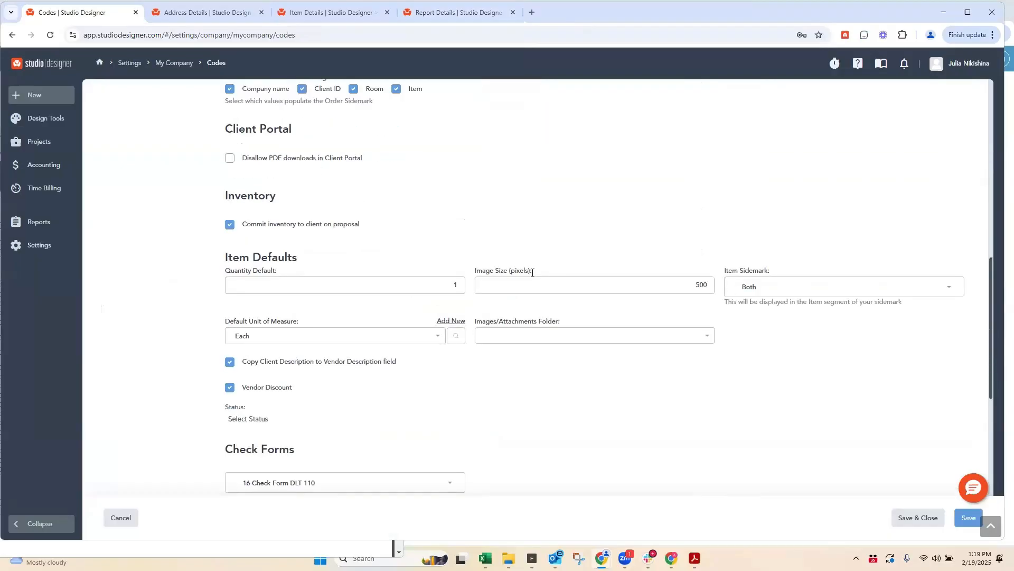
{"action": "left_click", "coordinate": [685, 289]}
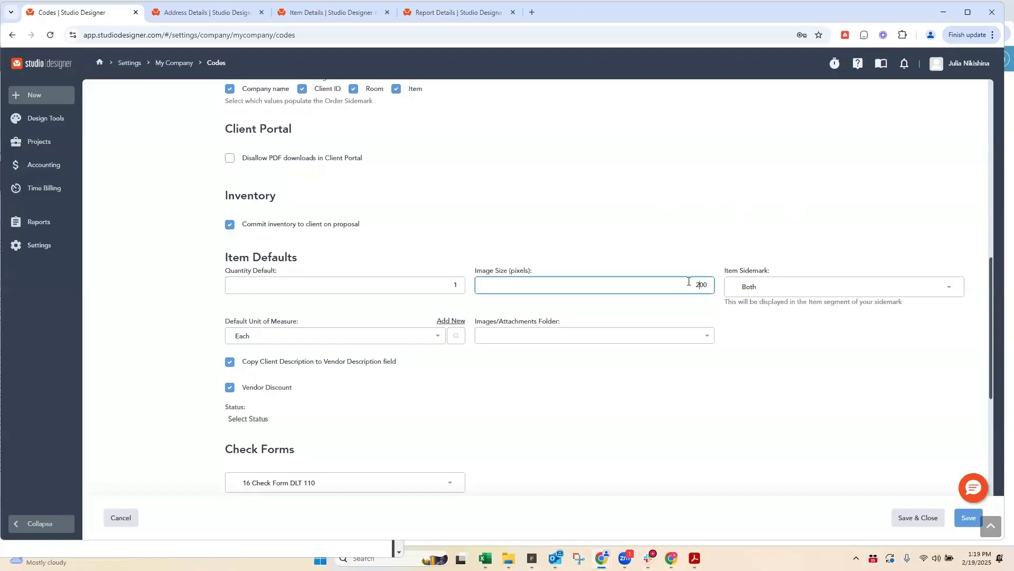
{"action": "left_click", "coordinate": [760, 290]}
{"action": "left_click", "coordinate": [760, 389]}
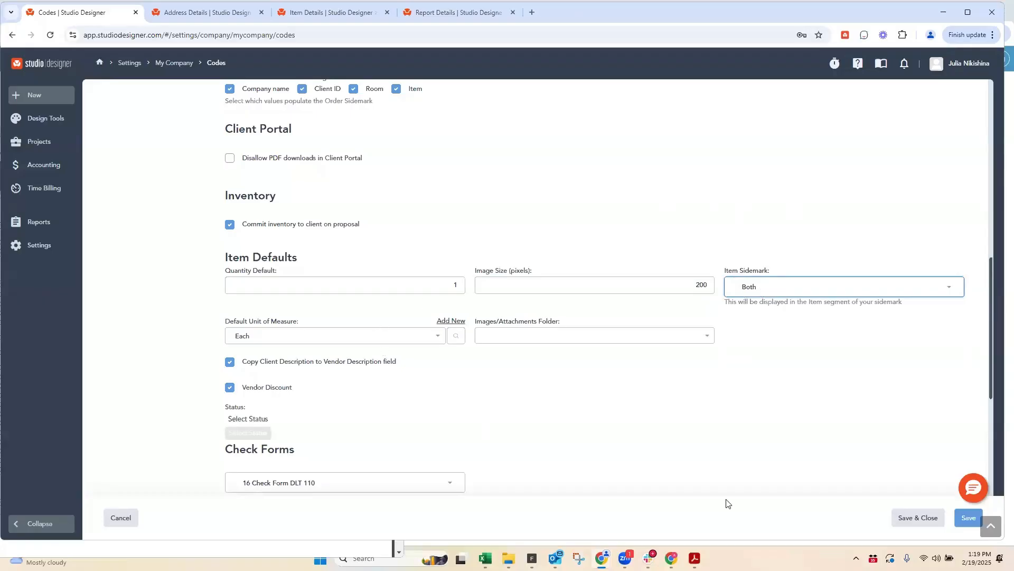
Step: Open the company's Report Defaults settings, saving the changes made to the Codes settings
{"action": "scroll", "coordinate": [354, 235], "scroll_direction": "up", "scroll_amount": 4}
{"action": "scroll", "coordinate": [352, 233], "scroll_direction": "up", "scroll_amount": 8}
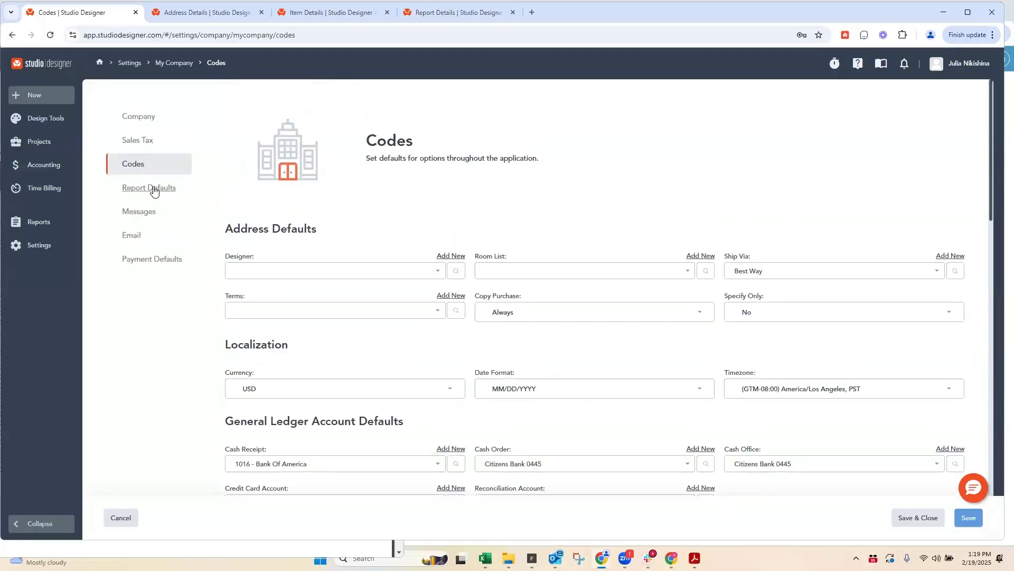
{"action": "left_click", "coordinate": [149, 187]}
{"action": "left_click", "coordinate": [571, 120]}
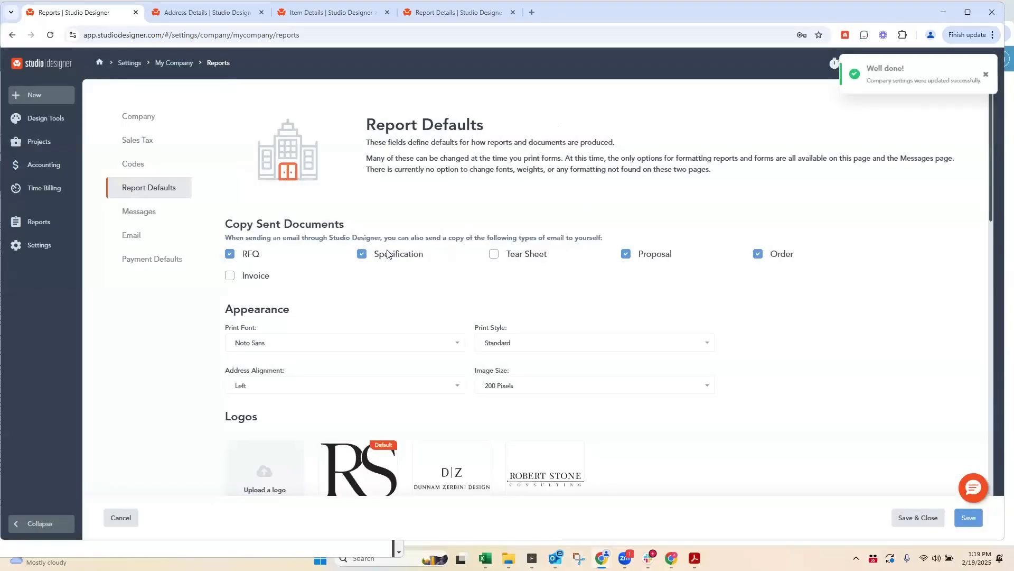
Step: Review the Report Defaults, including the Time Billing Invoice form title and the Default Forms section
{"action": "scroll", "coordinate": [389, 254], "scroll_direction": "down", "scroll_amount": 7}
{"action": "scroll", "coordinate": [372, 226], "scroll_direction": "down", "scroll_amount": 4}
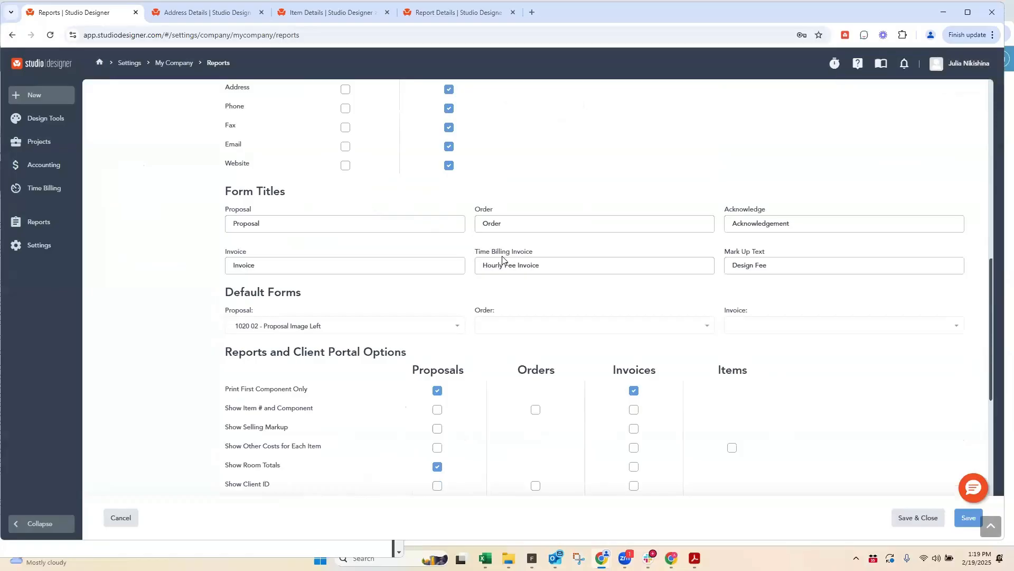
{"action": "scroll", "coordinate": [305, 267], "scroll_direction": "up", "scroll_amount": 8}
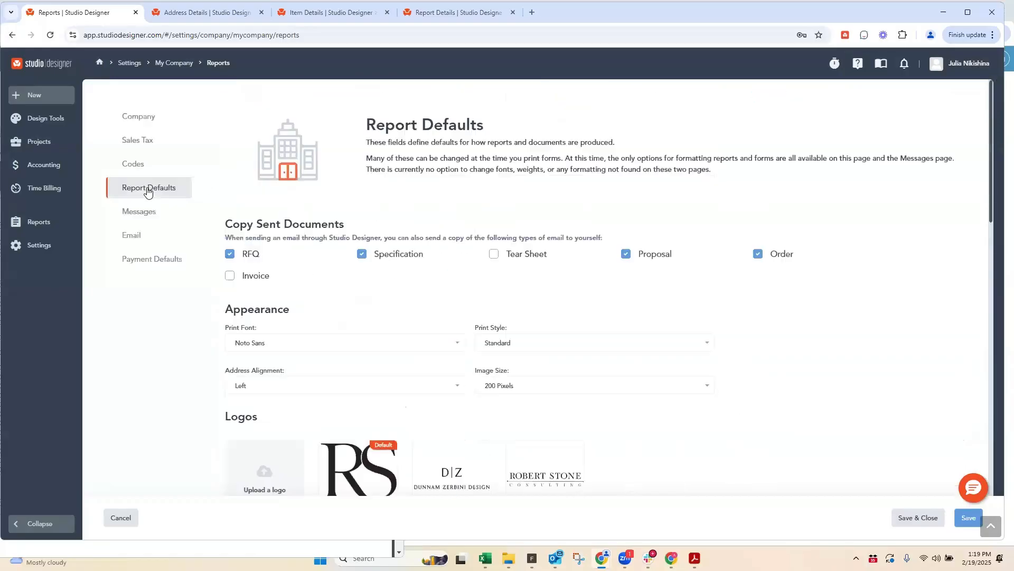
{"action": "scroll", "coordinate": [579, 352], "scroll_direction": "down", "scroll_amount": 12}
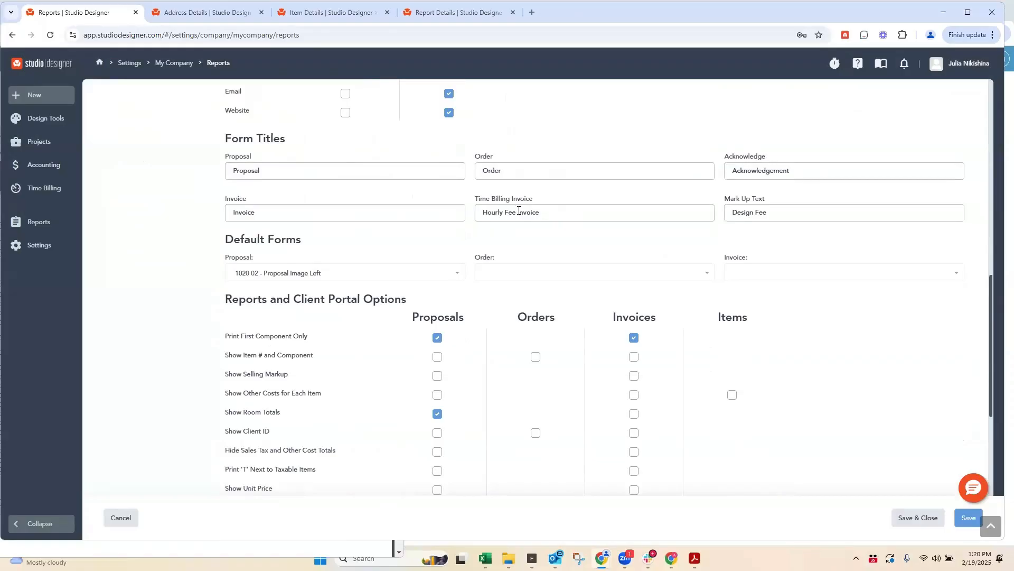
{"action": "left_click_drag", "start_coordinate": [518, 210], "coordinate": [455, 215]}
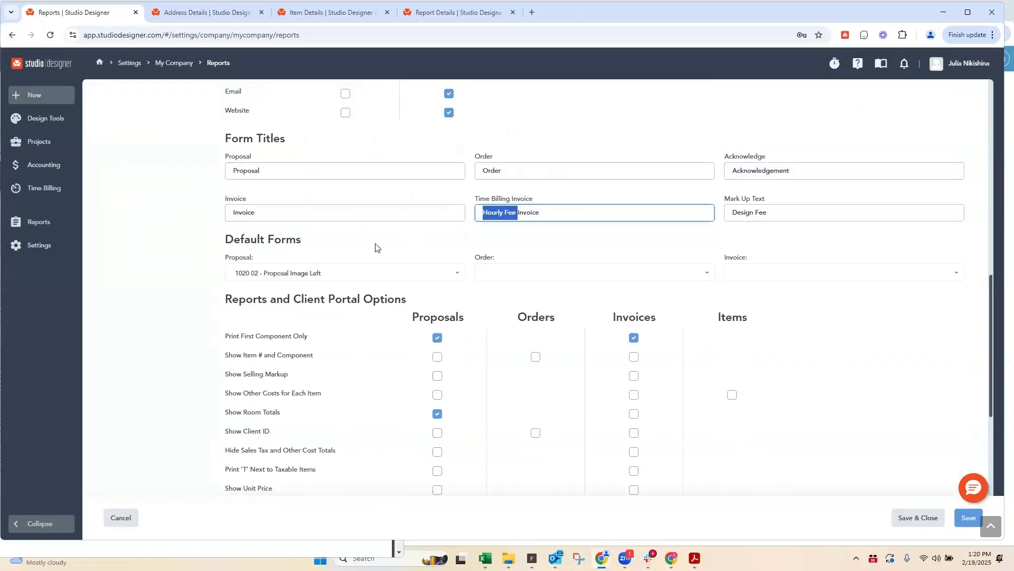
{"action": "left_click", "coordinate": [286, 242]}
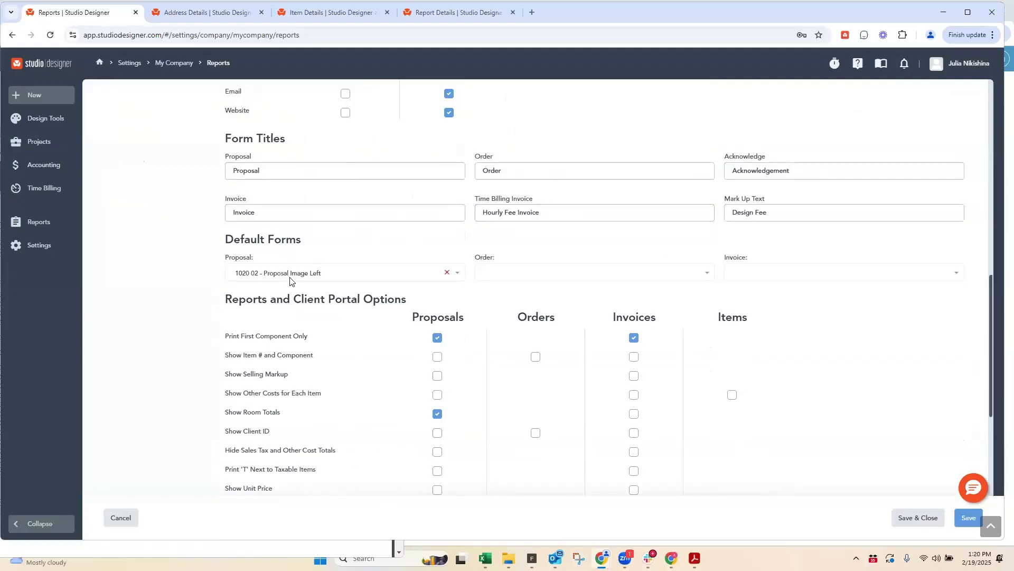
{"action": "left_click", "coordinate": [328, 12]}
{"action": "left_click", "coordinate": [72, 16]}
Step: Set the default order form to 1030 02 - Order Format 2 and invoice form to 1040 02 - Invoice Image Left, and save and close
{"action": "left_click_drag", "start_coordinate": [228, 238], "coordinate": [326, 277]}
{"action": "left_click", "coordinate": [296, 273]}
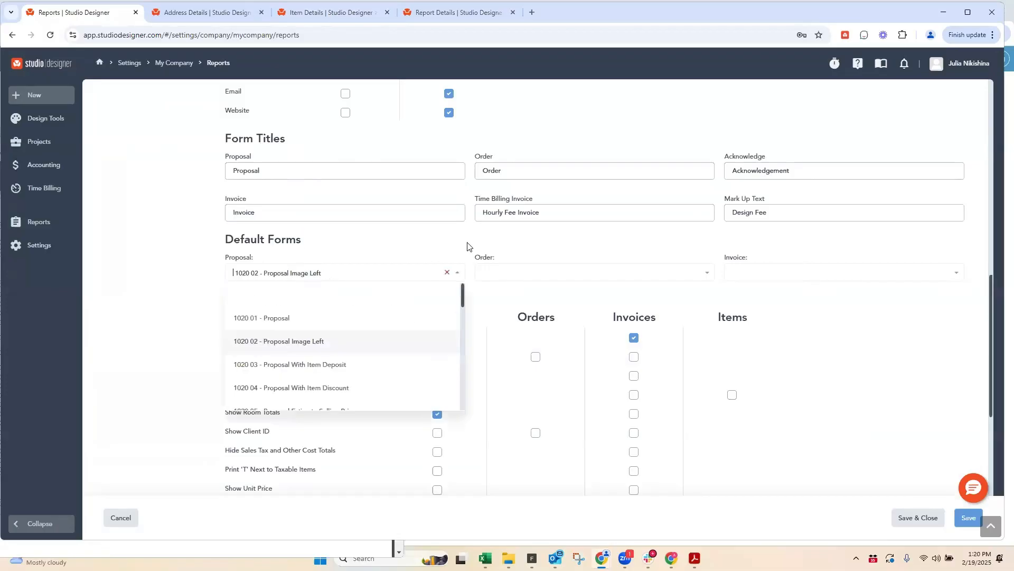
{"action": "left_click", "coordinate": [510, 272]}
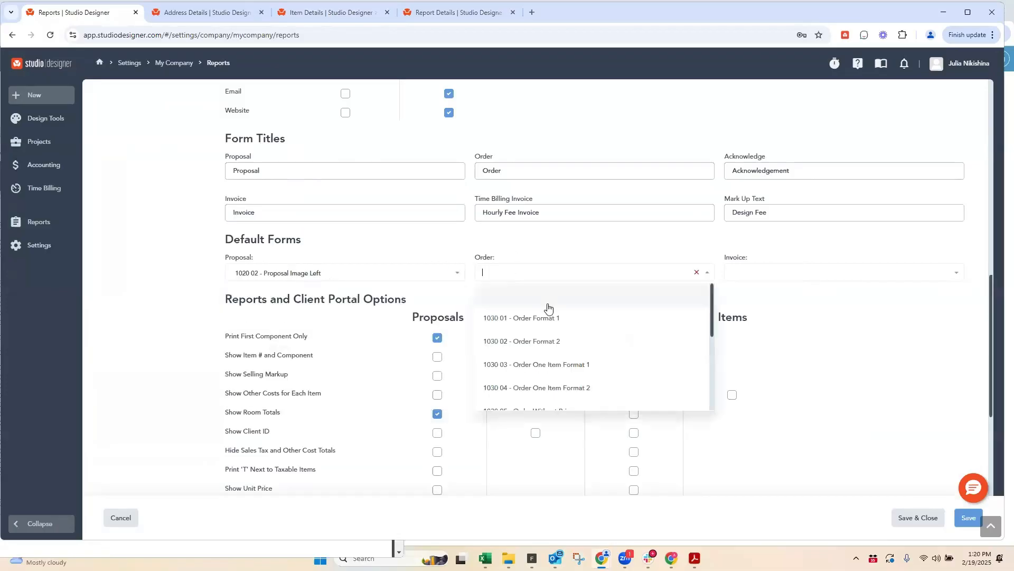
{"action": "left_click", "coordinate": [539, 342]}
{"action": "left_click", "coordinate": [806, 273]}
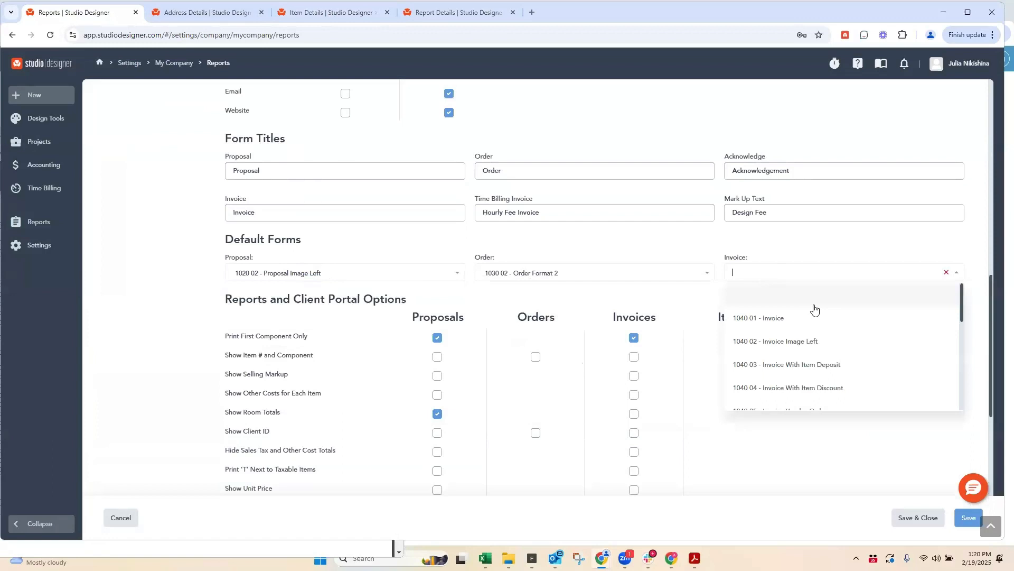
{"action": "left_click", "coordinate": [782, 342]}
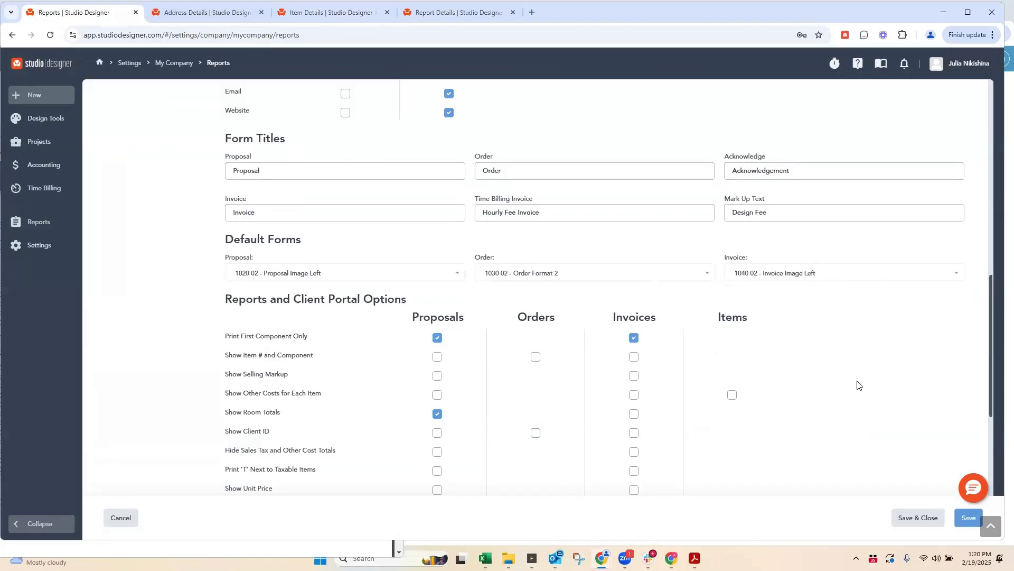
{"action": "scroll", "coordinate": [799, 358], "scroll_direction": "down", "scroll_amount": 8}
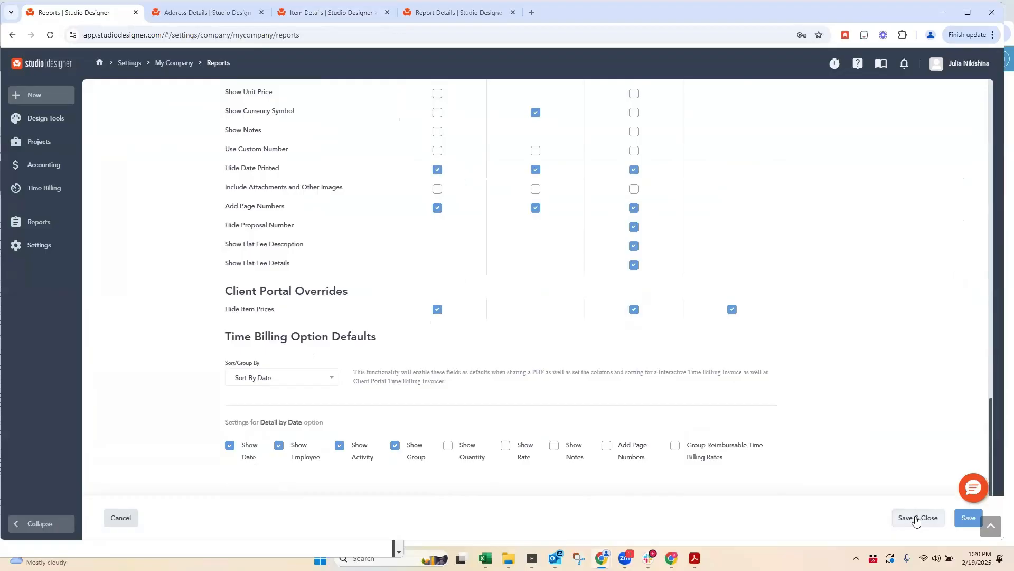
{"action": "left_click", "coordinate": [914, 519]}
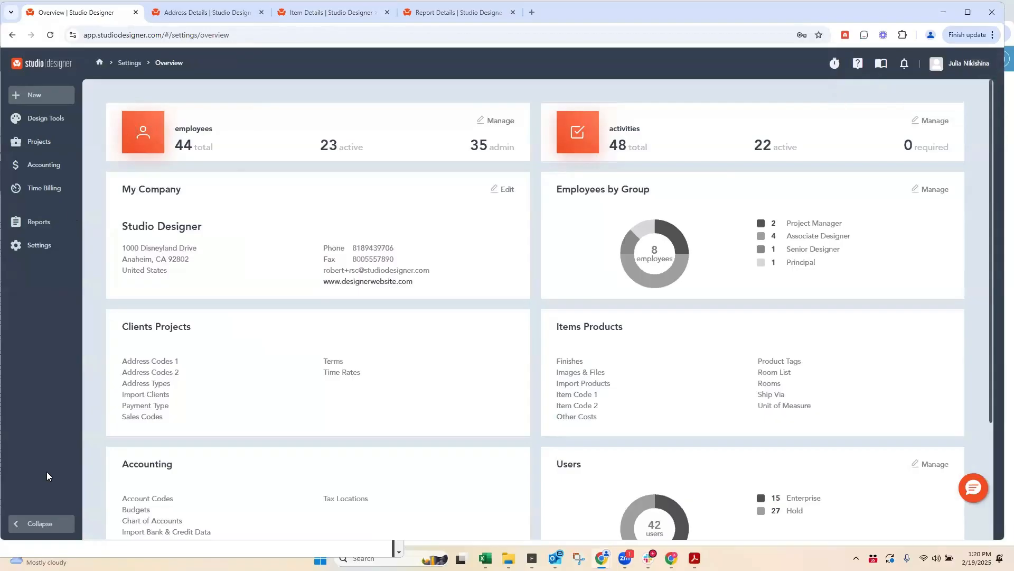
Step: Show the 1ST DIBS vendor's address details and point out the User ID and Password fields
{"action": "left_click", "coordinate": [182, 13]}
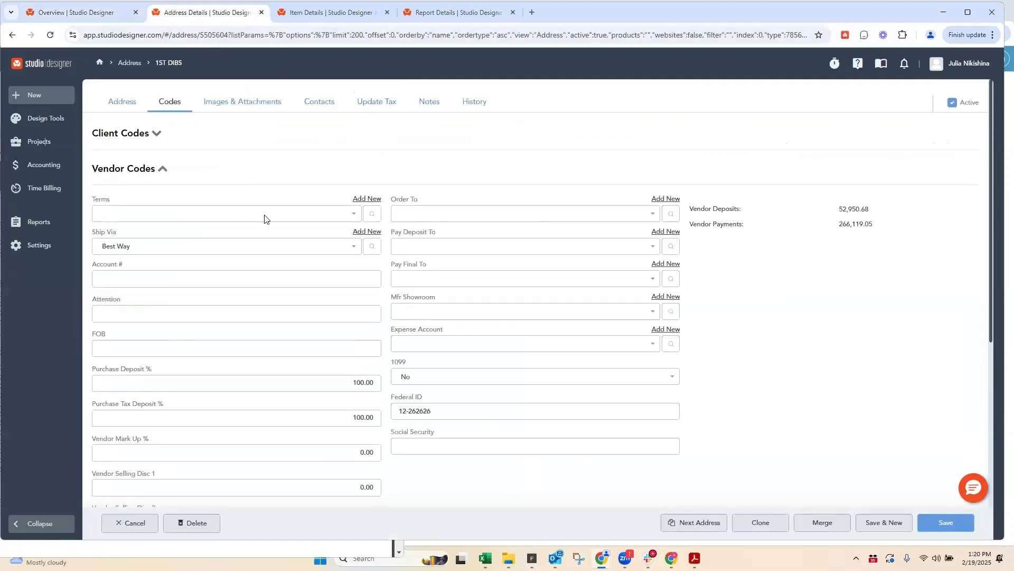
{"action": "left_click", "coordinate": [125, 104]}
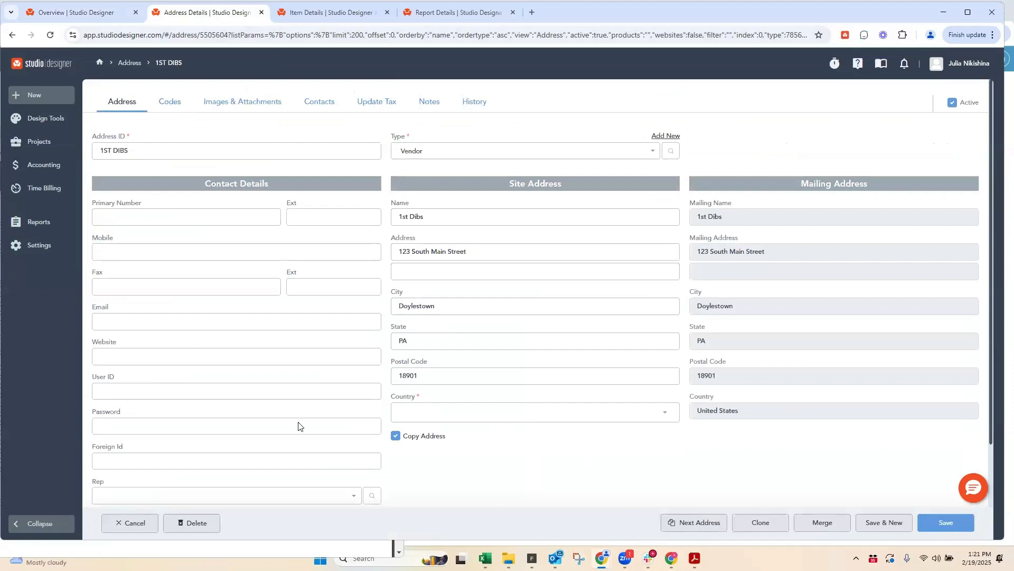
{"action": "left_click", "coordinate": [110, 388]}
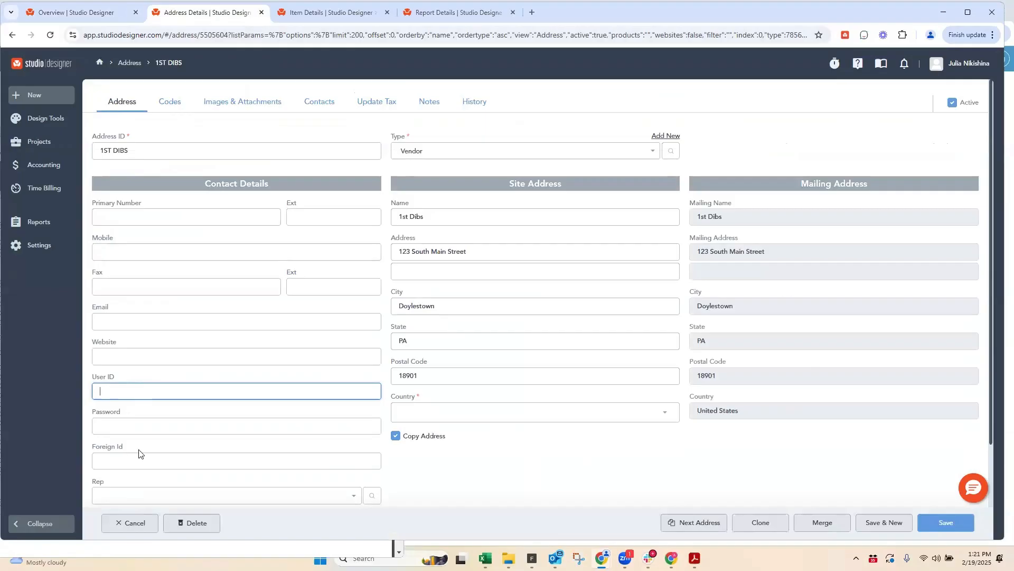
{"action": "double_click", "coordinate": [109, 416]}
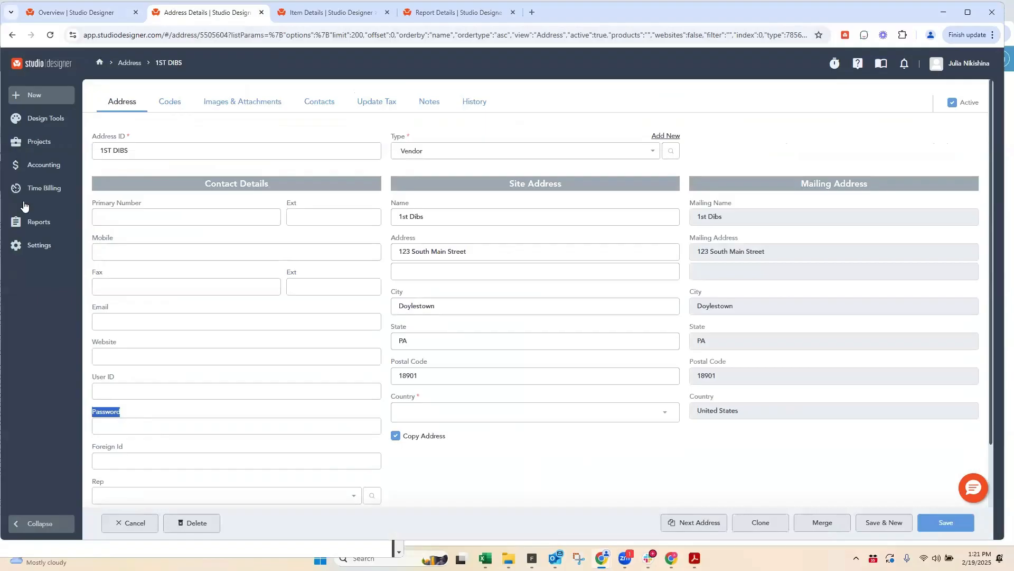
Step: Open My Employees in a separate browser tab and review the second listed employee's permissions, from page access through restrictions
{"action": "left_click", "coordinate": [33, 245]}
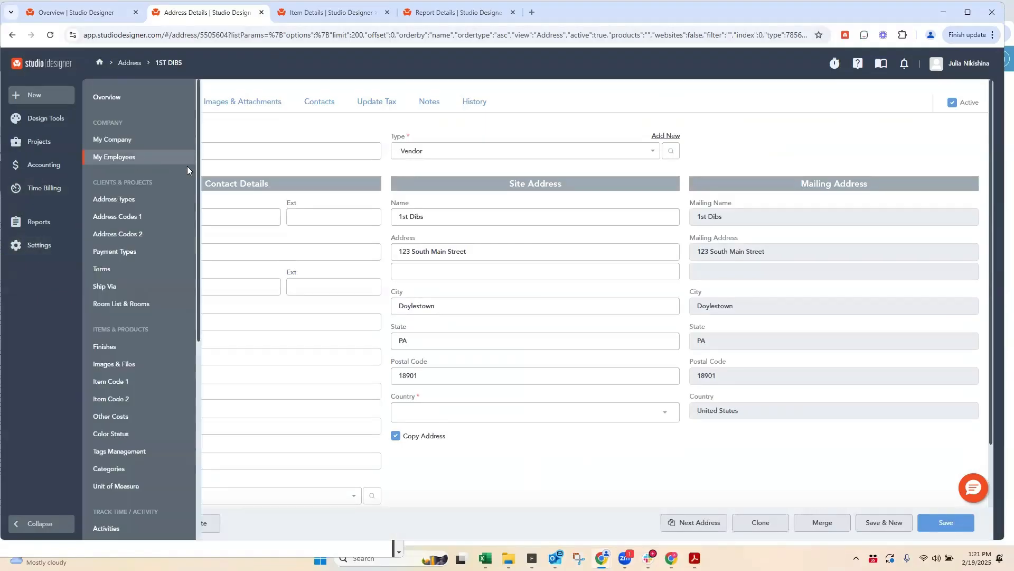
{"action": "right_click", "coordinate": [135, 154]}
{"action": "left_click", "coordinate": [196, 170]}
{"action": "left_click", "coordinate": [291, 9]}
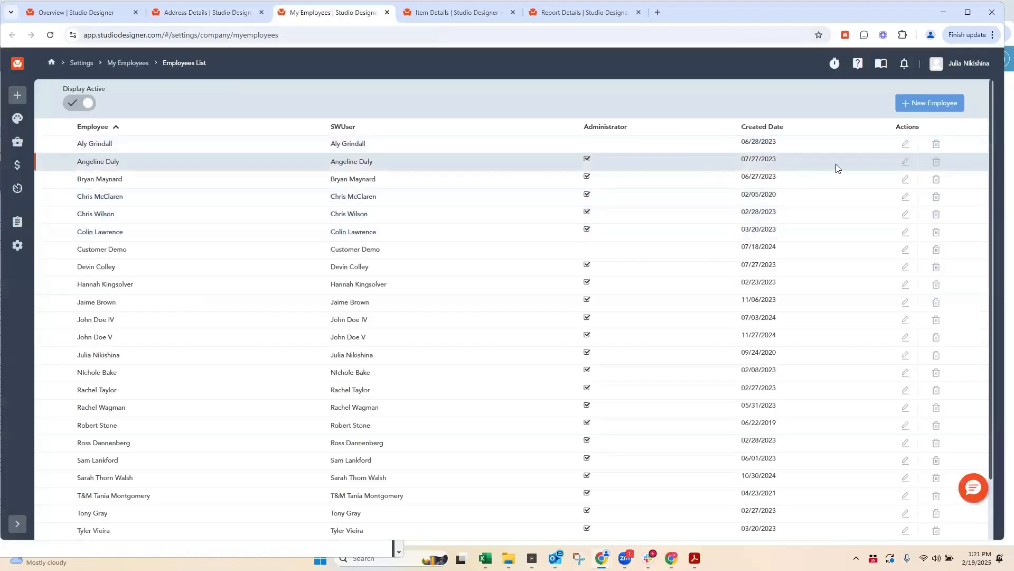
{"action": "left_click", "coordinate": [905, 161]}
{"action": "left_click", "coordinate": [99, 143]}
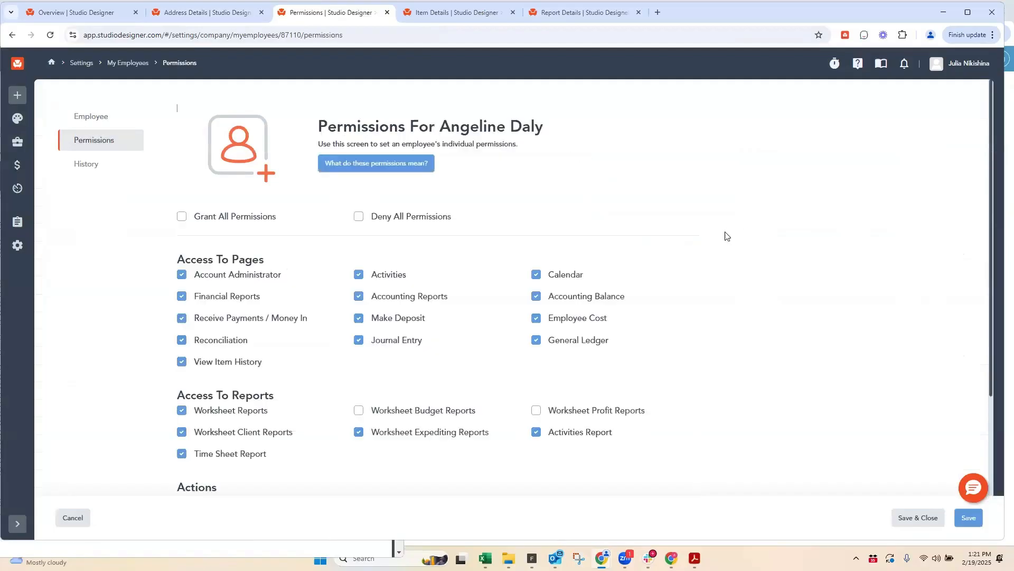
{"action": "scroll", "coordinate": [735, 243], "scroll_direction": "down", "scroll_amount": 3}
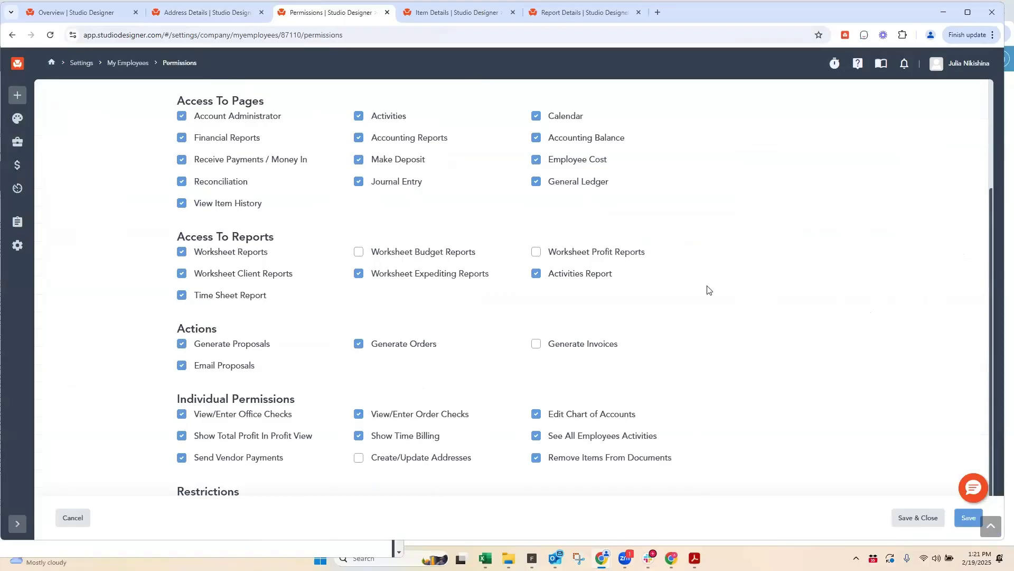
{"action": "scroll", "coordinate": [691, 290], "scroll_direction": "down", "scroll_amount": 1}
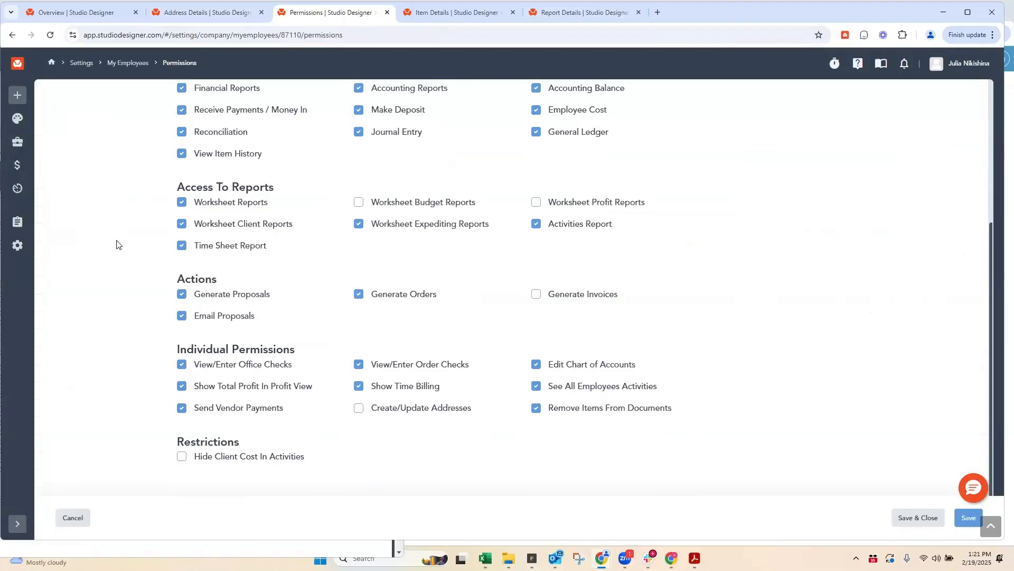
{"action": "scroll", "coordinate": [159, 233], "scroll_direction": "up", "scroll_amount": 4}
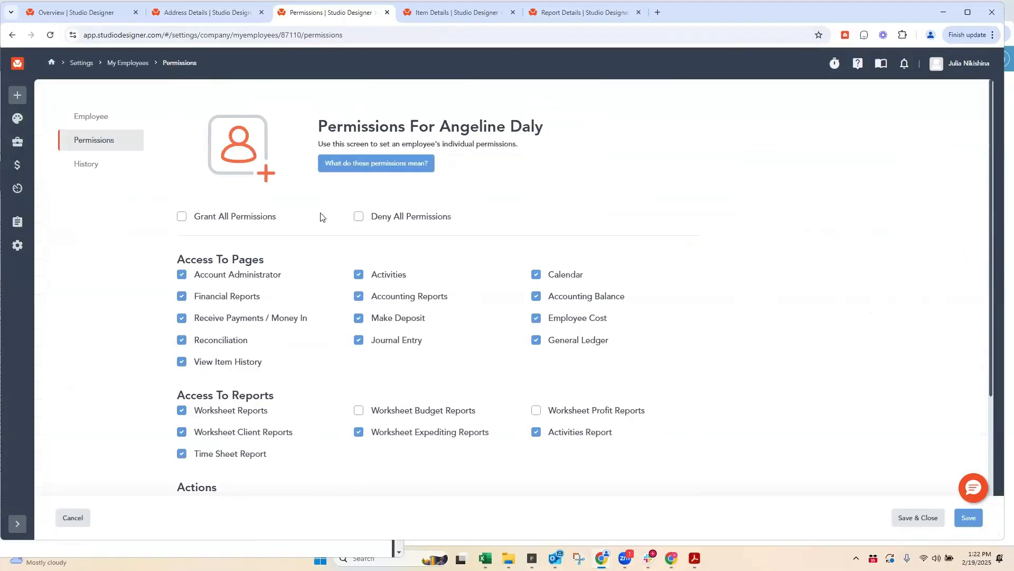
Step: Open the employee's details, toggle the Active status off and back on, and review the default overrides and employee settings
{"action": "left_click", "coordinate": [98, 115]}
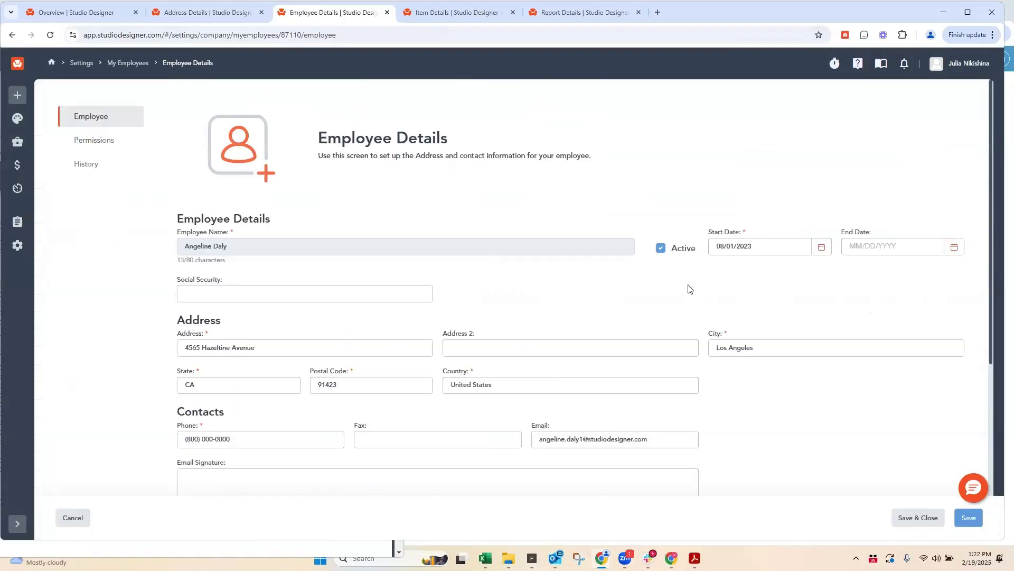
{"action": "left_click", "coordinate": [661, 250]}
{"action": "left_click", "coordinate": [661, 250]}
{"action": "scroll", "coordinate": [552, 290], "scroll_direction": "down", "scroll_amount": 5}
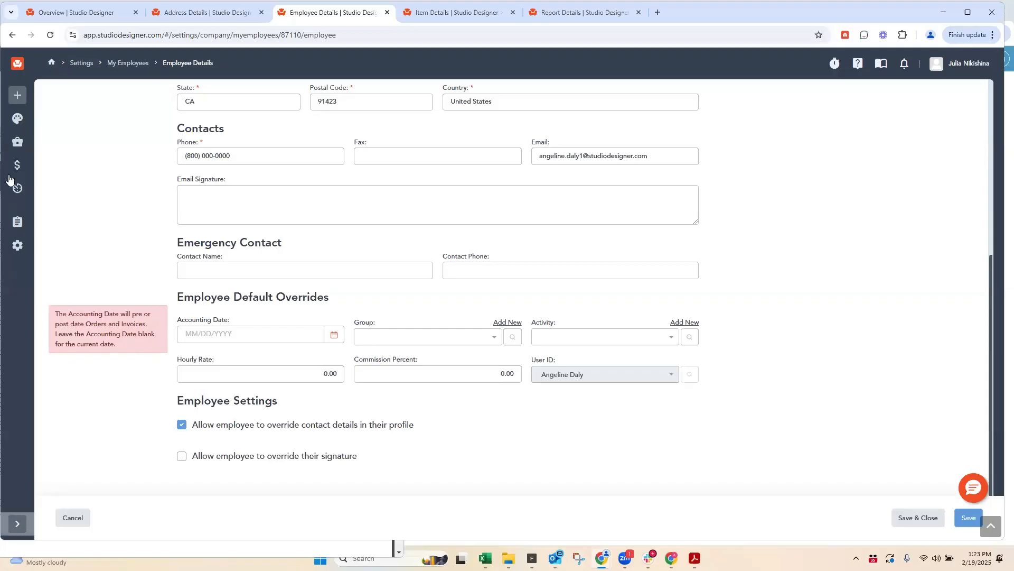
Step: Open Add/Remove Users in a separate browser tab and review the user list and the sections for adding users
{"action": "left_click", "coordinate": [22, 525]}
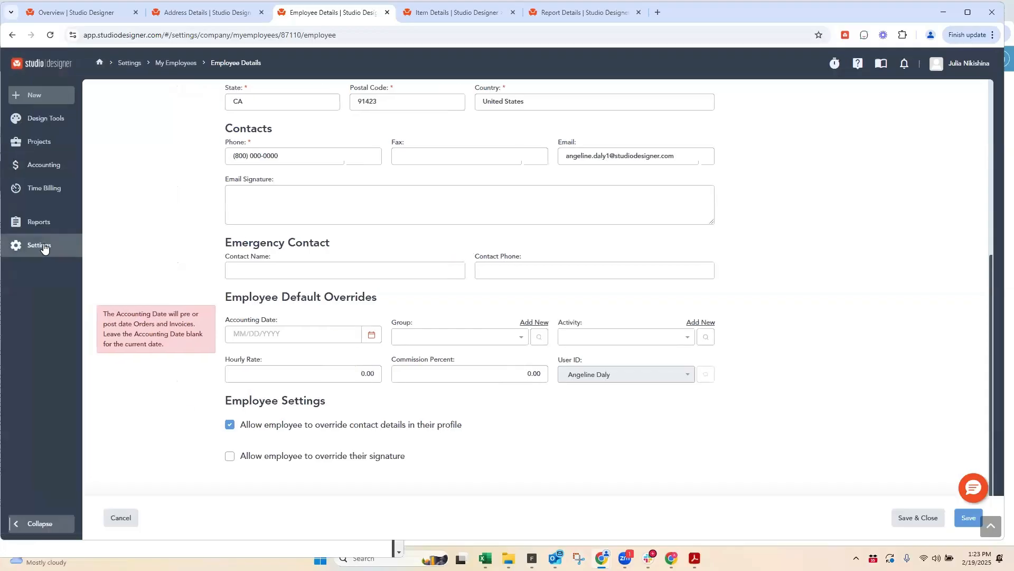
{"action": "mouse_move", "coordinate": [44, 248]}
{"action": "scroll", "coordinate": [135, 333], "scroll_direction": "down", "scroll_amount": 5}
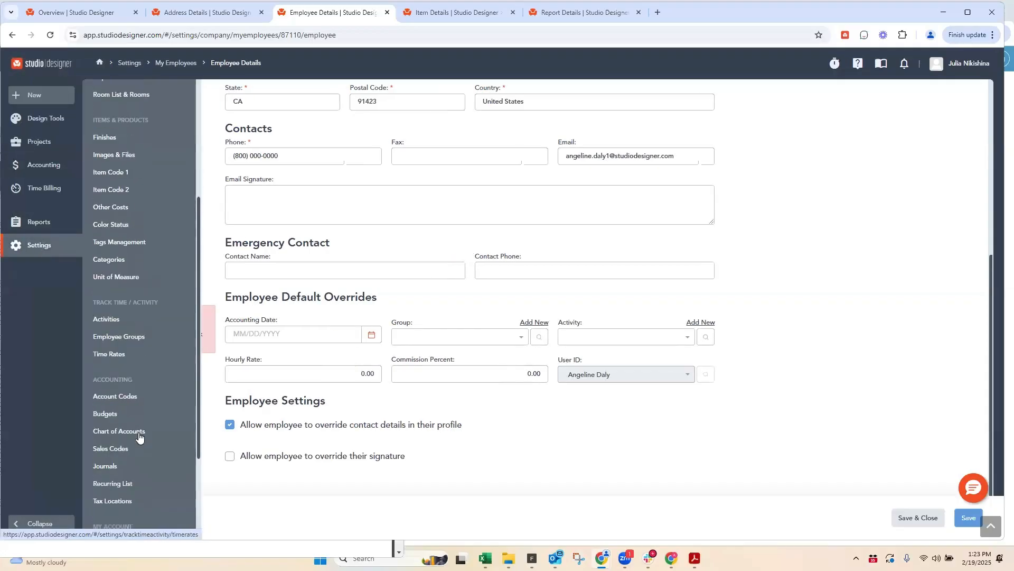
{"action": "scroll", "coordinate": [137, 436], "scroll_direction": "down", "scroll_amount": 4}
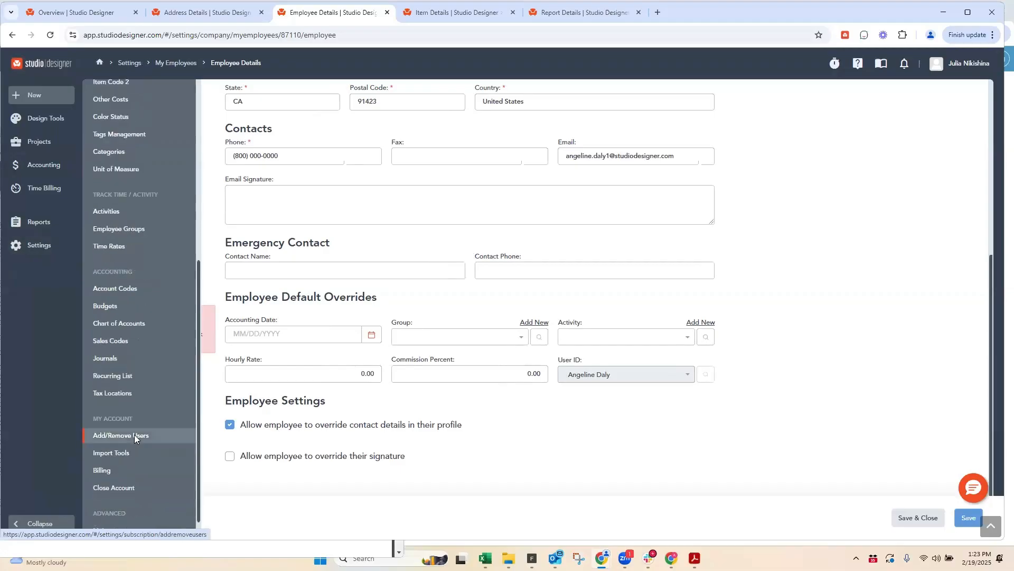
{"action": "right_click", "coordinate": [134, 434]}
{"action": "left_click", "coordinate": [188, 313]}
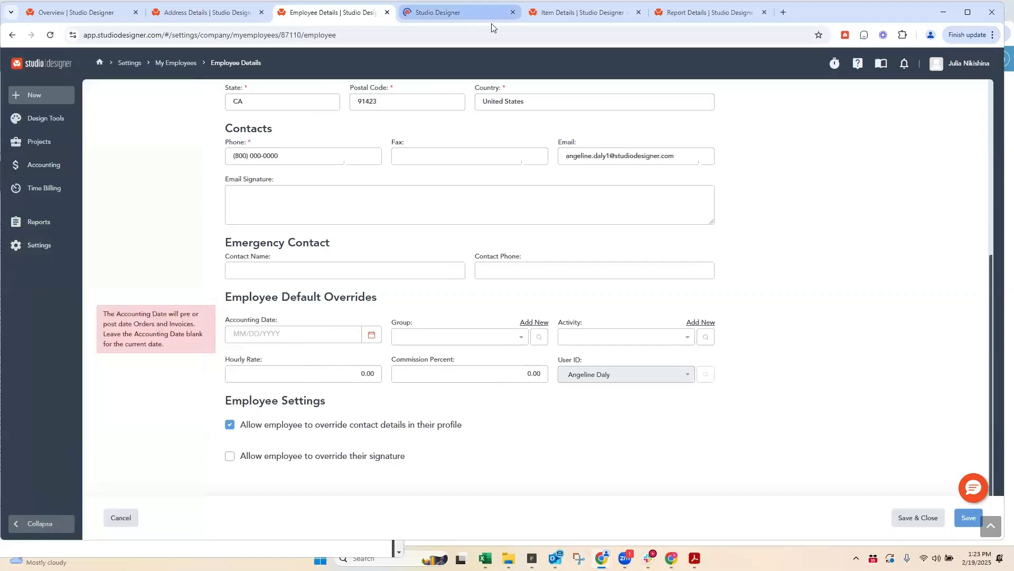
{"action": "left_click", "coordinate": [491, 16]}
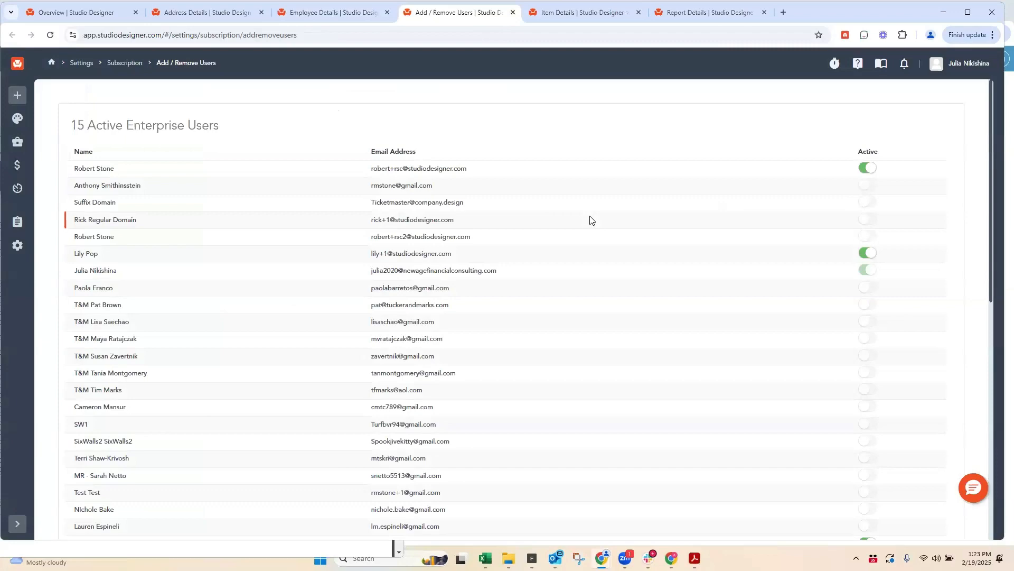
{"action": "scroll", "coordinate": [591, 219], "scroll_direction": "down", "scroll_amount": 9}
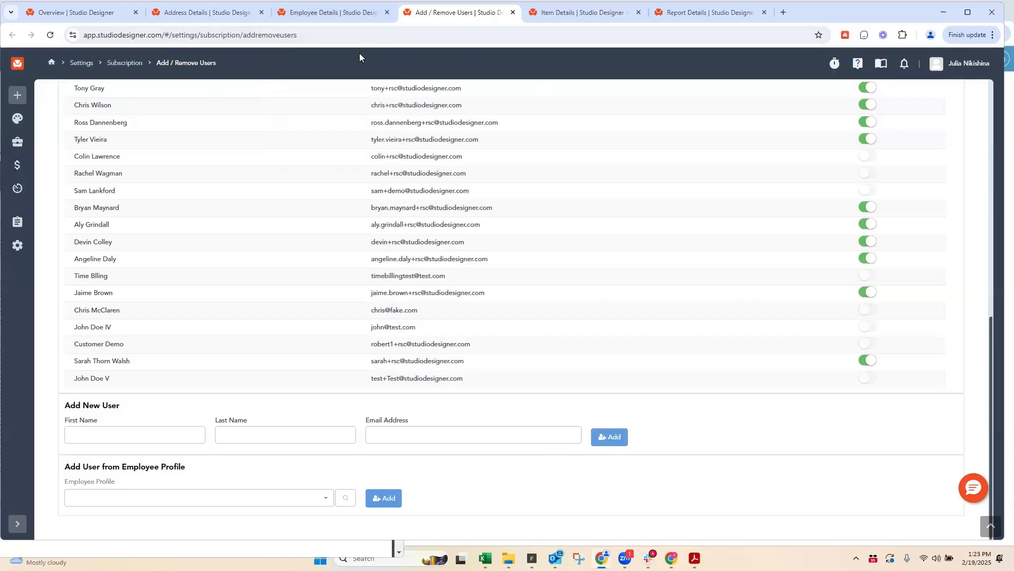
Step: Return to the employee's details and review the name, contact, default override and settings fields
{"action": "left_click", "coordinate": [340, 14]}
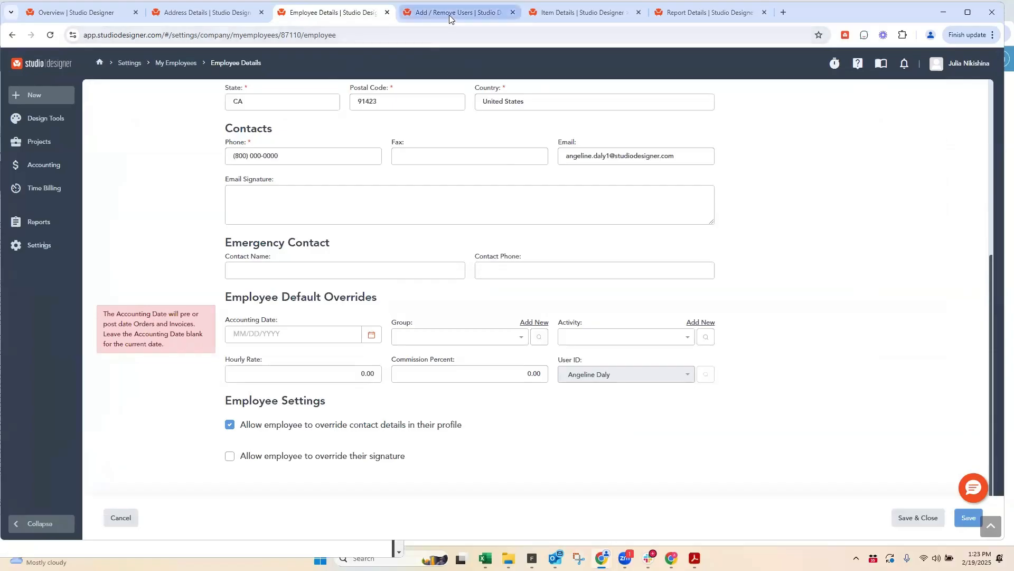
{"action": "mouse_move", "coordinate": [449, 15]}
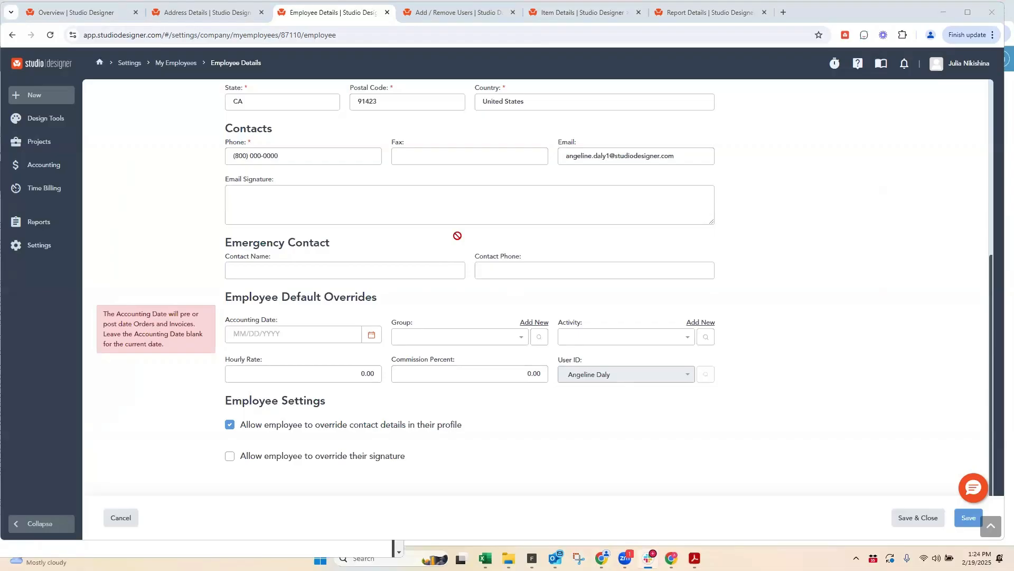
{"action": "scroll", "coordinate": [458, 239], "scroll_direction": "up", "scroll_amount": 5}
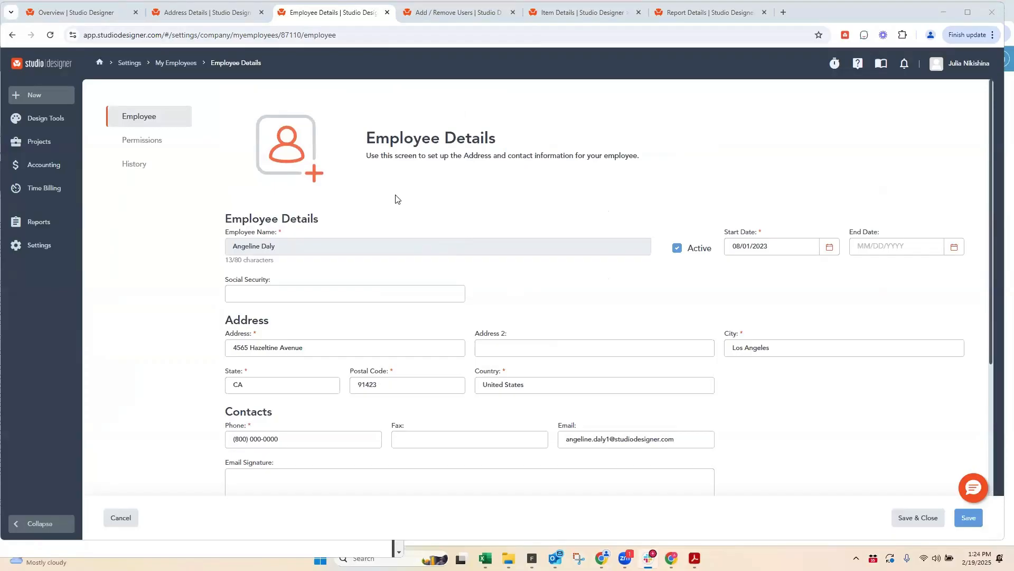
{"action": "scroll", "coordinate": [333, 216], "scroll_direction": "down", "scroll_amount": 5}
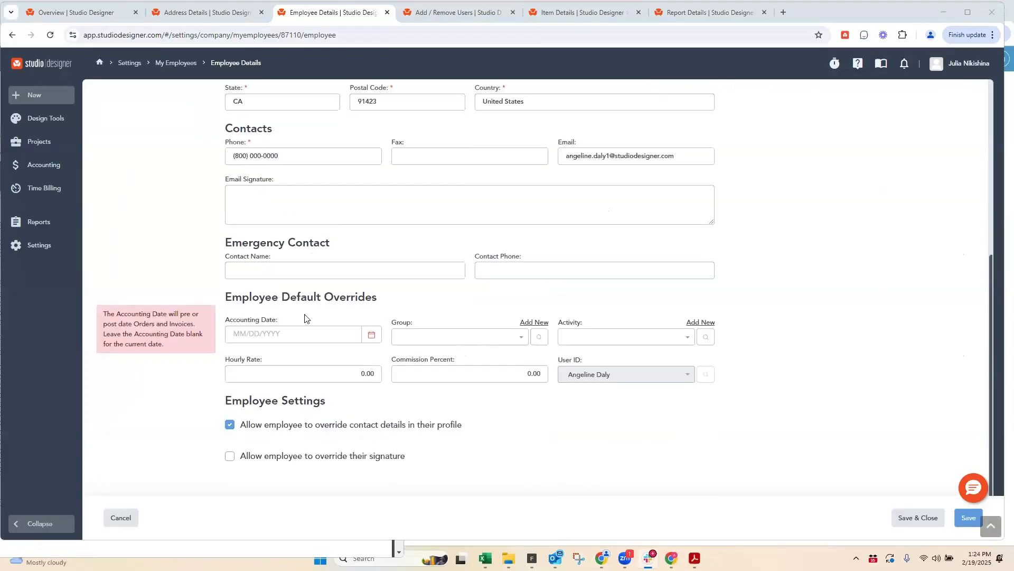
{"action": "scroll", "coordinate": [300, 290], "scroll_direction": "up", "scroll_amount": 5}
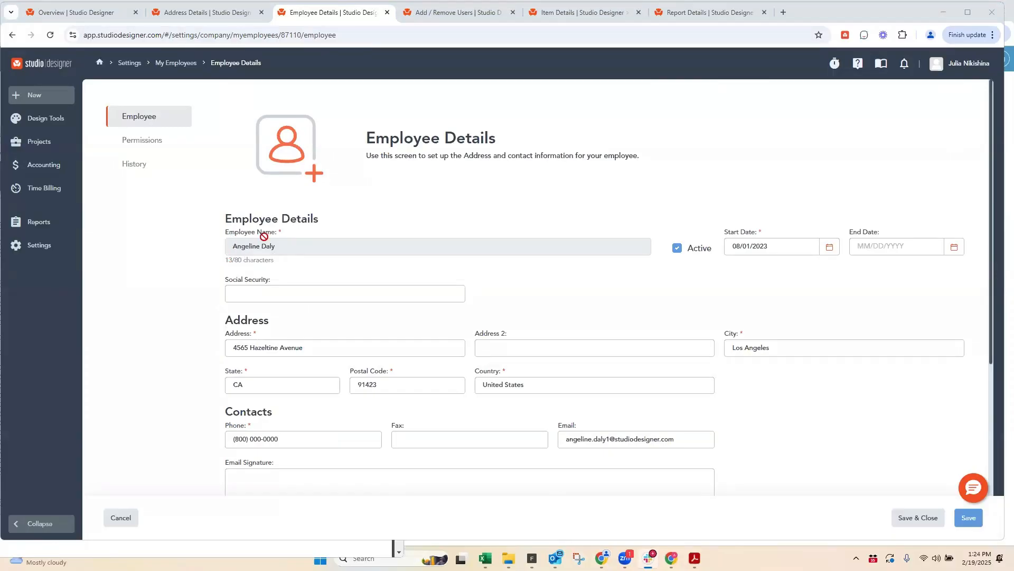
Step: Turn off the employee's permission to override contact details in their profile, select the employee name, and turn the permission back on
{"action": "scroll", "coordinate": [275, 430], "scroll_direction": "down", "scroll_amount": 5}
{"action": "left_click", "coordinate": [229, 426]}
{"action": "left_click", "coordinate": [230, 426]}
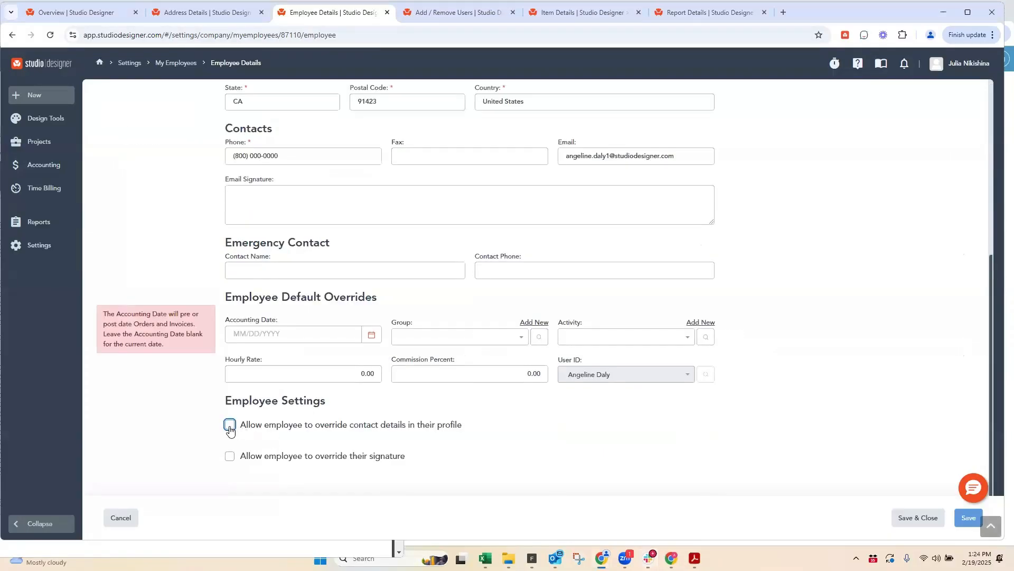
{"action": "scroll", "coordinate": [349, 431], "scroll_direction": "up", "scroll_amount": 5}
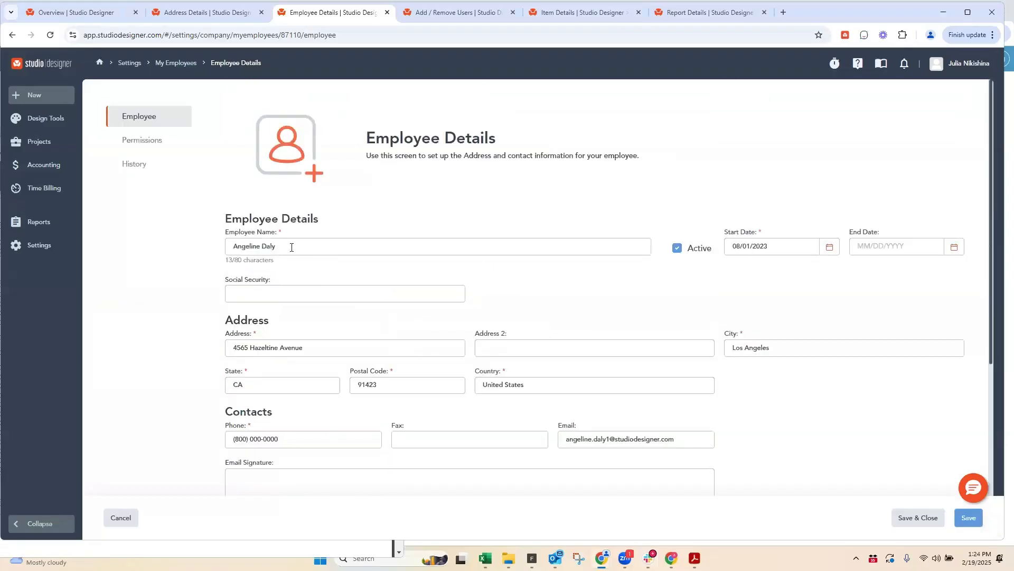
{"action": "left_click_drag", "start_coordinate": [414, 245], "coordinate": [217, 247]}
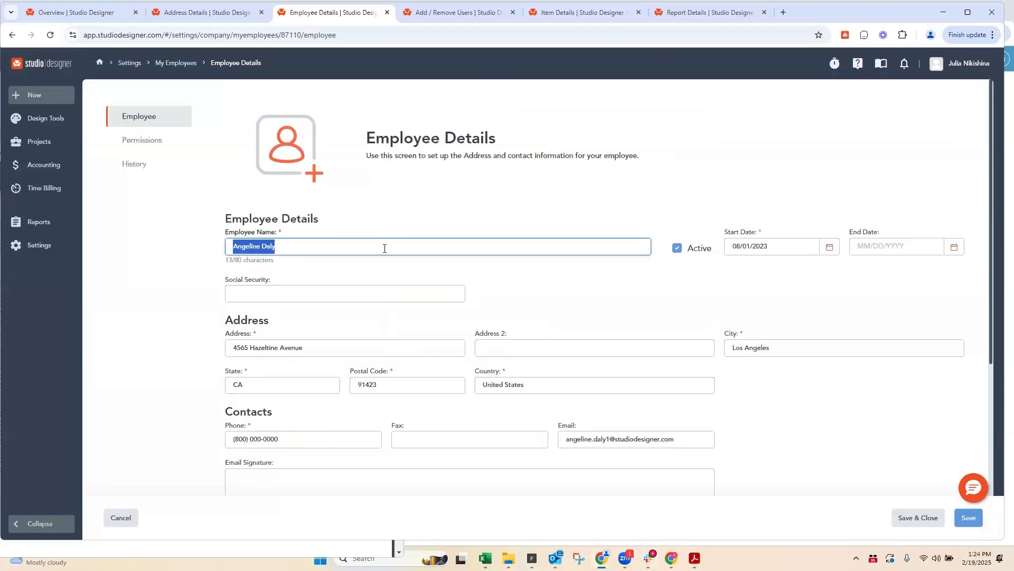
{"action": "scroll", "coordinate": [532, 384], "scroll_direction": "down", "scroll_amount": 5}
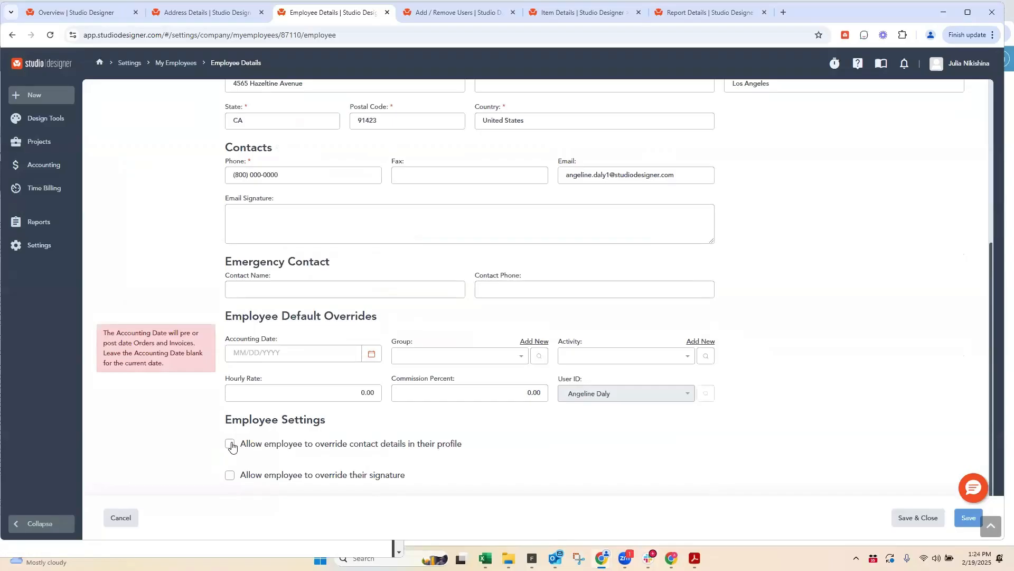
{"action": "left_click", "coordinate": [231, 445]}
{"action": "scroll", "coordinate": [376, 357], "scroll_direction": "up", "scroll_amount": 5}
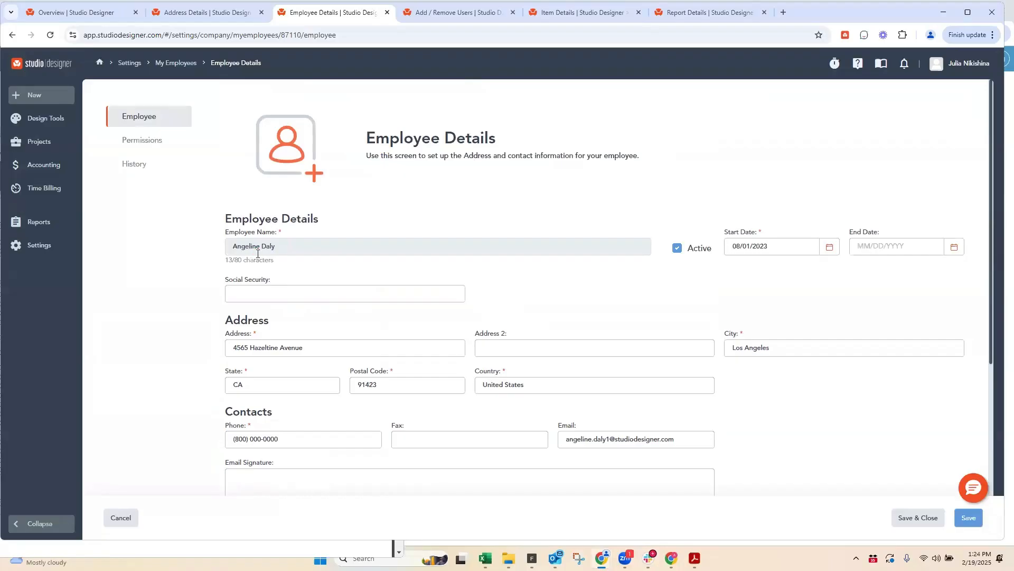
Step: Highlight the employee's email address and compare it with the Employee Name field and the override setting
{"action": "scroll", "coordinate": [559, 343], "scroll_direction": "down", "scroll_amount": 5}
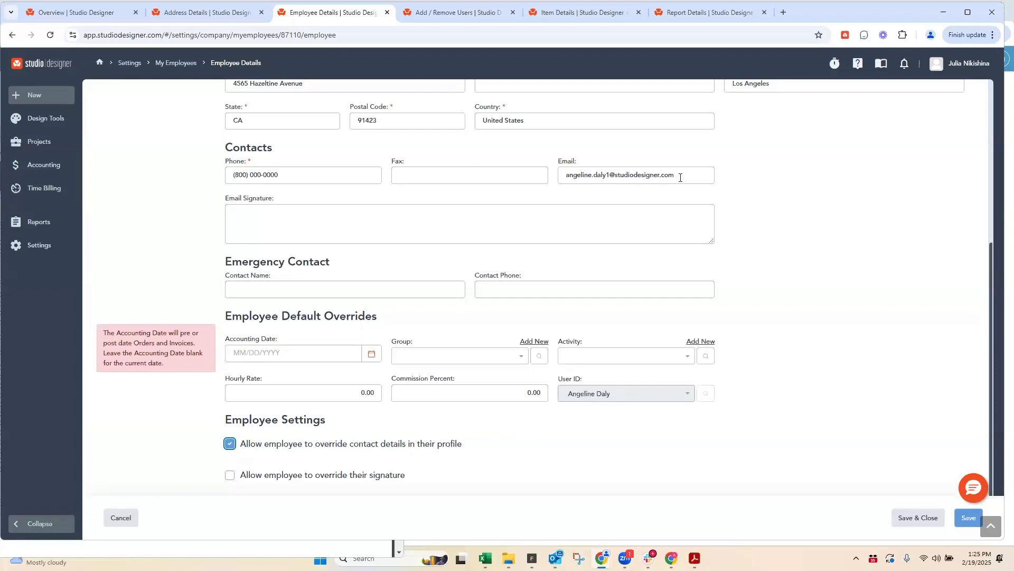
{"action": "left_click_drag", "start_coordinate": [681, 177], "coordinate": [563, 177]}
{"action": "scroll", "coordinate": [296, 186], "scroll_direction": "up", "scroll_amount": 5}
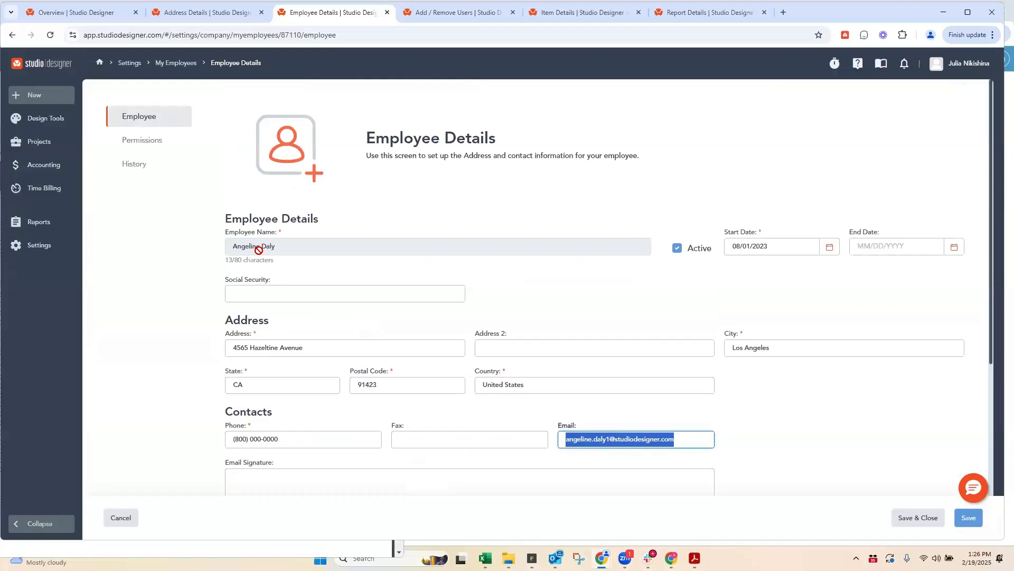
{"action": "scroll", "coordinate": [301, 288], "scroll_direction": "down", "scroll_amount": 5}
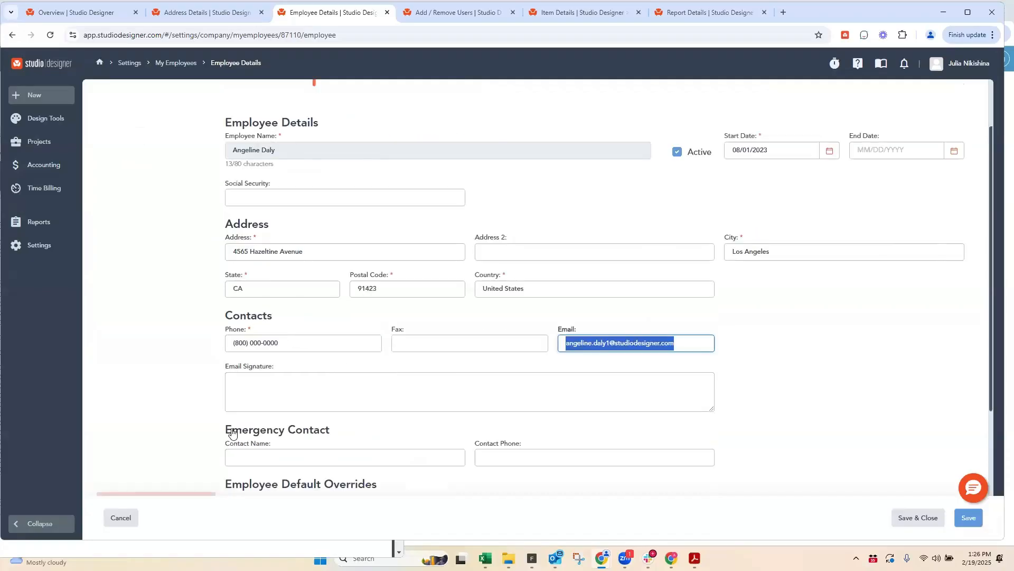
{"action": "scroll", "coordinate": [298, 278], "scroll_direction": "up", "scroll_amount": 5}
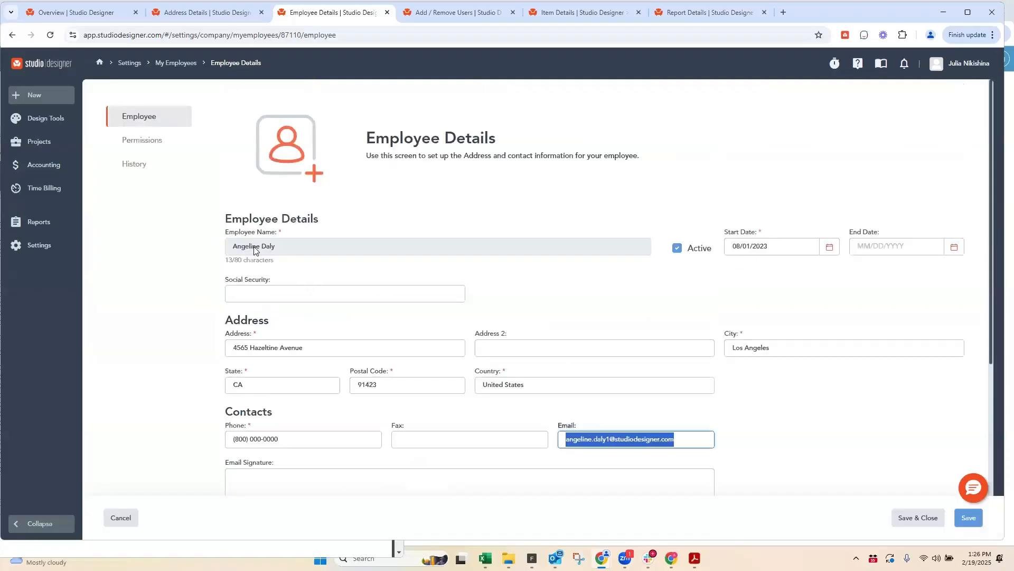
{"action": "left_click", "coordinate": [687, 438]}
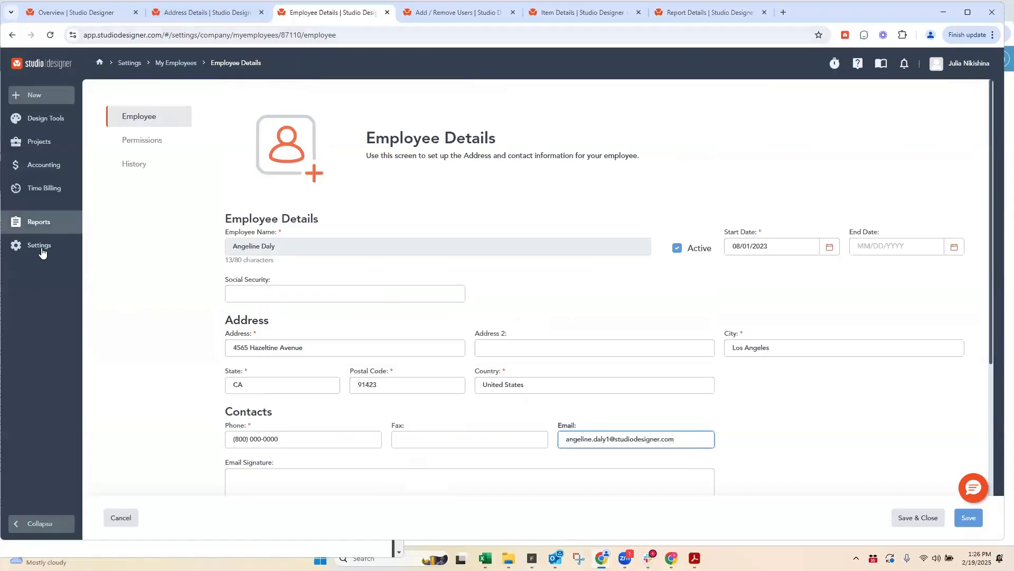
Step: Look over the account settings list and return to the 1ST DIBS vendor's address details
{"action": "left_click", "coordinate": [65, 252]}
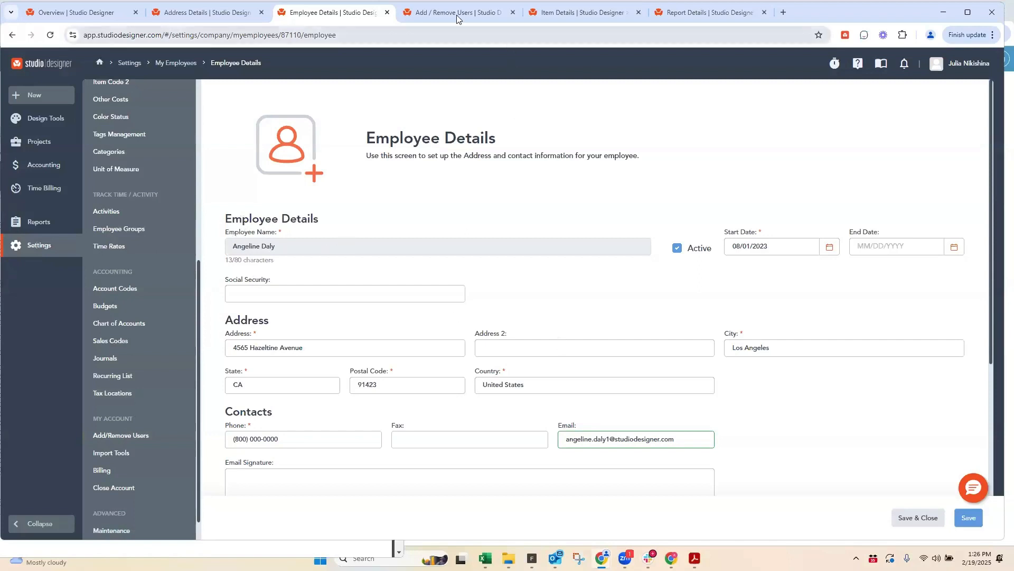
{"action": "left_click", "coordinate": [188, 14]}
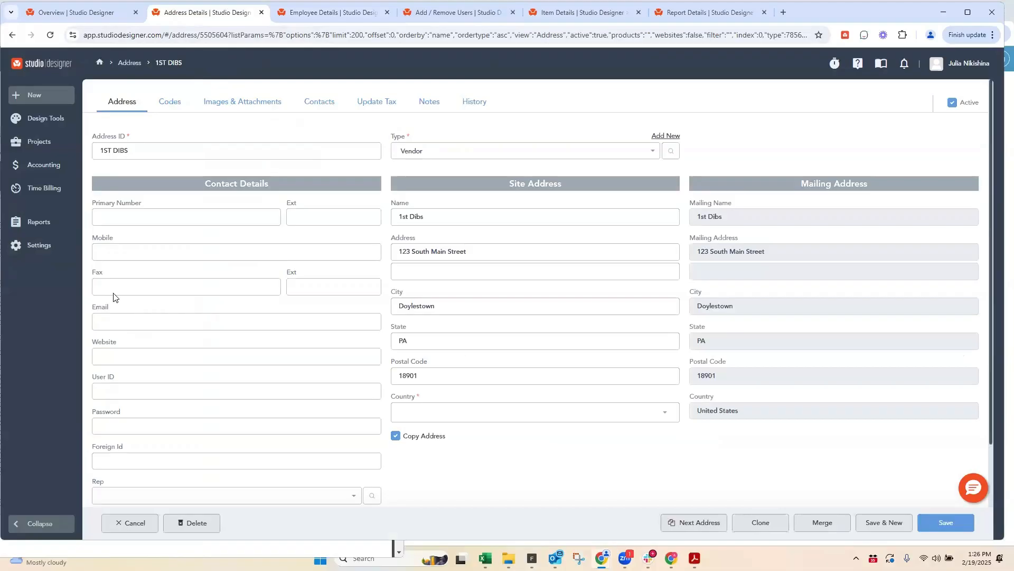
Step: Set the payment terms in the 1ST DIBS vendor codes to Amex
{"action": "left_click", "coordinate": [171, 102]}
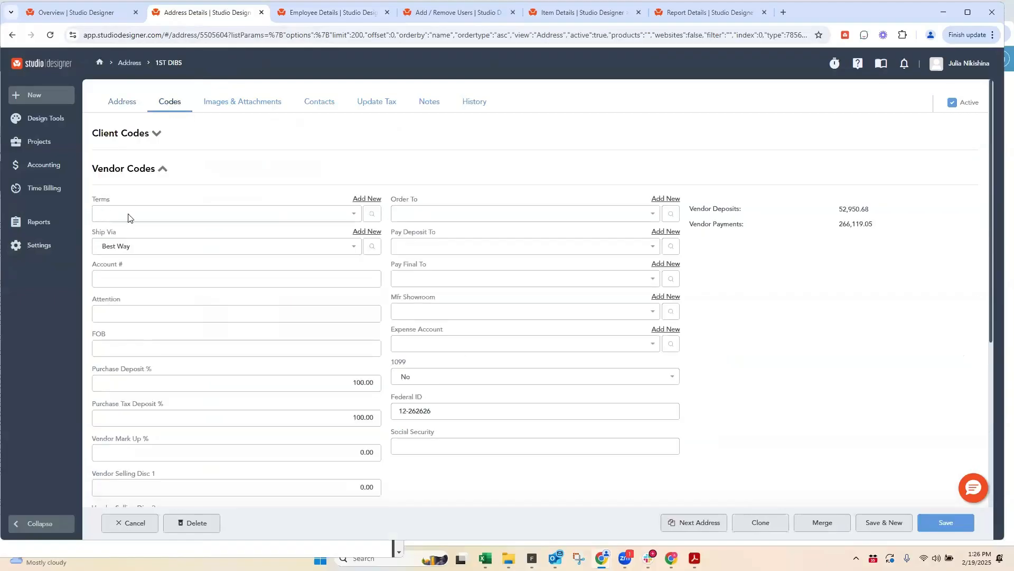
{"action": "left_click", "coordinate": [108, 213]}
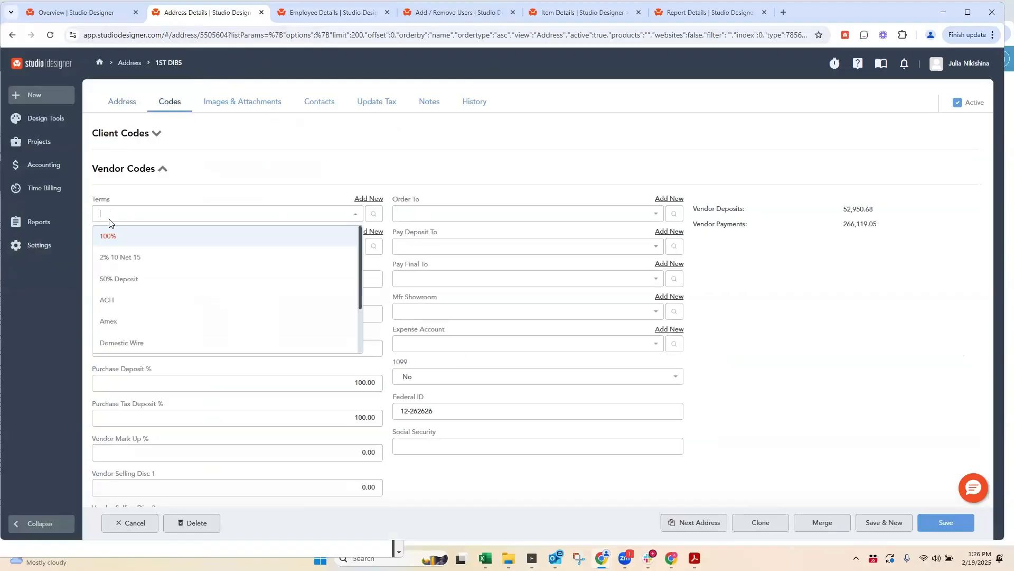
{"action": "left_click", "coordinate": [117, 320]}
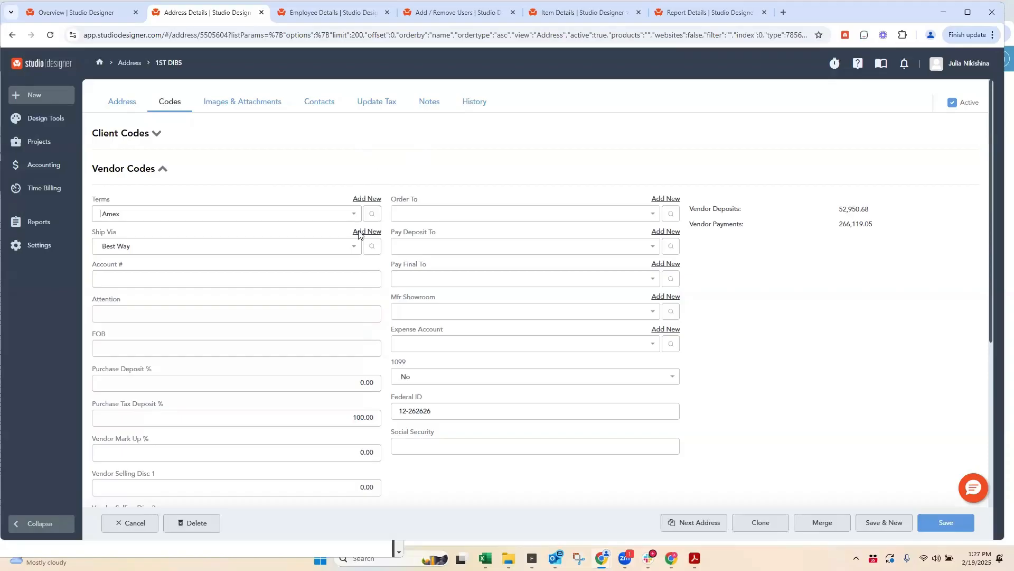
Step: Highlight the Purchase Deposit %, Vendor Mark Up % and Purchase Tax Deposit % labels in the vendor codes
{"action": "scroll", "coordinate": [120, 378], "scroll_direction": "down", "scroll_amount": 3}
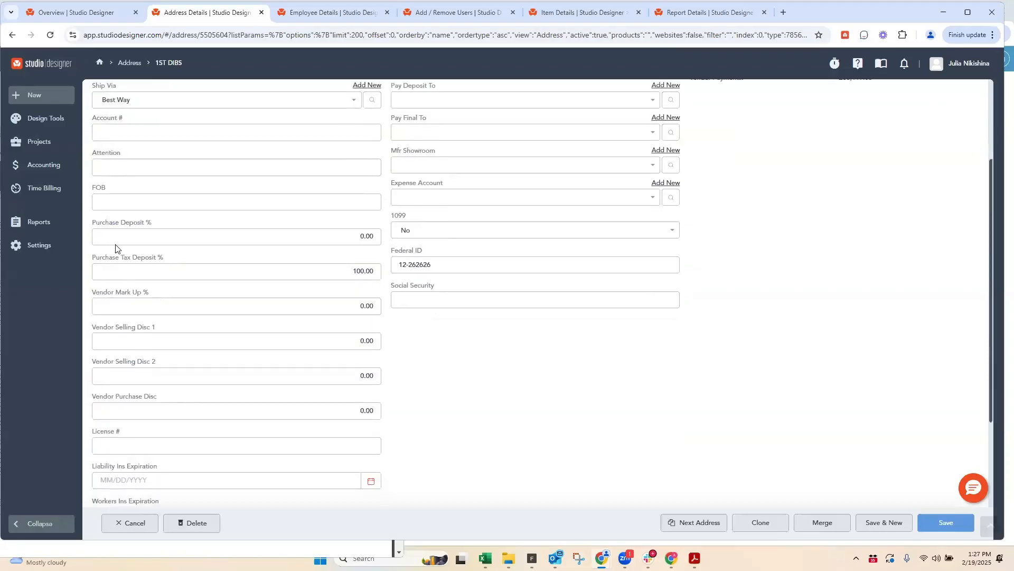
{"action": "triple_click", "coordinate": [162, 214]}
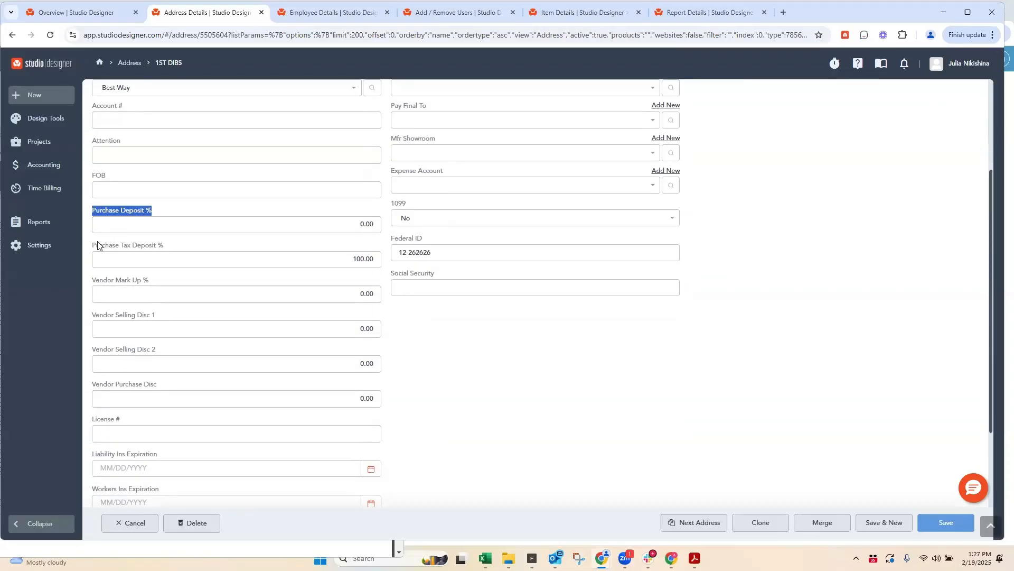
{"action": "triple_click", "coordinate": [151, 286]}
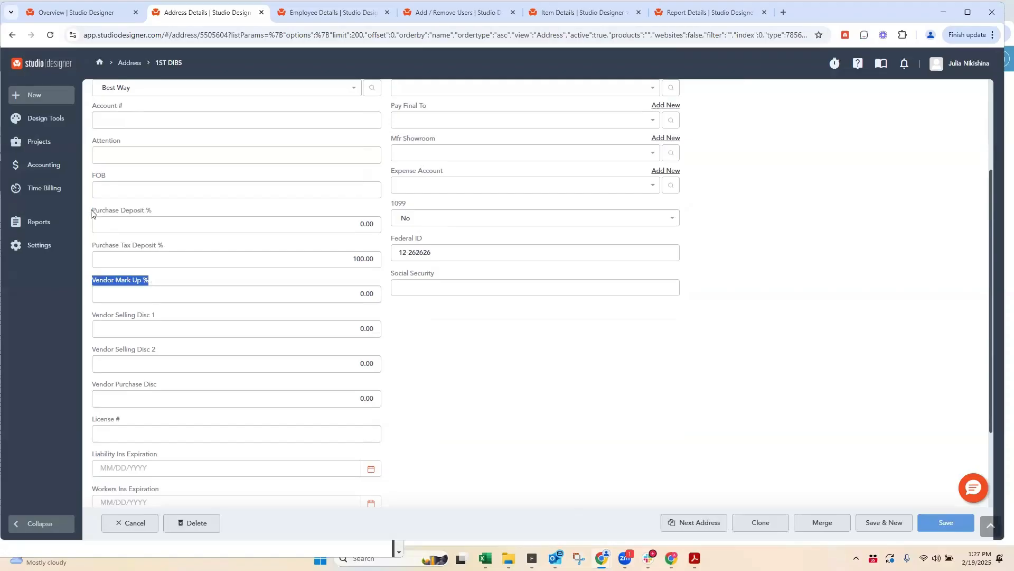
{"action": "triple_click", "coordinate": [163, 214]}
{"action": "left_click_drag", "start_coordinate": [92, 246], "coordinate": [165, 247]}
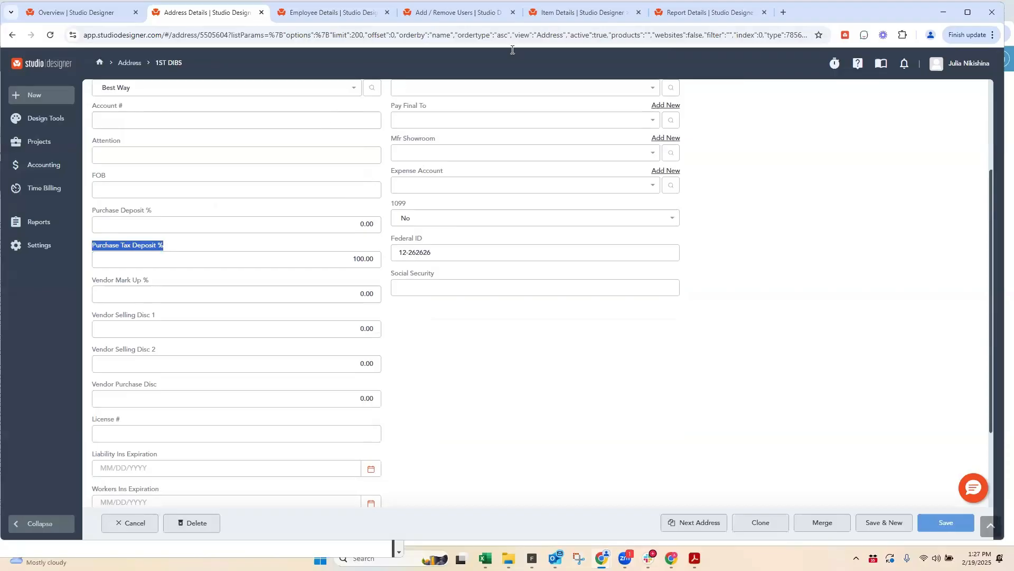
Step: Review the 19TH ST item's vendor and highlight the purchase deposit percentage on its Sub Total line
{"action": "left_click", "coordinate": [579, 13]}
{"action": "scroll", "coordinate": [312, 222], "scroll_direction": "down", "scroll_amount": 5}
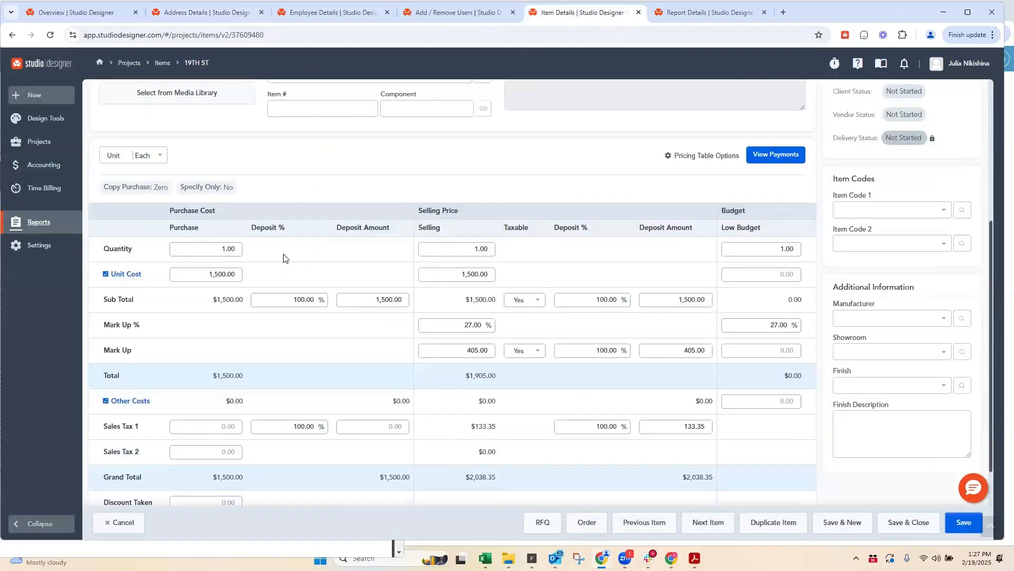
{"action": "scroll", "coordinate": [296, 141], "scroll_direction": "up", "scroll_amount": 4}
{"action": "scroll", "coordinate": [276, 195], "scroll_direction": "up", "scroll_amount": 1}
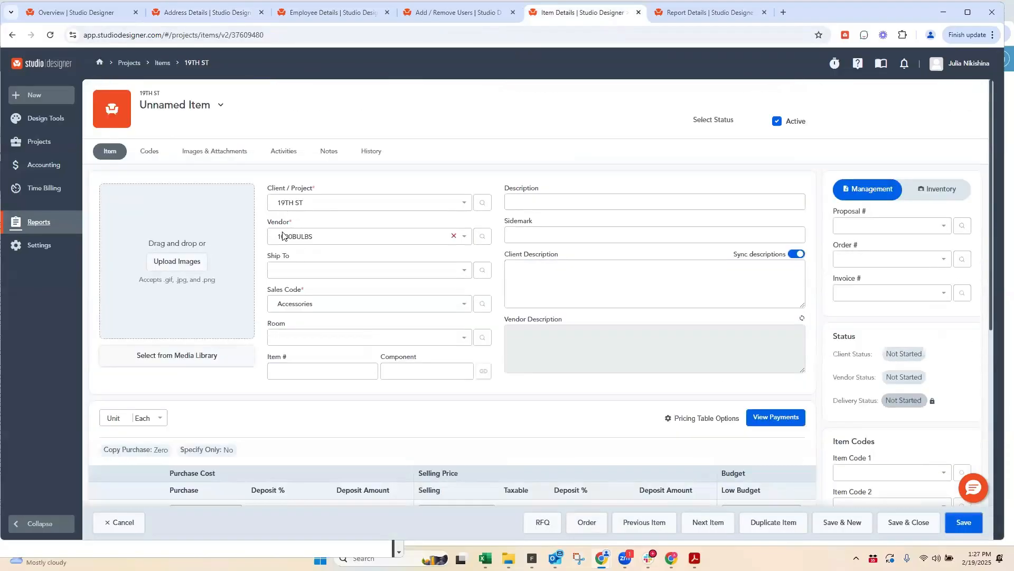
{"action": "scroll", "coordinate": [304, 306], "scroll_direction": "down", "scroll_amount": 7}
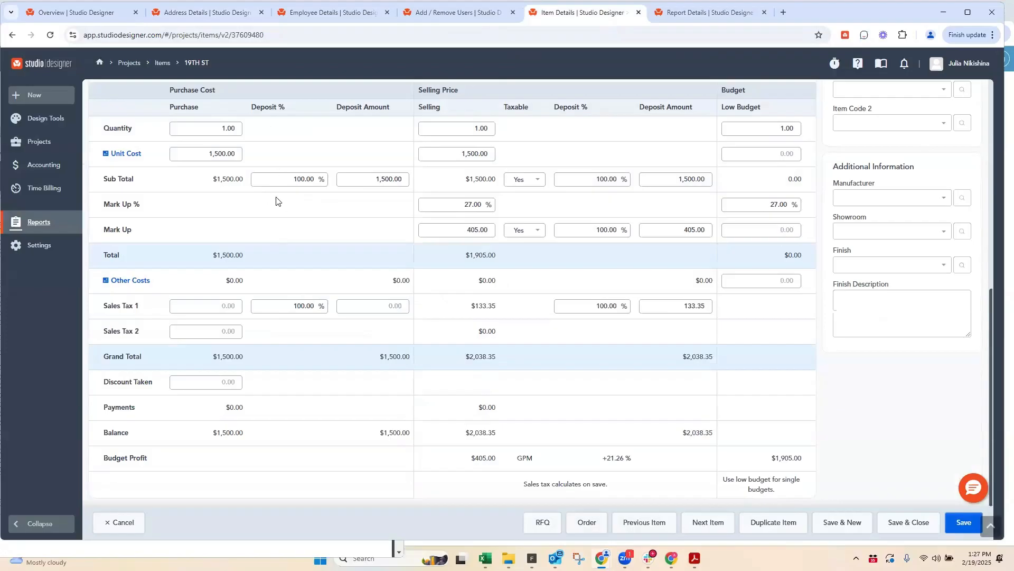
{"action": "left_click", "coordinate": [327, 180]}
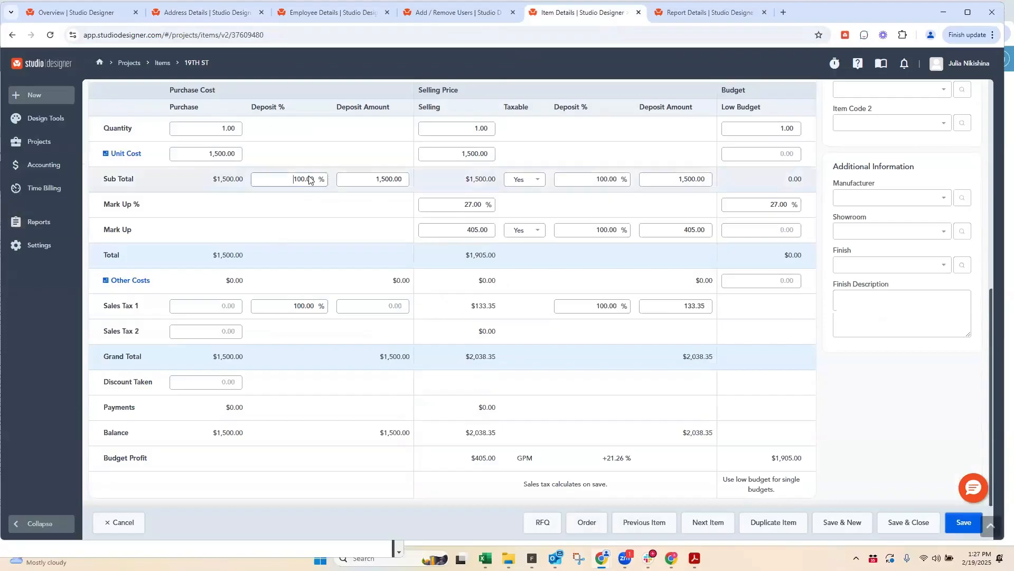
{"action": "double_click", "coordinate": [306, 180]}
Step: Close the Employee Details and Add / Remove Users pages
{"action": "left_click", "coordinate": [377, 14]}
{"action": "left_click", "coordinate": [387, 12]}
{"action": "left_click", "coordinate": [387, 14]}
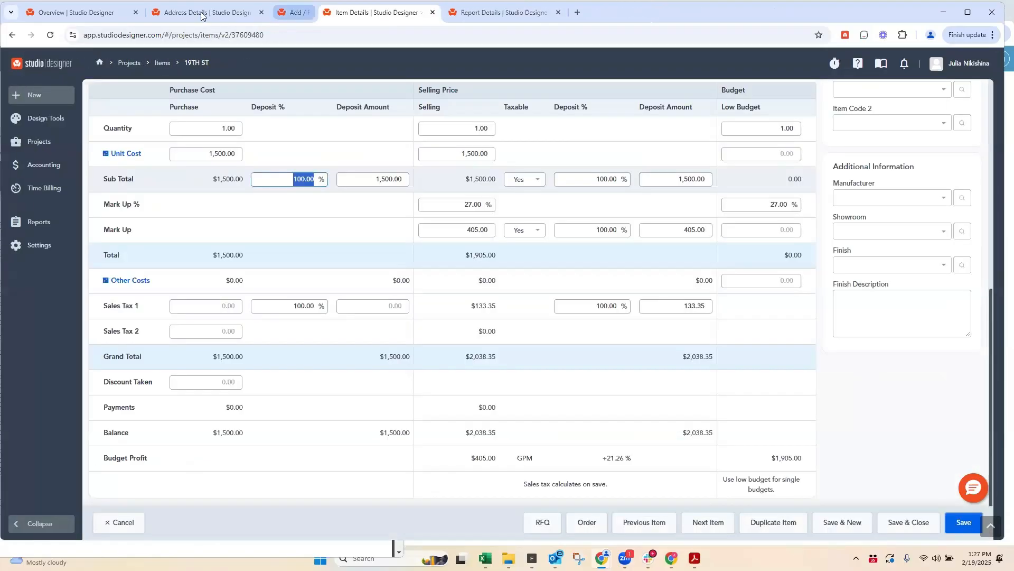
Step: Return to the 1ST DIBS vendor codes and set Purchase Deposit % to 100
{"action": "left_click", "coordinate": [206, 12]}
{"action": "scroll", "coordinate": [203, 201], "scroll_direction": "up", "scroll_amount": 4}
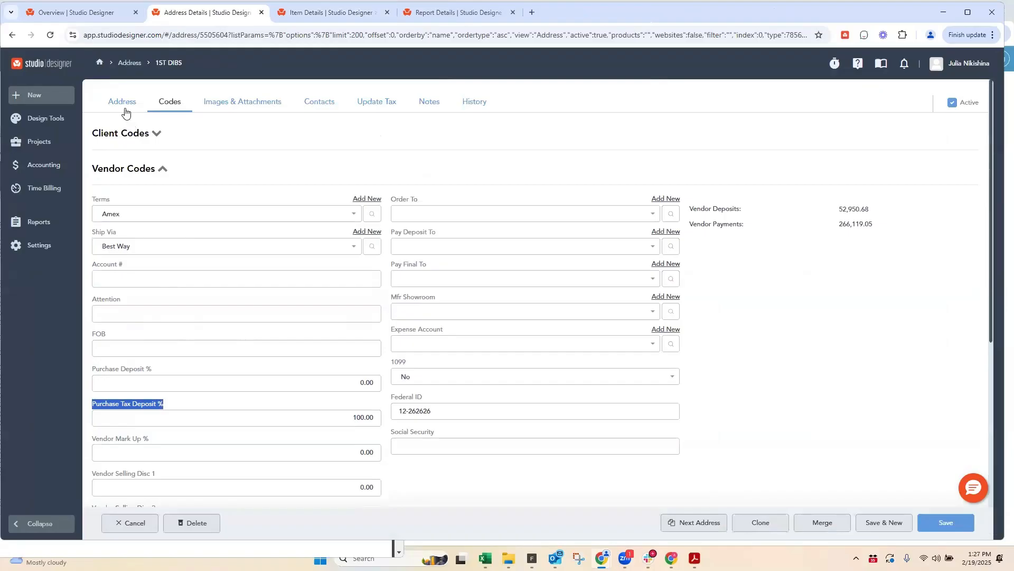
{"action": "left_click", "coordinate": [376, 386]}
{"action": "type", "text": "100"}
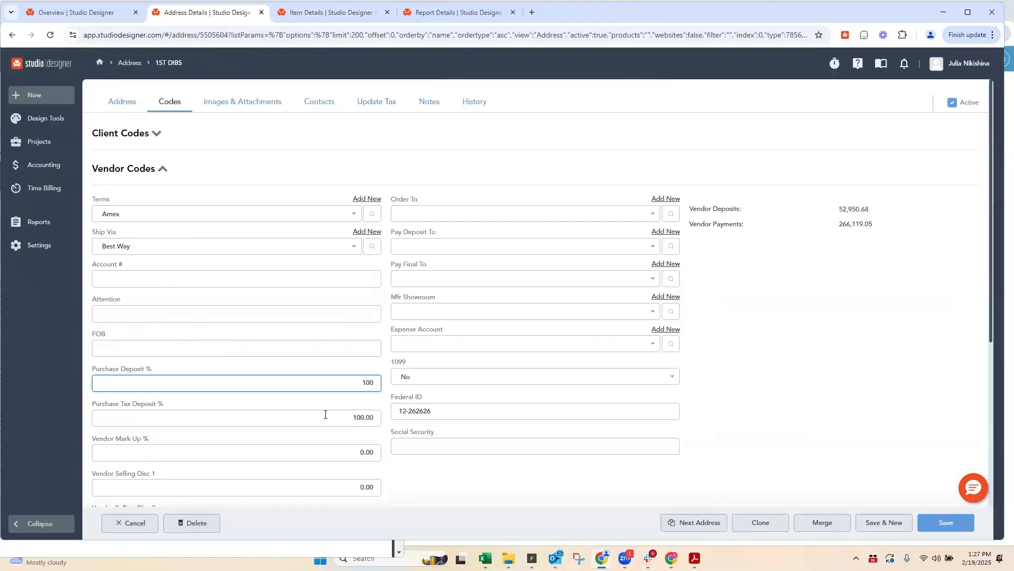
Step: Compare the vendor's Purchase Tax Deposit % with the item's Sales Tax 1 line and return to the vendor codes
{"action": "left_click", "coordinate": [324, 414]}
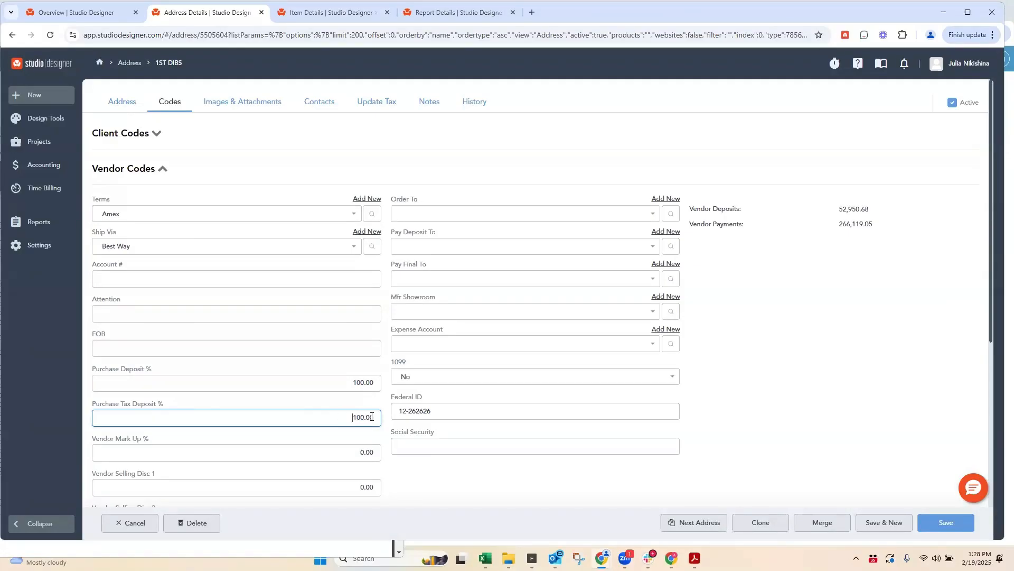
{"action": "key", "text": "ctrl+a"}
{"action": "left_click_drag", "start_coordinate": [93, 405], "coordinate": [165, 408]}
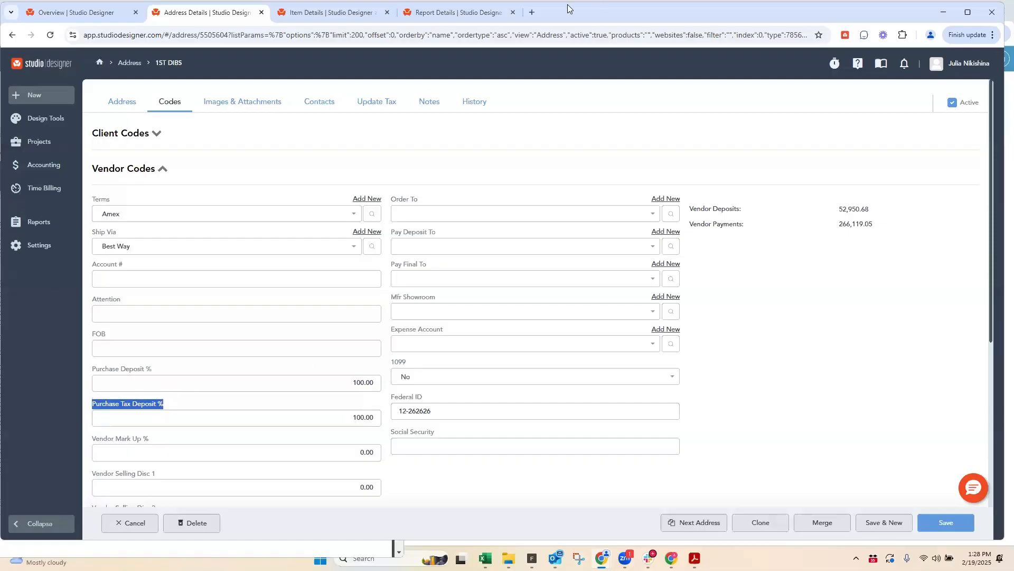
{"action": "left_click", "coordinate": [457, 12]}
{"action": "left_click", "coordinate": [313, 13]}
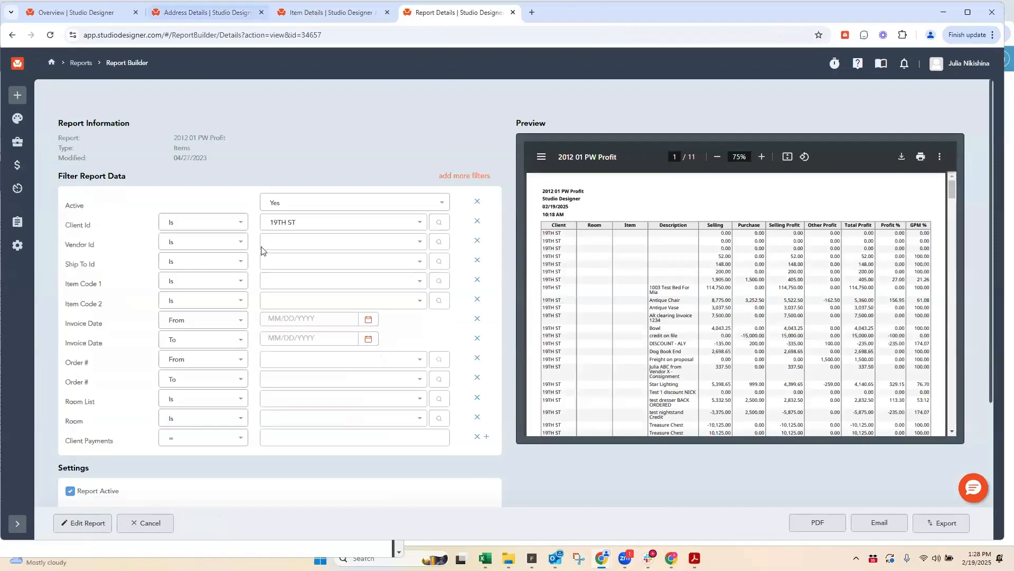
{"action": "left_click_drag", "start_coordinate": [104, 307], "coordinate": [150, 317]}
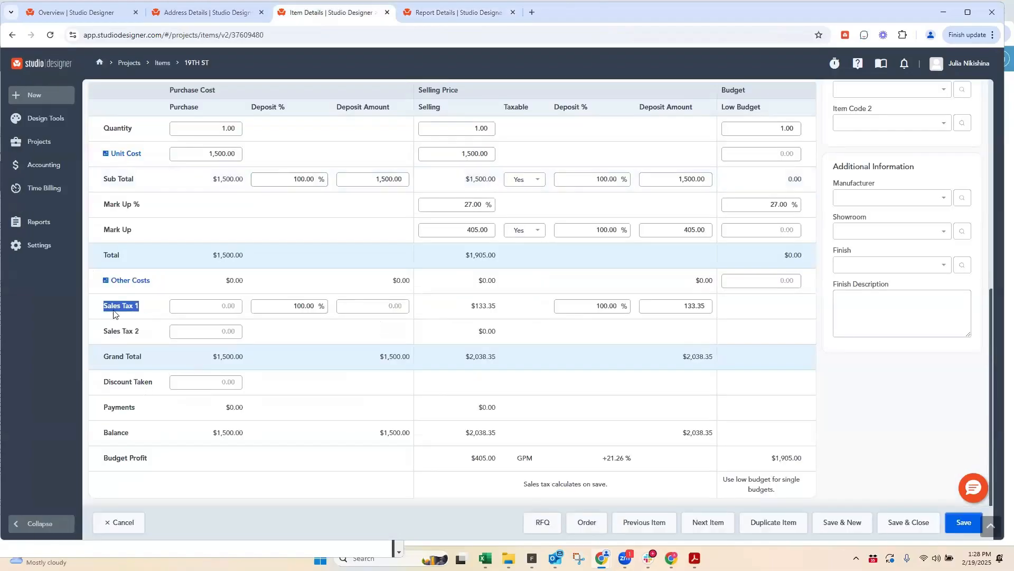
{"action": "left_click", "coordinate": [188, 13]}
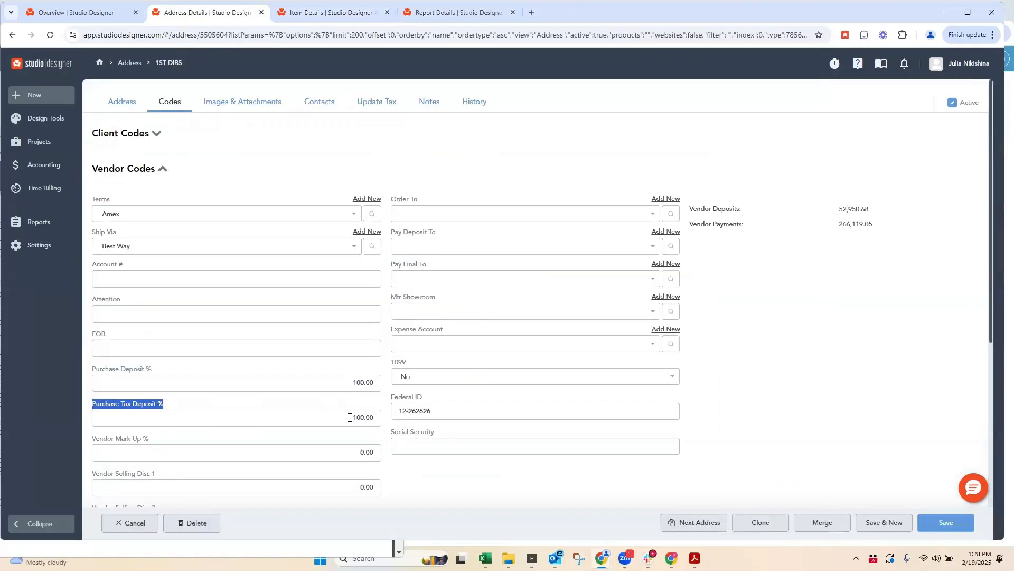
{"action": "left_click", "coordinate": [348, 404]}
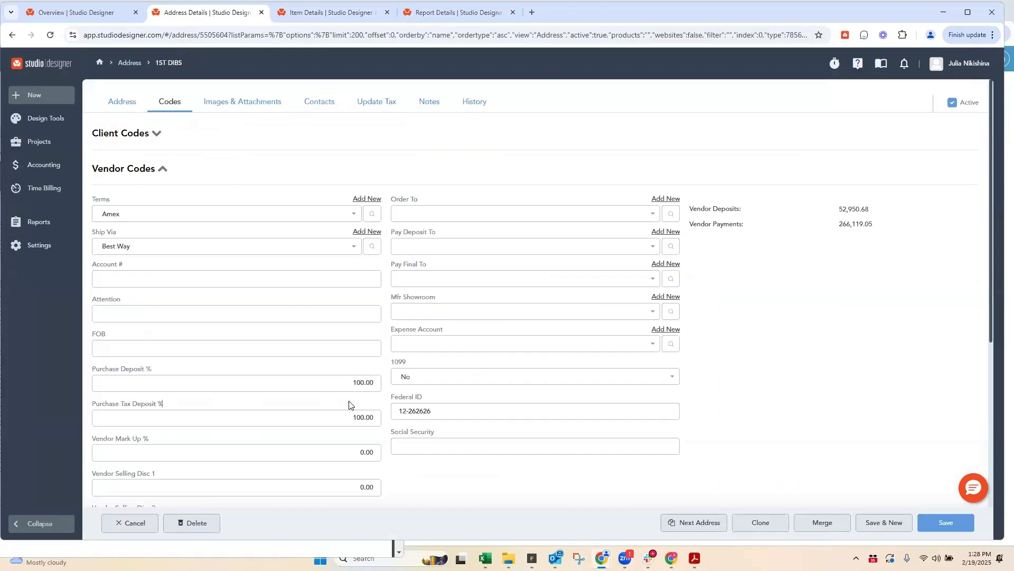
Step: Set the vendor's Vendor Mark Up % to 35 and highlight that field's label
{"action": "left_click", "coordinate": [346, 452]}
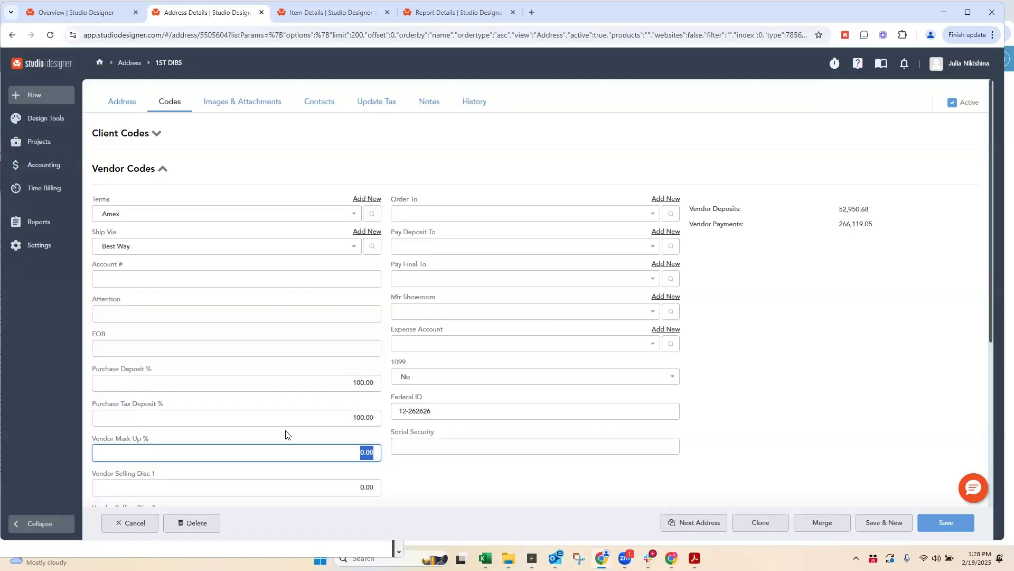
{"action": "type", "text": "10"}
{"action": "key", "text": "BackSpace"}
{"action": "type", "text": "35"}
{"action": "left_click", "coordinate": [336, 419]}
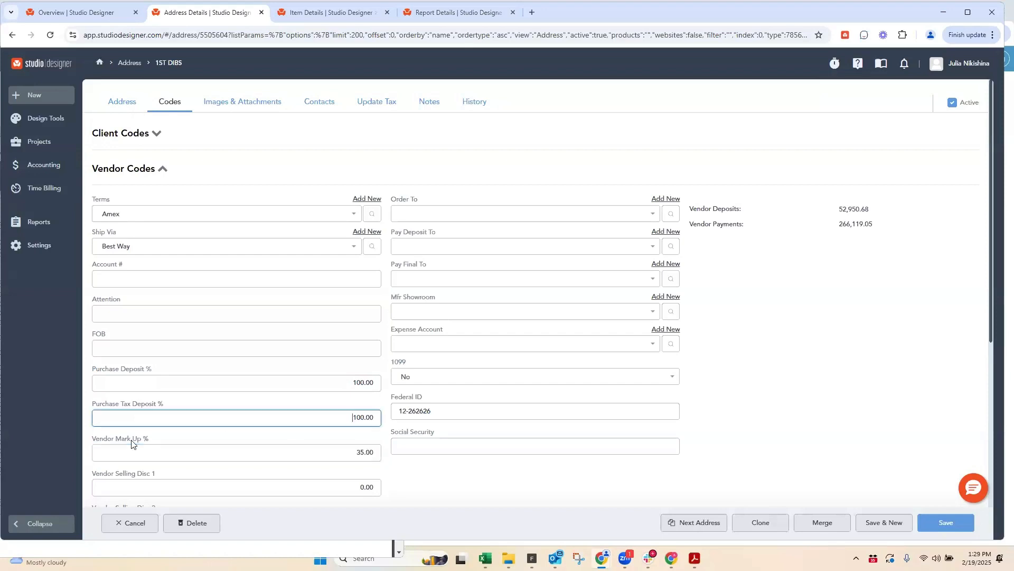
{"action": "left_click", "coordinate": [100, 445]}
{"action": "left_click_drag", "start_coordinate": [94, 441], "coordinate": [344, 441]}
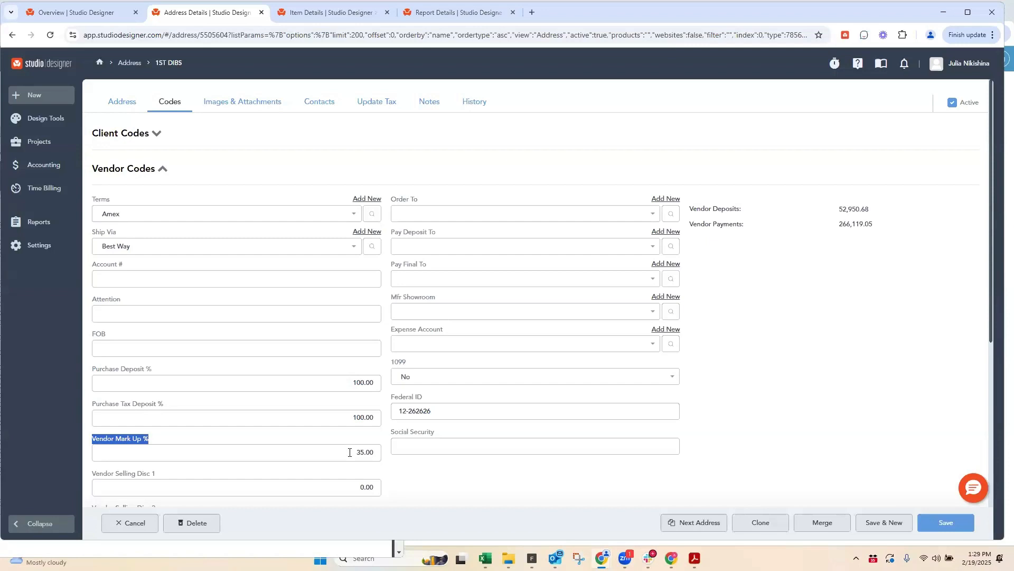
{"action": "left_click", "coordinate": [350, 452]}
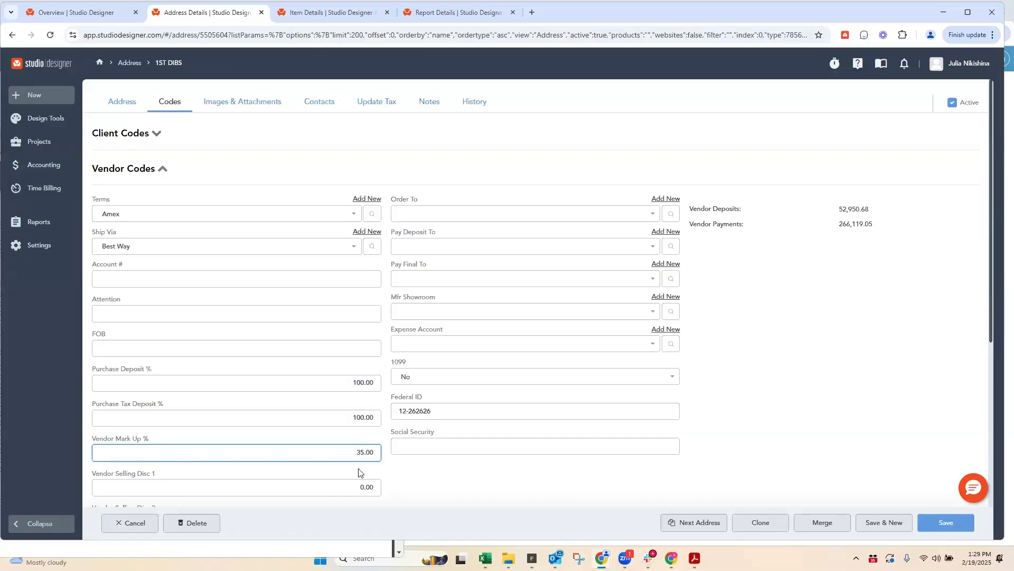
Step: Save the current item, start a new one and assign it to the 19TH ST client project
{"action": "left_click", "coordinate": [326, 8]}
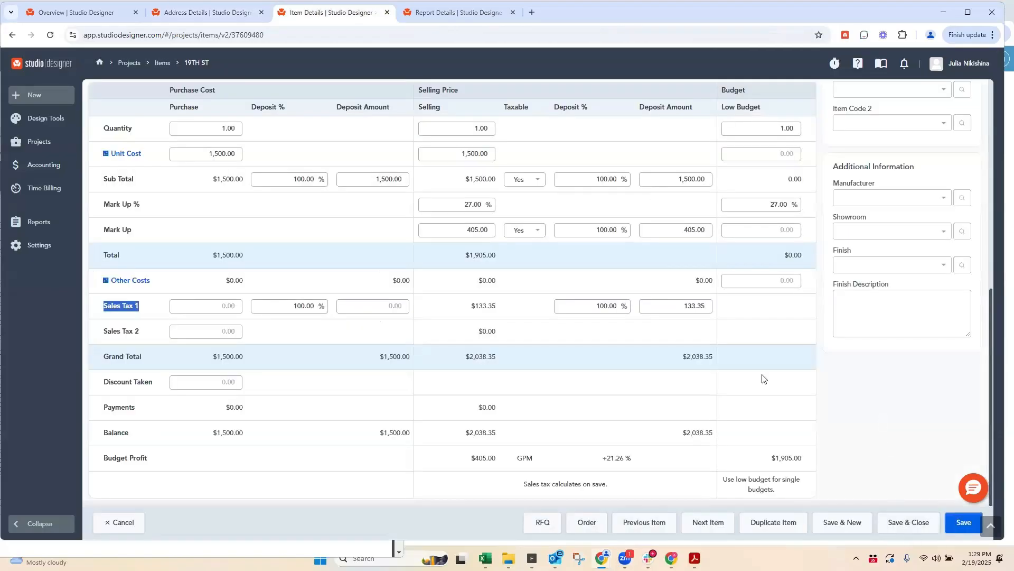
{"action": "scroll", "coordinate": [825, 523], "scroll_direction": "up", "scroll_amount": 2}
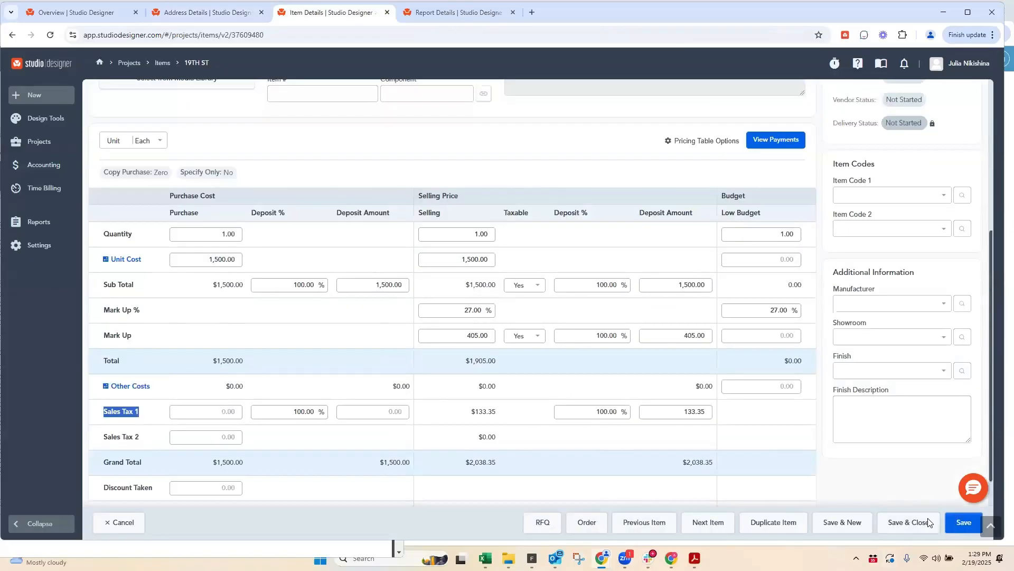
{"action": "left_click", "coordinate": [852, 526]}
{"action": "left_click", "coordinate": [280, 202]}
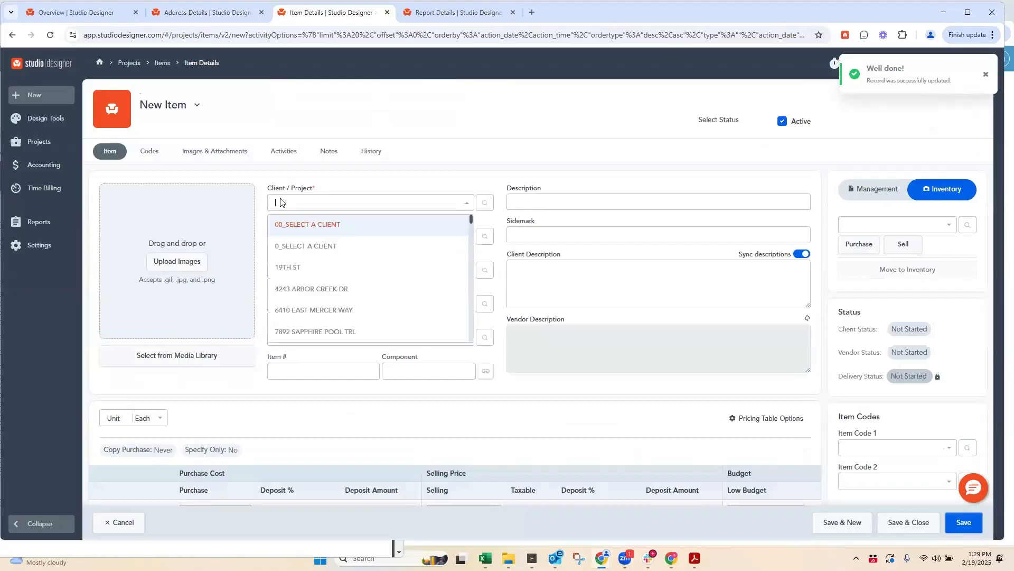
{"action": "type", "text": "19th"}
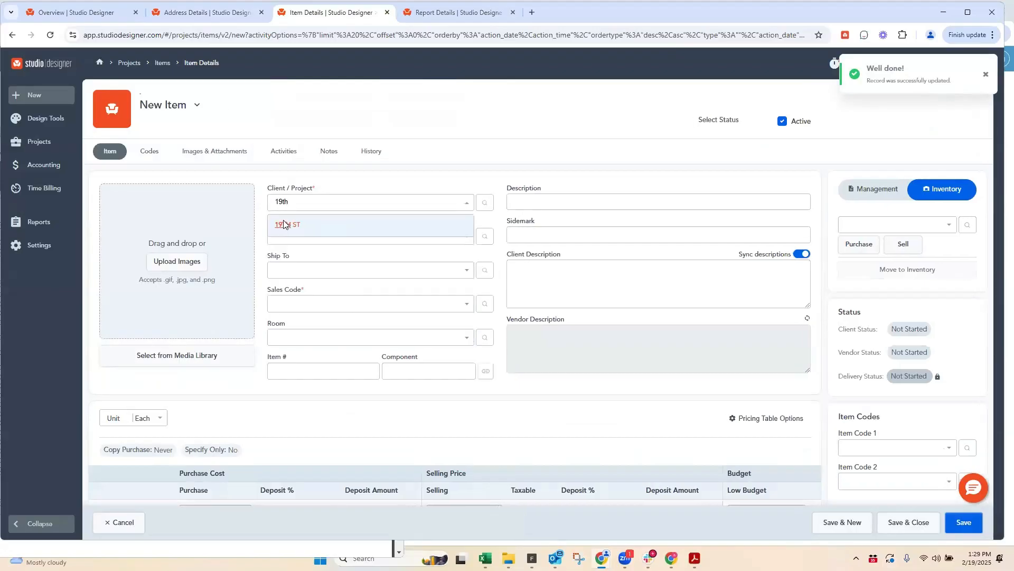
{"action": "left_click", "coordinate": [283, 224]}
Step: Try to save the 1ST DIBS vendor's changes and return to the new item
{"action": "left_click", "coordinate": [202, 10]}
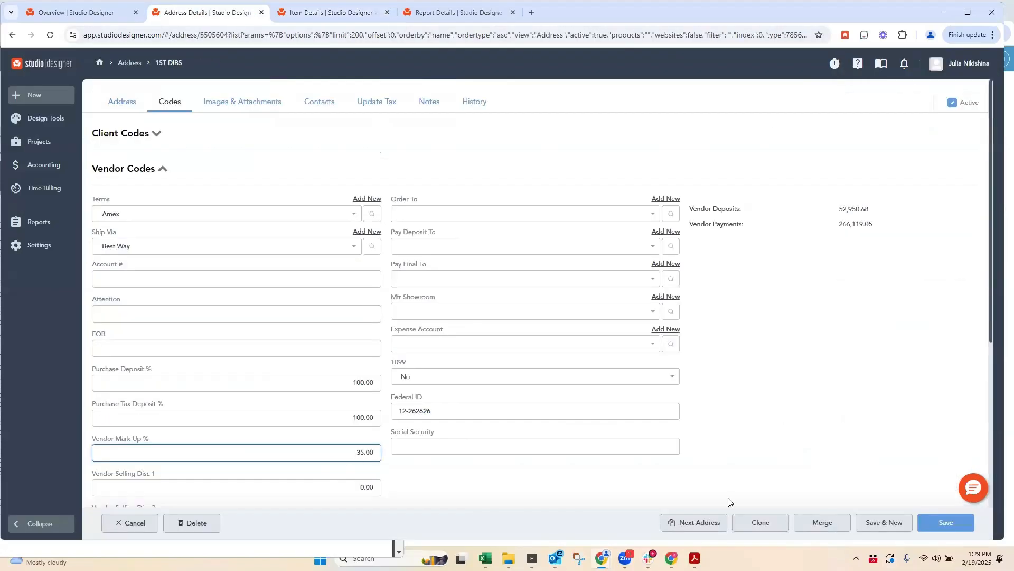
{"action": "left_click", "coordinate": [944, 522]}
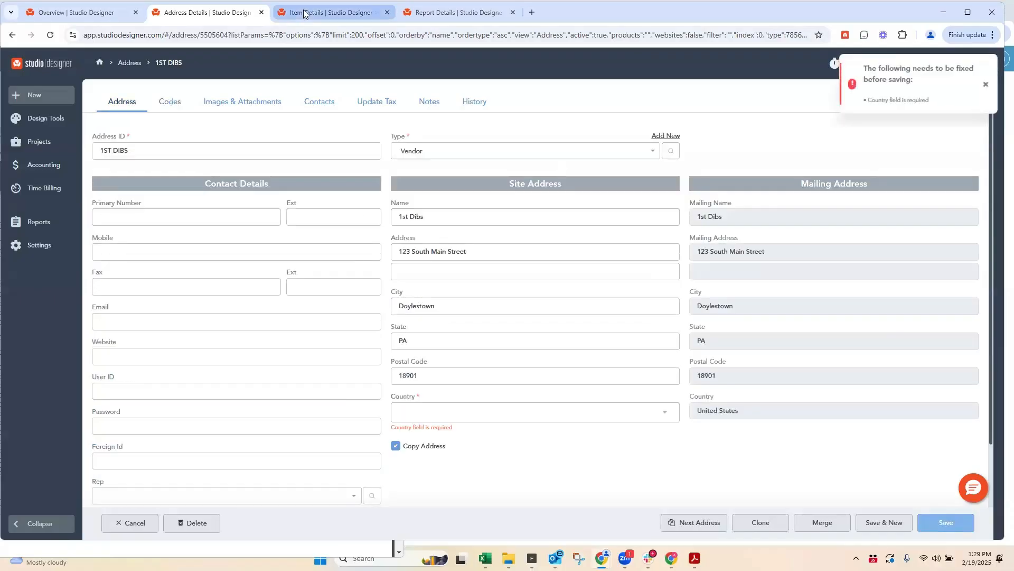
{"action": "left_click", "coordinate": [304, 12]}
Step: Choose 1ST DIBS as the new item's vendor and check its deposit and Mark Up % values in the pricing table
{"action": "left_click", "coordinate": [299, 238]}
{"action": "type", "text": "1st"}
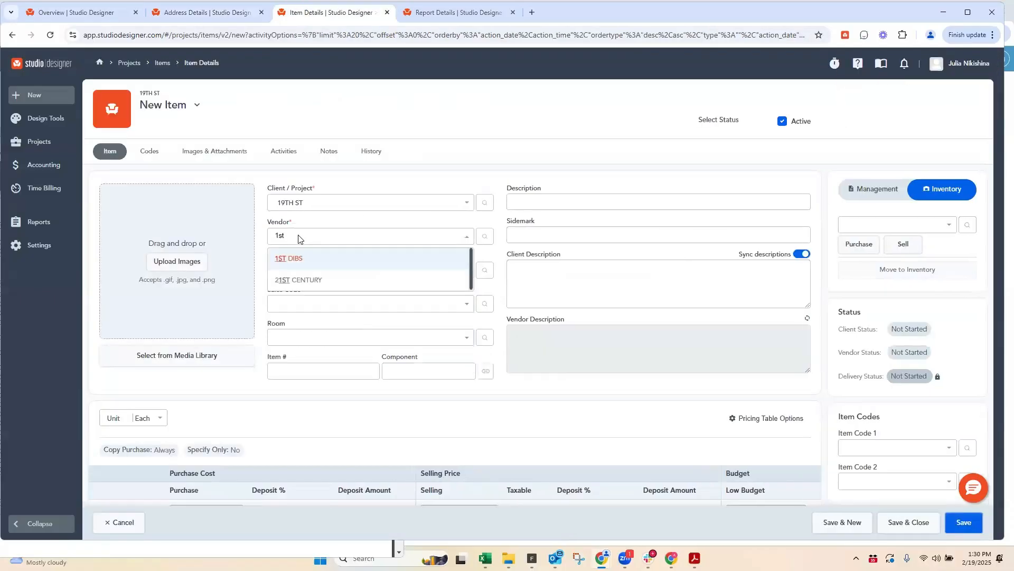
{"action": "left_click", "coordinate": [300, 237]}
{"action": "scroll", "coordinate": [354, 247], "scroll_direction": "down", "scroll_amount": 2}
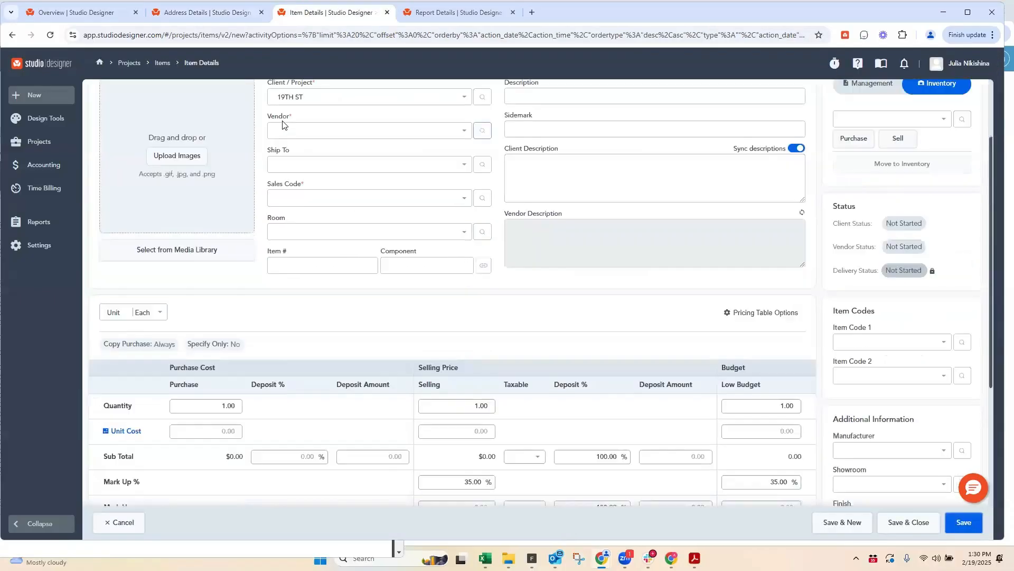
{"action": "left_click", "coordinate": [283, 131]}
{"action": "left_click", "coordinate": [286, 174]}
{"action": "scroll", "coordinate": [442, 281], "scroll_direction": "down", "scroll_amount": 4}
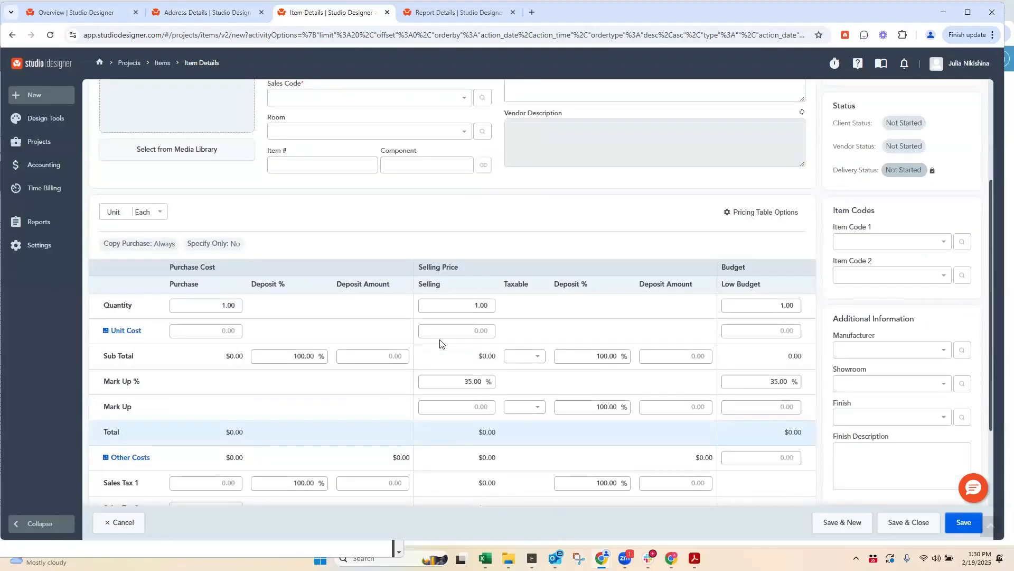
{"action": "left_click", "coordinate": [465, 273]}
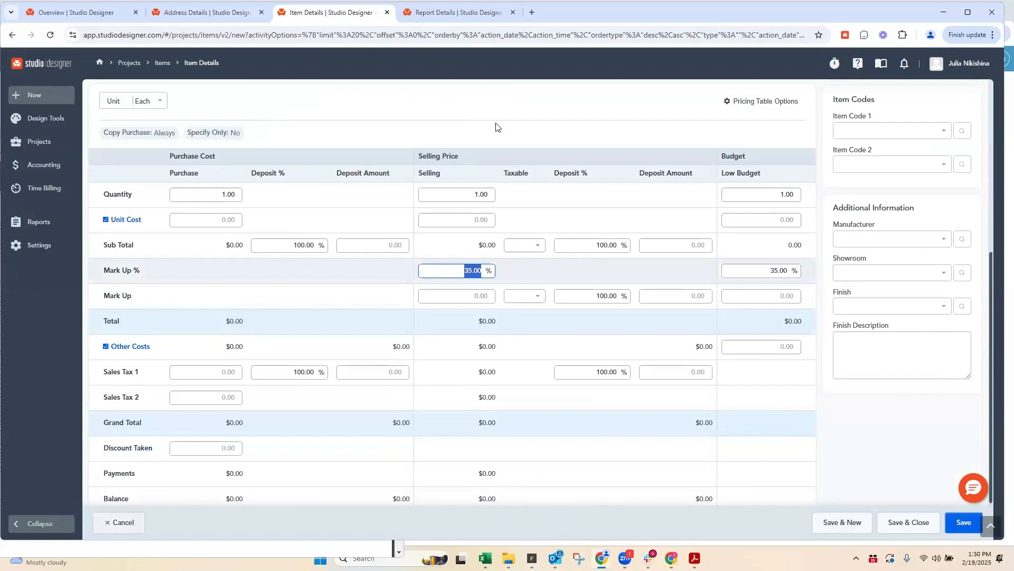
Step: Cancel the new item without saving and go back to the 1ST DIBS vendor's address details
{"action": "left_click", "coordinate": [126, 528]}
{"action": "left_click", "coordinate": [554, 143]}
{"action": "left_click", "coordinate": [204, 14]}
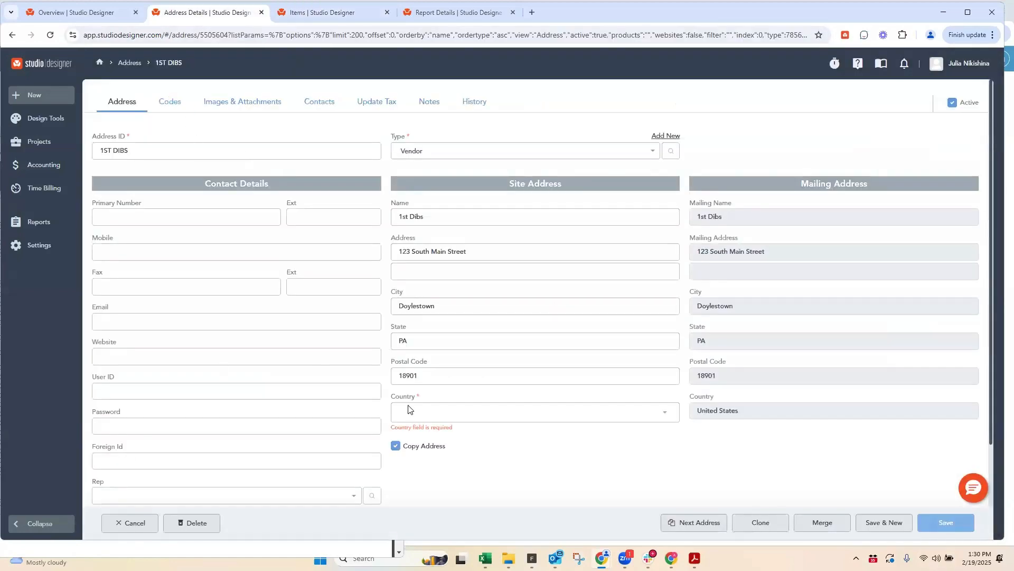
Step: Set the 1ST DIBS vendor's Vendor Mark Up % to 10, try to save it and return to the items list
{"action": "scroll", "coordinate": [411, 409], "scroll_direction": "down", "scroll_amount": 8}
{"action": "left_click", "coordinate": [340, 294]}
{"action": "type", "text": "35"}
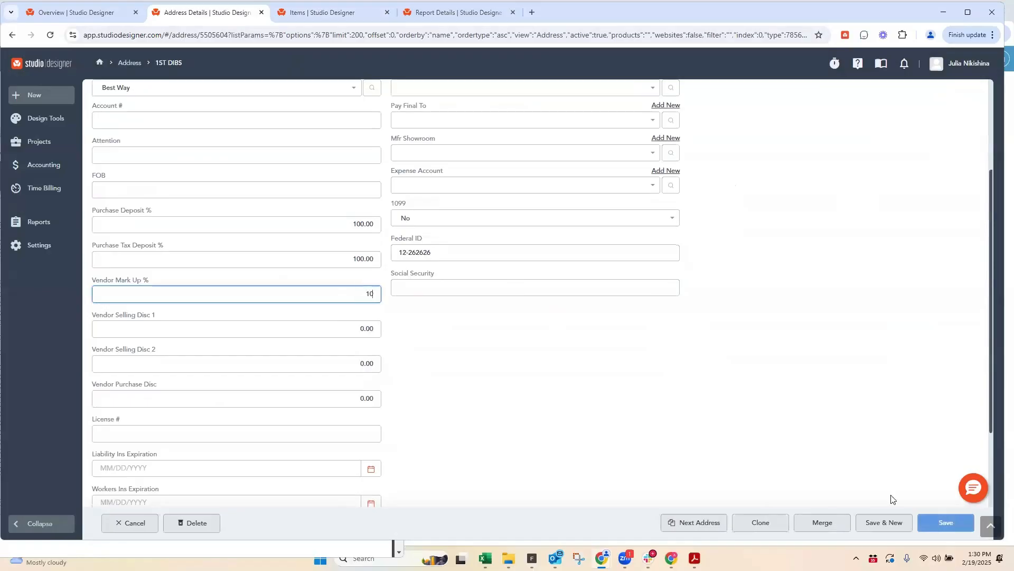
{"action": "left_click", "coordinate": [944, 522]}
{"action": "left_click", "coordinate": [315, 16]}
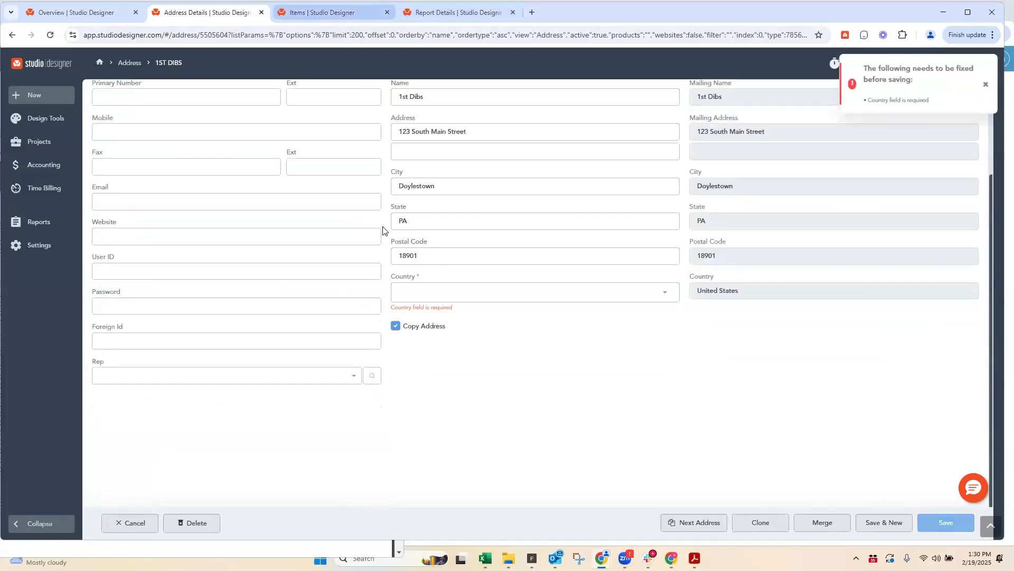
Step: Start a new item with 1ST DIBS as vendor, check its Mark Up % in the pricing table and cancel the item
{"action": "left_click", "coordinate": [960, 105]}
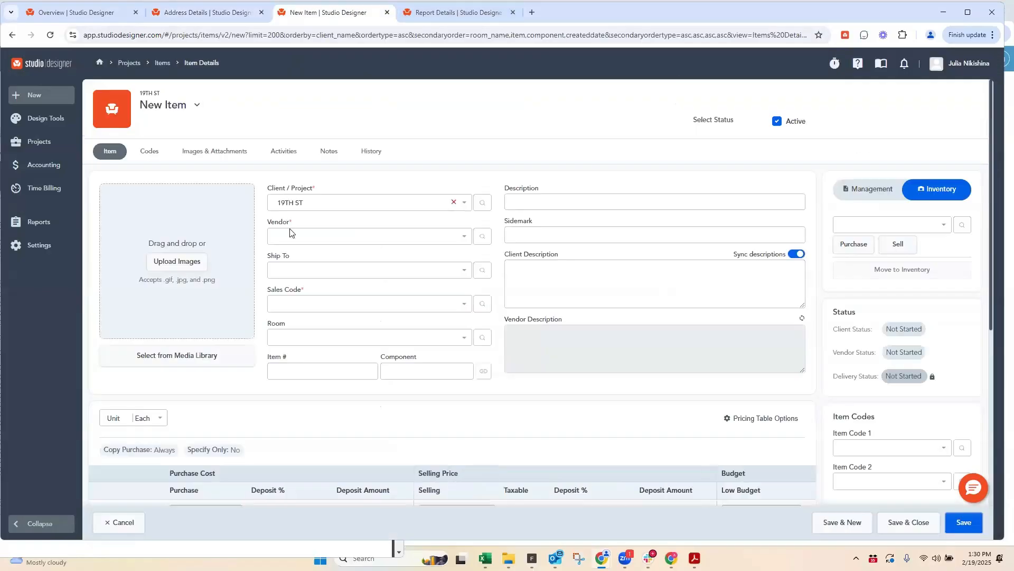
{"action": "left_click", "coordinate": [291, 235]}
{"action": "type", "text": "st"}
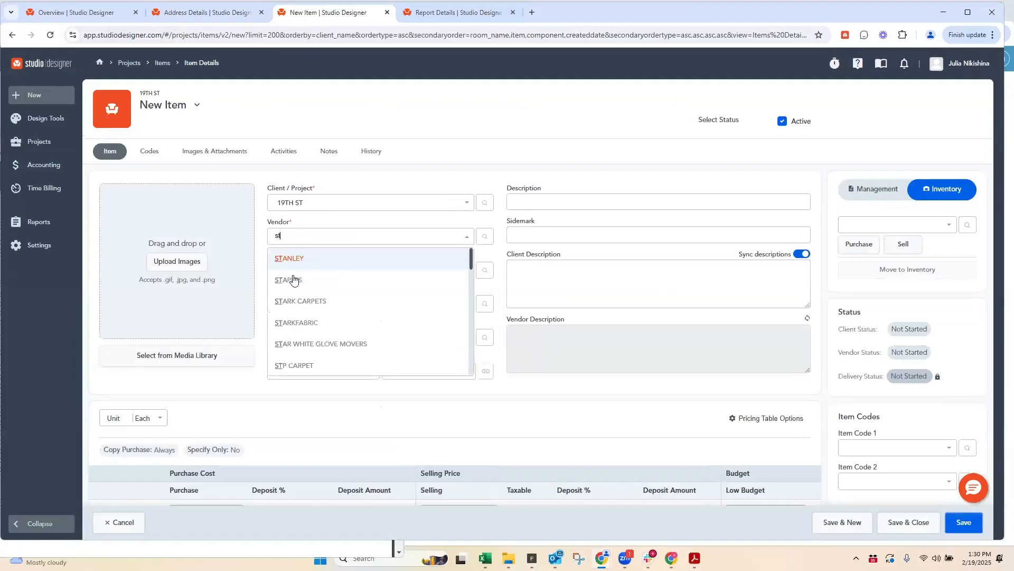
{"action": "type", "text": "u"}
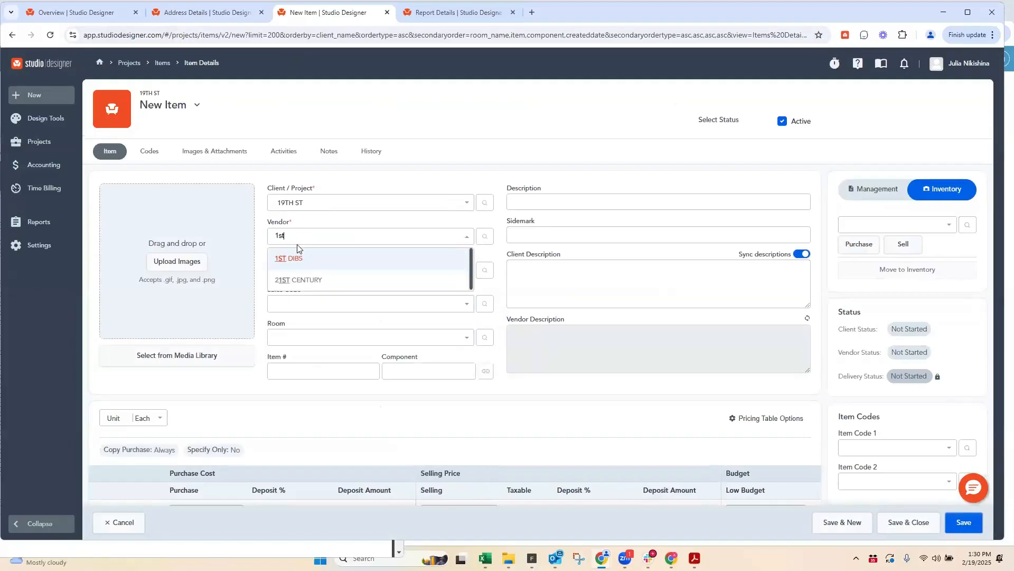
{"action": "left_click", "coordinate": [447, 309]}
{"action": "scroll", "coordinate": [506, 341], "scroll_direction": "down", "scroll_amount": 5}
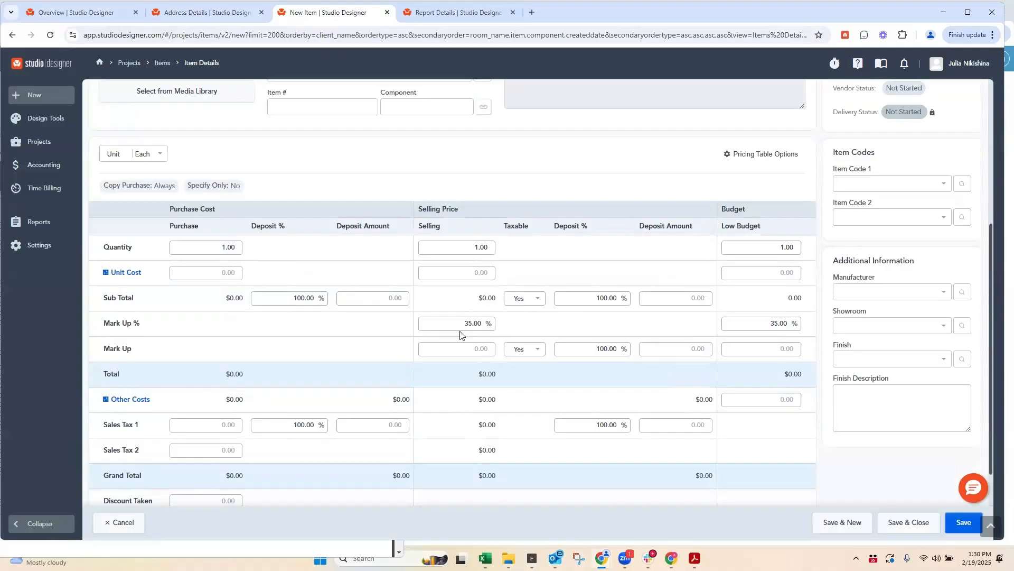
{"action": "left_click", "coordinate": [123, 522]}
Step: Set the 1ST DIBS vendor's country to United States and save the address
{"action": "left_click", "coordinate": [207, 12]}
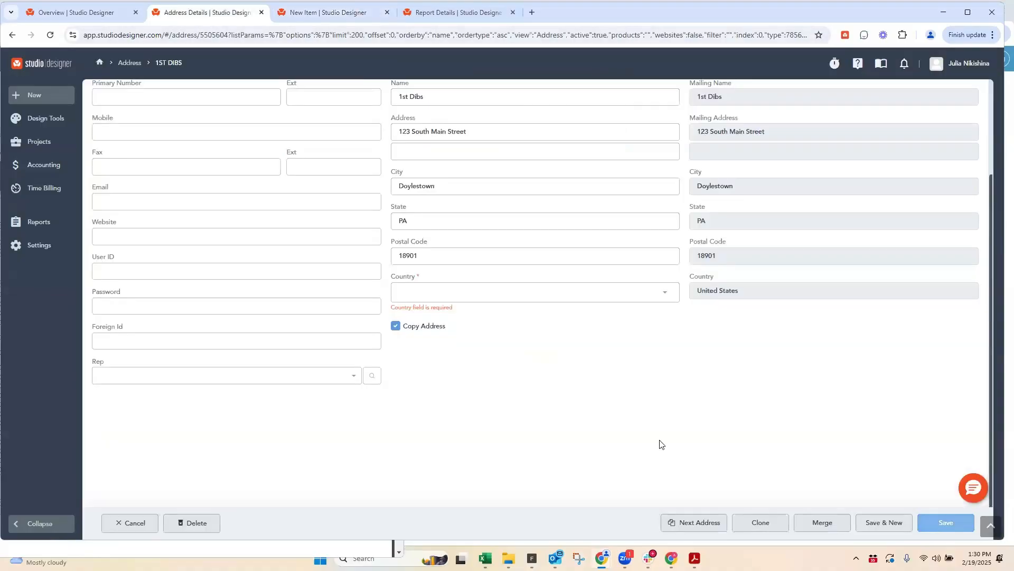
{"action": "left_click", "coordinate": [412, 292]}
{"action": "left_click", "coordinate": [430, 317]}
{"action": "left_click", "coordinate": [954, 522]}
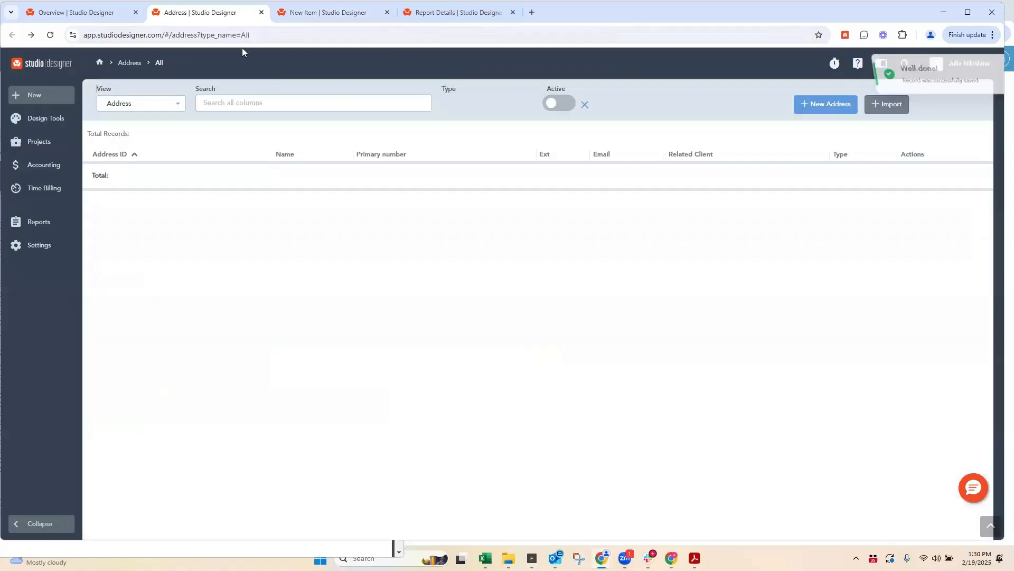
Step: Start another new item, choose 1ST DIBS as its vendor and check the Mark Up % in the pricing table
{"action": "left_click", "coordinate": [327, 12]}
{"action": "left_click", "coordinate": [560, 143]}
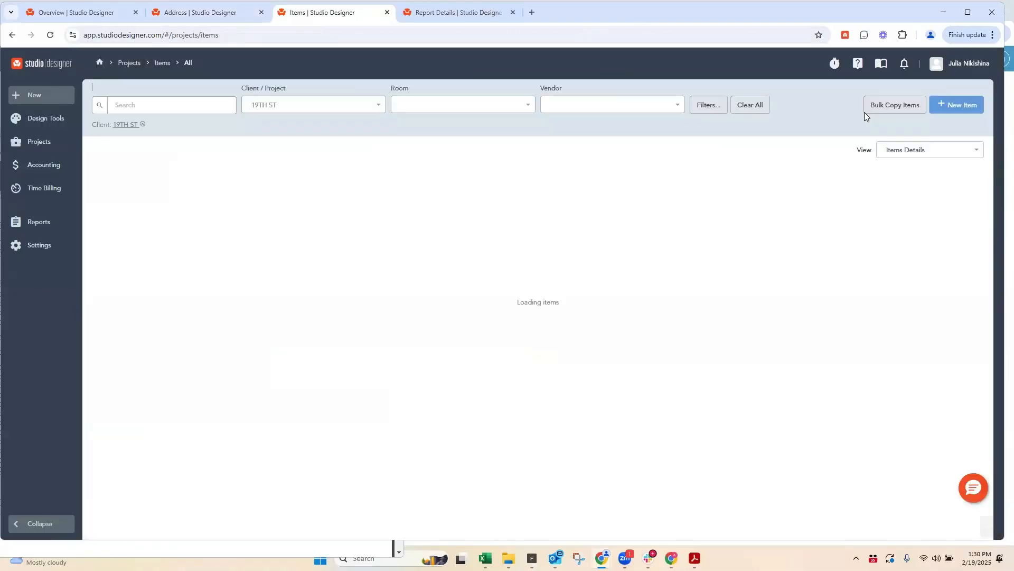
{"action": "left_click", "coordinate": [946, 106]}
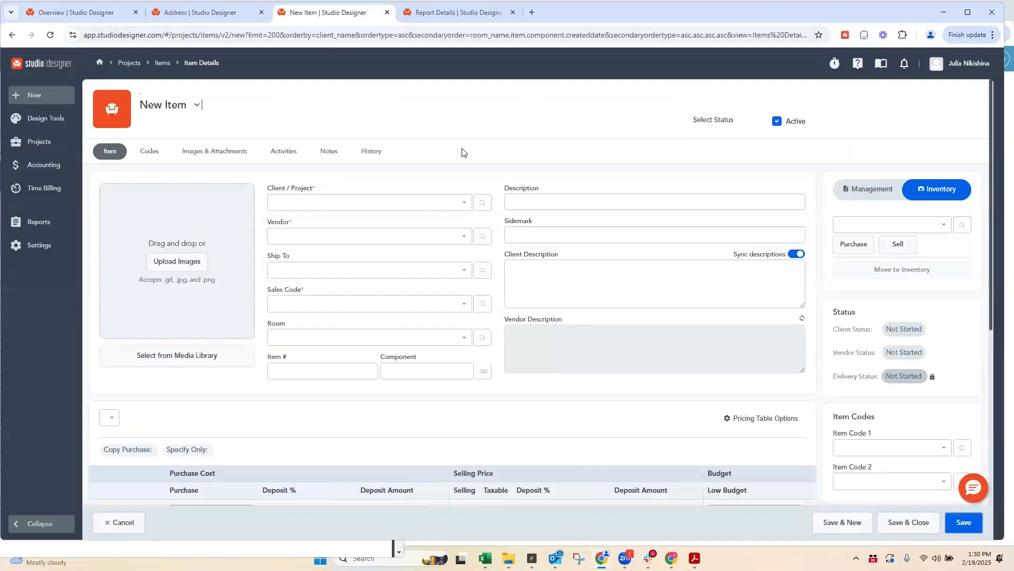
{"action": "left_click", "coordinate": [286, 235]}
{"action": "left_click", "coordinate": [294, 283]}
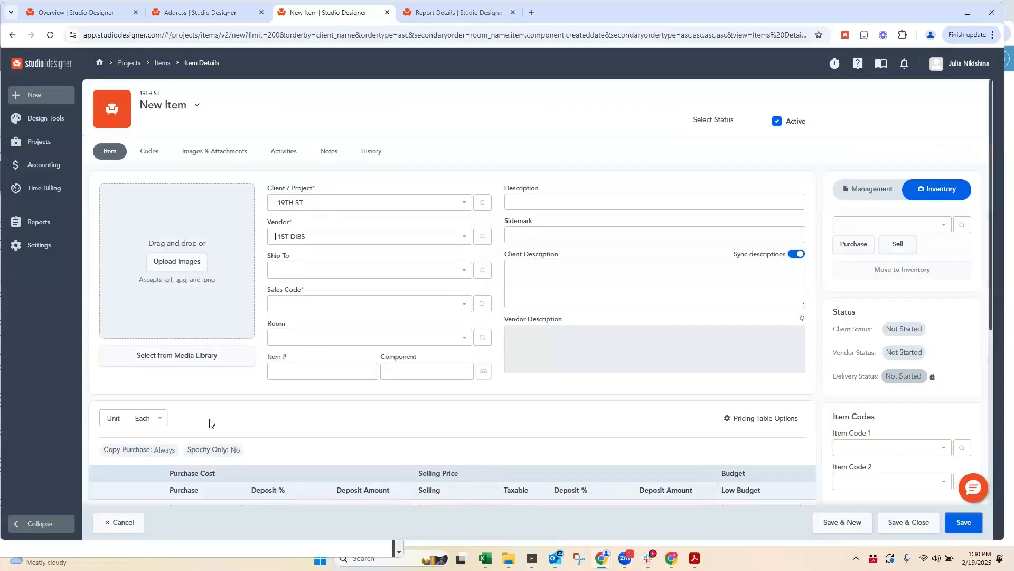
{"action": "scroll", "coordinate": [401, 325], "scroll_direction": "down", "scroll_amount": 5}
{"action": "left_click", "coordinate": [459, 318]}
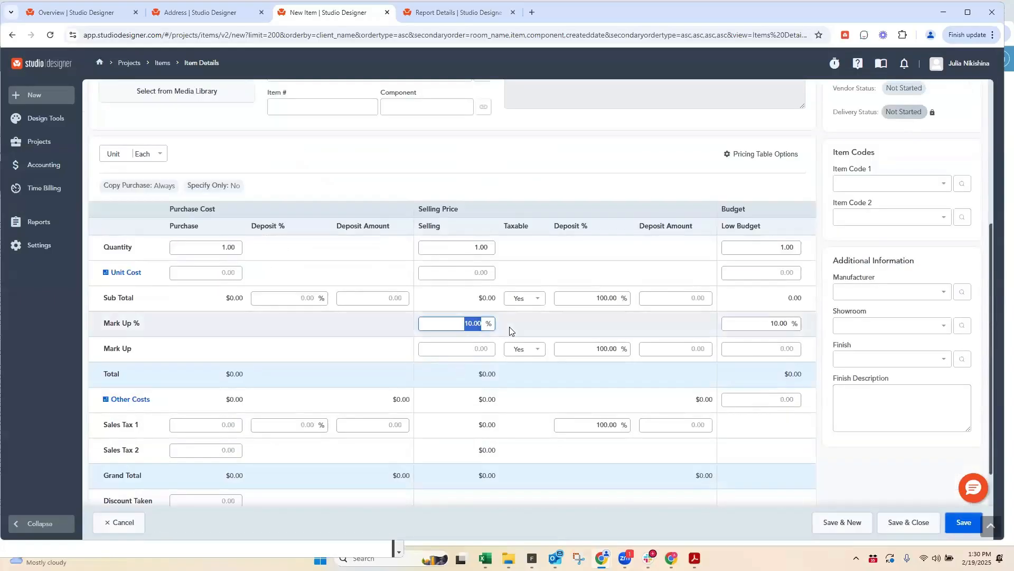
Step: Search the address list for "1st" and open the vendor codes of 1ST DIBS
{"action": "left_click", "coordinate": [188, 13]}
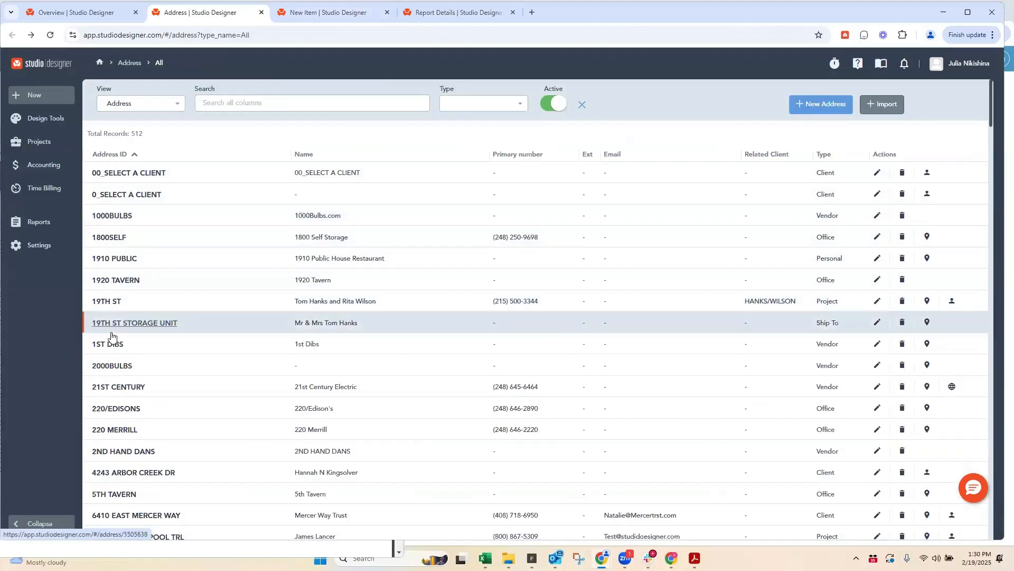
{"action": "left_click", "coordinate": [226, 108]}
{"action": "type", "text": "1st"}
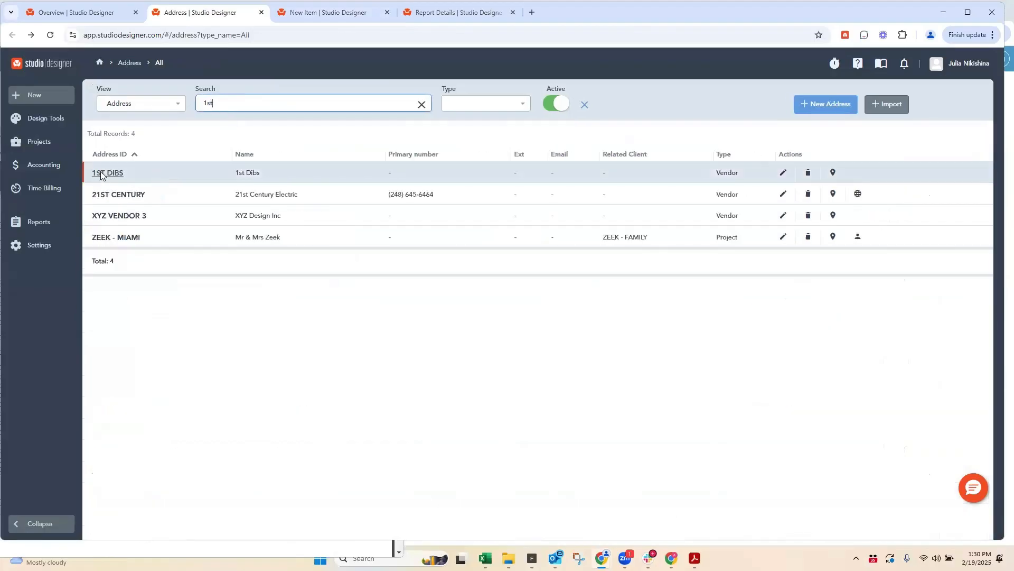
{"action": "left_click", "coordinate": [101, 172]}
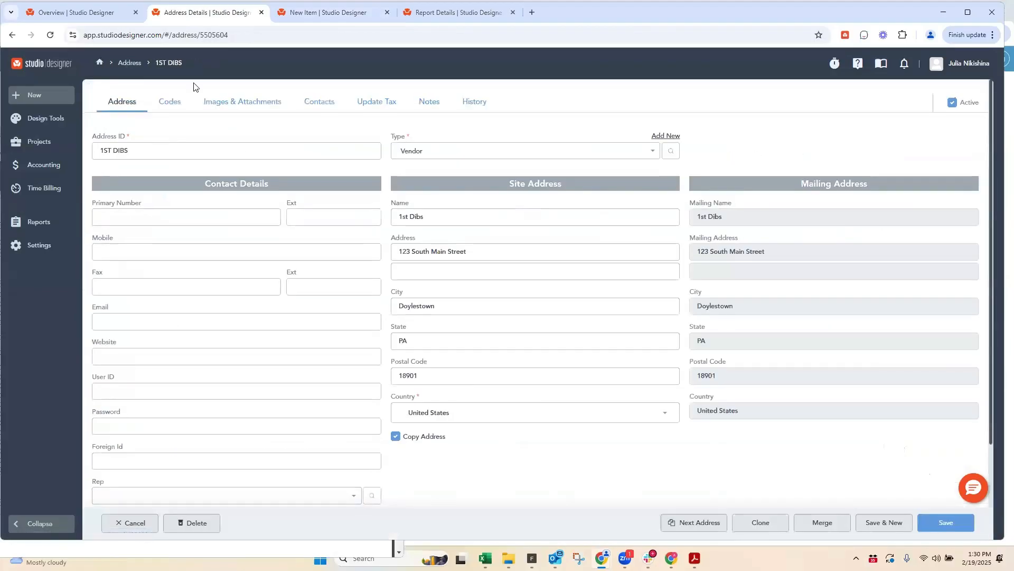
{"action": "left_click", "coordinate": [169, 101]}
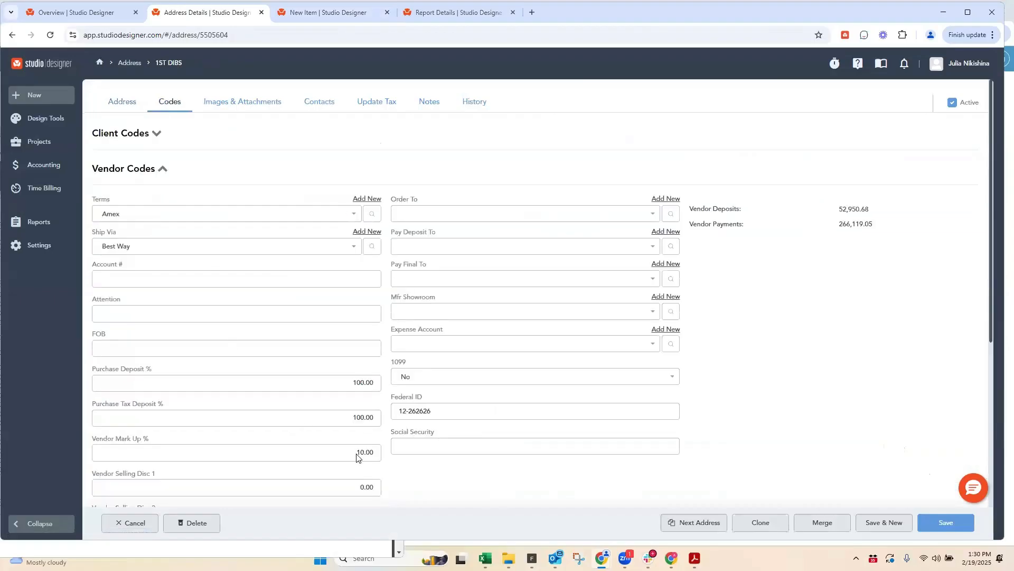
Step: Review the vendor's Mark Up %, 1099, Federal ID and Social Security fields without changing them
{"action": "left_click", "coordinate": [372, 453]}
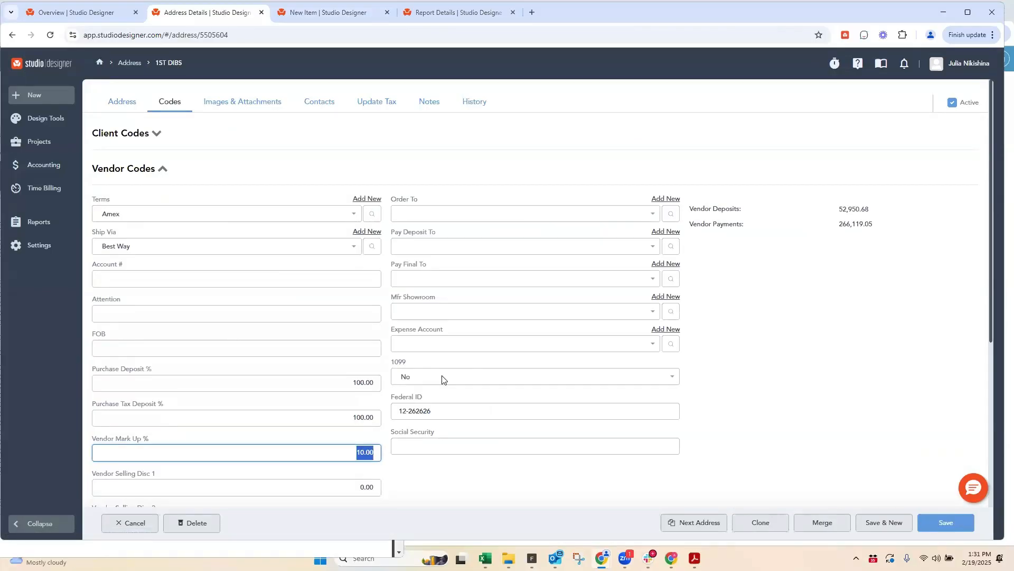
{"action": "left_click", "coordinate": [413, 379]}
{"action": "left_click", "coordinate": [417, 473]}
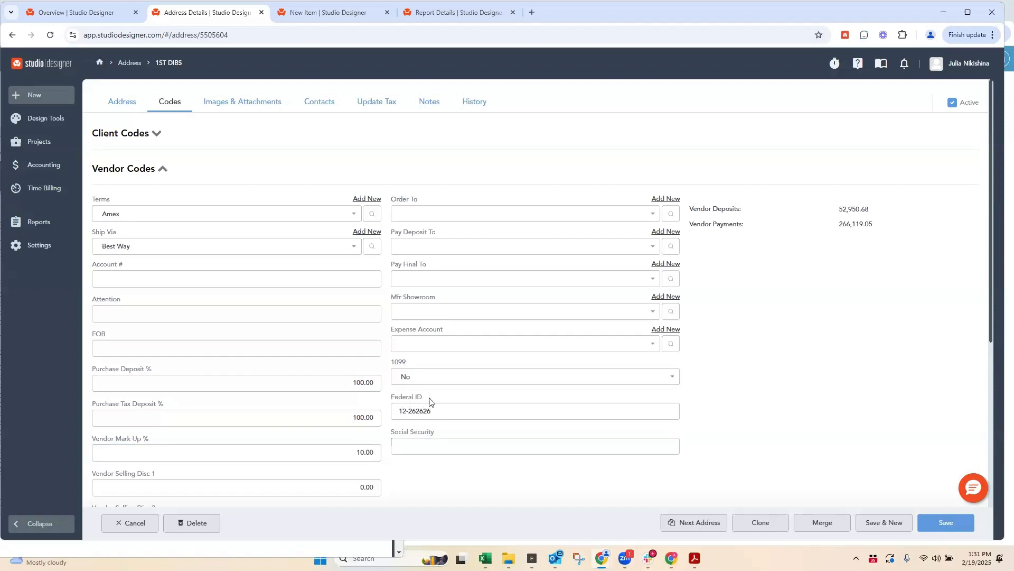
{"action": "left_click", "coordinate": [415, 433]}
Step: View the vendor's attached W-9 document and look through the remaining vendor codes
{"action": "left_click", "coordinate": [242, 103]}
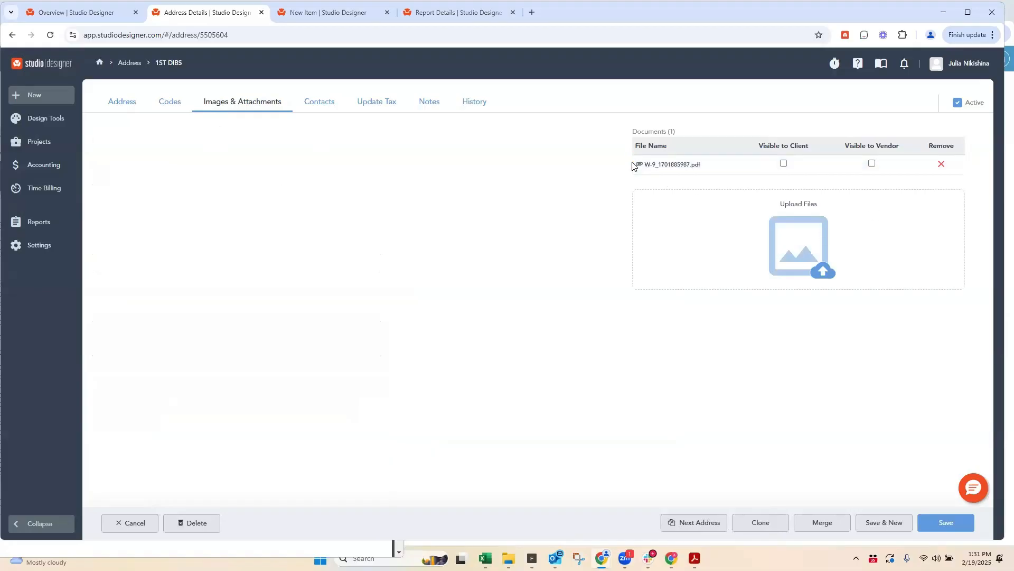
{"action": "left_click", "coordinate": [171, 103]}
{"action": "scroll", "coordinate": [272, 386], "scroll_direction": "down", "scroll_amount": 4}
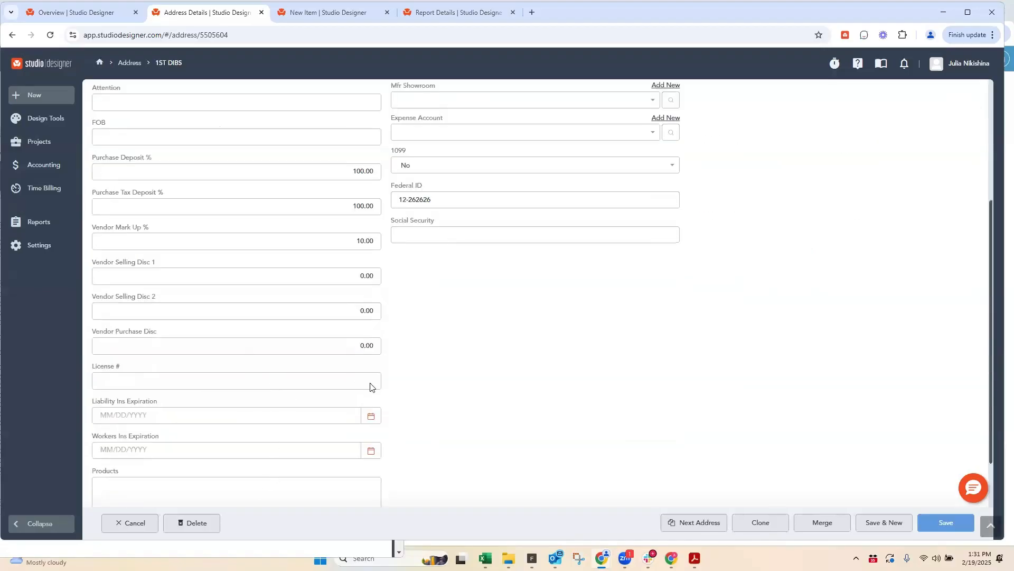
{"action": "scroll", "coordinate": [231, 116], "scroll_direction": "up", "scroll_amount": 4}
Step: Open the file upload for the vendor's attachments, look through the Media Library folders and close it without adding a file
{"action": "left_click", "coordinate": [236, 104]}
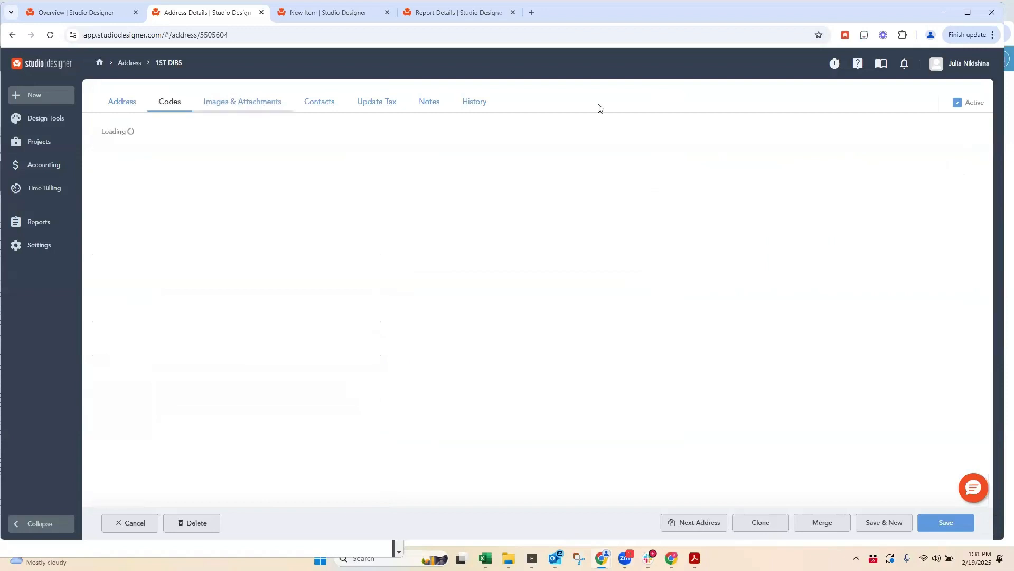
{"action": "left_click", "coordinate": [802, 207]}
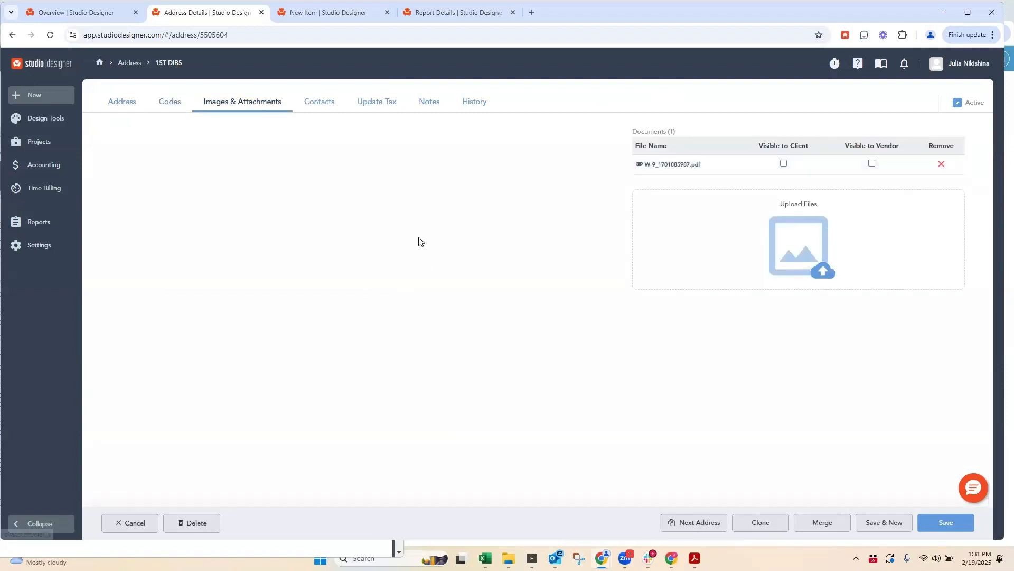
{"action": "scroll", "coordinate": [126, 284], "scroll_direction": "down", "scroll_amount": 4}
{"action": "scroll", "coordinate": [126, 284], "scroll_direction": "down", "scroll_amount": 10}
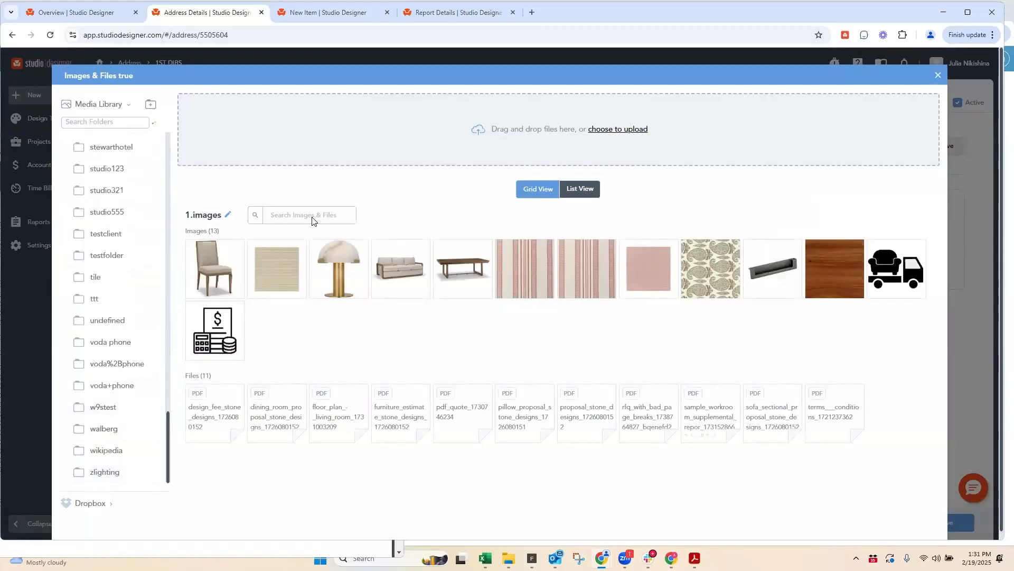
{"action": "left_click", "coordinate": [151, 105]}
{"action": "left_click", "coordinate": [624, 75]}
{"action": "key", "text": "Escape"}
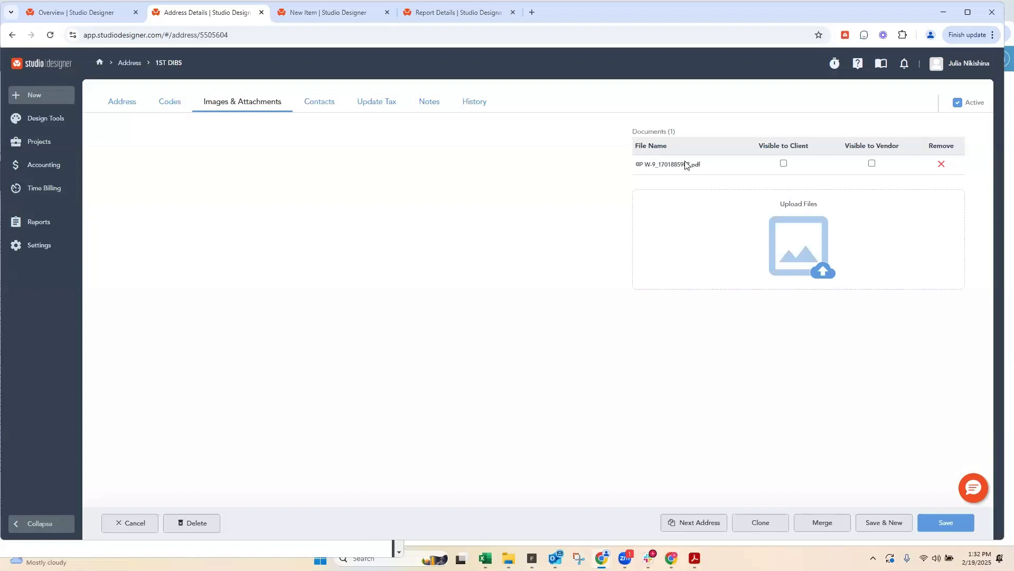
Step: Review the License #, Liability Ins Expiration and Workers Ins Expiration fields in the vendor codes of 1ST DIBS
{"action": "left_click", "coordinate": [167, 104]}
{"action": "scroll", "coordinate": [338, 349], "scroll_direction": "down", "scroll_amount": 4}
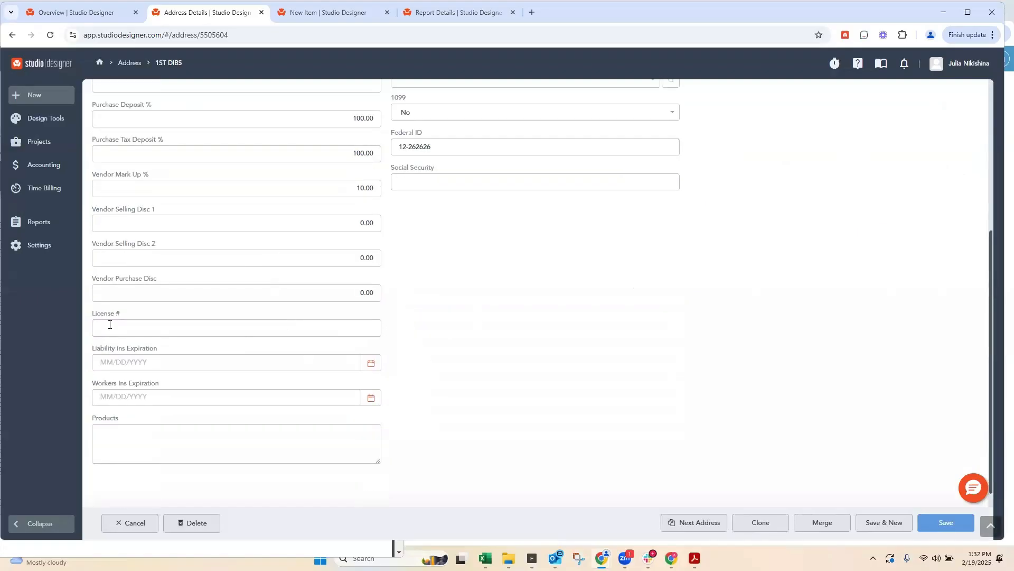
{"action": "left_click_drag", "start_coordinate": [91, 316], "coordinate": [159, 355]}
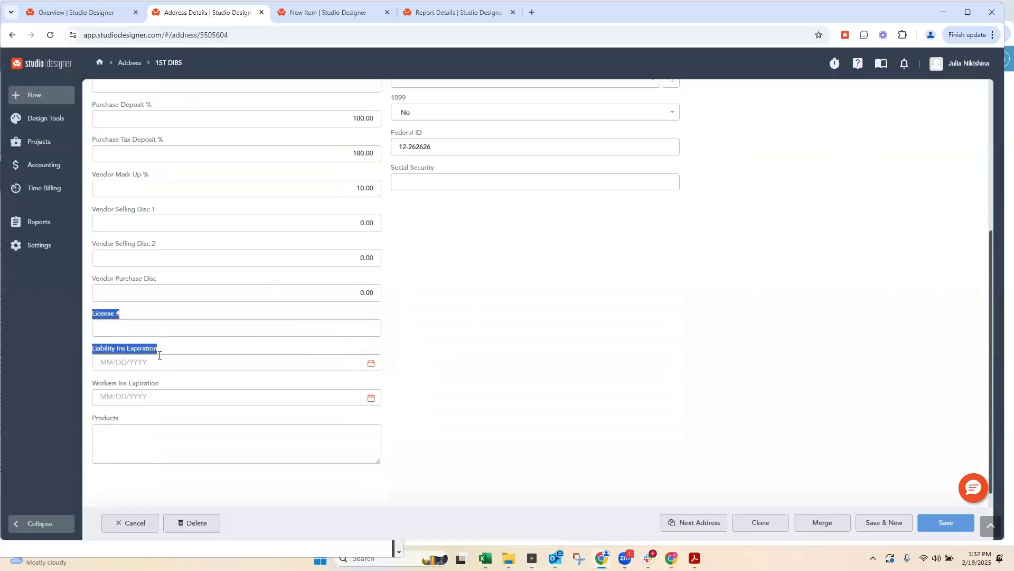
{"action": "left_click", "coordinate": [165, 385]}
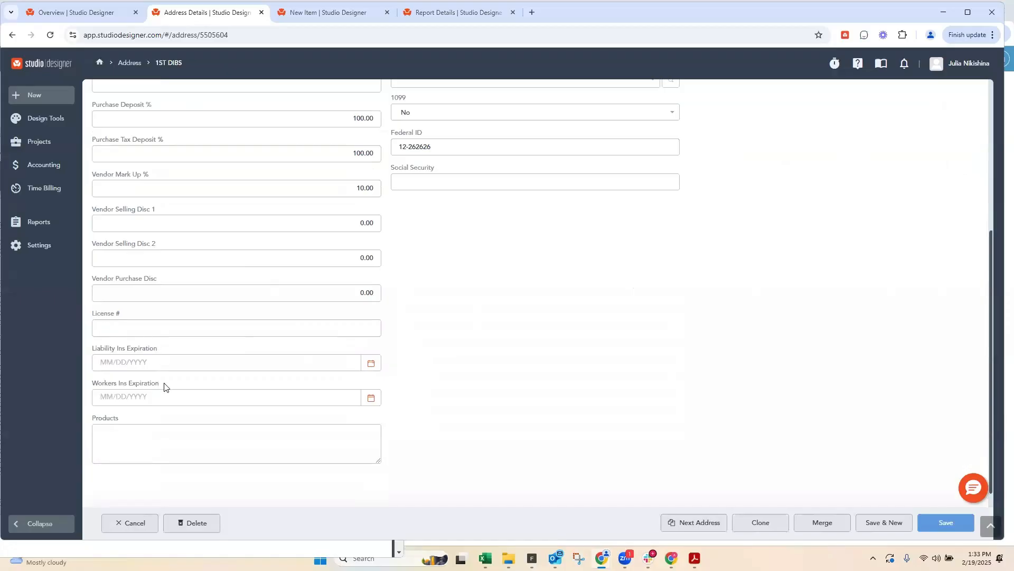
{"action": "left_click", "coordinate": [164, 386]}
{"action": "scroll", "coordinate": [249, 265], "scroll_direction": "up", "scroll_amount": 10}
Step: Check the vendor's attachments again, examine the Expense Account field in its vendor codes, and save the record
{"action": "left_click", "coordinate": [236, 104]}
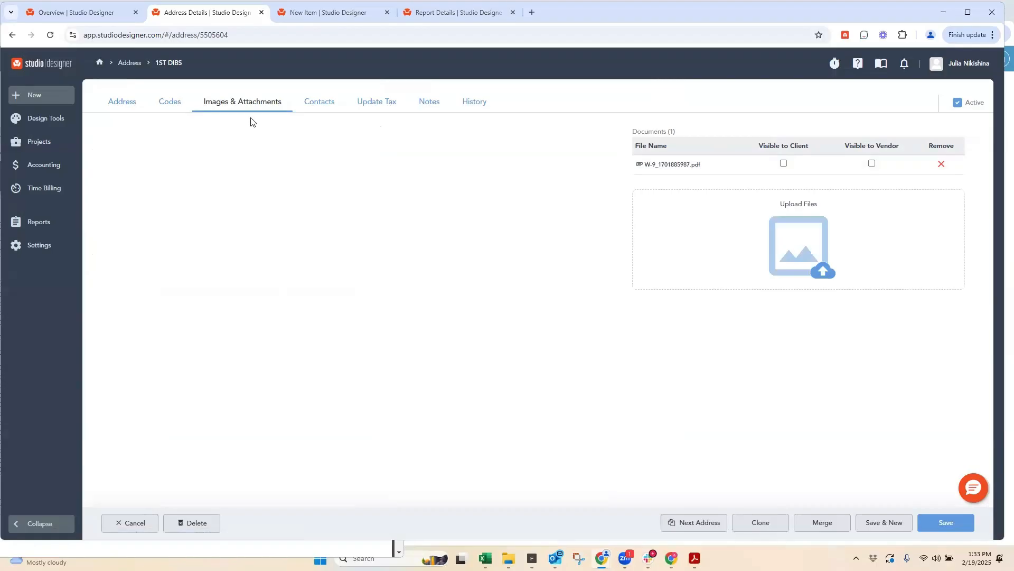
{"action": "left_click", "coordinate": [165, 105]}
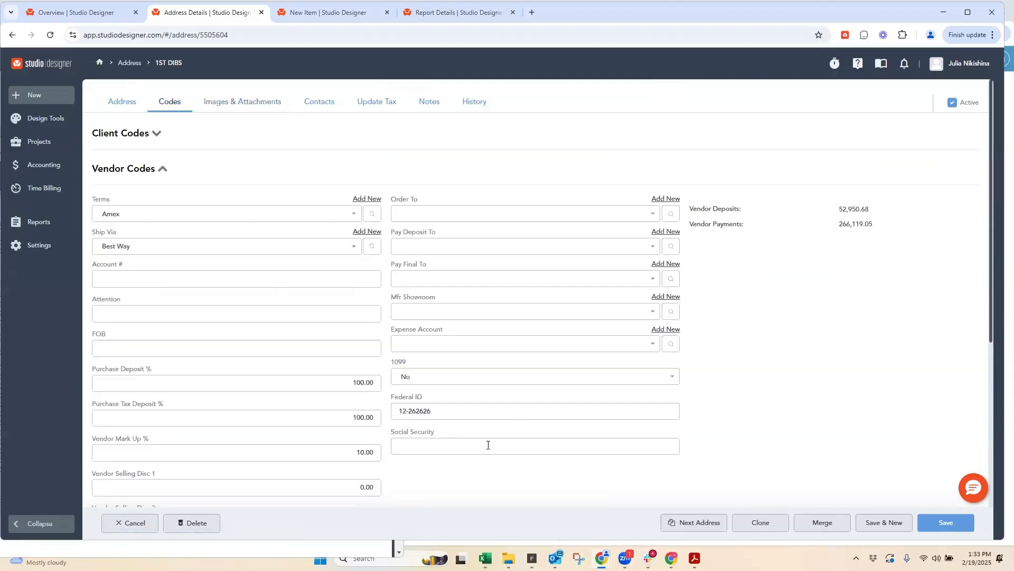
{"action": "scroll", "coordinate": [492, 422], "scroll_direction": "down", "scroll_amount": 1}
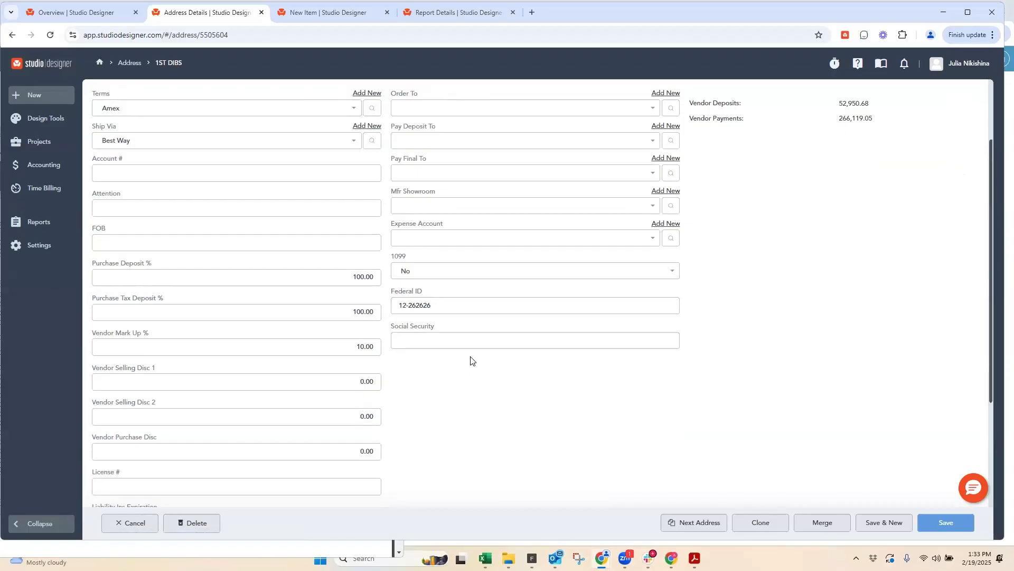
{"action": "scroll", "coordinate": [463, 341], "scroll_direction": "up", "scroll_amount": 2}
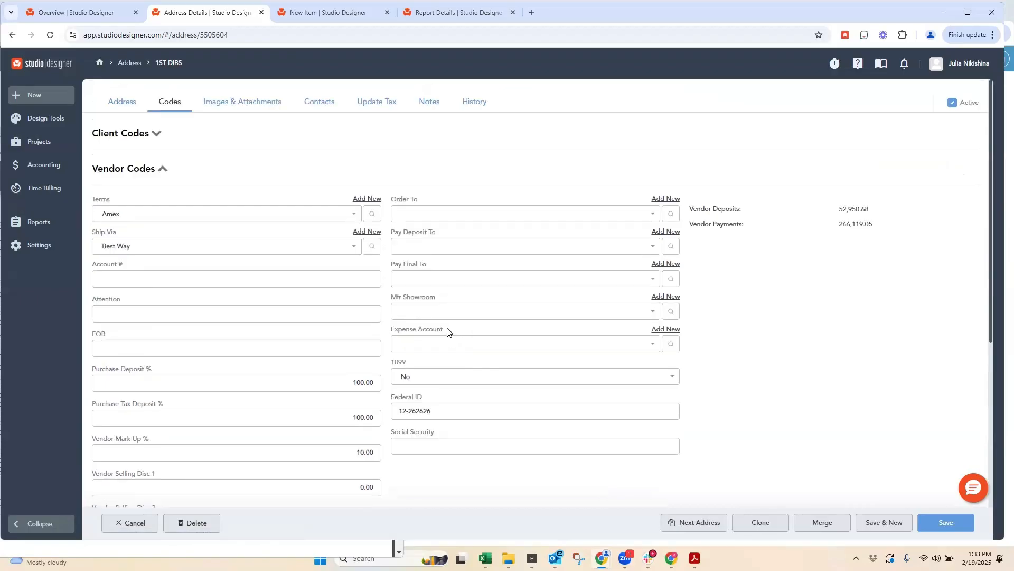
{"action": "left_click_drag", "start_coordinate": [447, 330], "coordinate": [388, 332]}
{"action": "left_click", "coordinate": [417, 334]}
{"action": "left_click", "coordinate": [942, 523]}
Step: Search the address list for "uber", replace the search with "taxi", and open the TAXI vendor
{"action": "left_click_drag", "start_coordinate": [227, 106], "coordinate": [192, 100]}
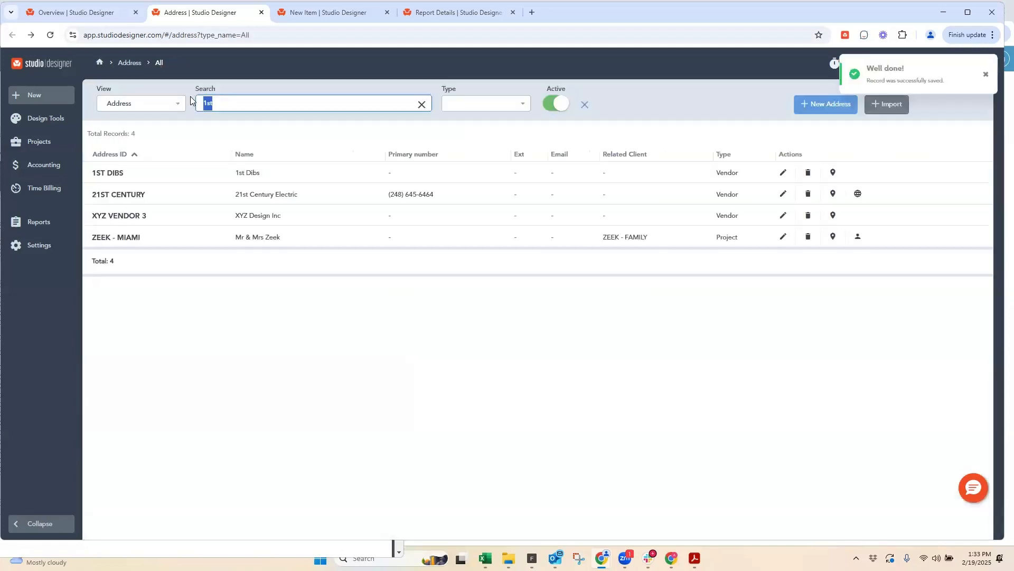
{"action": "type", "text": "uber"}
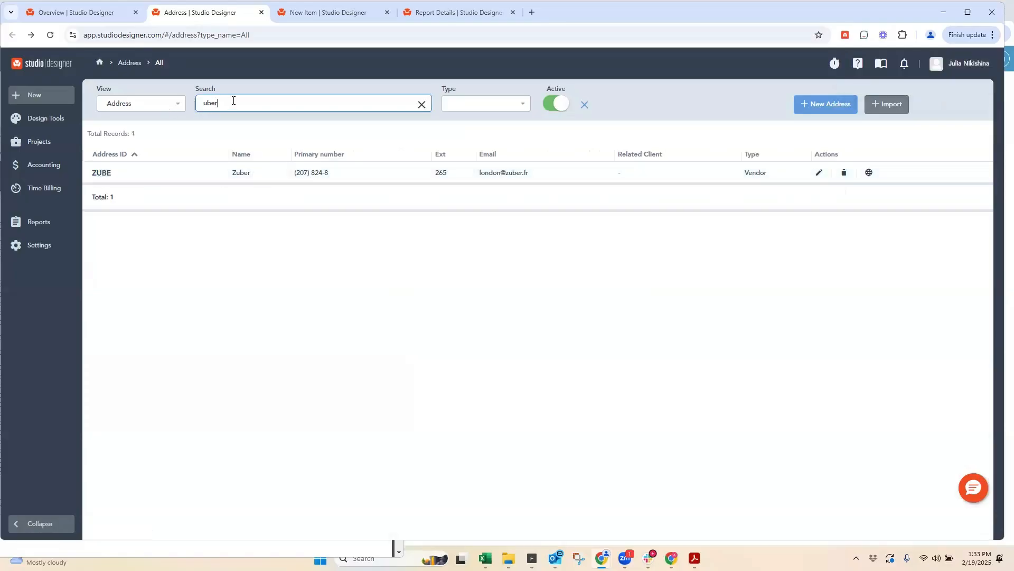
{"action": "left_click_drag", "start_coordinate": [233, 100], "coordinate": [183, 106]}
{"action": "type", "text": "taxi"}
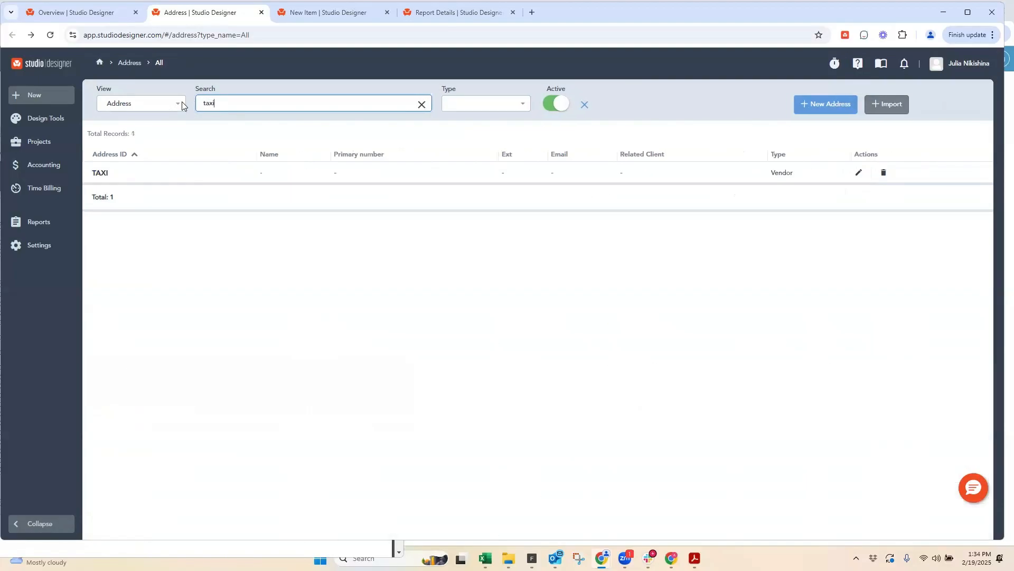
{"action": "left_click", "coordinate": [100, 173]}
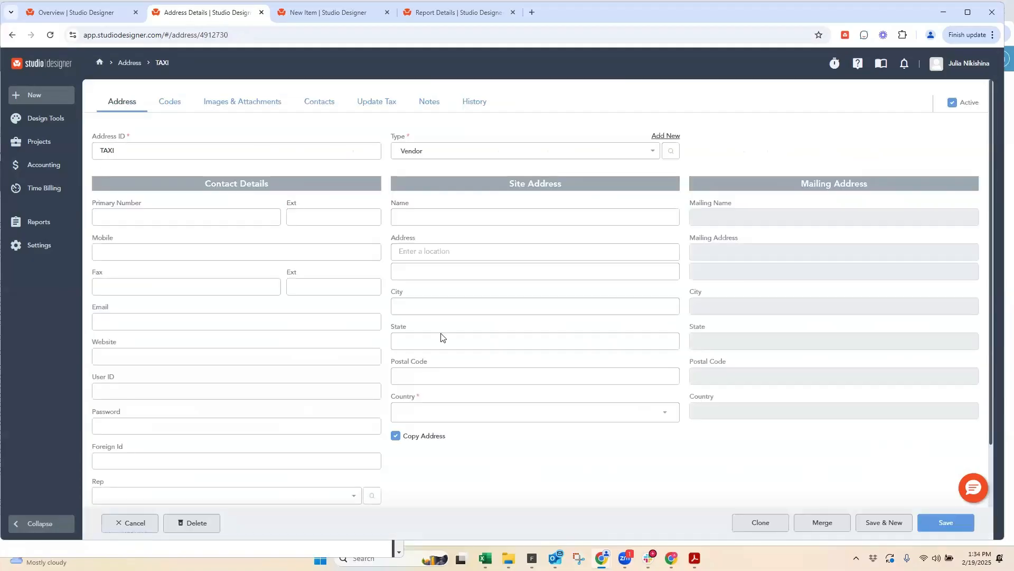
Step: Set the TAXI vendor's country to United States, assign Travel as its expense account, and save the record
{"action": "left_click", "coordinate": [436, 419]}
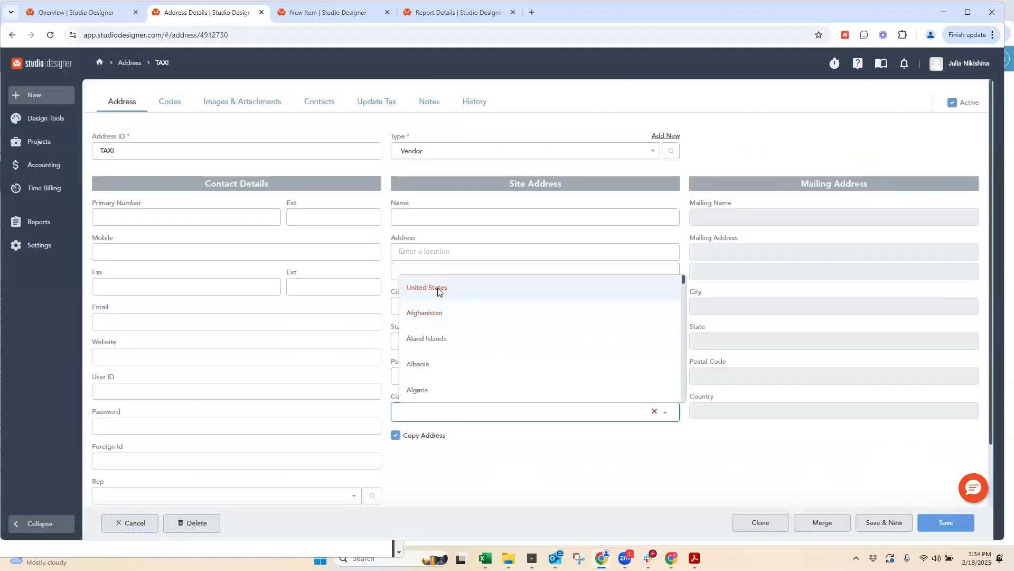
{"action": "left_click", "coordinate": [437, 295]}
{"action": "left_click", "coordinate": [171, 102]}
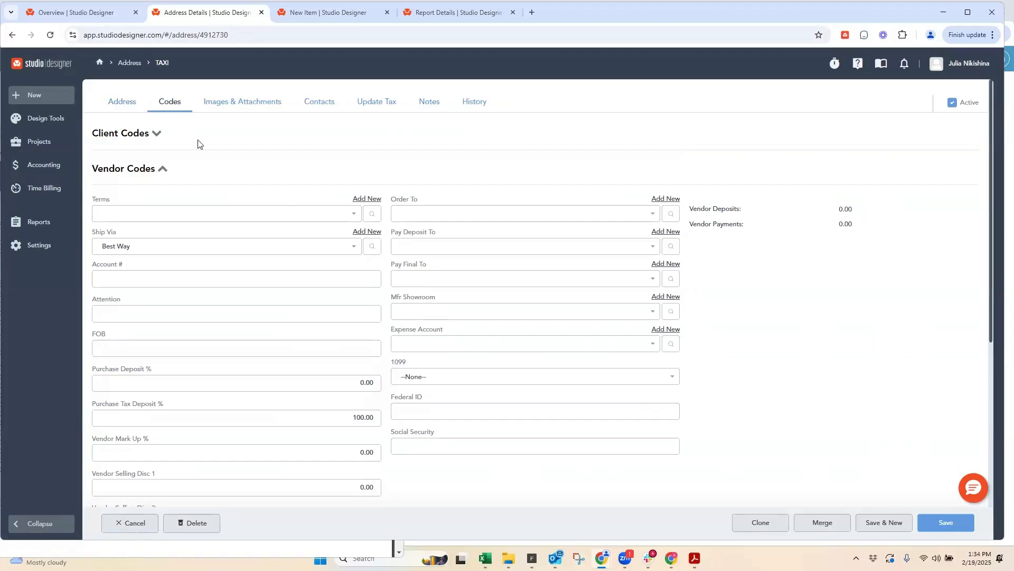
{"action": "left_click", "coordinate": [414, 346]}
{"action": "type", "text": "trav"}
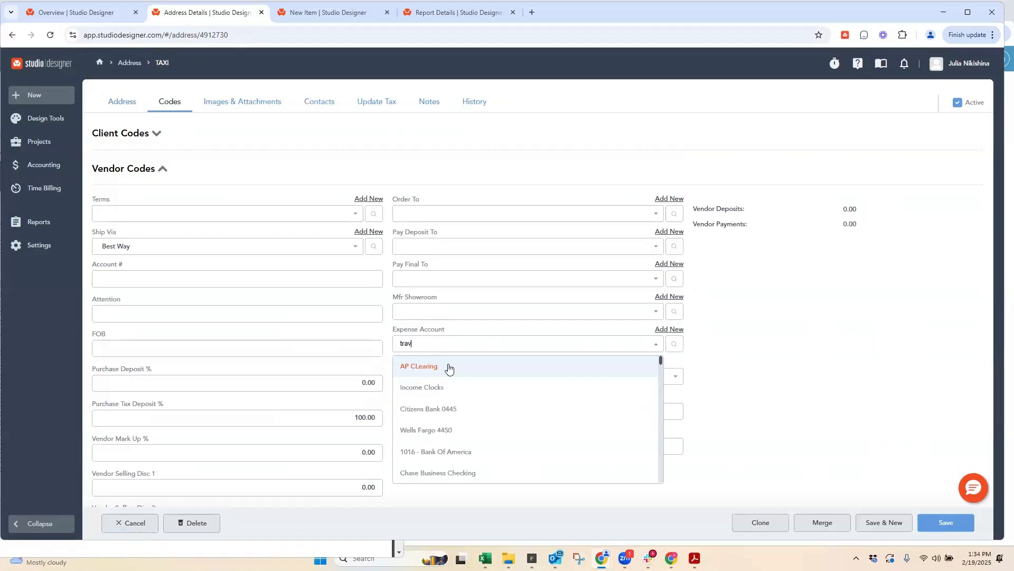
{"action": "left_click", "coordinate": [404, 370]}
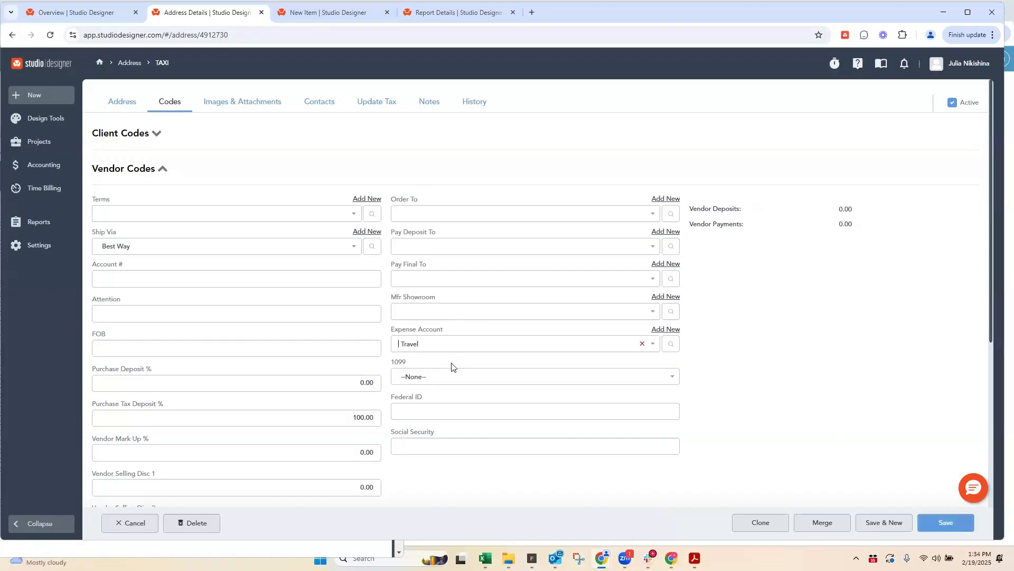
{"action": "left_click", "coordinate": [945, 525]}
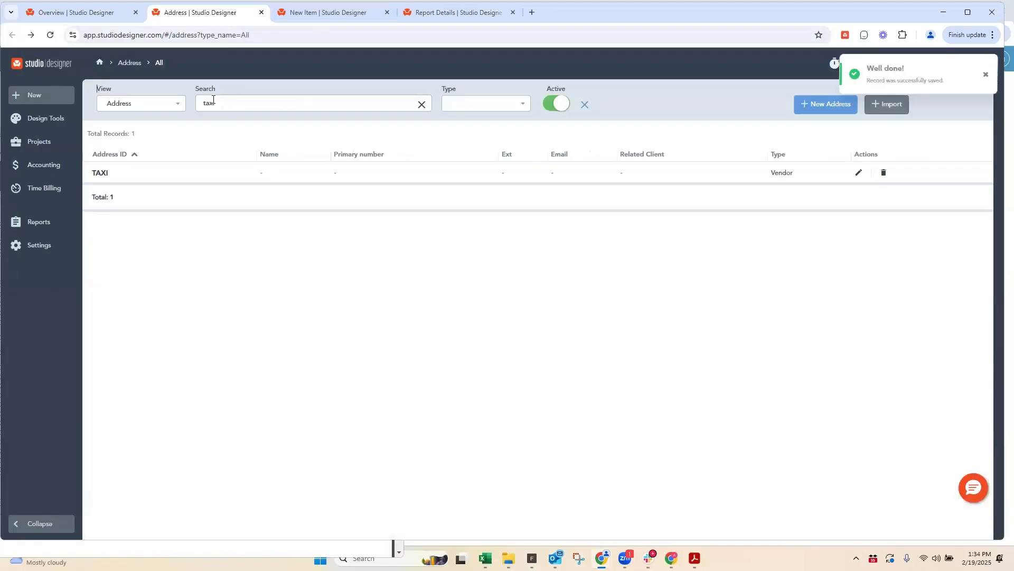
Step: Search the address list for "1st", open 1ST DIBS, and compare its contact list with the Email field of its address
{"action": "type", "text": "1st"}
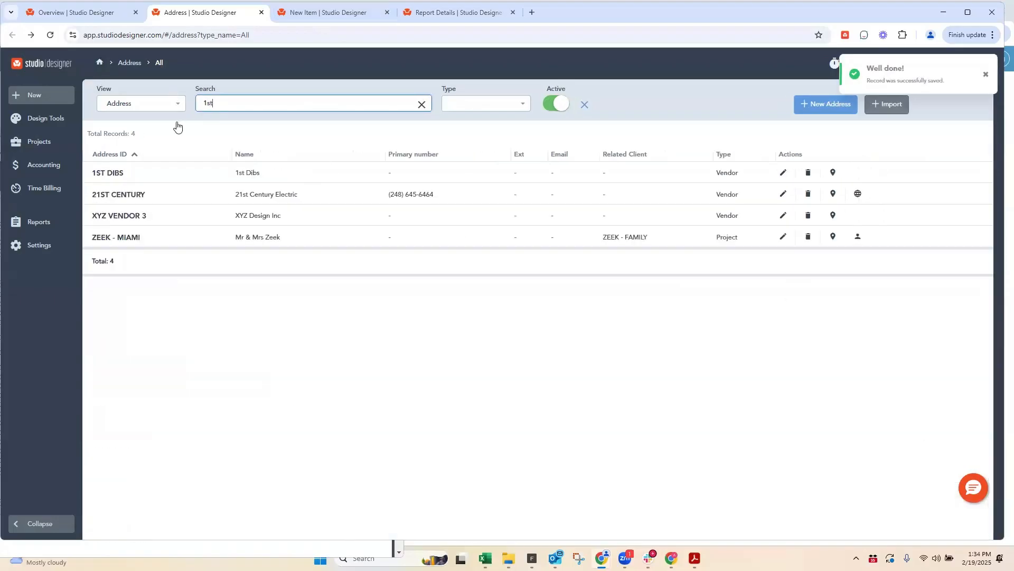
{"action": "left_click", "coordinate": [105, 178]}
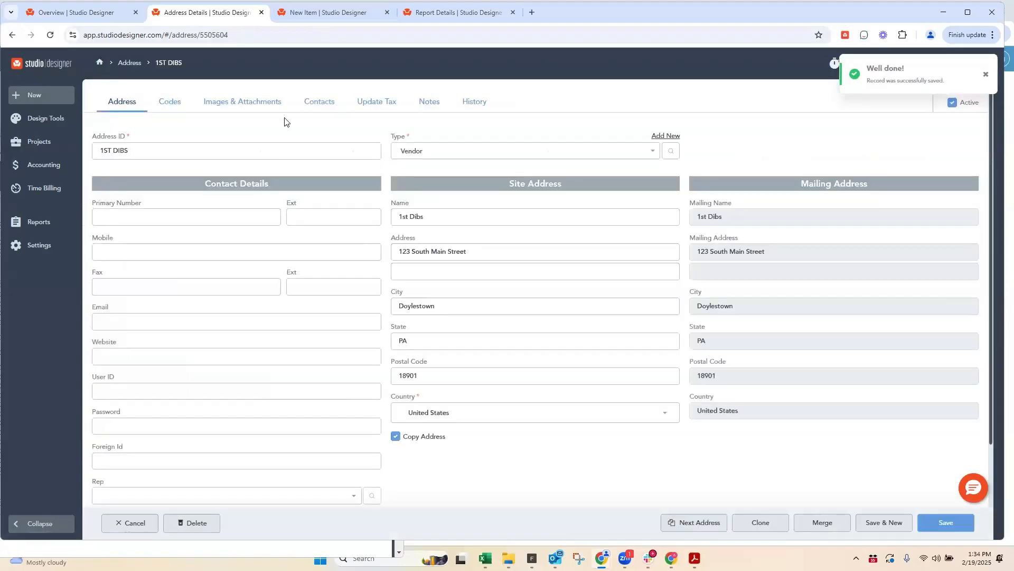
{"action": "left_click", "coordinate": [320, 103]}
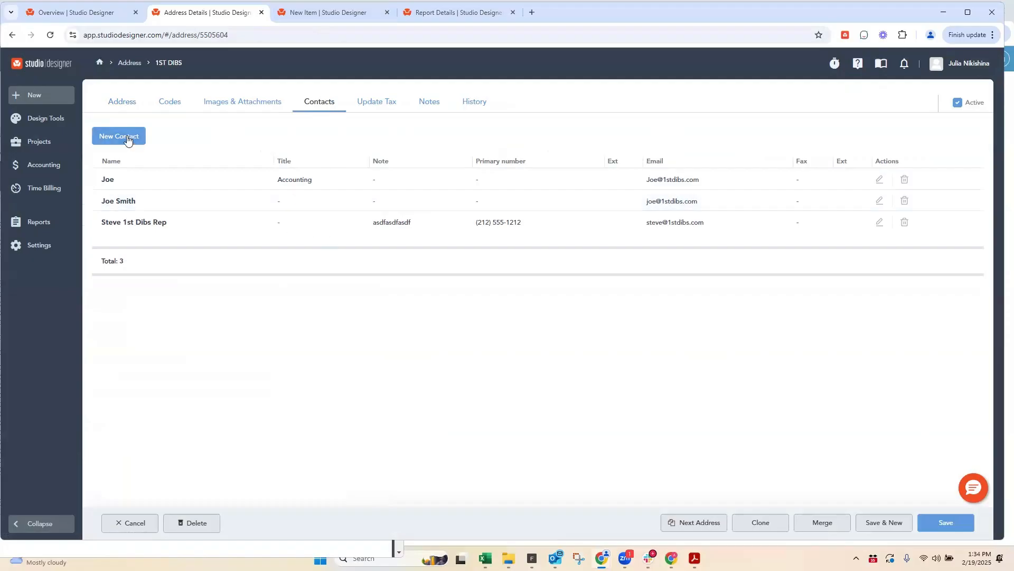
{"action": "left_click", "coordinate": [119, 102]}
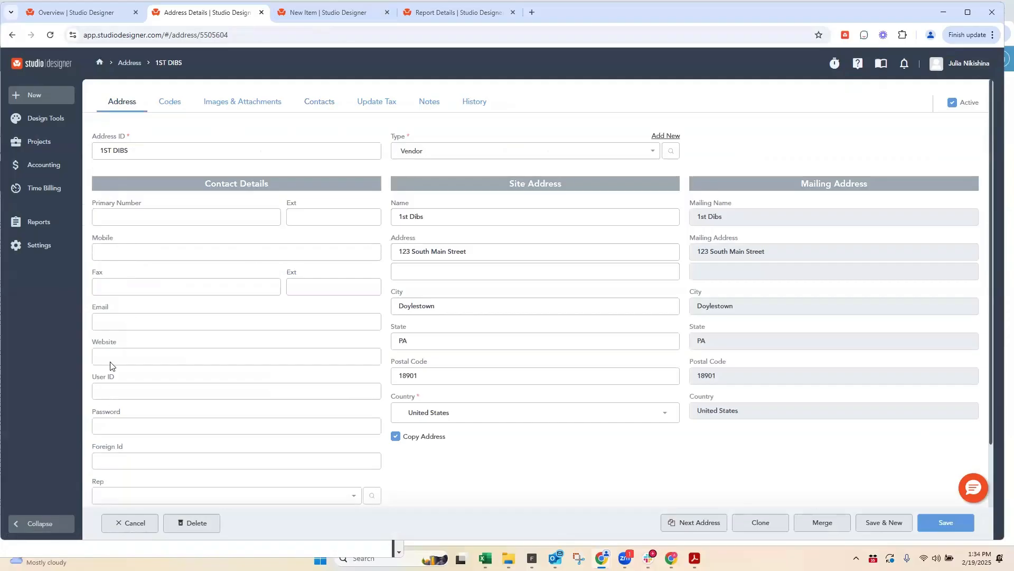
{"action": "double_click", "coordinate": [92, 308]}
{"action": "left_click", "coordinate": [319, 104]}
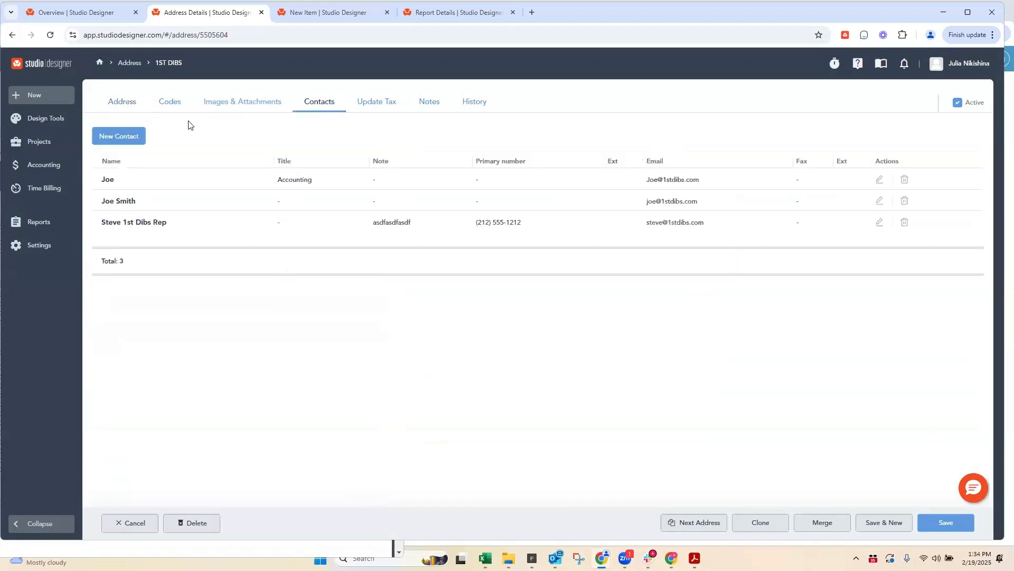
Step: Start a new contact for 1ST DIBS and enter the contact's full name
{"action": "left_click", "coordinate": [113, 138]}
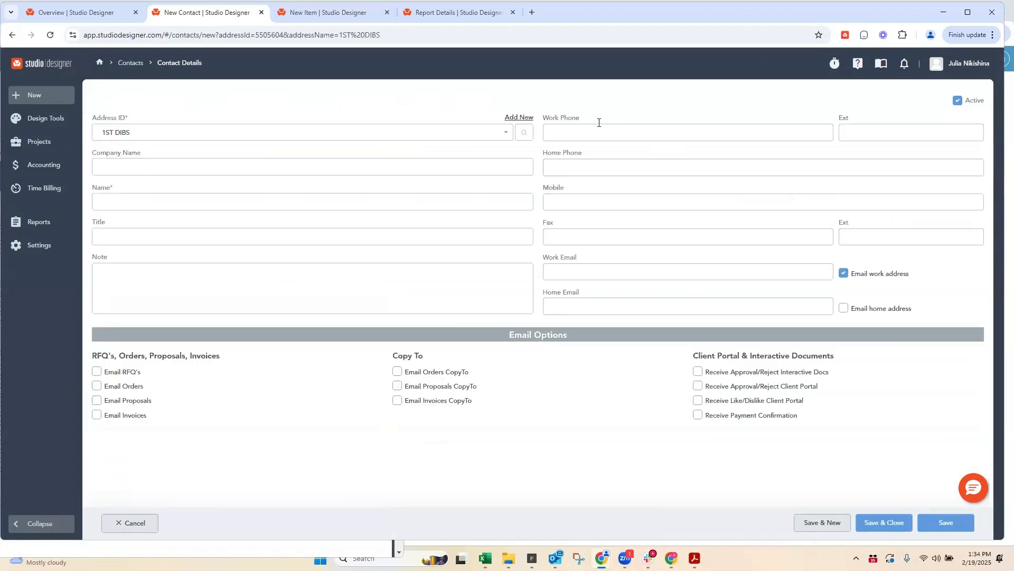
{"action": "left_click", "coordinate": [109, 167]}
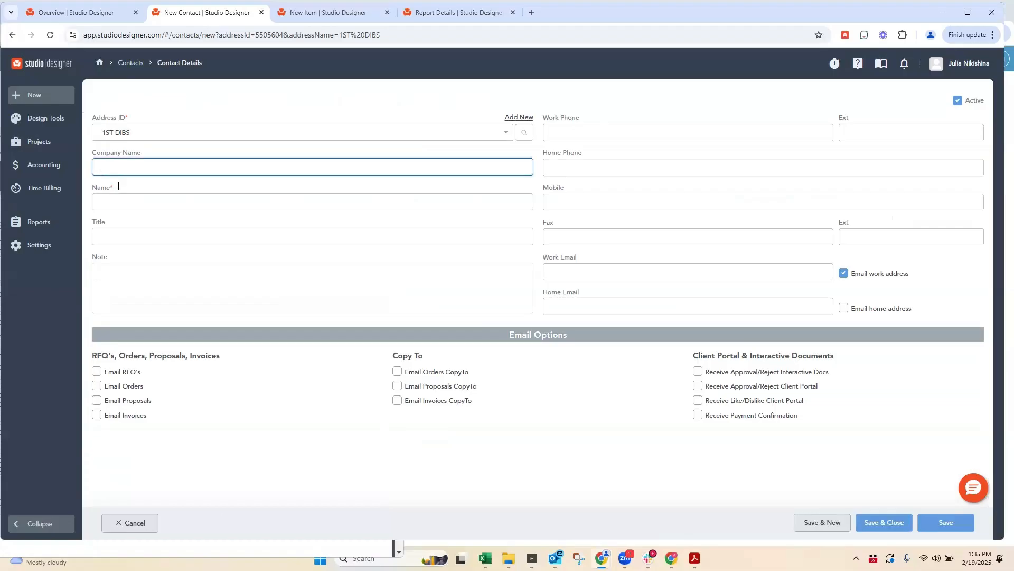
{"action": "left_click", "coordinate": [106, 203]}
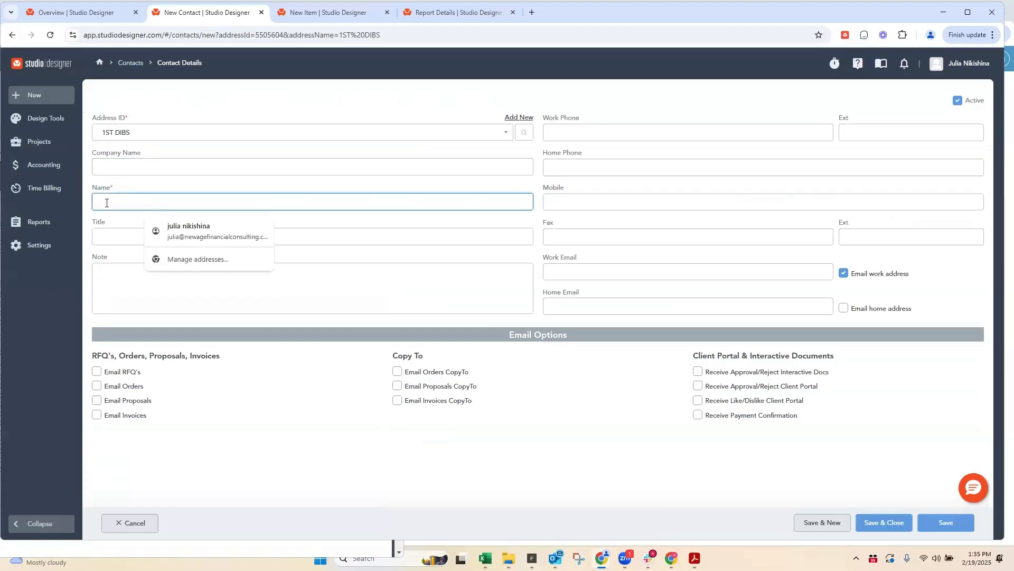
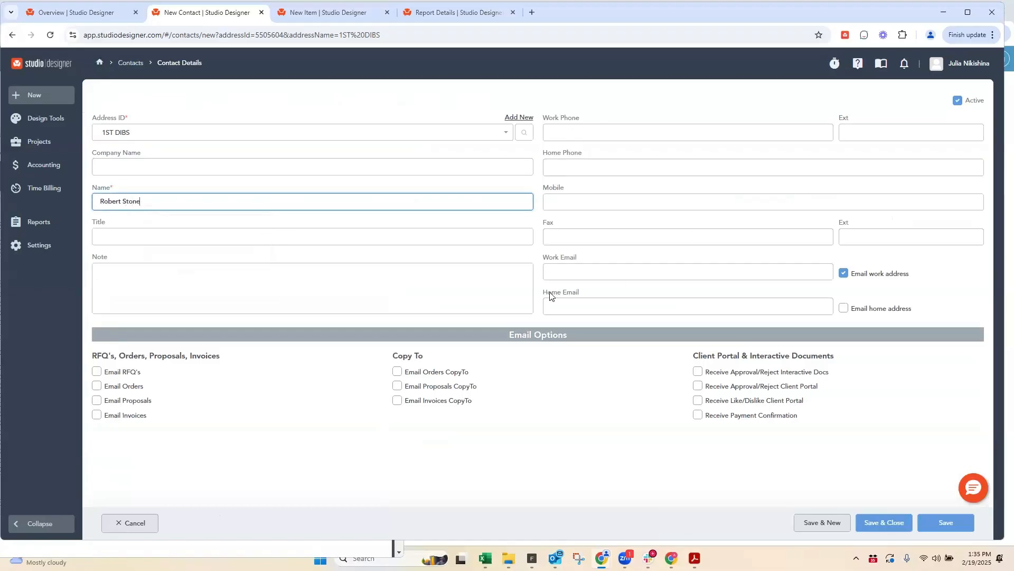
Step: Fill in the contact's work email and phone from the saved suggestion, enable Email Orders CopyTo, and save and close the contact
{"action": "left_click", "coordinate": [568, 268]}
{"action": "type", "text": "tes"}
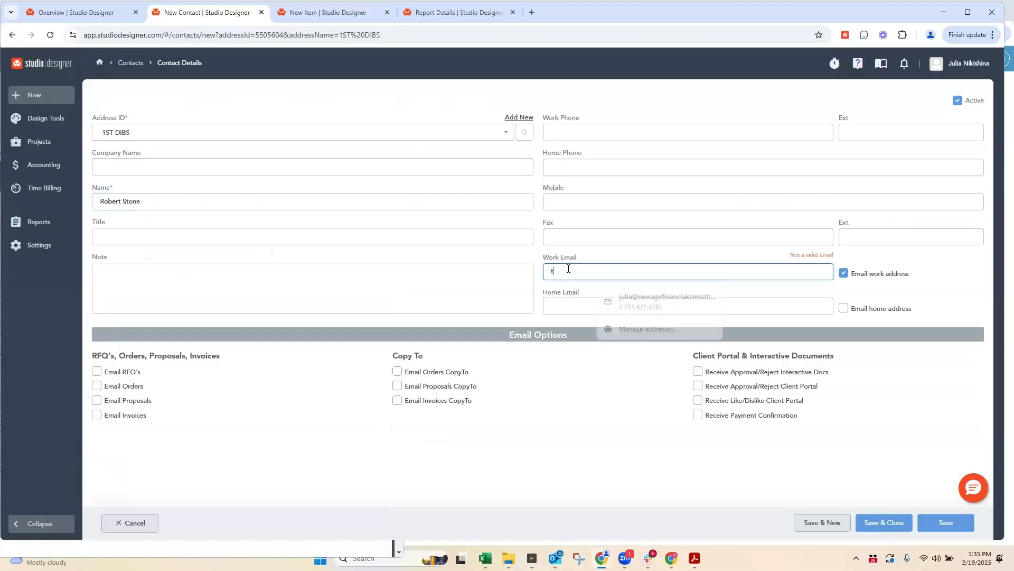
{"action": "key", "text": "BackSpace"}
{"action": "key", "text": "BackSpace"}
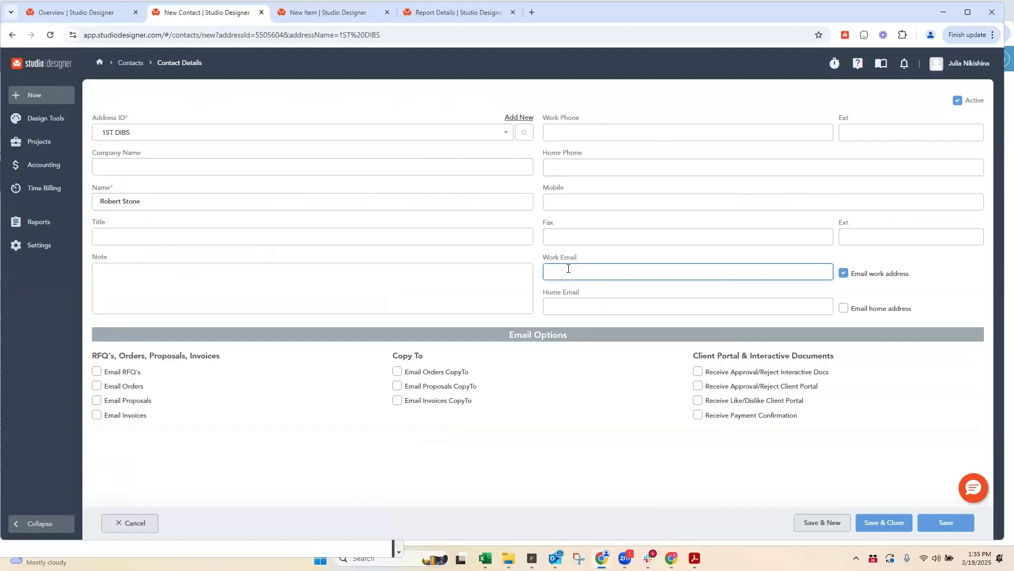
{"action": "left_click", "coordinate": [639, 299]}
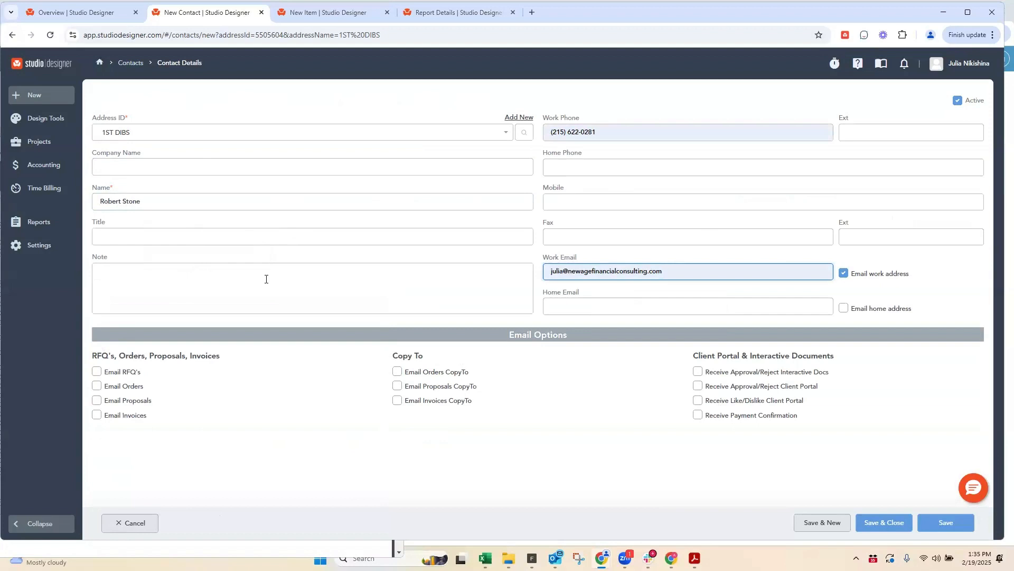
{"action": "left_click", "coordinate": [397, 372]}
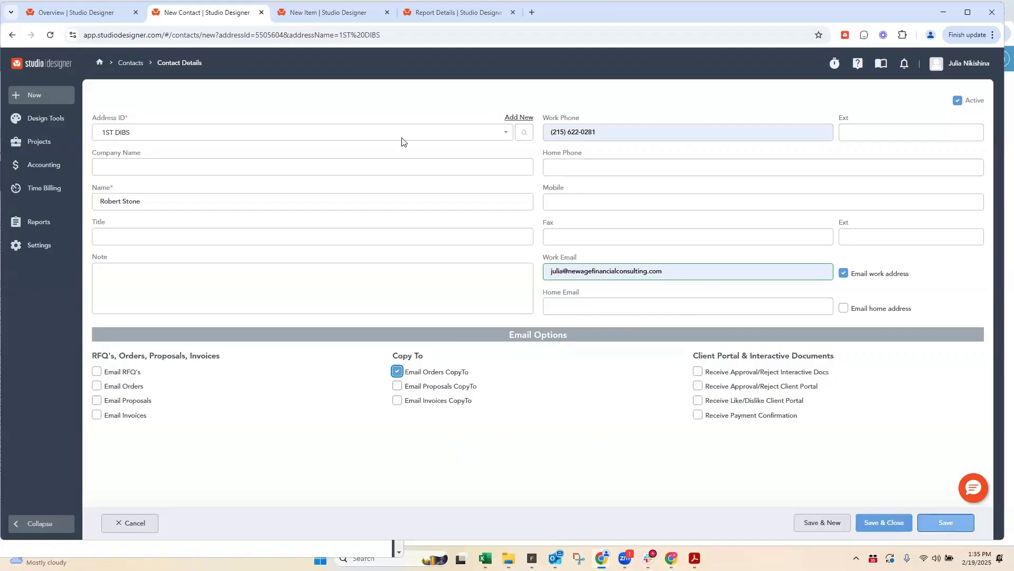
{"action": "left_click", "coordinate": [888, 523]}
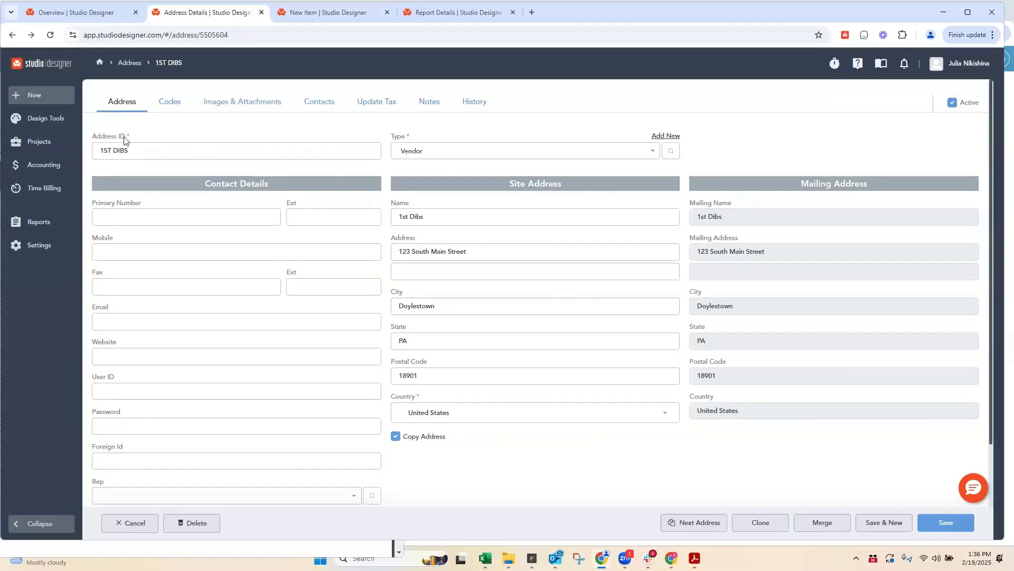
Step: Keep the Address ID of 1ST DIBS, clear the Name in its site address, and save the record
{"action": "left_click_drag", "start_coordinate": [127, 139], "coordinate": [92, 138]}
{"action": "left_click", "coordinate": [111, 138]}
{"action": "left_click", "coordinate": [92, 150]}
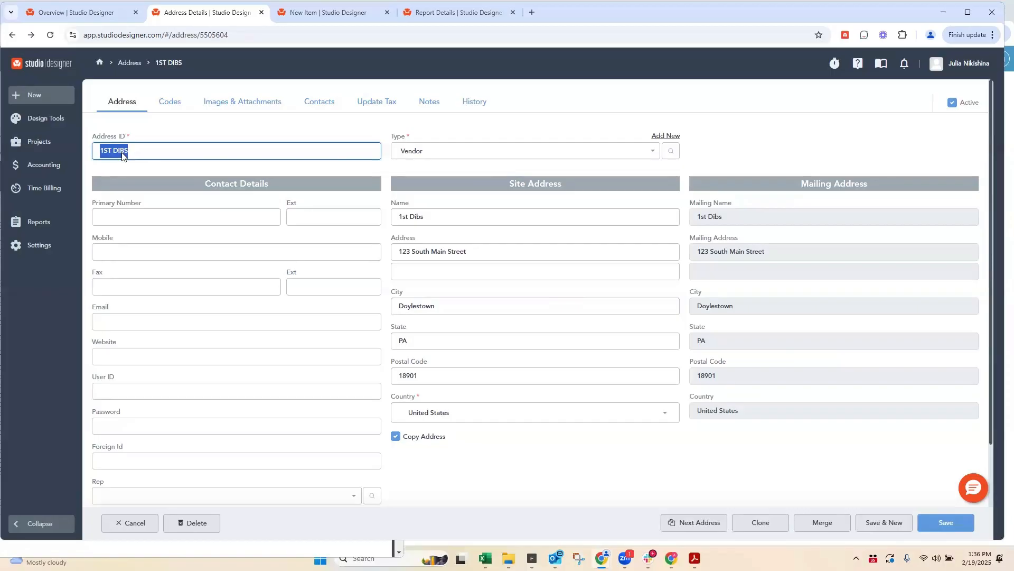
{"action": "key", "text": "Tab"}
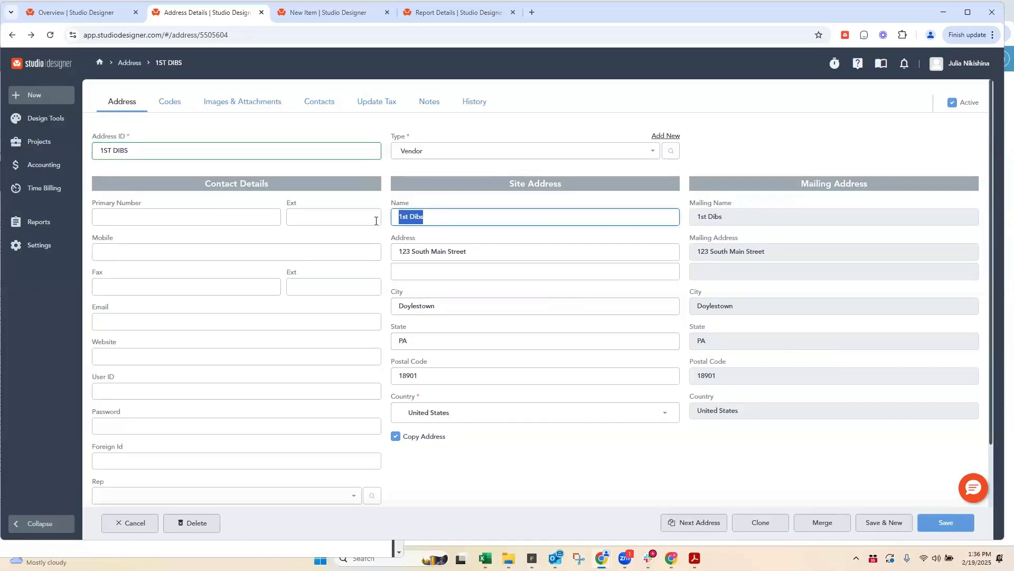
{"action": "key", "text": "BackSpace"}
{"action": "left_click", "coordinate": [503, 253]}
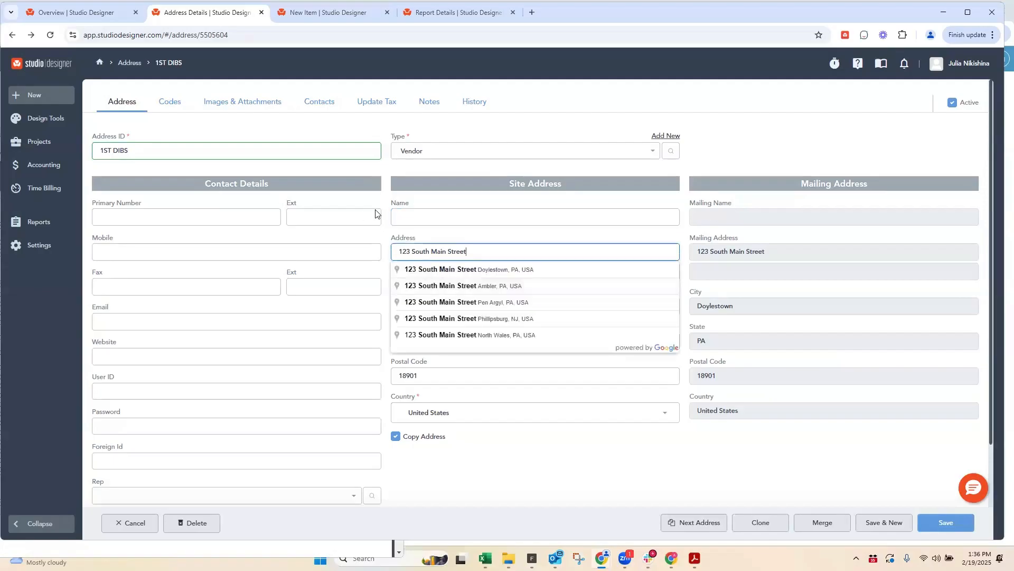
{"action": "left_click", "coordinate": [362, 194]}
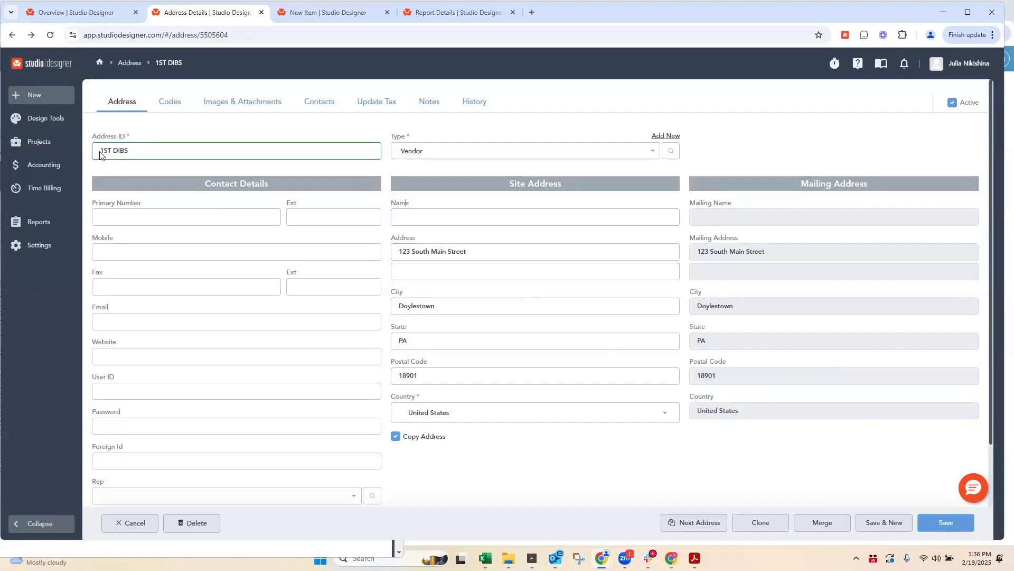
{"action": "double_click", "coordinate": [408, 204]}
{"action": "left_click", "coordinate": [946, 524]}
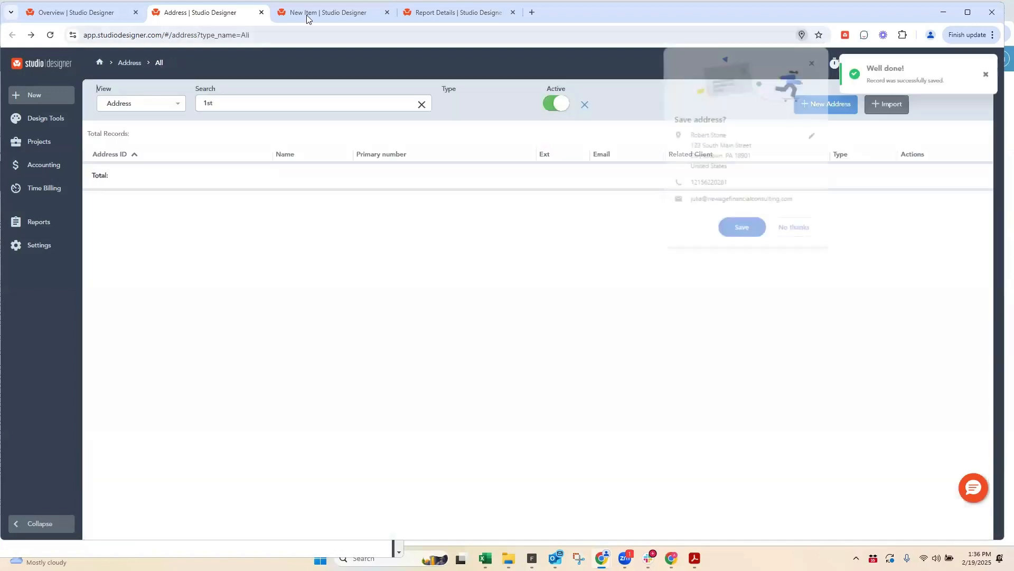
Step: Open the project orders, filter them by vendor 1ST DIBS, and open order 200593 to review its preview
{"action": "left_click", "coordinate": [306, 15]}
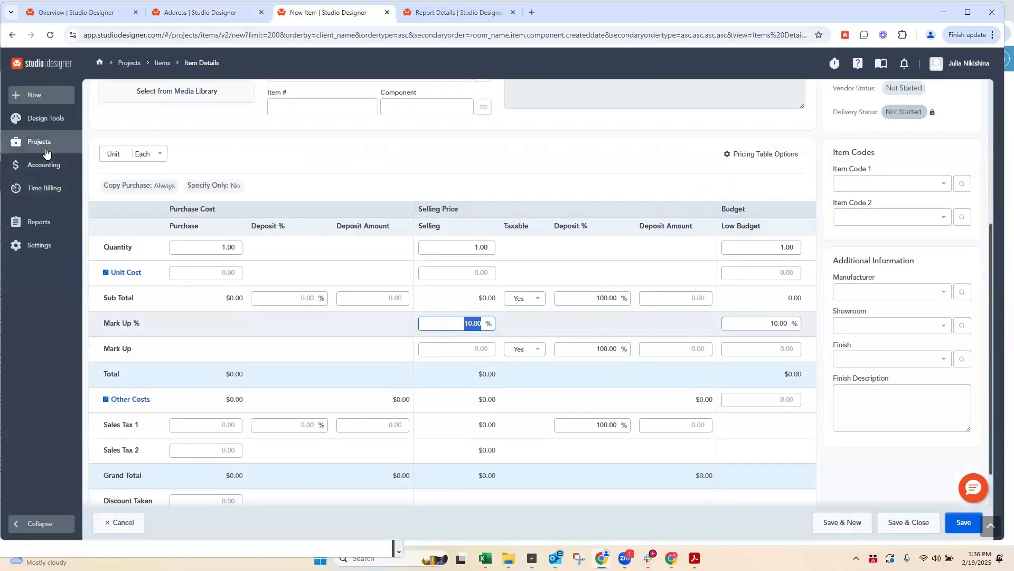
{"action": "mouse_move", "coordinate": [39, 142]}
{"action": "left_click", "coordinate": [111, 241]}
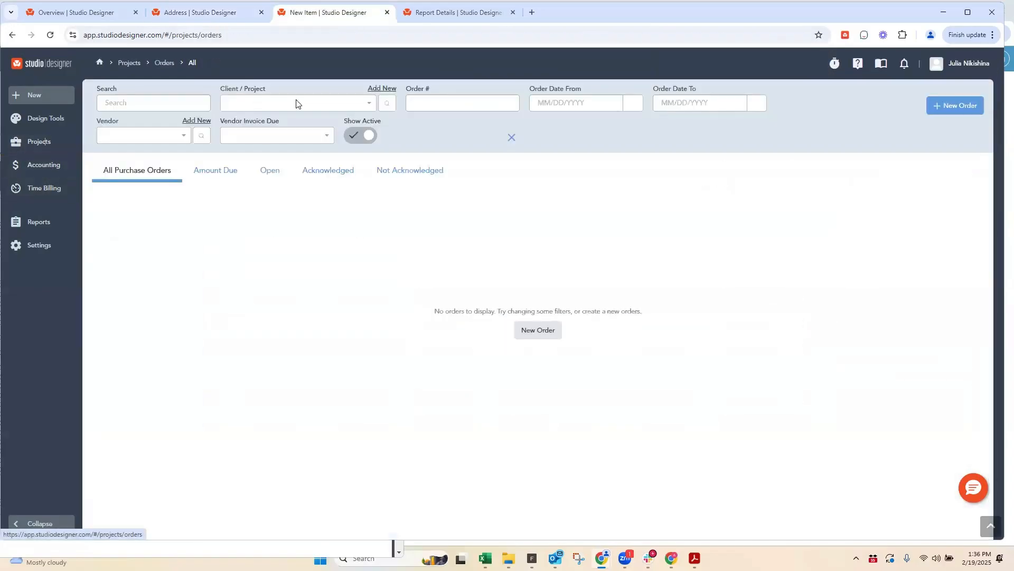
{"action": "left_click", "coordinate": [422, 102]}
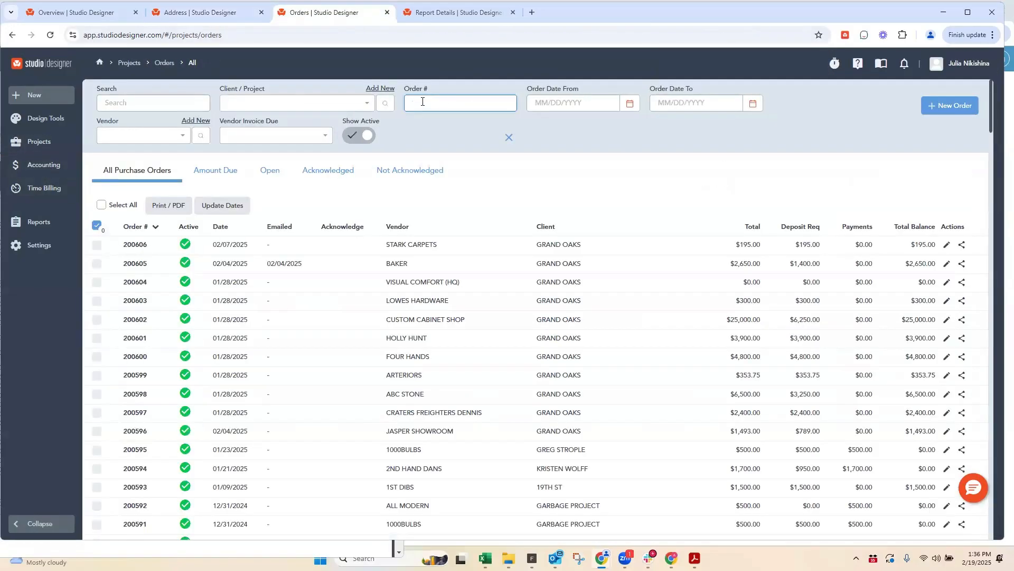
{"action": "left_click", "coordinate": [140, 137]}
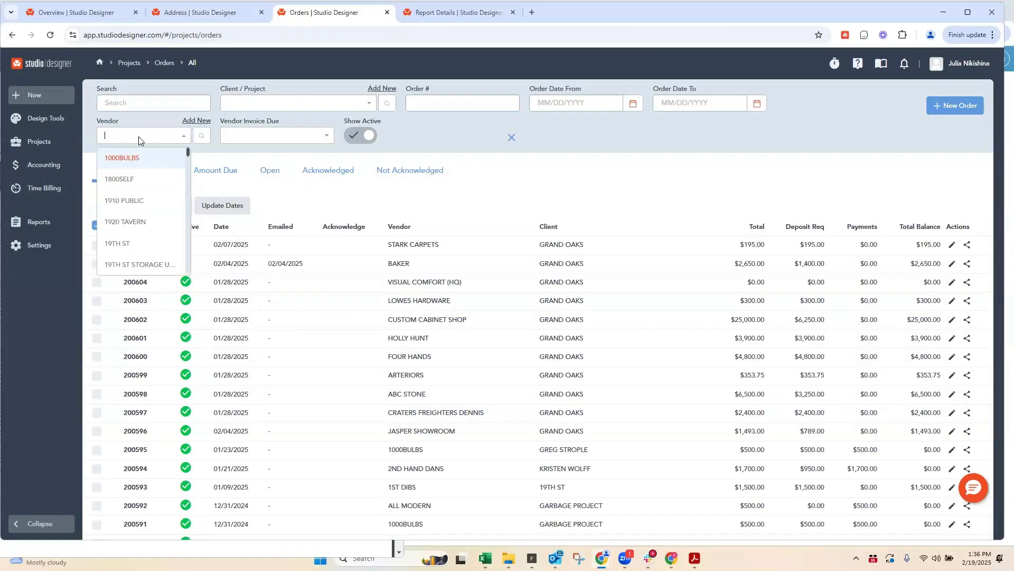
{"action": "type", "text": "1st"}
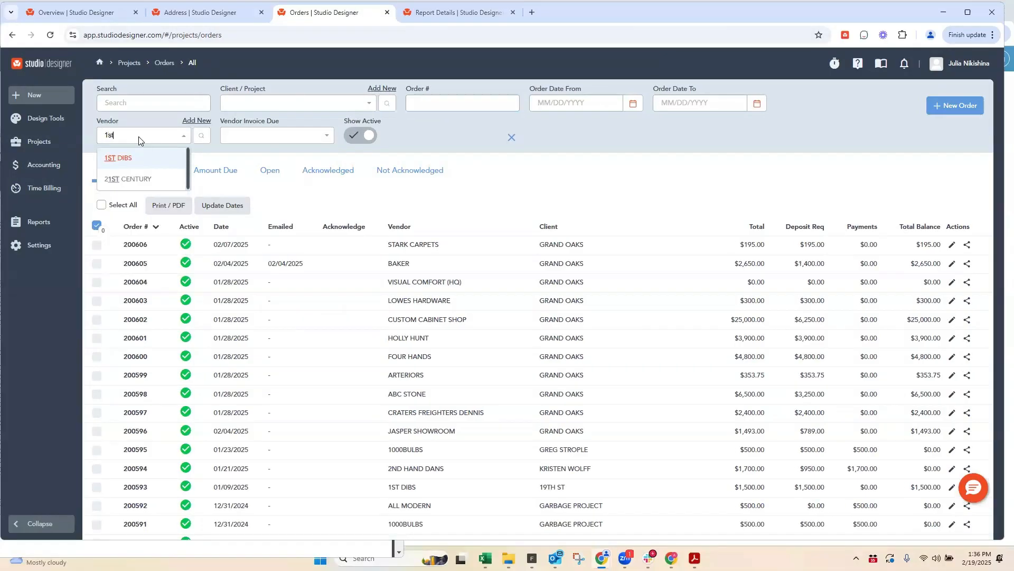
{"action": "left_click", "coordinate": [120, 158]}
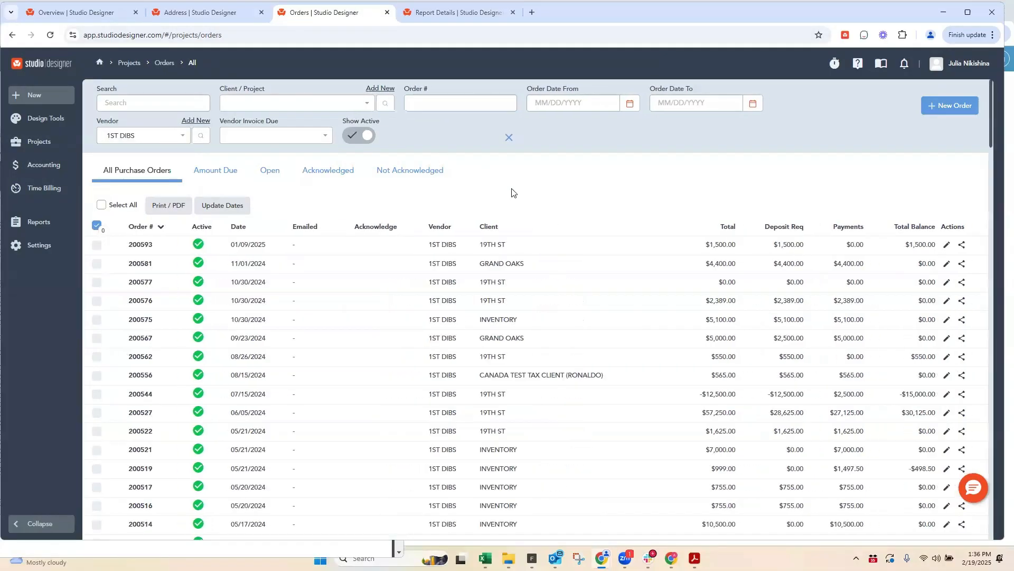
{"action": "left_click", "coordinate": [140, 244]}
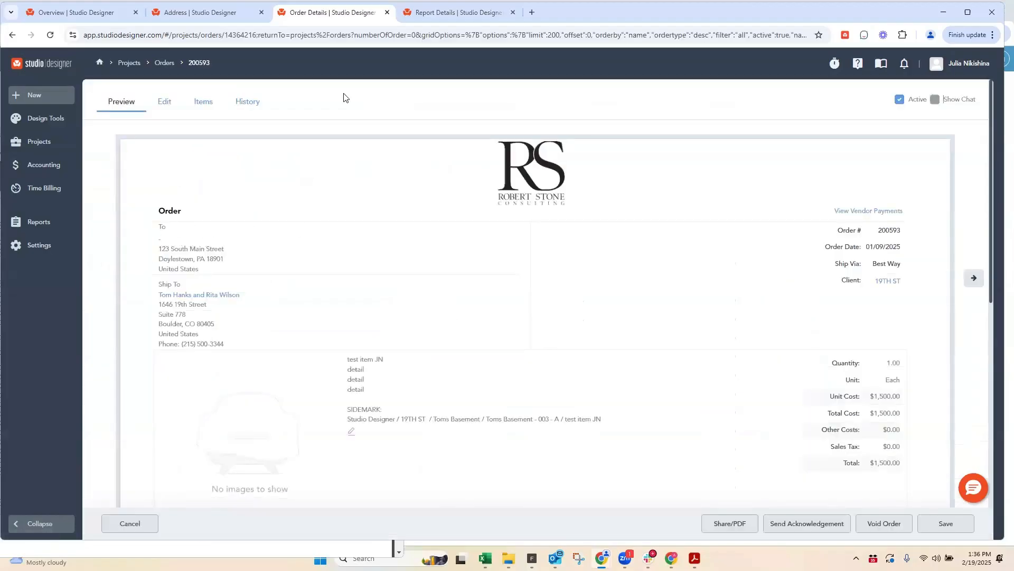
Step: Reopen the 1ST DIBS address record and set the Name in its site address to "1st Dibs"
{"action": "left_click", "coordinate": [172, 16]}
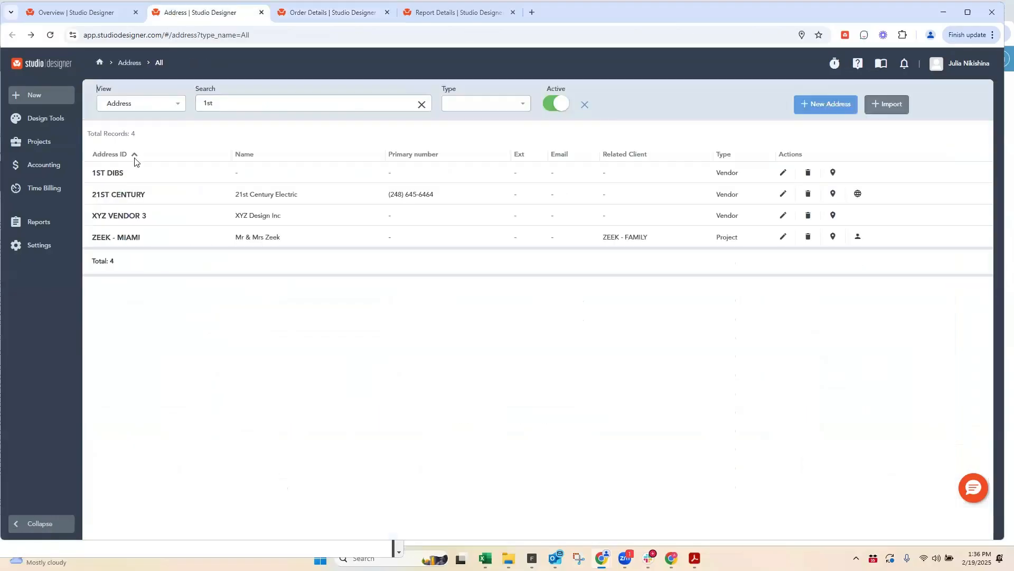
{"action": "left_click", "coordinate": [105, 176]}
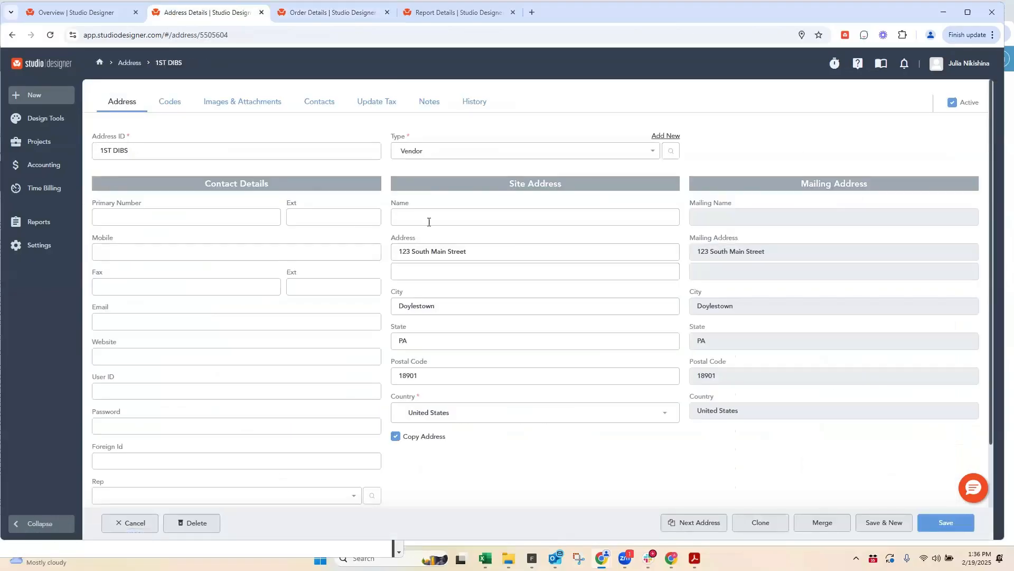
{"action": "left_click", "coordinate": [411, 216]}
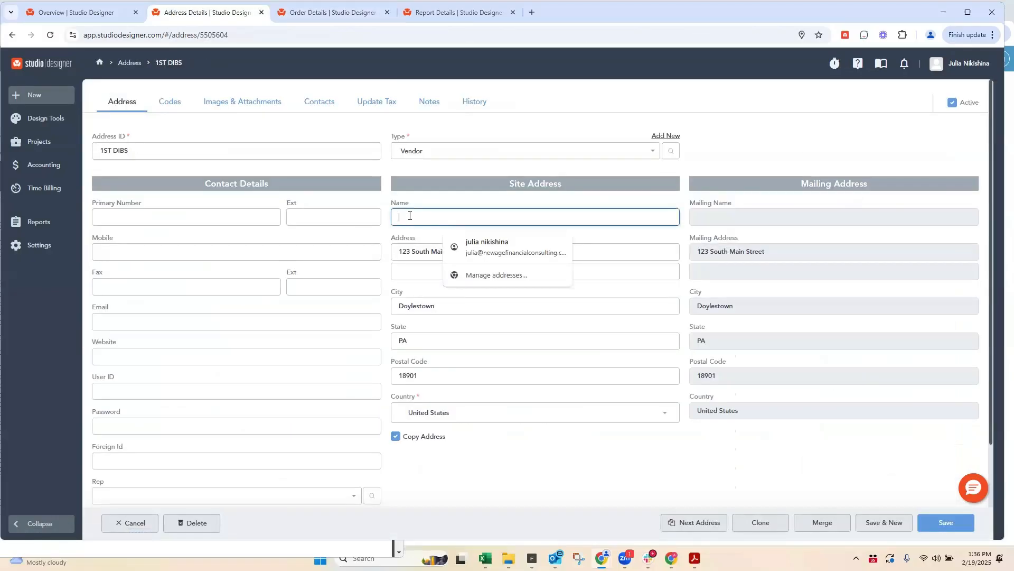
{"action": "type", "text": "1st Dibs"}
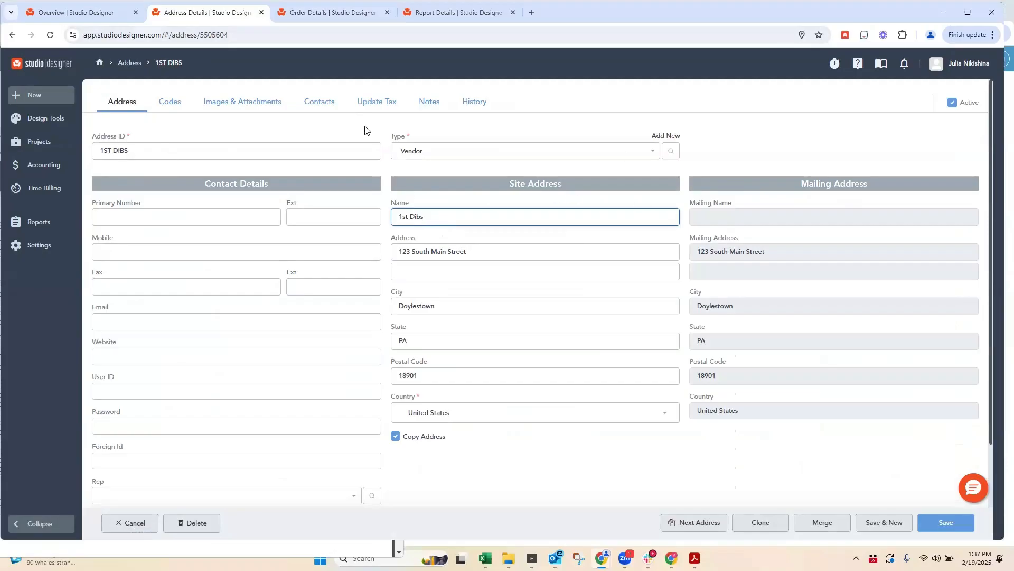
Step: Add a timestamp to the notes of 1ST DIBS, and replace it with the note "Banking info"
{"action": "left_click", "coordinate": [428, 103]}
{"action": "left_click", "coordinate": [120, 136]}
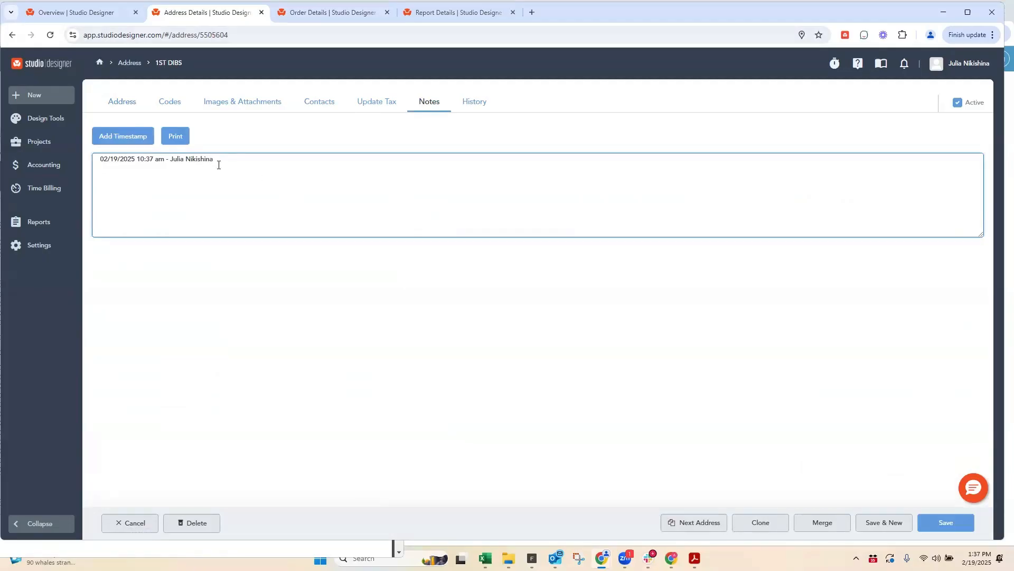
{"action": "left_click_drag", "start_coordinate": [213, 159], "coordinate": [74, 168]}
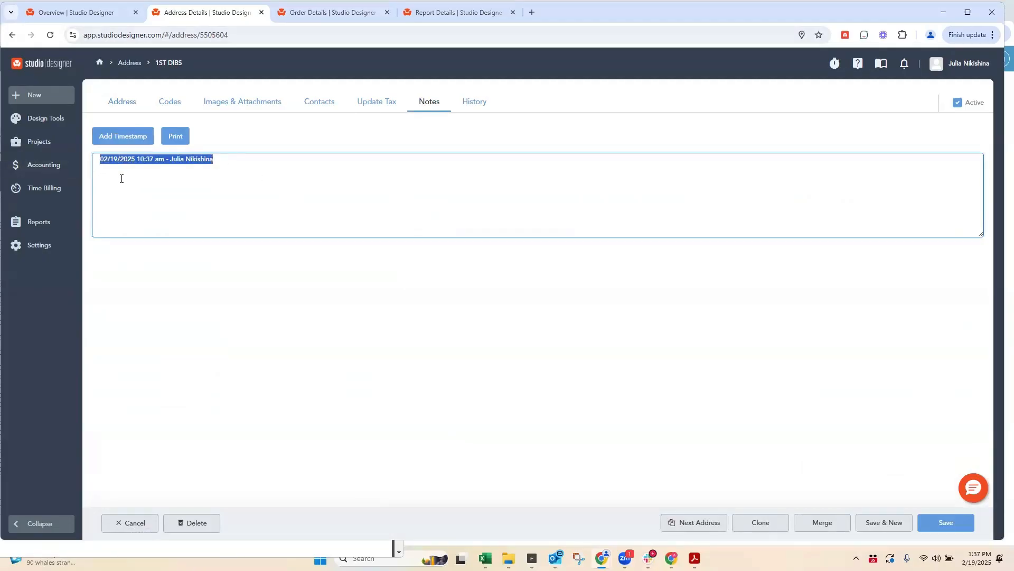
{"action": "key", "text": "BackSpace"}
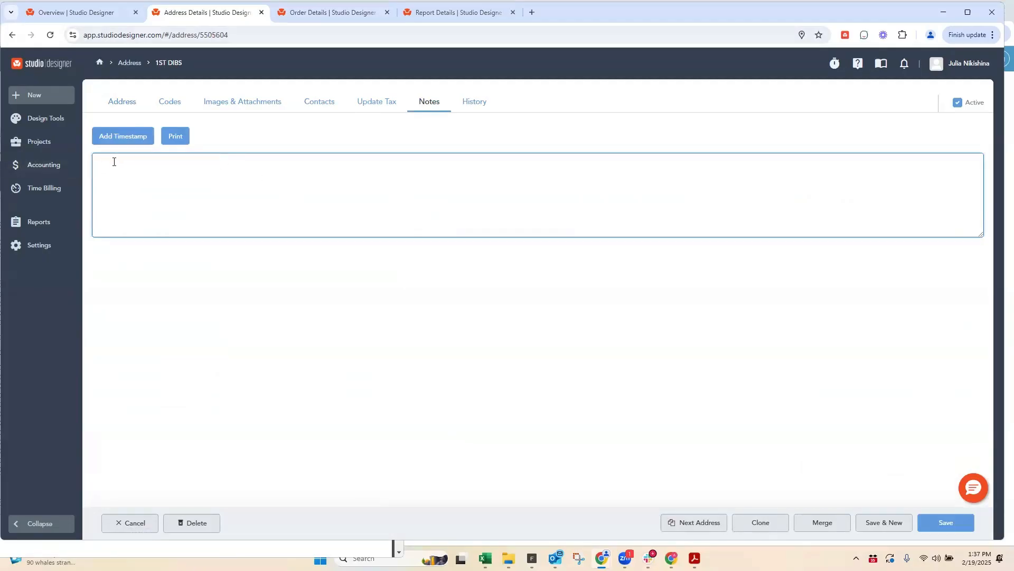
{"action": "type", "text": "Banking information"}
Step: Review the attachments and Update Tax information of 1ST DIBS, and save the record
{"action": "left_click", "coordinate": [245, 102]}
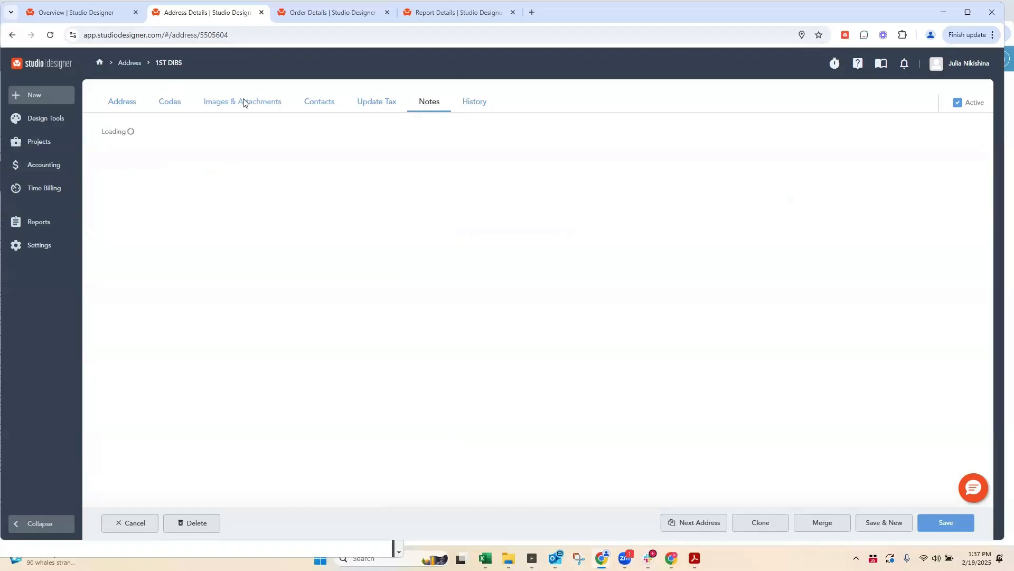
{"action": "left_click", "coordinate": [385, 103]}
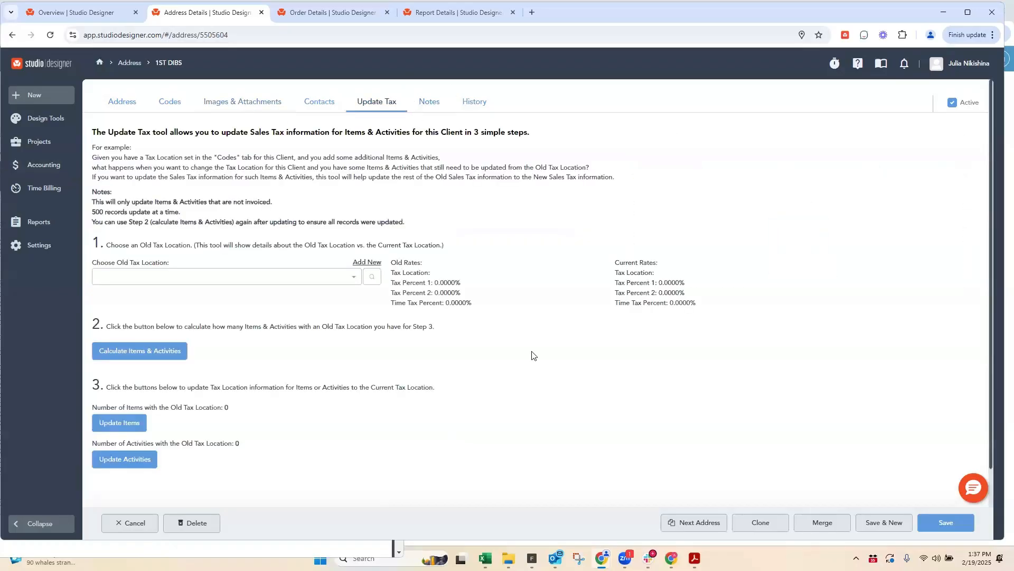
{"action": "left_click", "coordinate": [945, 522]}
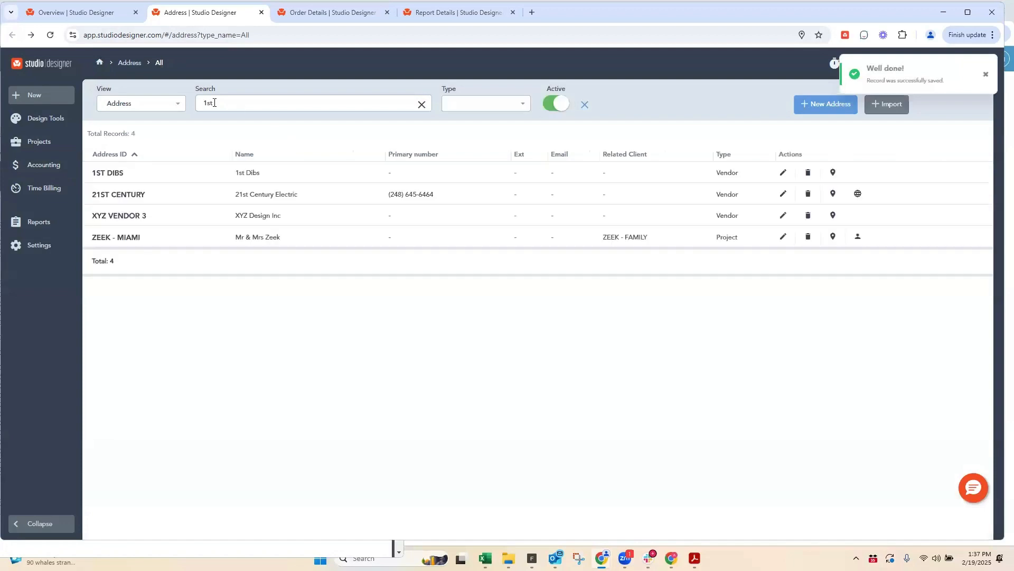
Step: Search the address list for "19th" among clients, switch the type filter to Project, and open the 19TH ST record for editing
{"action": "double_click", "coordinate": [214, 102]}
{"action": "left_click", "coordinate": [422, 104]}
{"action": "left_click", "coordinate": [456, 106]}
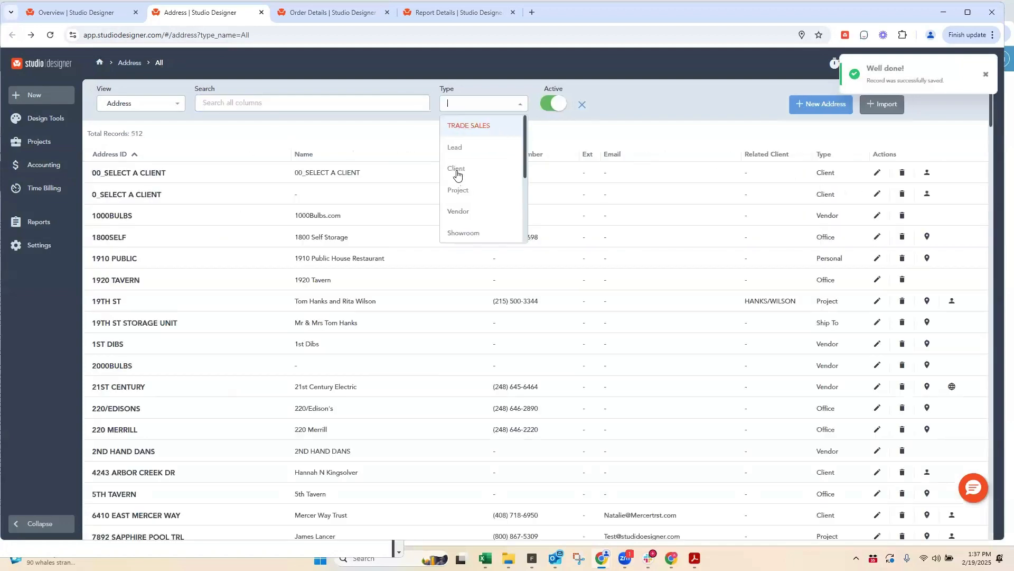
{"action": "left_click", "coordinate": [456, 169]}
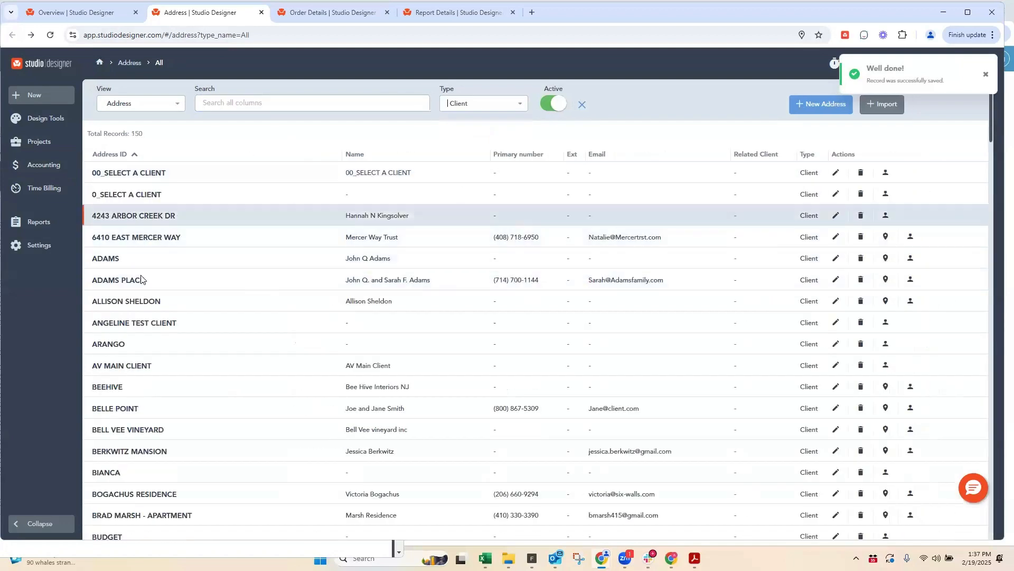
{"action": "left_click", "coordinate": [224, 99]}
{"action": "type", "text": "19th"}
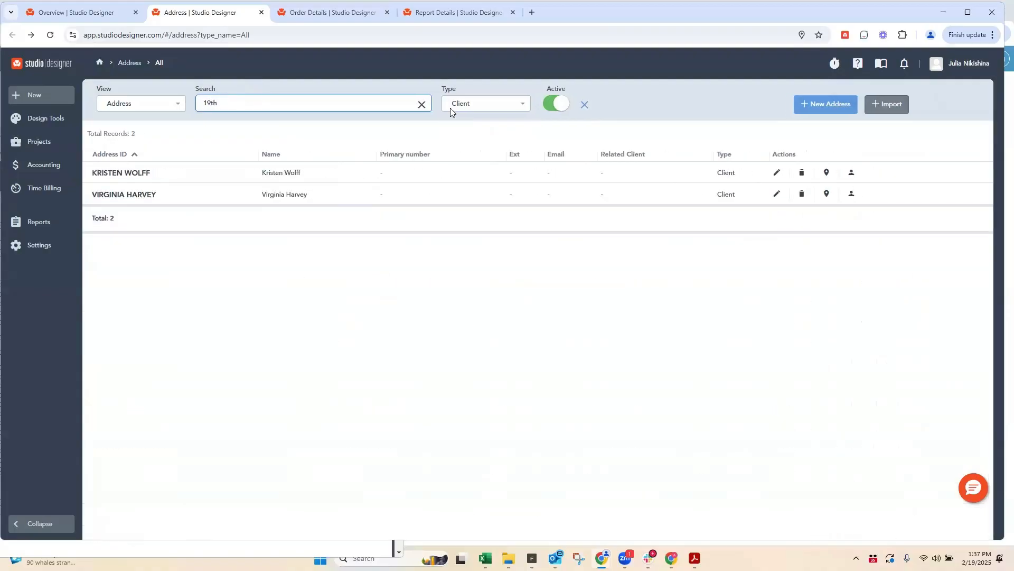
{"action": "left_click", "coordinate": [480, 109]}
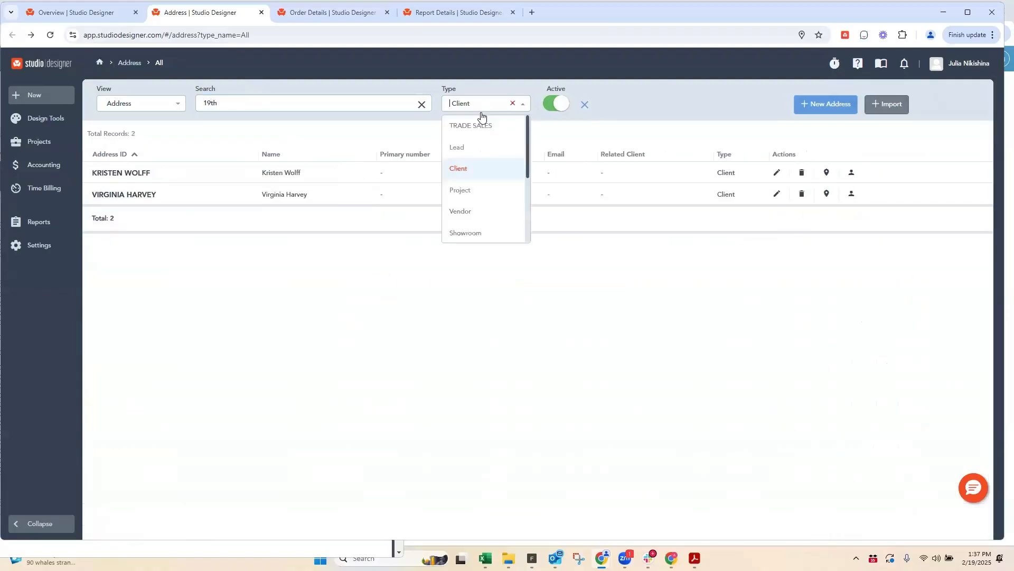
{"action": "left_click", "coordinate": [474, 191]}
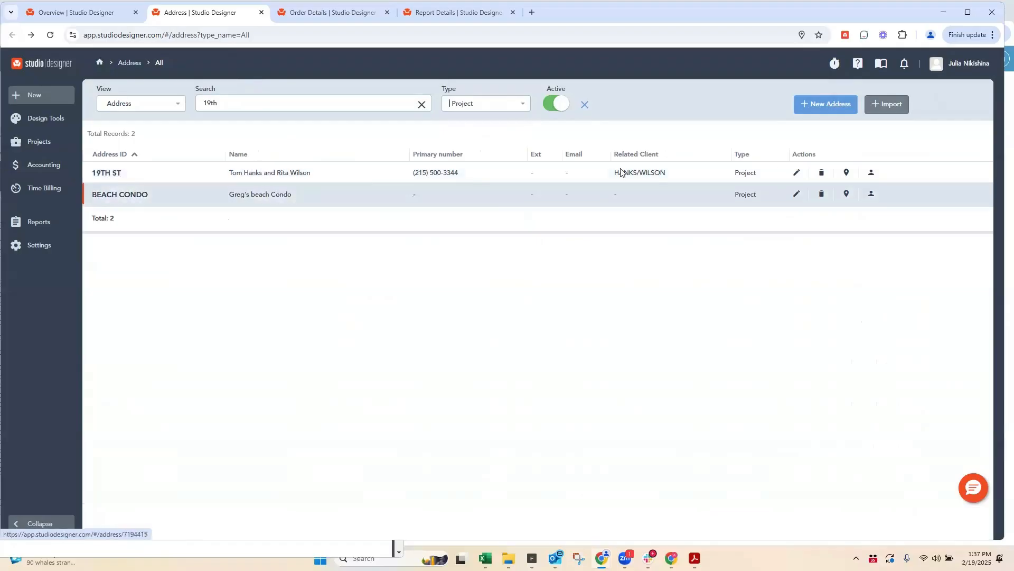
{"action": "left_click", "coordinate": [797, 173]}
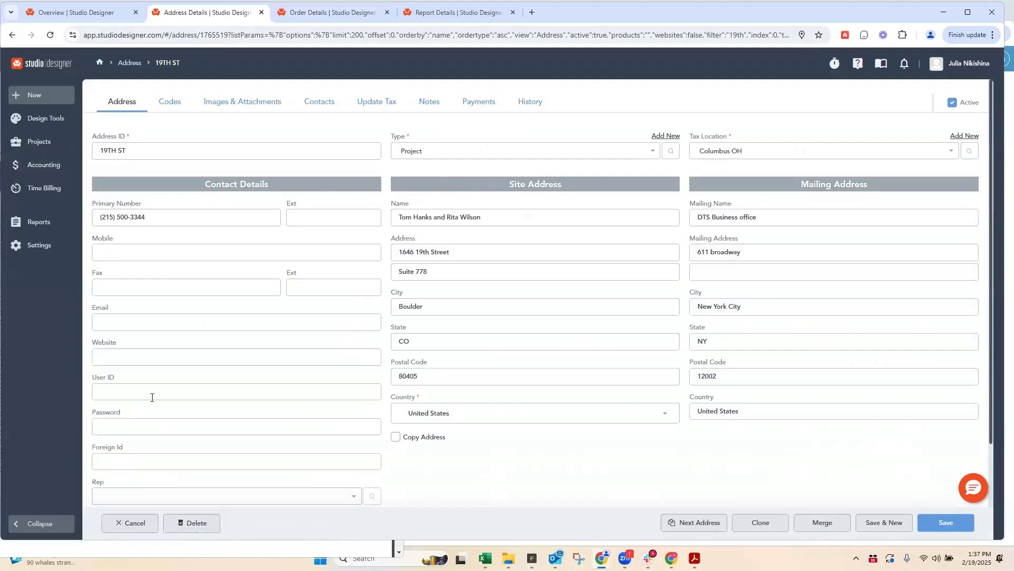
Step: Check the Email field of 19TH ST, enable Email Proposals for its first listed contact, and save and close the contact
{"action": "left_click", "coordinate": [120, 324]}
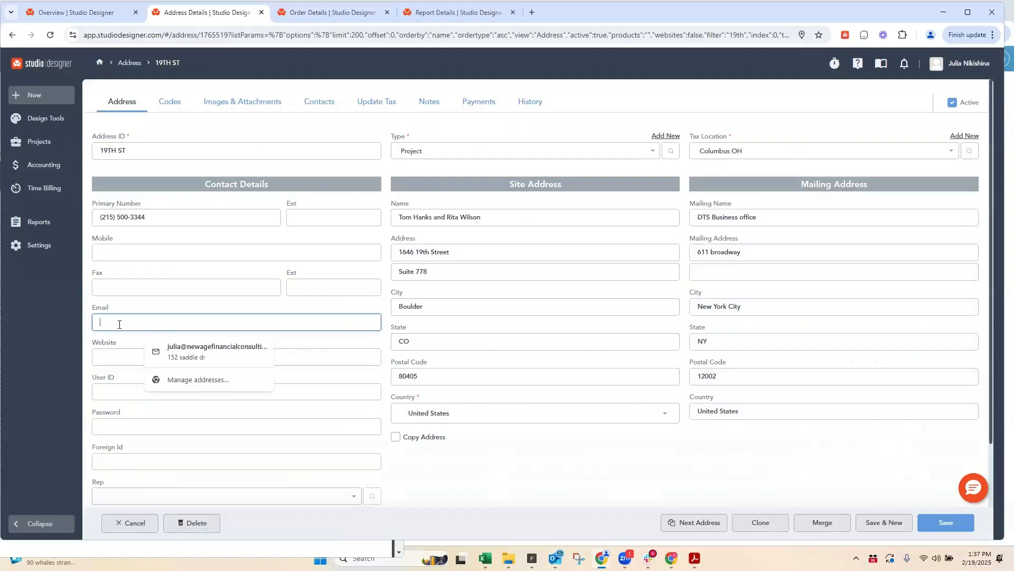
{"action": "left_click", "coordinate": [317, 101]}
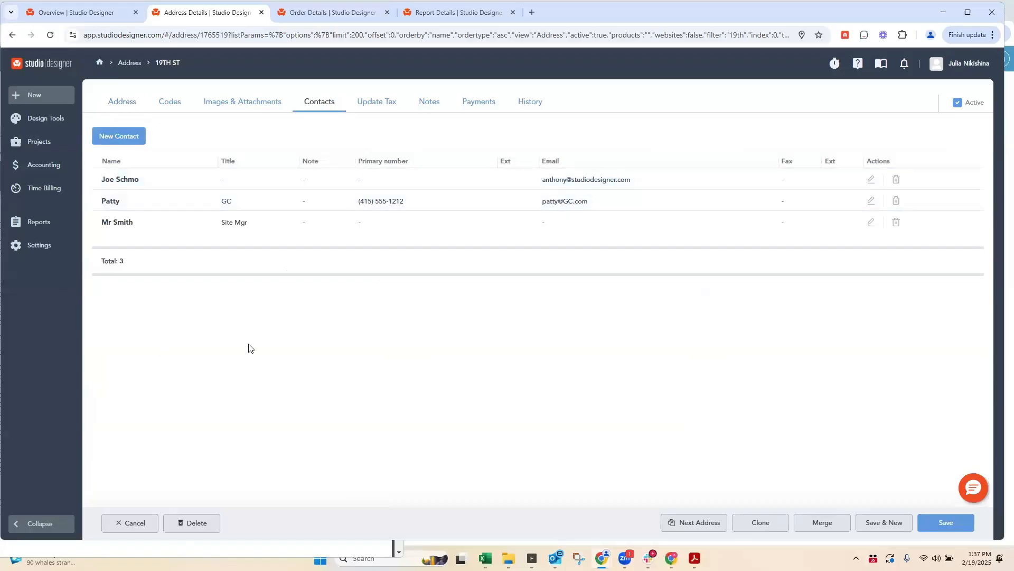
{"action": "left_click", "coordinate": [872, 180]}
{"action": "left_click", "coordinate": [70, 388]}
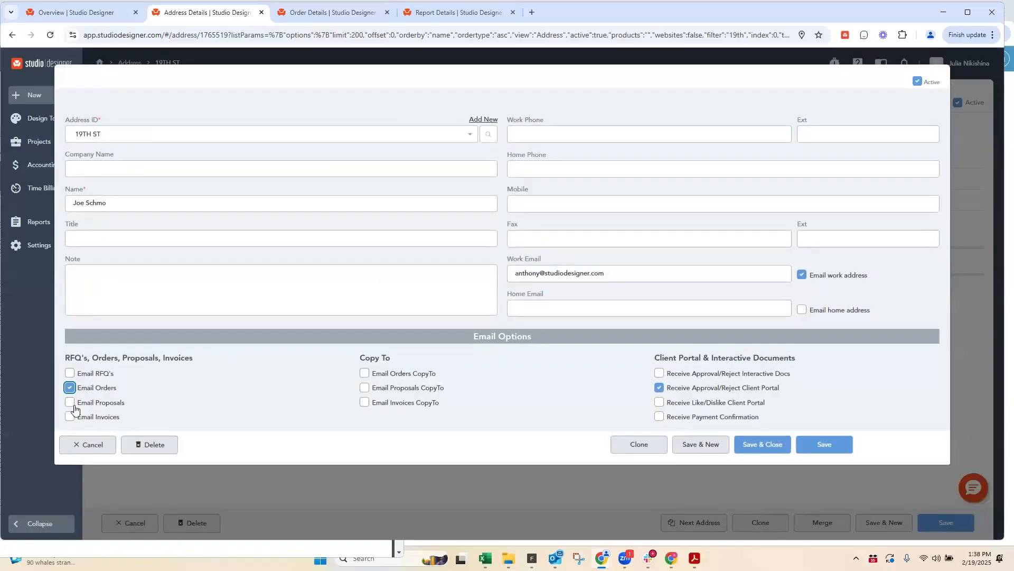
{"action": "left_click", "coordinate": [70, 390]}
{"action": "left_click", "coordinate": [71, 402]}
{"action": "left_click", "coordinate": [786, 447]}
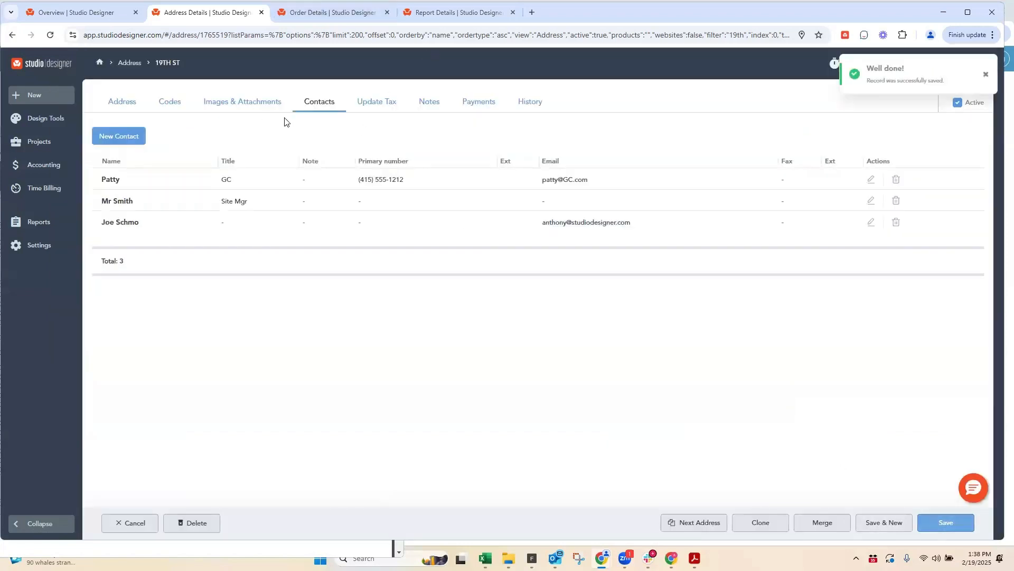
Step: Compare the Client Sidemark in the codes of 19TH ST with the sidemark in the refreshed share preview of order 200593
{"action": "left_click", "coordinate": [172, 103]}
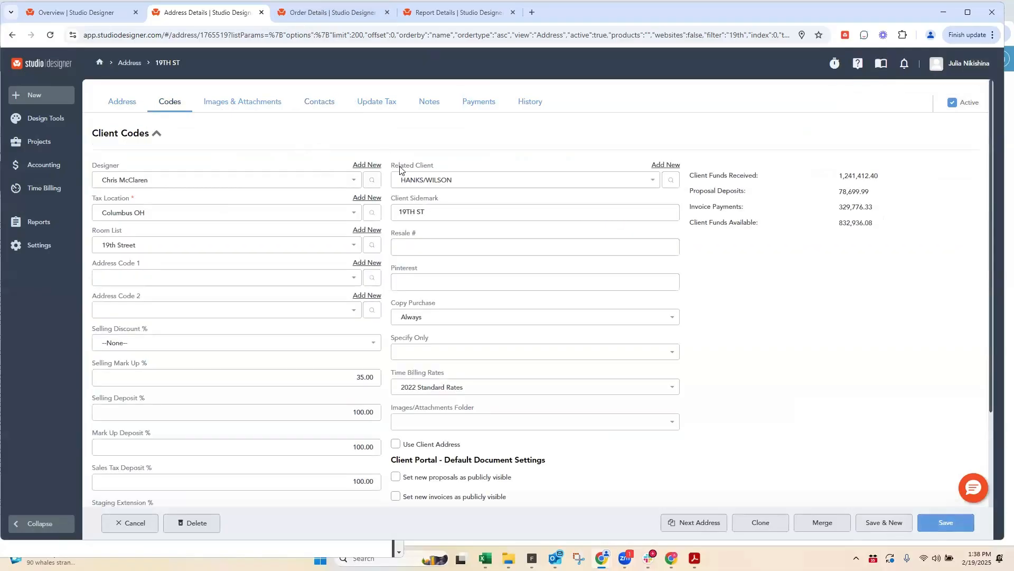
{"action": "left_click_drag", "start_coordinate": [449, 200], "coordinate": [388, 200]}
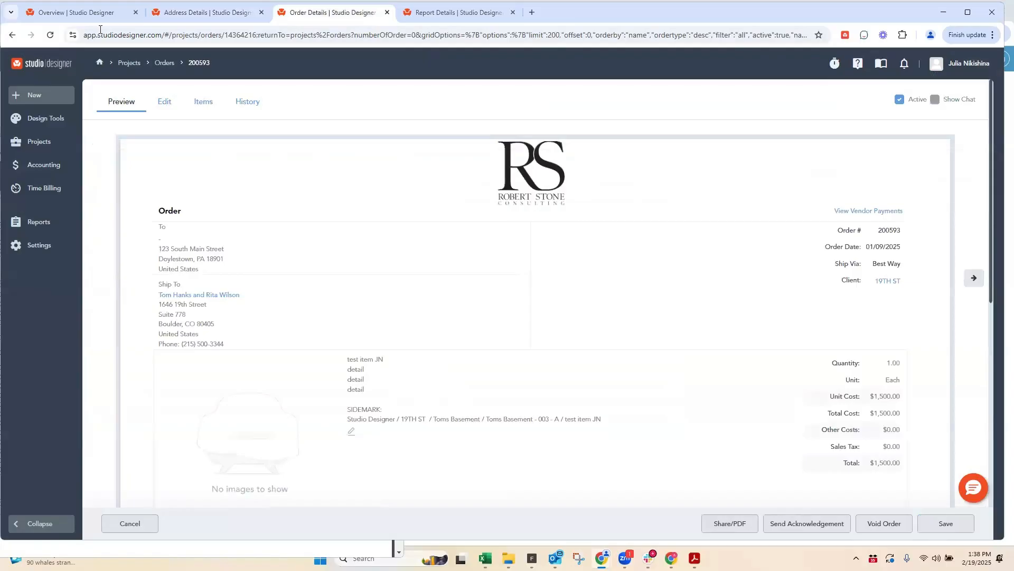
{"action": "key", "text": "F5"}
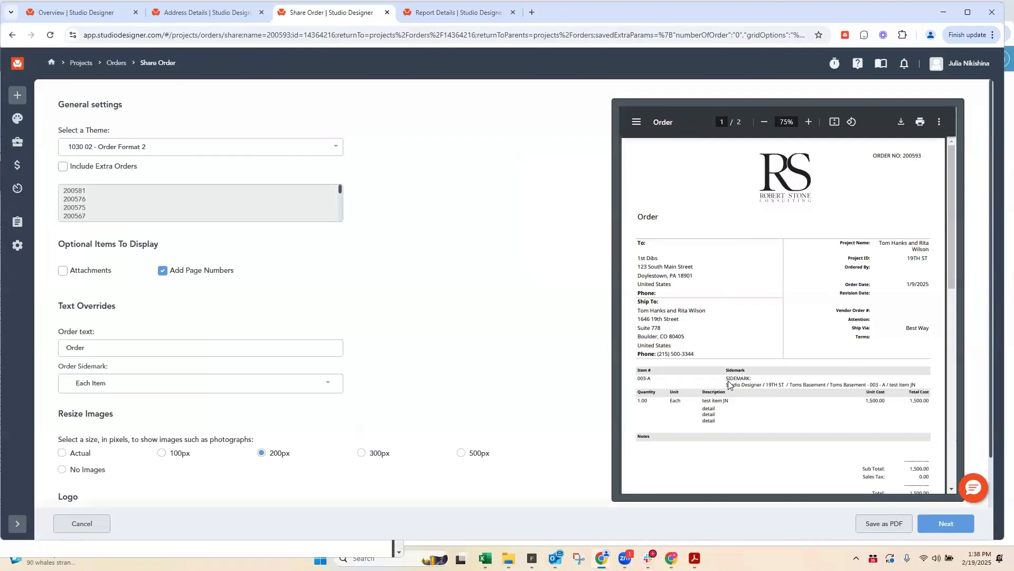
{"action": "left_click_drag", "start_coordinate": [726, 385], "coordinate": [776, 385]}
{"action": "left_click_drag", "start_coordinate": [767, 385], "coordinate": [925, 389]}
{"action": "double_click", "coordinate": [787, 385]}
{"action": "left_click", "coordinate": [777, 385]}
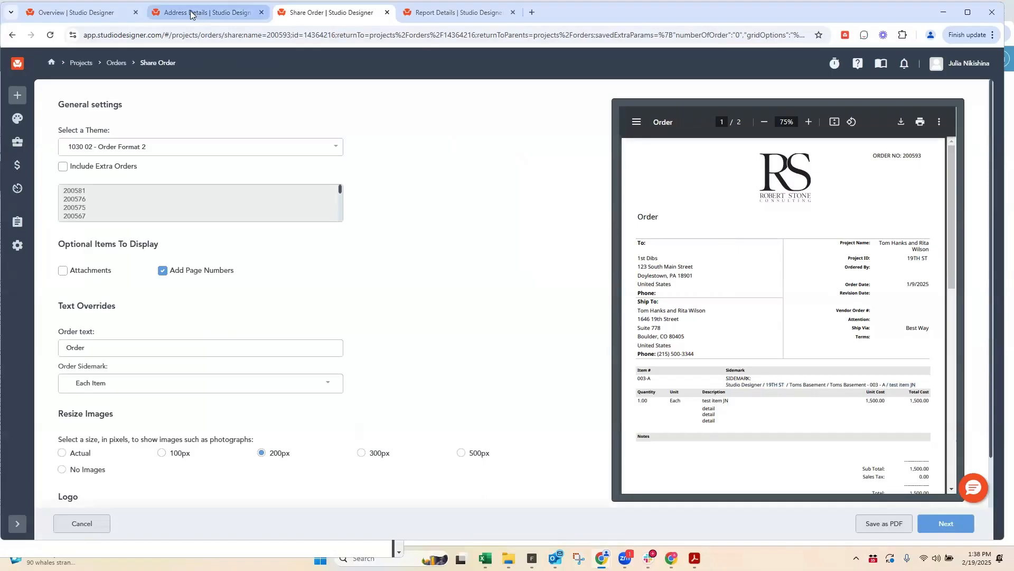
Step: Return to the 19TH ST record and examine the Address ID in its address details
{"action": "mouse_move", "coordinate": [190, 15]}
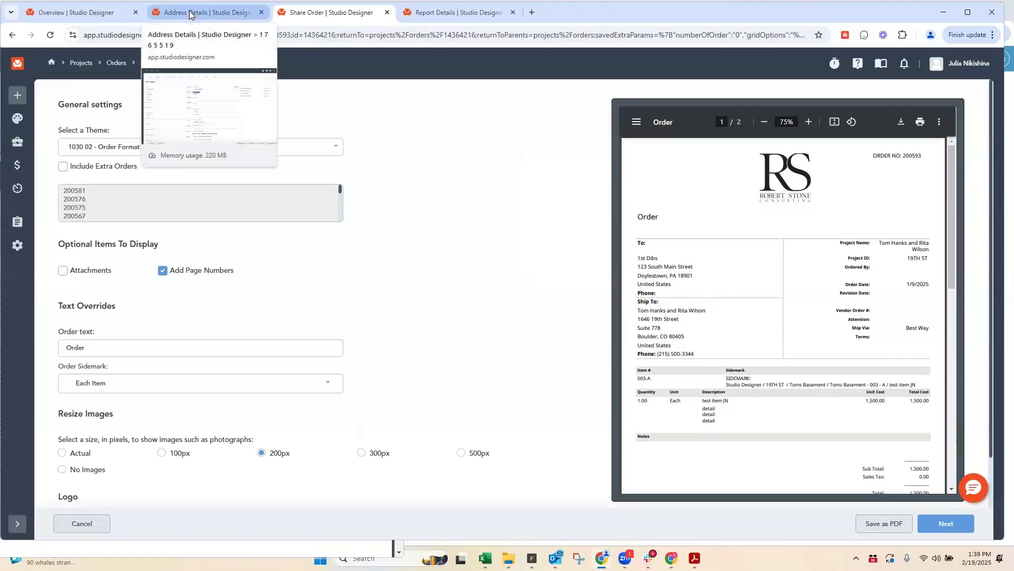
{"action": "left_click", "coordinate": [190, 14]}
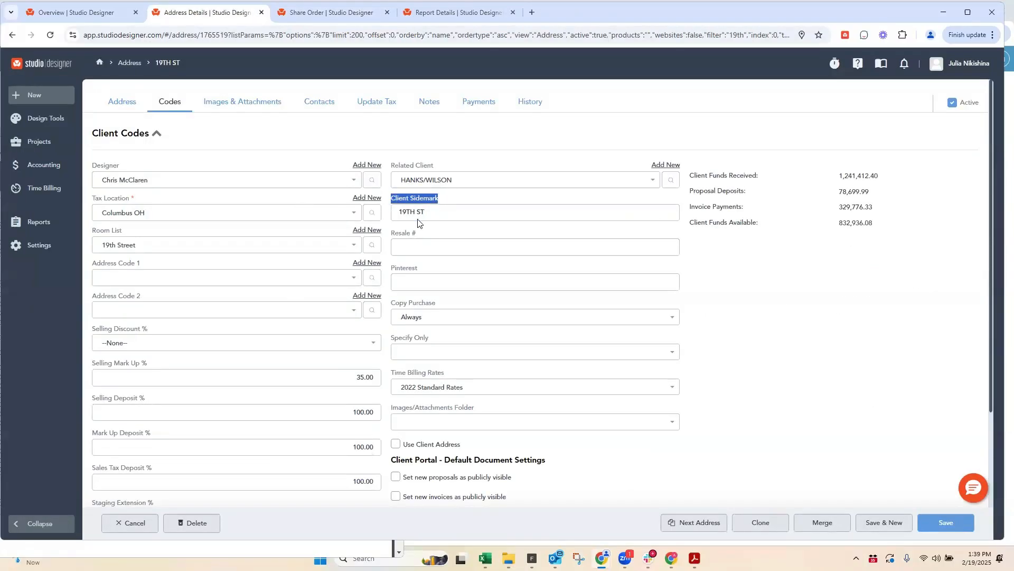
{"action": "left_click", "coordinate": [126, 104]}
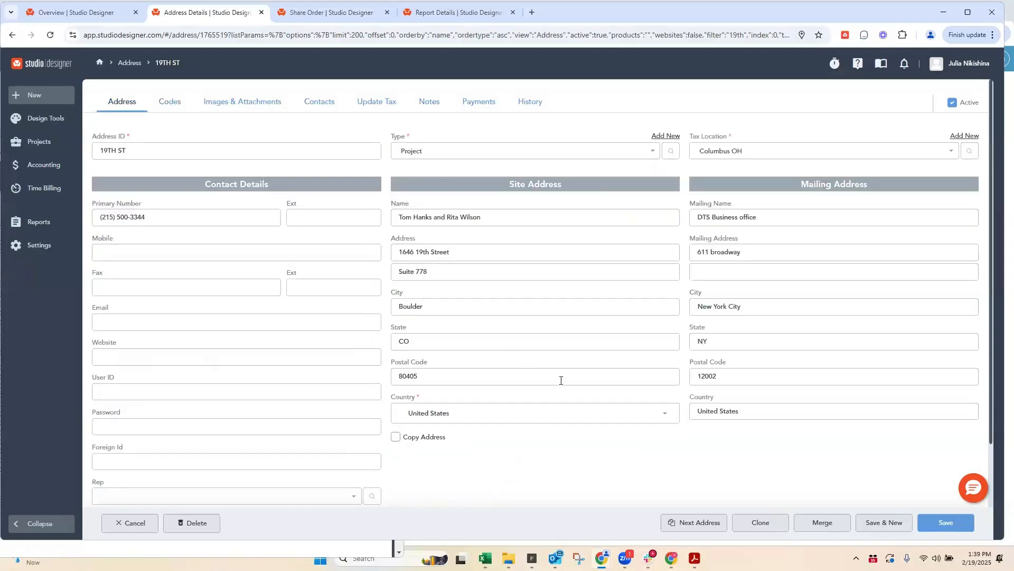
{"action": "left_click_drag", "start_coordinate": [140, 154], "coordinate": [91, 152]}
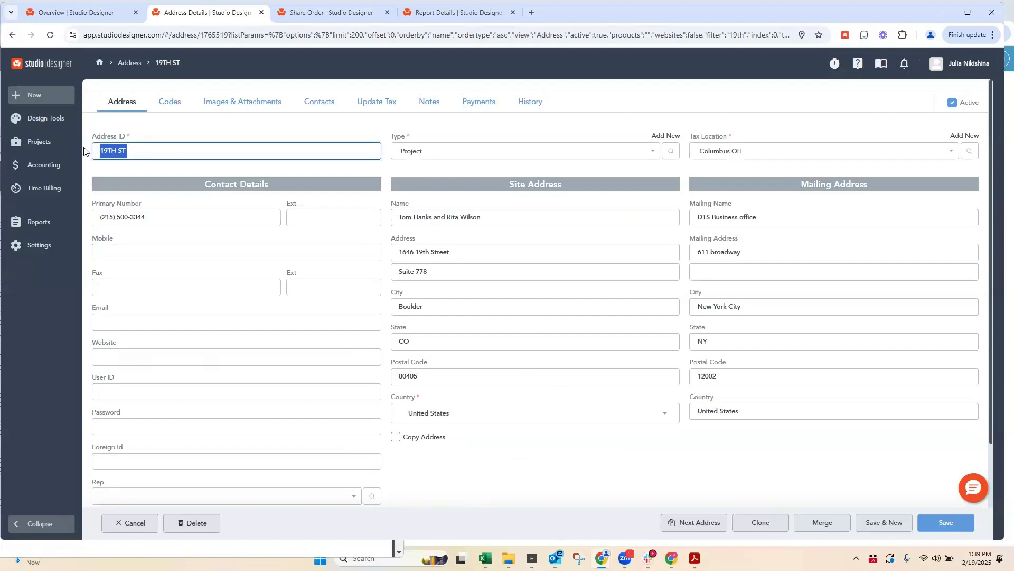
Step: Check the Client Sidemark of the 19TH ST record, change its Address ID to 19TH ST TEST, and save
{"action": "left_click", "coordinate": [167, 104]}
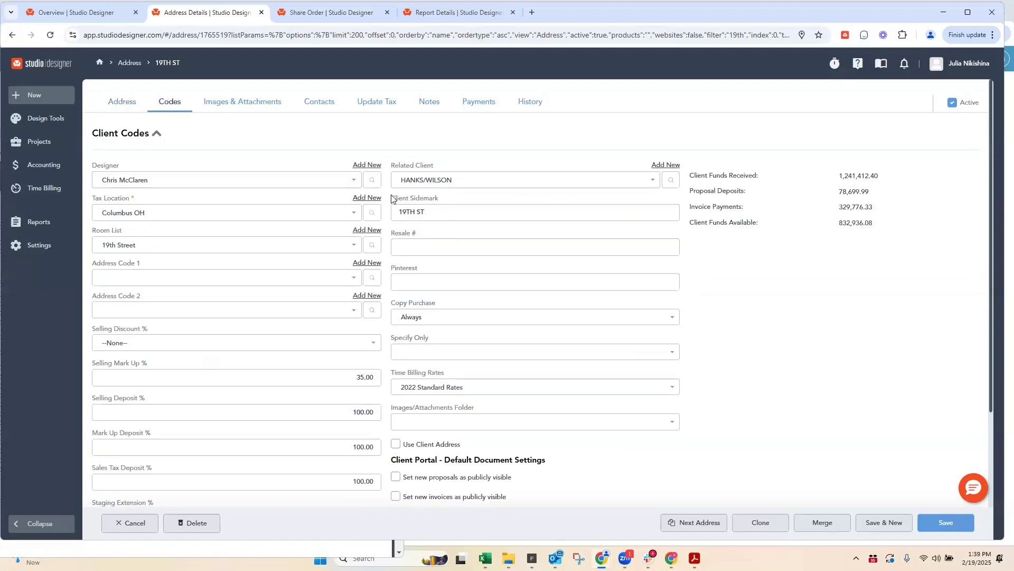
{"action": "left_click_drag", "start_coordinate": [391, 197], "coordinate": [444, 197]}
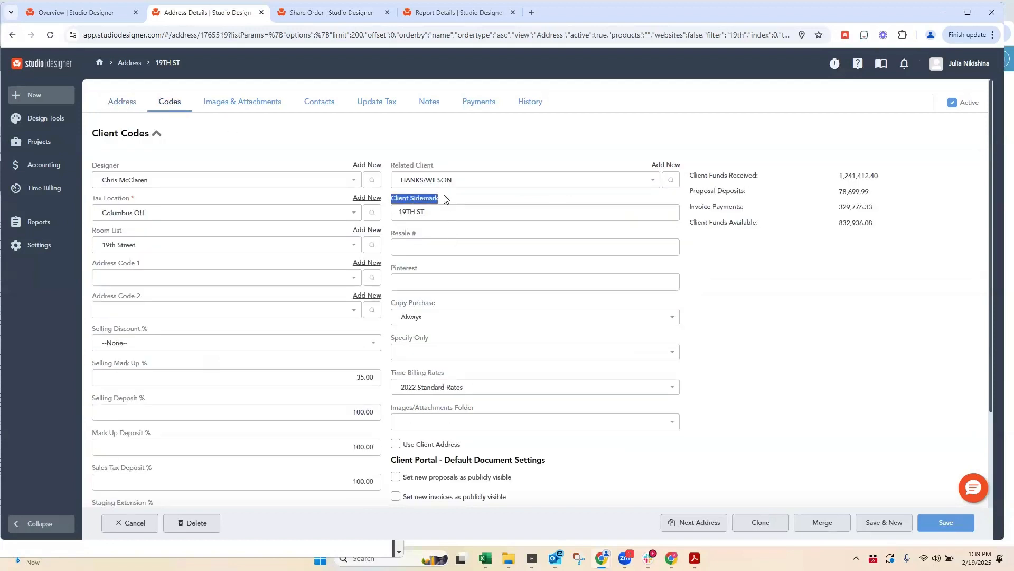
{"action": "left_click", "coordinate": [129, 102]}
{"action": "left_click", "coordinate": [144, 146]}
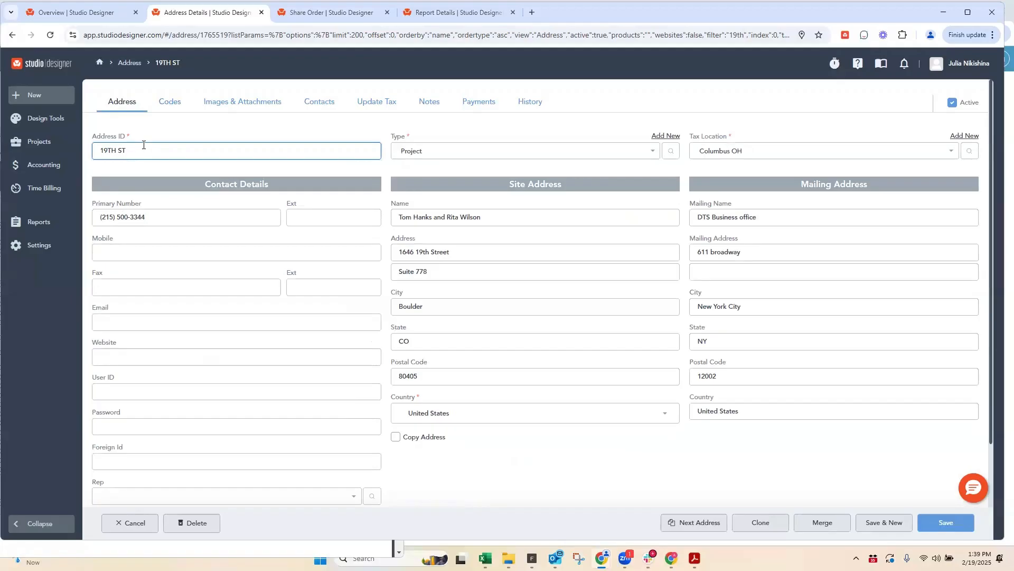
{"action": "type", "text": "TEST"}
{"action": "left_click", "coordinate": [169, 102]}
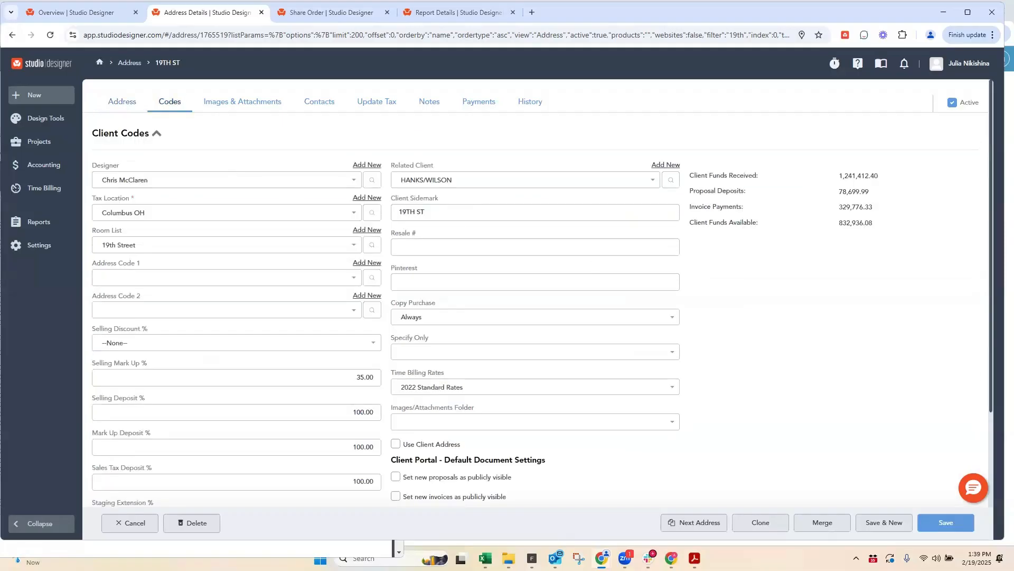
{"action": "left_click", "coordinate": [946, 522]}
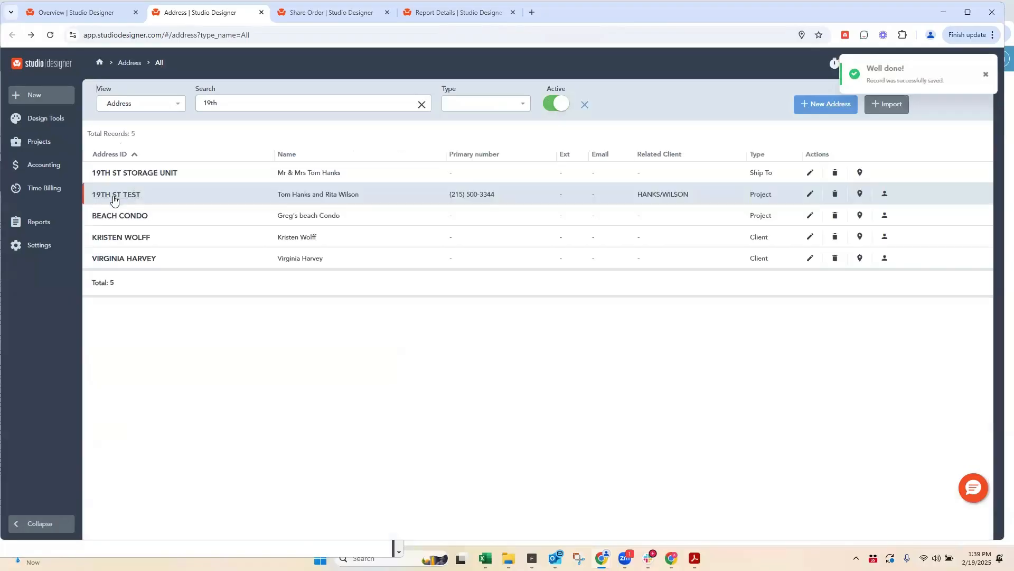
Step: Reopen the 19TH ST TEST record, set its Client Sidemark to "Tom hanks", and save it
{"action": "left_click", "coordinate": [114, 195]}
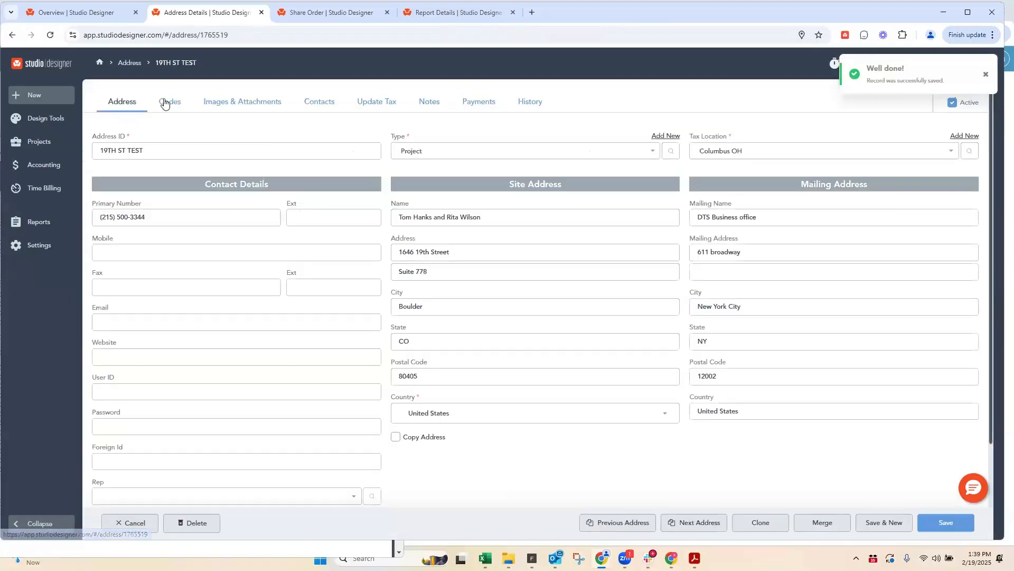
{"action": "left_click", "coordinate": [165, 103]}
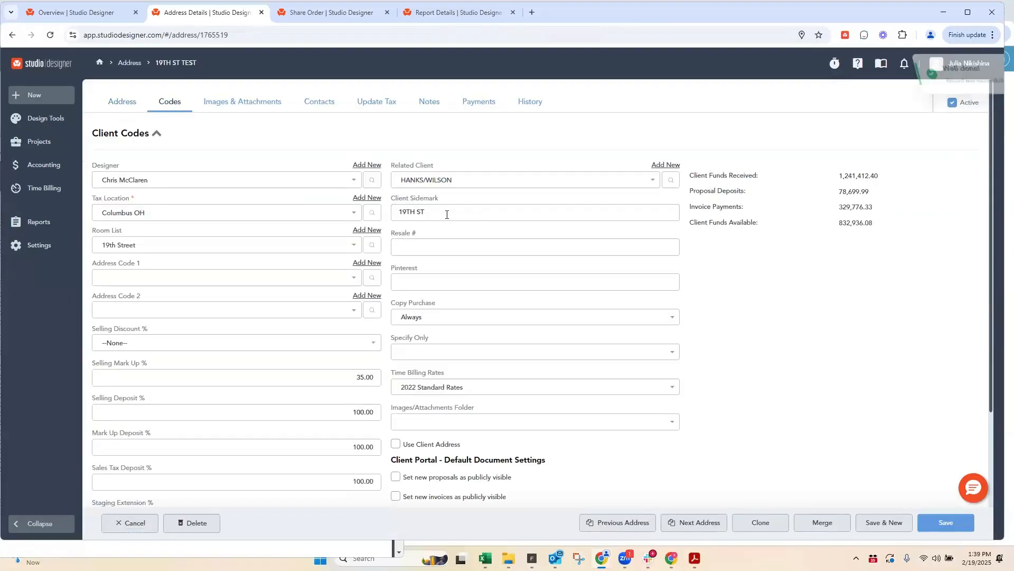
{"action": "left_click", "coordinate": [446, 214]}
{"action": "type", "text": "Tom"}
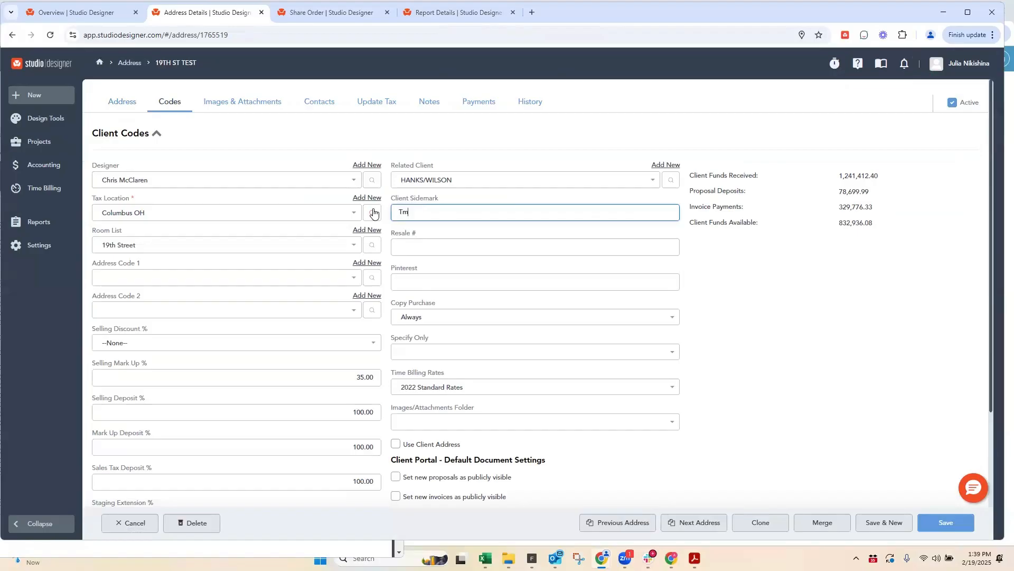
{"action": "type", "text": " hanks"}
{"action": "left_click", "coordinate": [946, 522]}
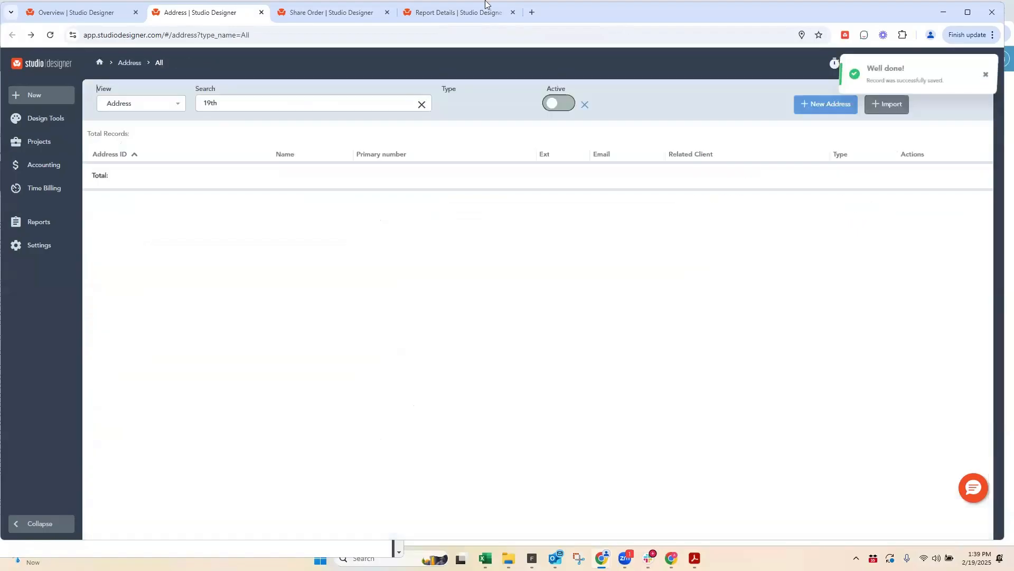
Step: Refresh the shared order's preview and examine the Project ID and client portion of the item's sidemark
{"action": "left_click", "coordinate": [332, 12]}
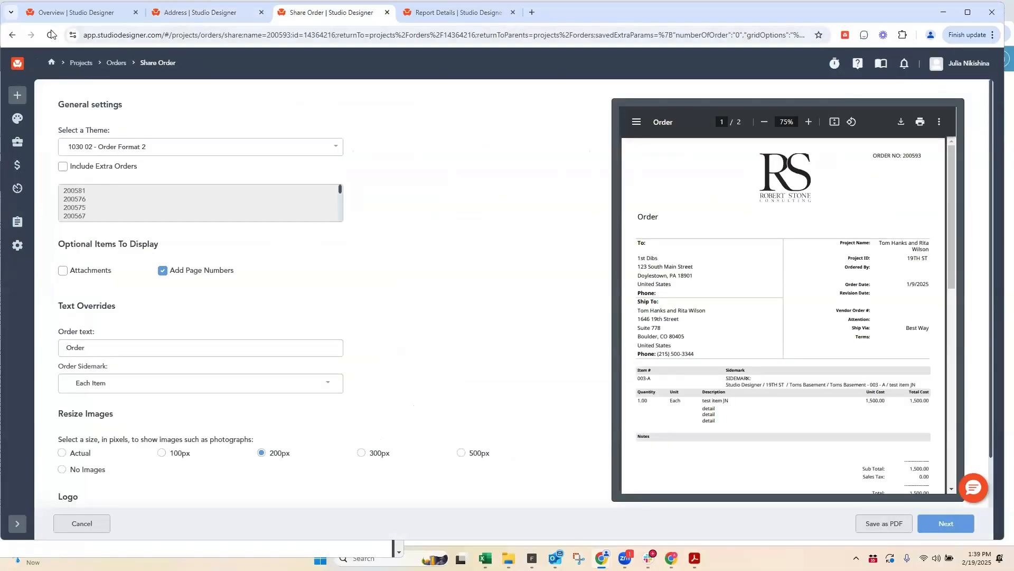
{"action": "left_click", "coordinate": [51, 35]}
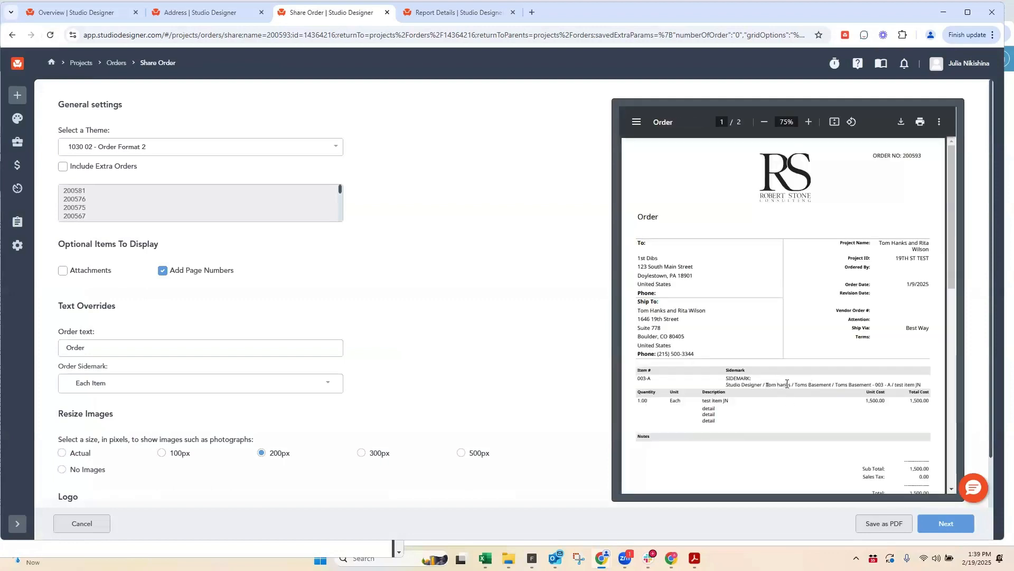
{"action": "left_click_drag", "start_coordinate": [788, 384], "coordinate": [793, 385]}
{"action": "left_click", "coordinate": [81, 11]}
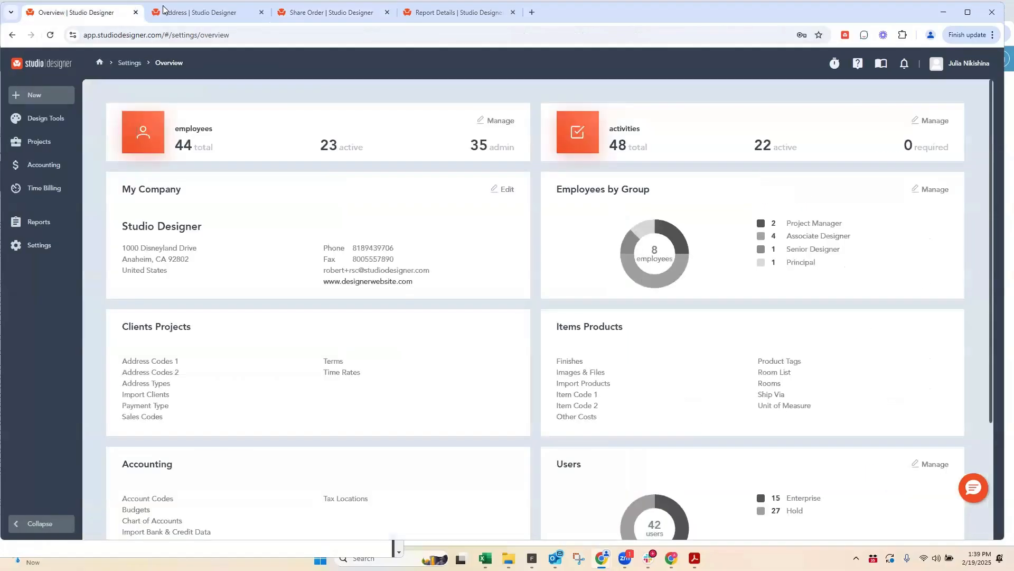
{"action": "left_click", "coordinate": [183, 12]}
{"action": "left_click", "coordinate": [288, 11]}
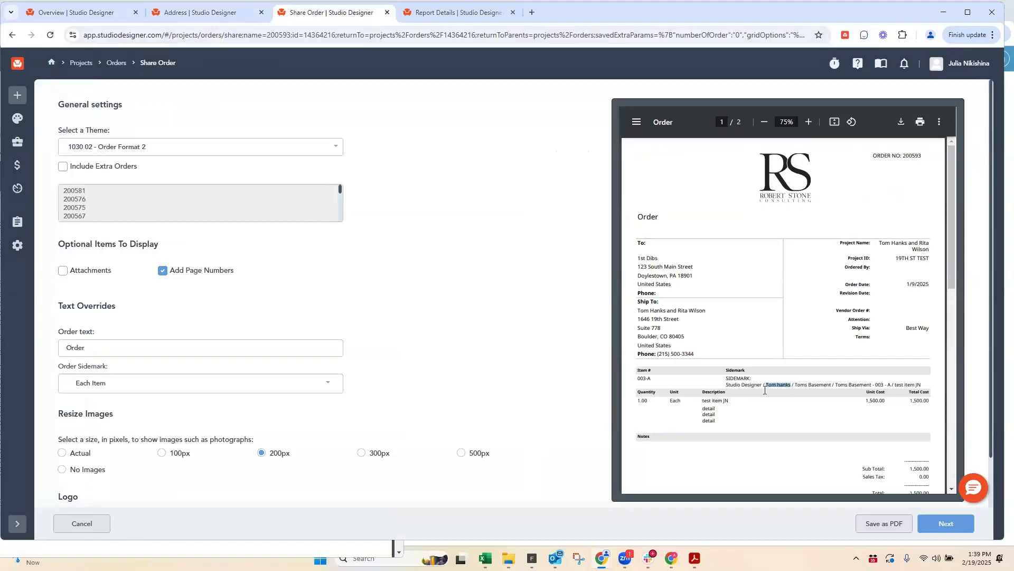
Step: Reopen the 19TH ST TEST project address and remove "TEST" from its Address ID
{"action": "left_click", "coordinate": [211, 19]}
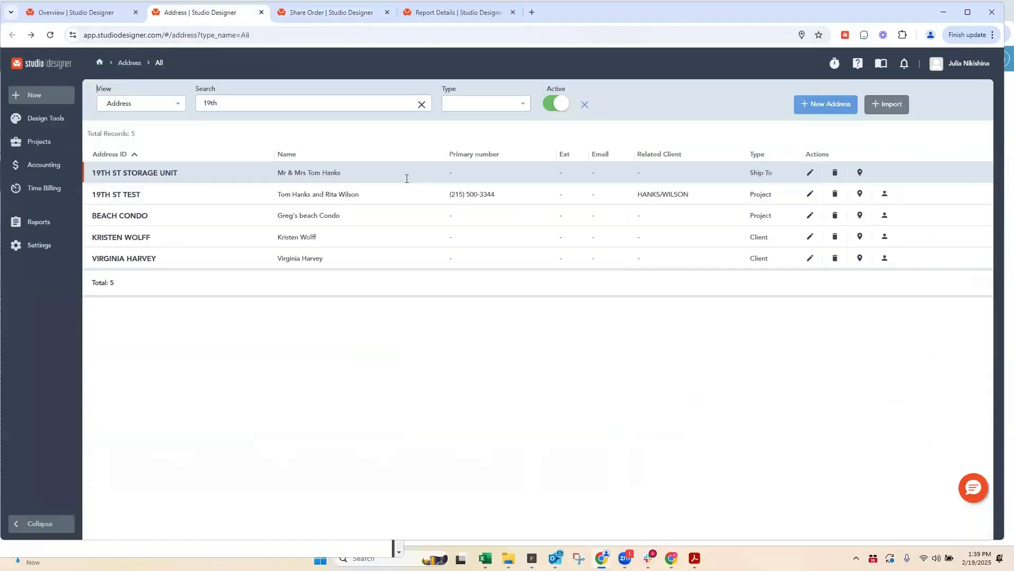
{"action": "left_click", "coordinate": [114, 195]}
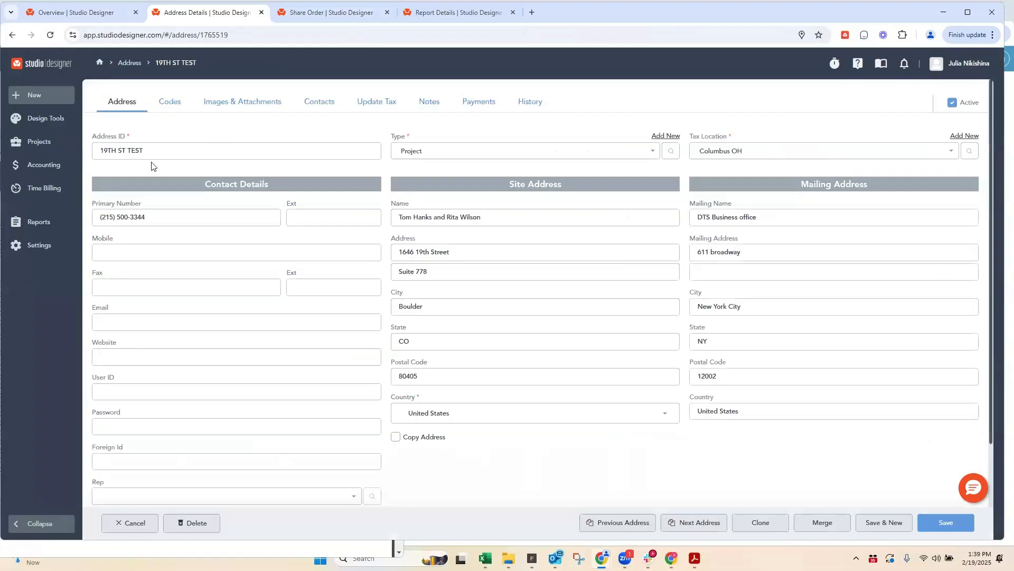
{"action": "double_click", "coordinate": [130, 150]}
{"action": "key", "text": "BackSpace"}
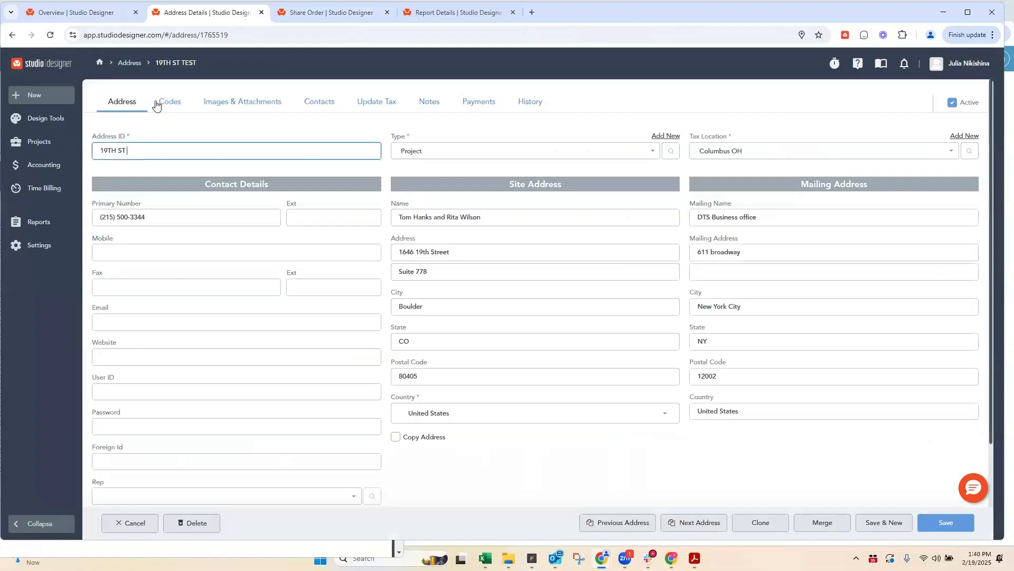
Step: Examine the Client Sidemark, Selling Mark Up % and Selling Deposit % in the project's client codes
{"action": "left_click", "coordinate": [168, 101]}
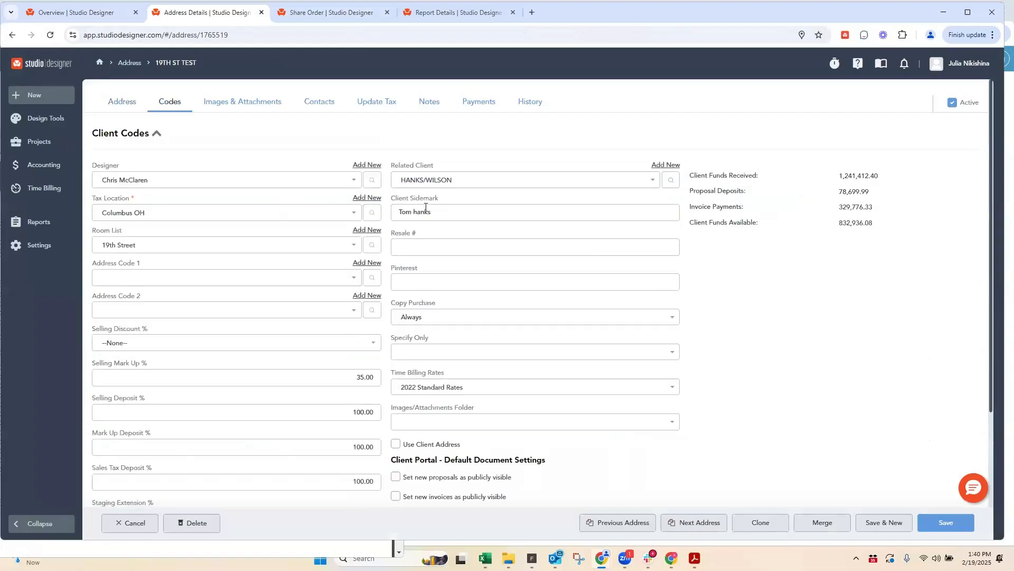
{"action": "left_click", "coordinate": [445, 208]}
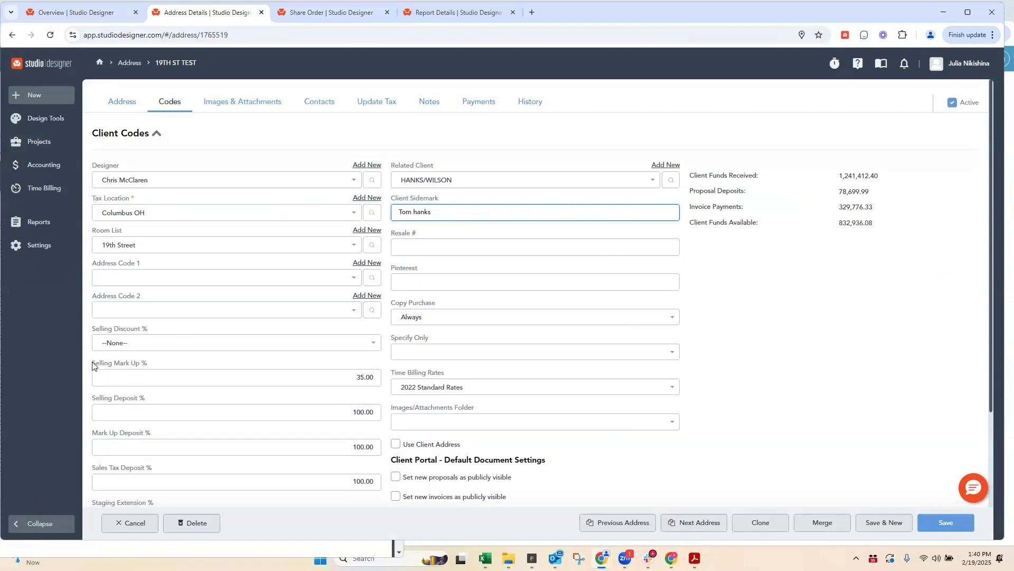
{"action": "left_click_drag", "start_coordinate": [92, 364], "coordinate": [151, 365]}
{"action": "scroll", "coordinate": [249, 394], "scroll_direction": "down", "scroll_amount": 3}
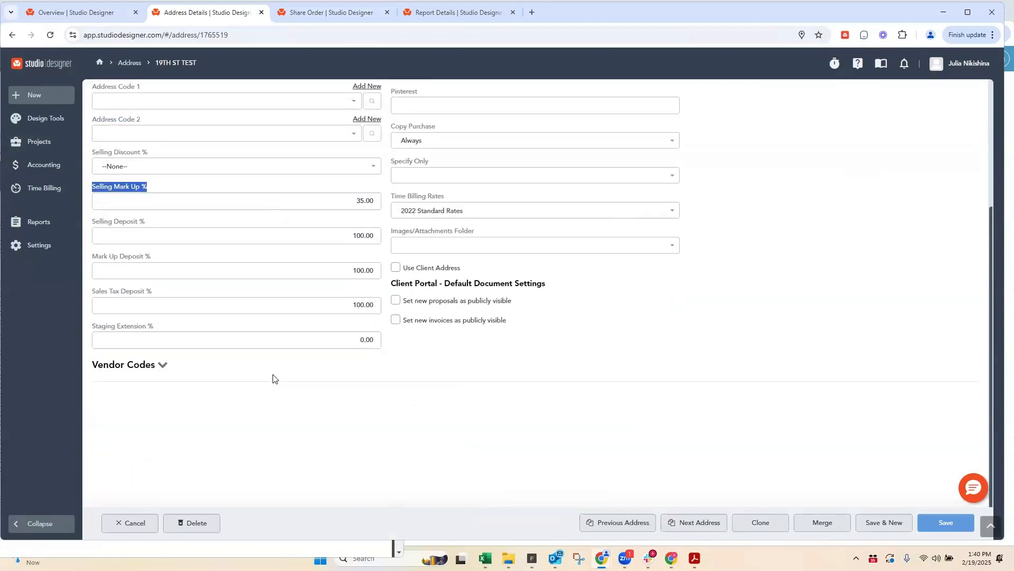
{"action": "scroll", "coordinate": [317, 365], "scroll_direction": "up", "scroll_amount": 2}
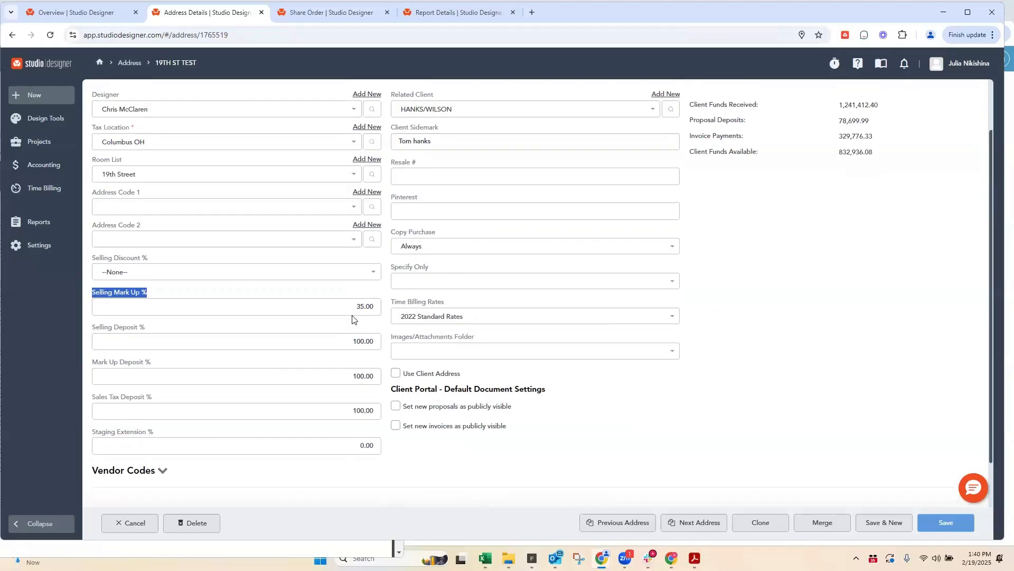
{"action": "left_click", "coordinate": [380, 310]}
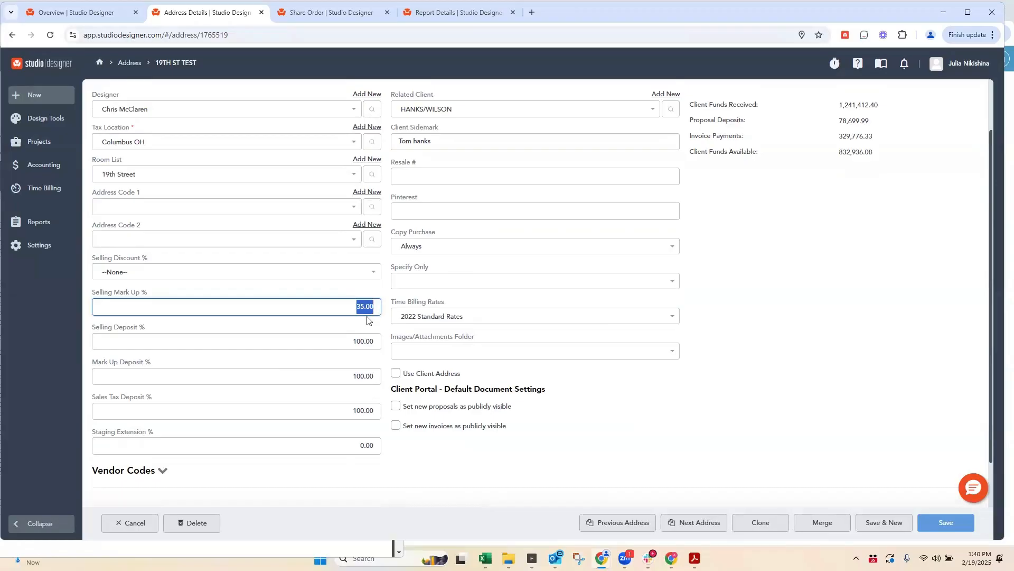
{"action": "left_click", "coordinate": [350, 339]}
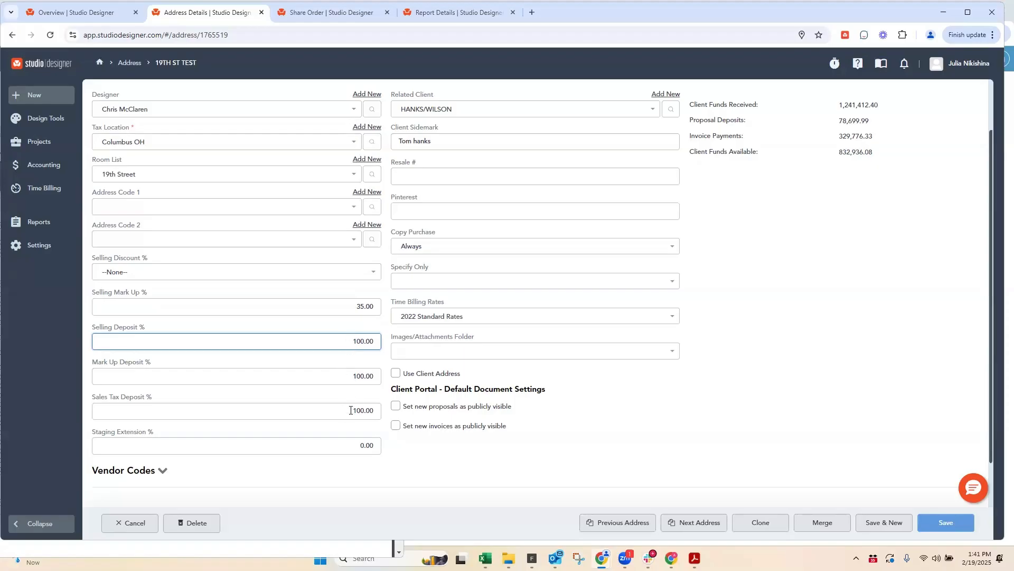
Step: Go to the project items list and search the 19TH ST TEST items for "test"
{"action": "left_click", "coordinate": [351, 11]}
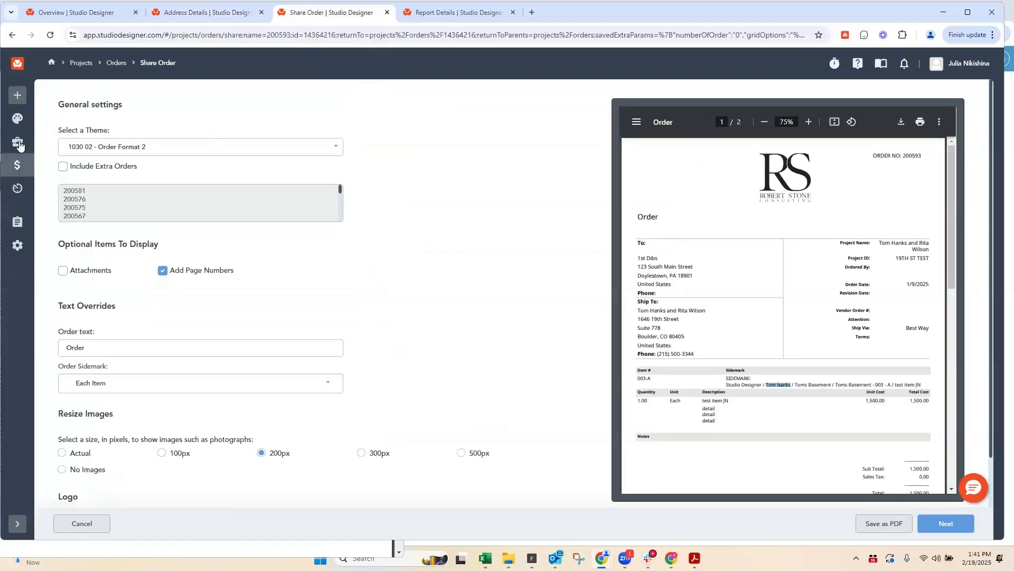
{"action": "mouse_move", "coordinate": [17, 142]}
{"action": "left_click", "coordinate": [59, 208]}
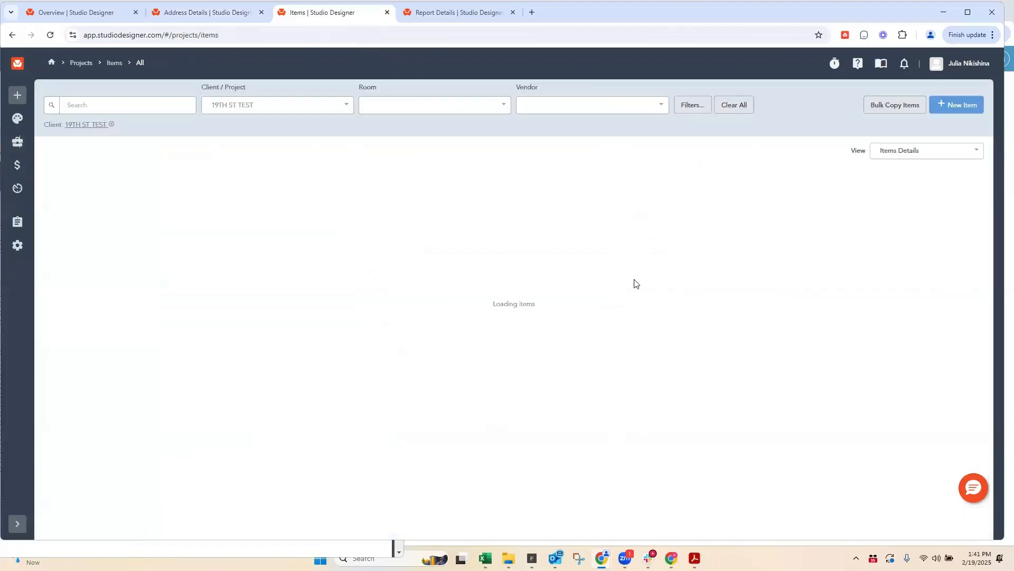
{"action": "left_click", "coordinate": [121, 105]}
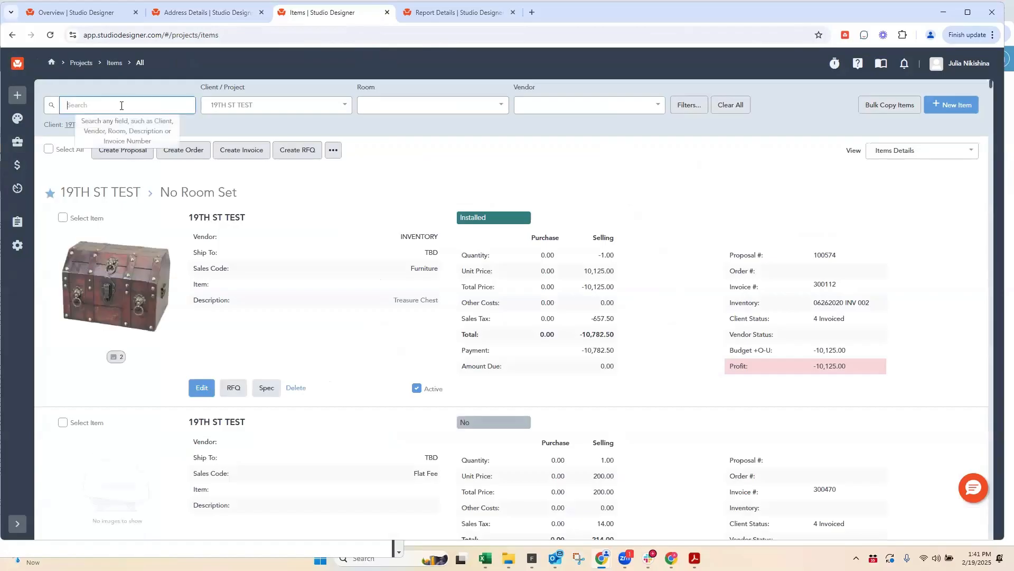
{"action": "type", "text": "test"}
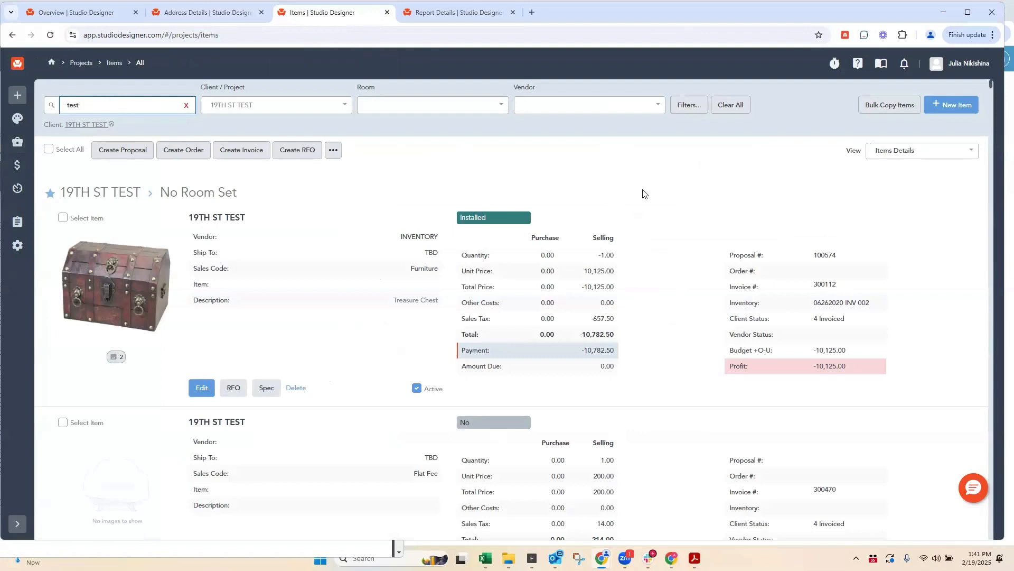
{"action": "scroll", "coordinate": [653, 183], "scroll_direction": "down", "scroll_amount": 2}
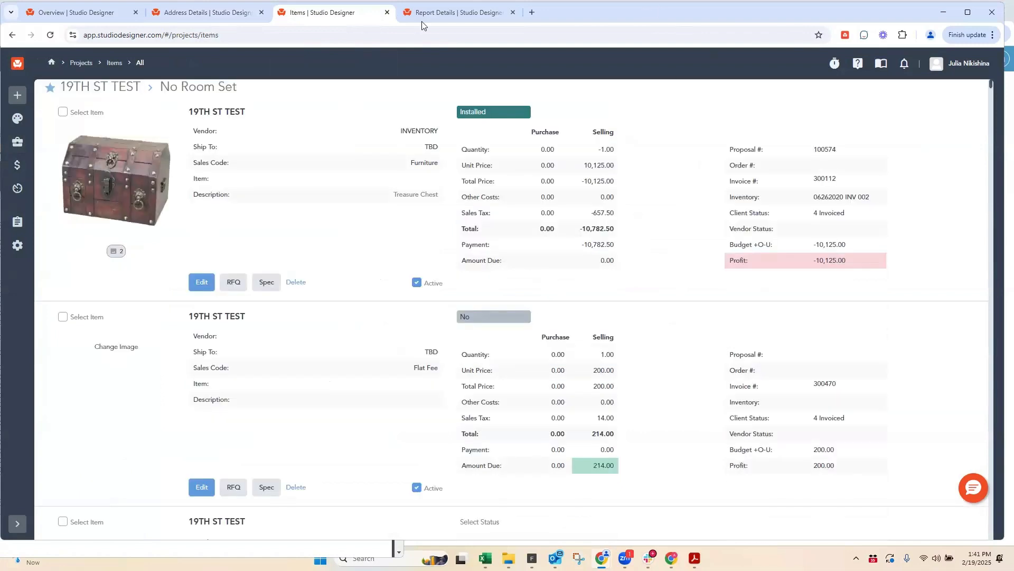
Step: Reload the items list and open the 1000BULBS Accessories item of 19TH ST TEST for editing
{"action": "left_click", "coordinate": [228, 13]}
{"action": "left_click", "coordinate": [336, 5]}
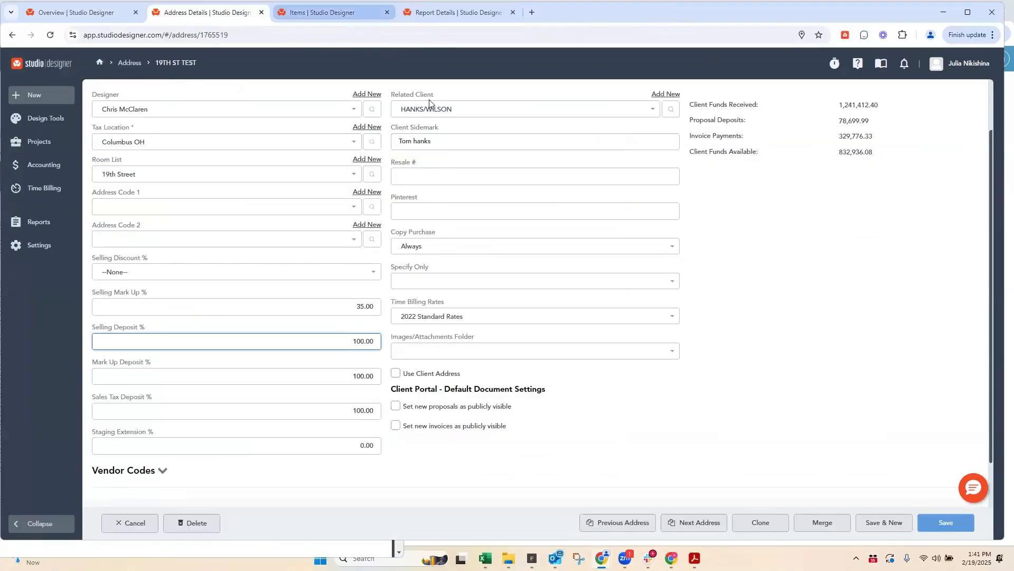
{"action": "left_click", "coordinate": [51, 35]}
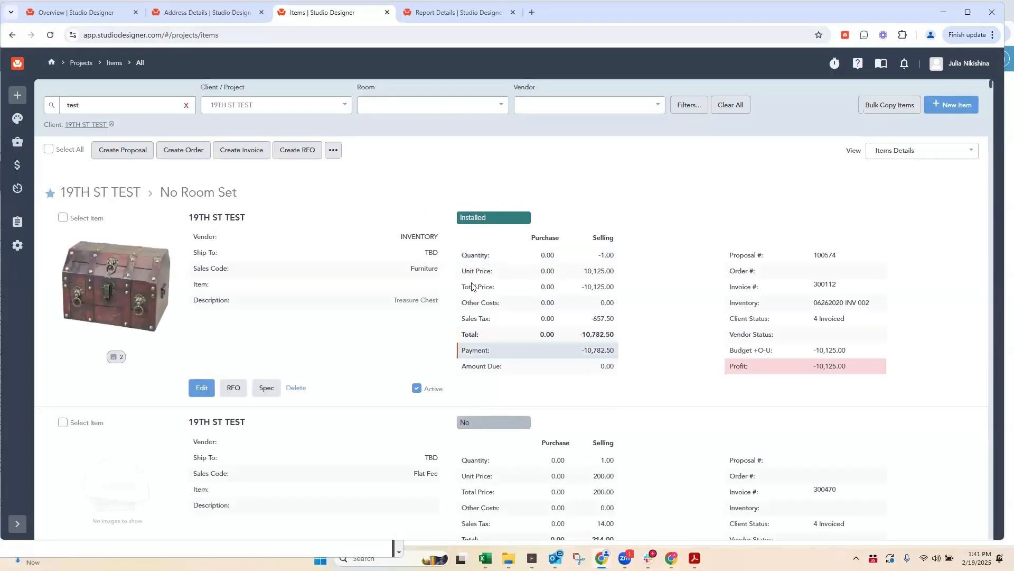
{"action": "scroll", "coordinate": [443, 187], "scroll_direction": "down", "scroll_amount": 6}
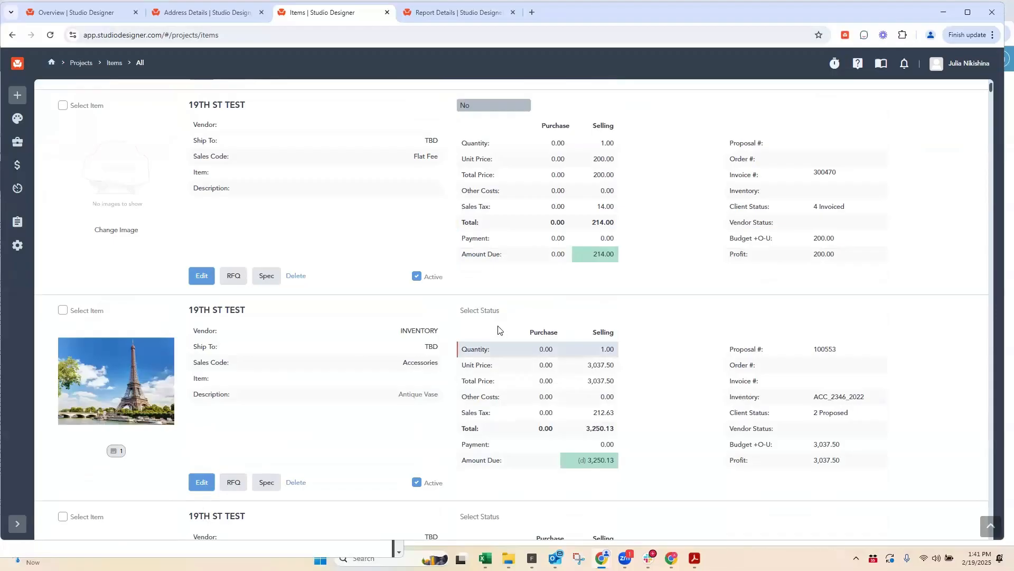
{"action": "scroll", "coordinate": [497, 326], "scroll_direction": "down", "scroll_amount": 2}
{"action": "scroll", "coordinate": [459, 296], "scroll_direction": "down", "scroll_amount": 5}
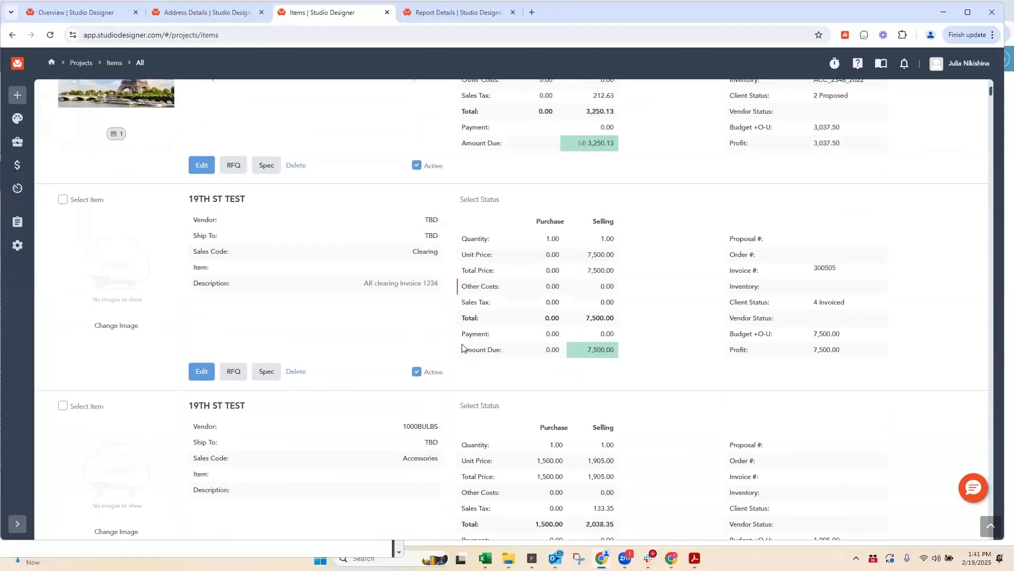
{"action": "scroll", "coordinate": [472, 322], "scroll_direction": "down", "scroll_amount": 2}
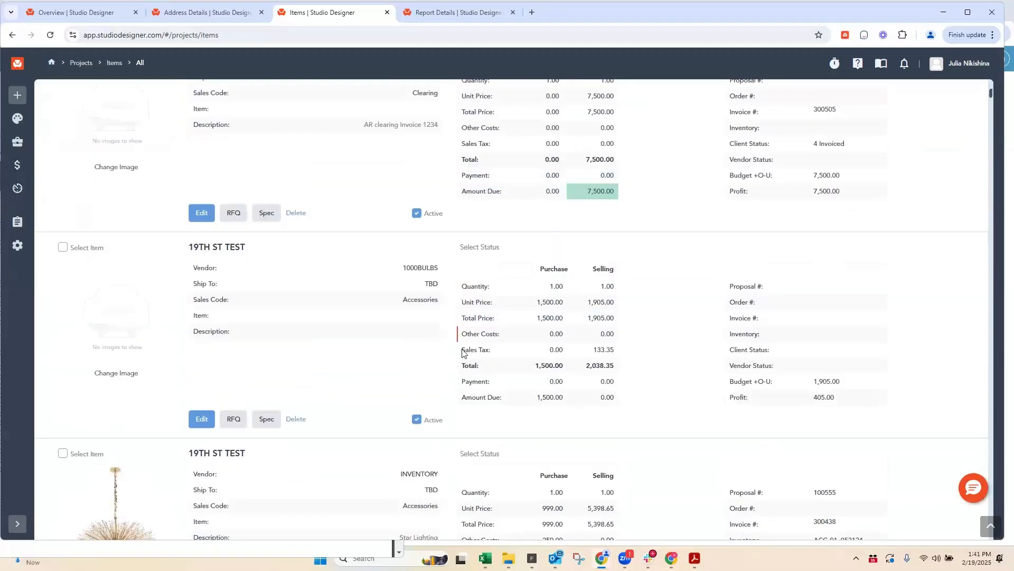
{"action": "left_click", "coordinate": [202, 418]}
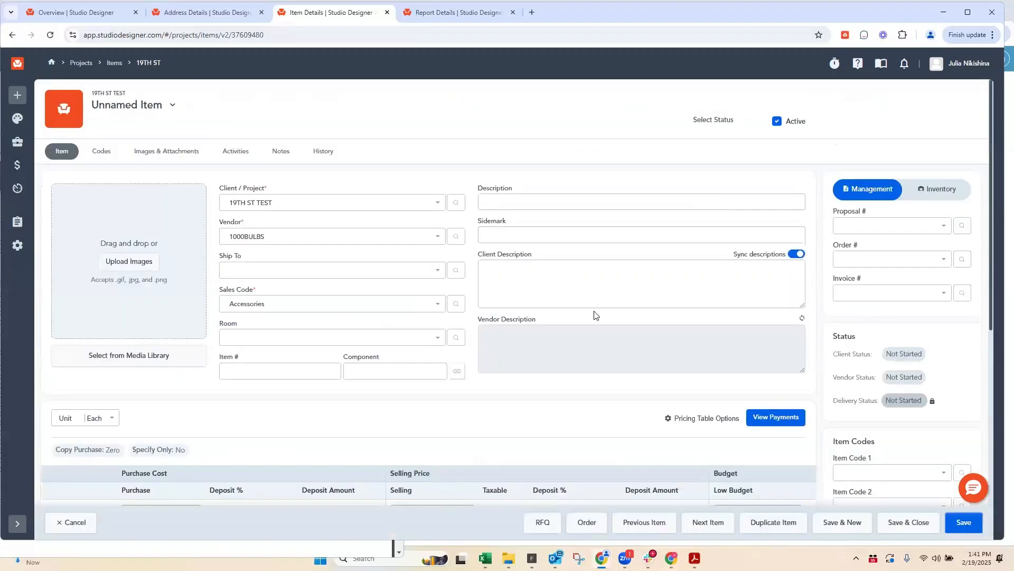
Step: Compare the item's selling and mark up deposit percentages with the deposit and mark up defaults in the project's client codes
{"action": "scroll", "coordinate": [592, 315], "scroll_direction": "down", "scroll_amount": 5}
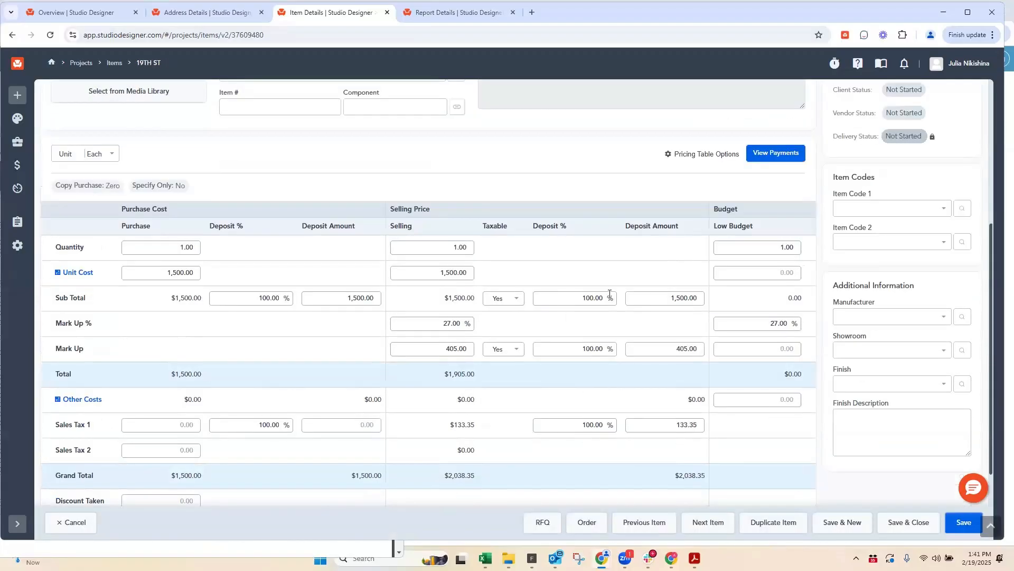
{"action": "left_click", "coordinate": [608, 296]}
{"action": "left_click", "coordinate": [581, 350]}
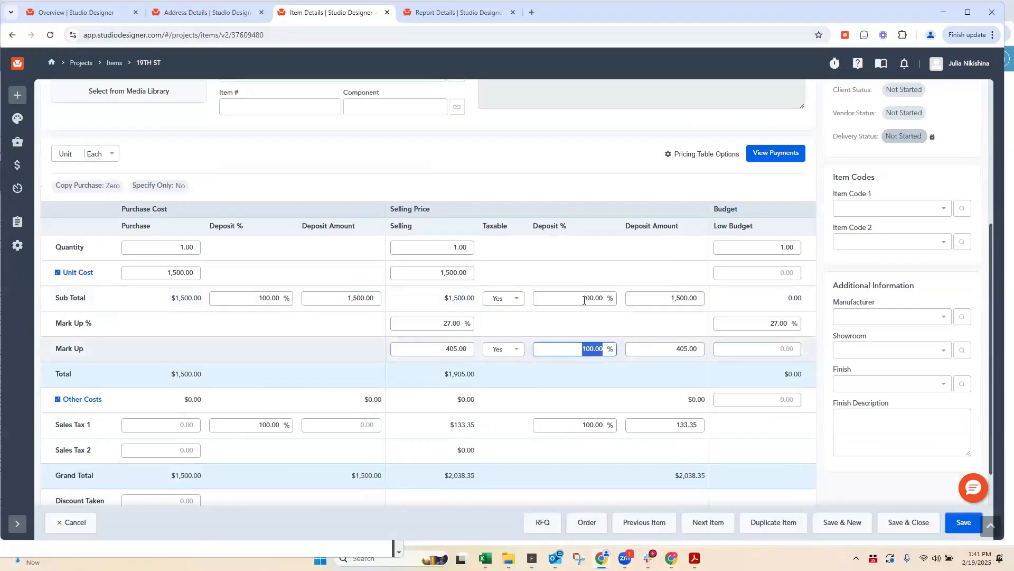
{"action": "left_click", "coordinate": [175, 12]}
{"action": "left_click", "coordinate": [345, 340]}
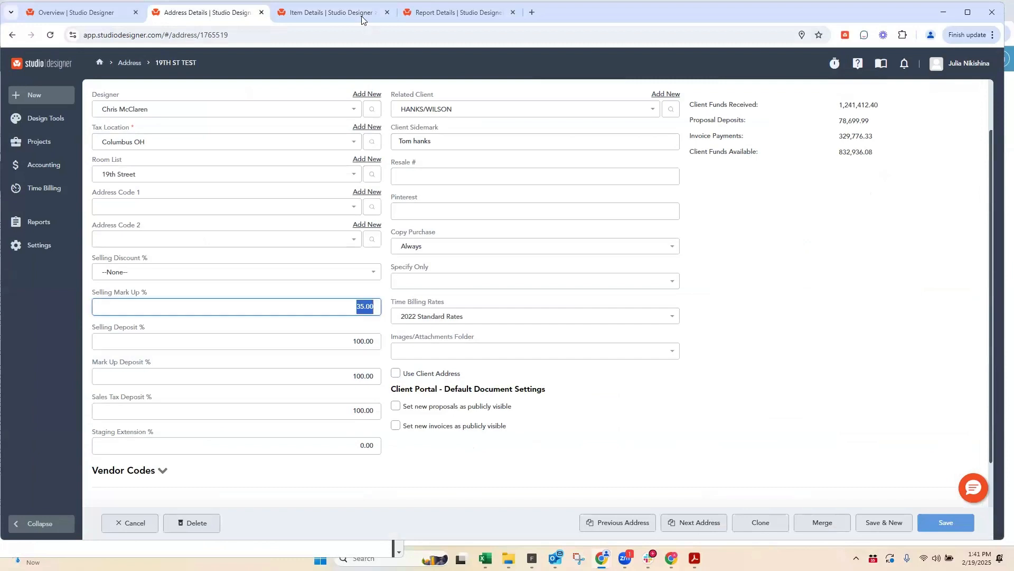
Step: Compare the item's selling Mark Up % with the Selling Mark Up % default in the project's client codes
{"action": "left_click", "coordinate": [317, 12]}
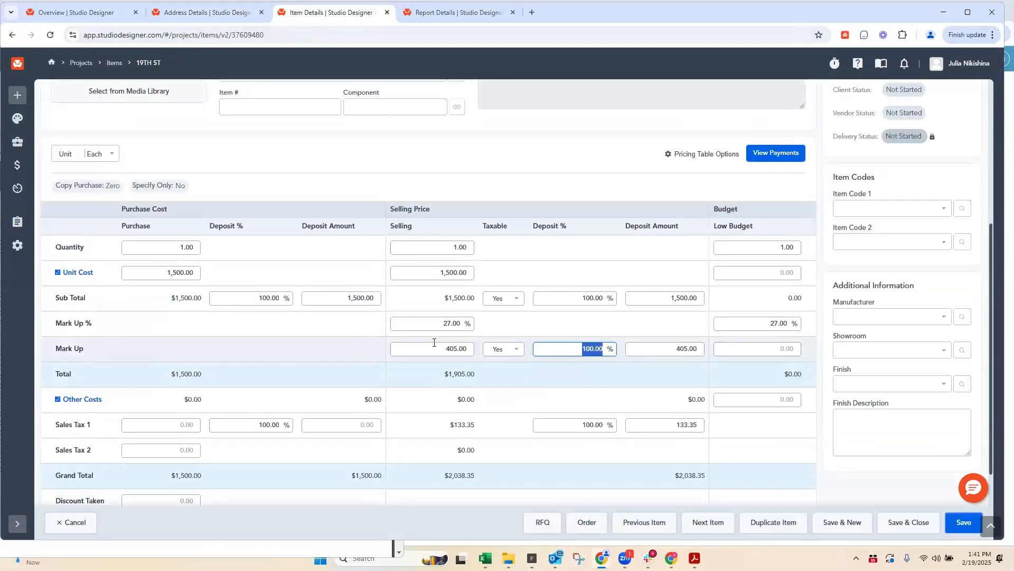
{"action": "left_click", "coordinate": [427, 324]}
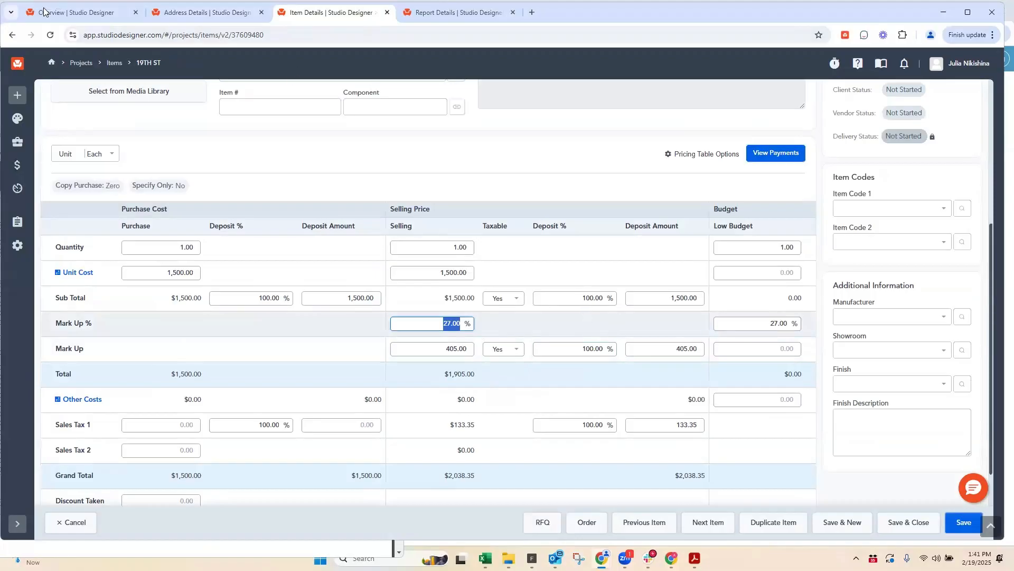
{"action": "left_click", "coordinate": [197, 13]}
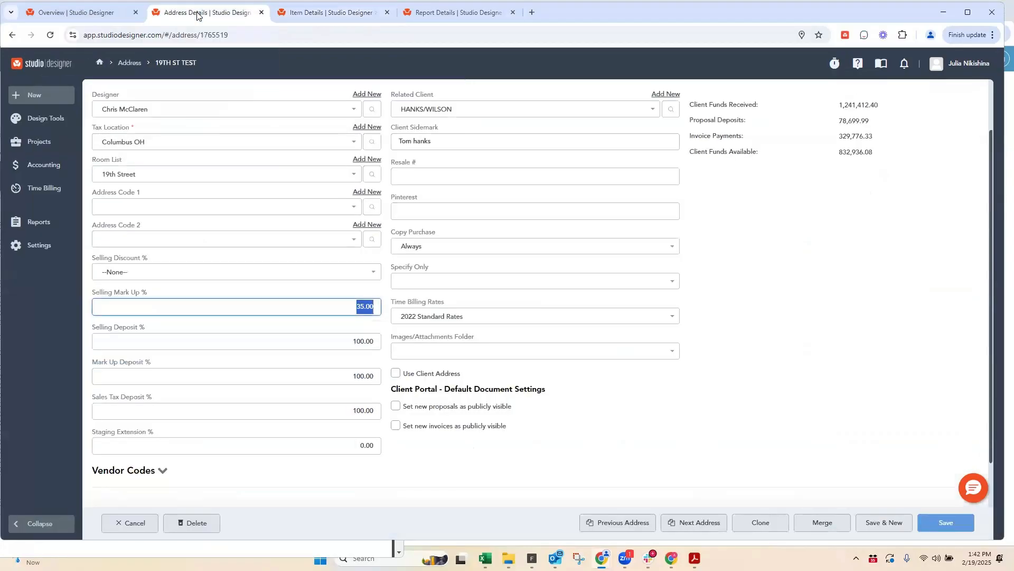
{"action": "left_click", "coordinate": [304, 13]}
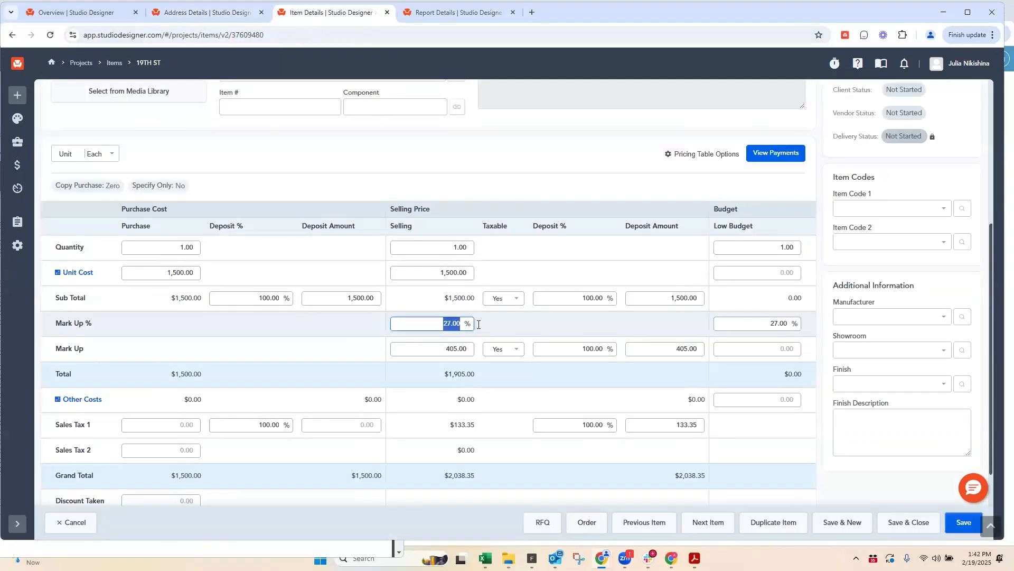
Step: Set the item's selling deposit percentages for Sub Total, Mark Up and Sales Tax 1 to 50% each
{"action": "left_click", "coordinate": [571, 299]}
{"action": "type", "text": "5"}
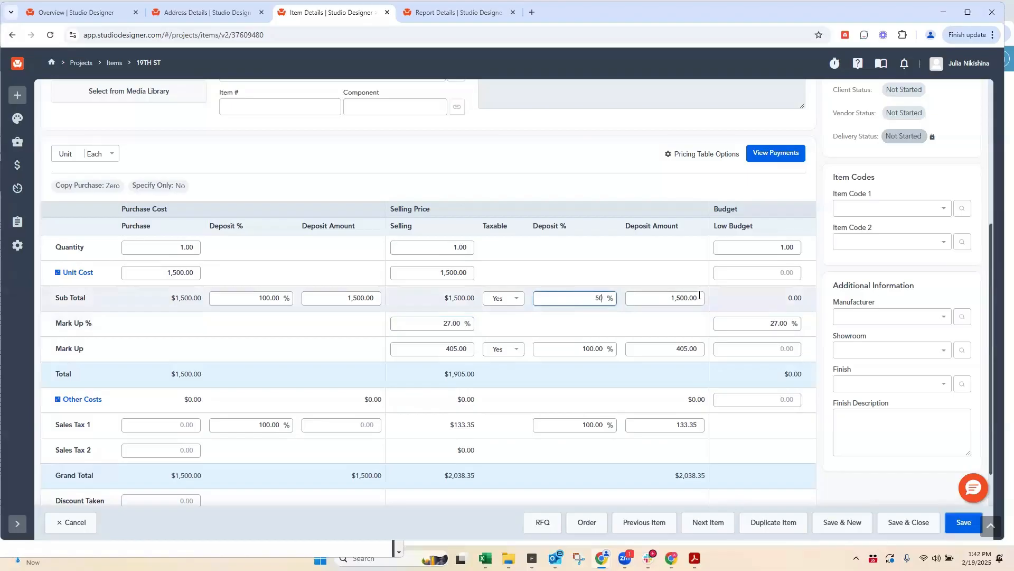
{"action": "type", "text": "0"}
{"action": "left_click", "coordinate": [613, 344]}
{"action": "type", "text": "5"}
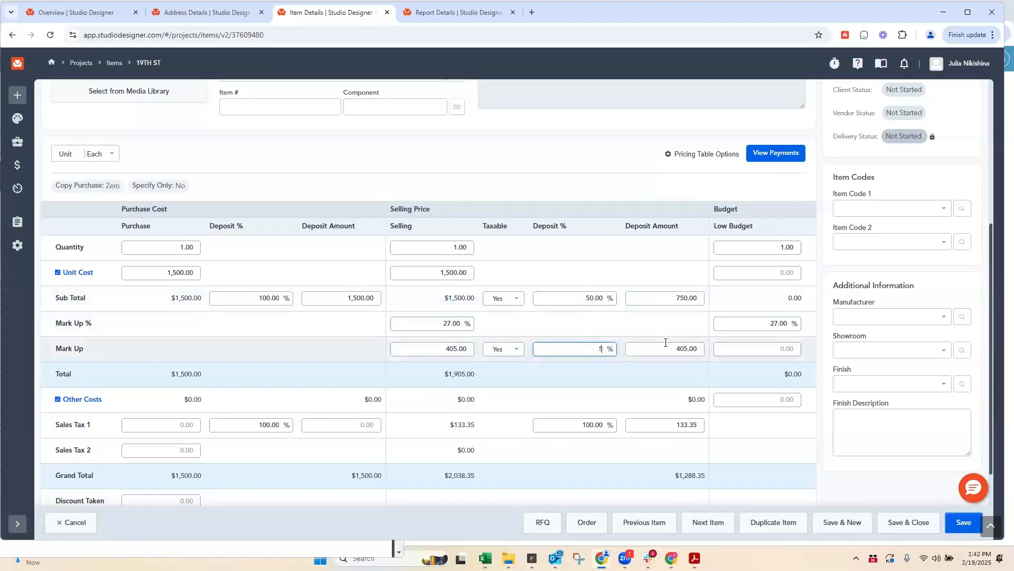
{"action": "type", "text": "0"}
{"action": "left_click", "coordinate": [581, 428]}
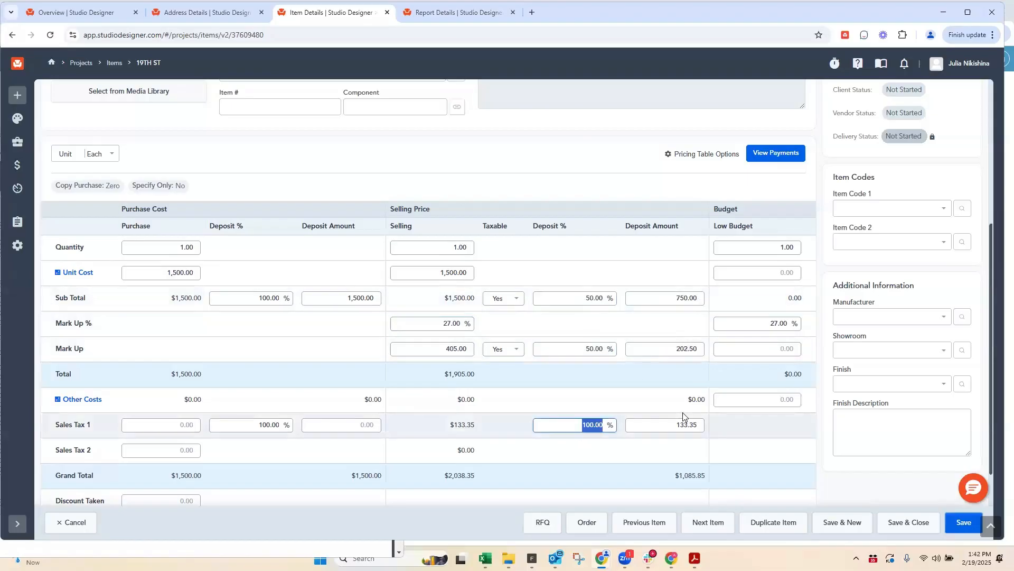
{"action": "type", "text": "50"}
{"action": "left_click", "coordinate": [641, 298]}
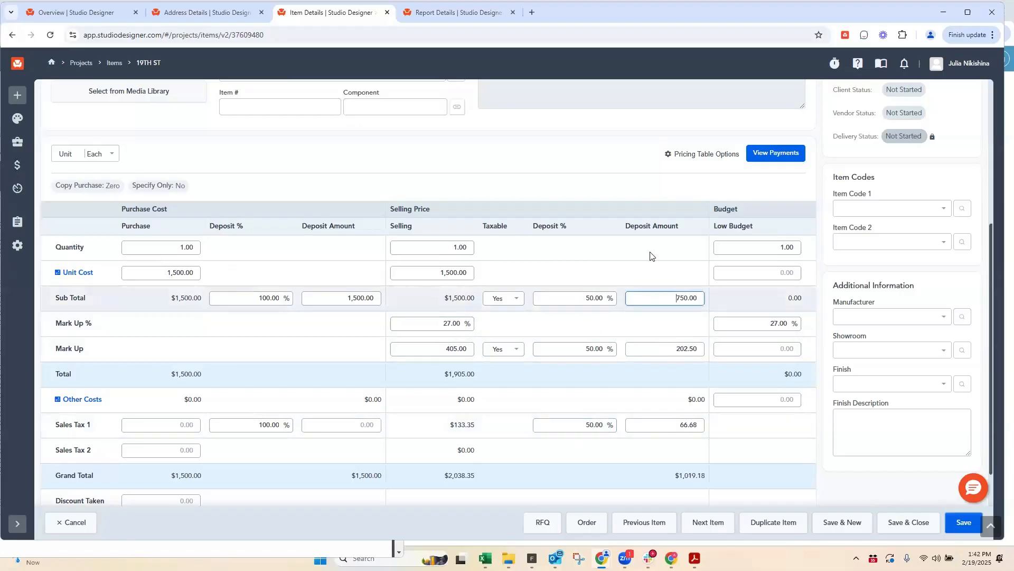
Step: Examine the Time Billing Rates options and the Images/Attachments Folder setting in the 19TH ST TEST client codes
{"action": "left_click", "coordinate": [191, 14]}
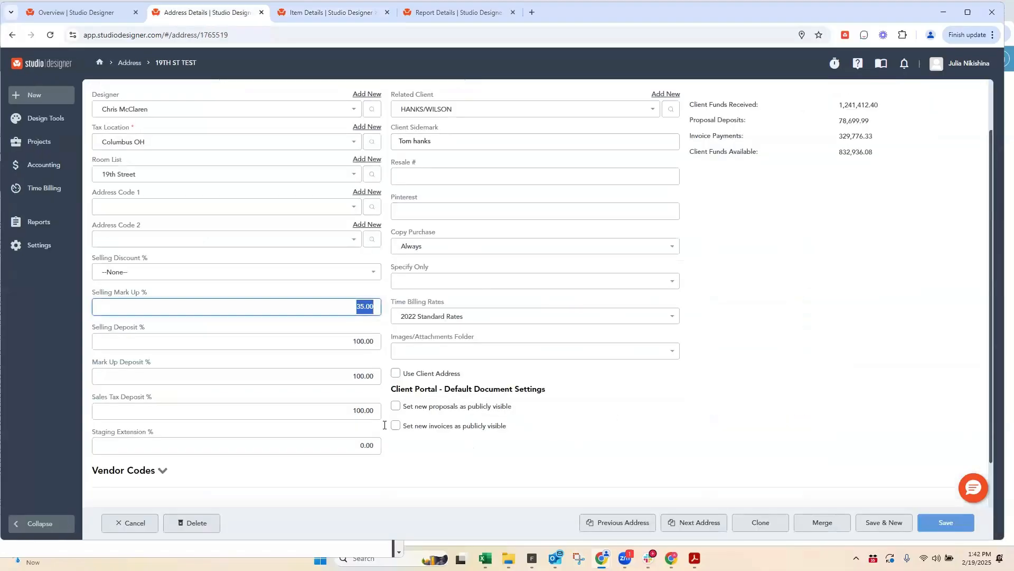
{"action": "left_click", "coordinate": [429, 316]}
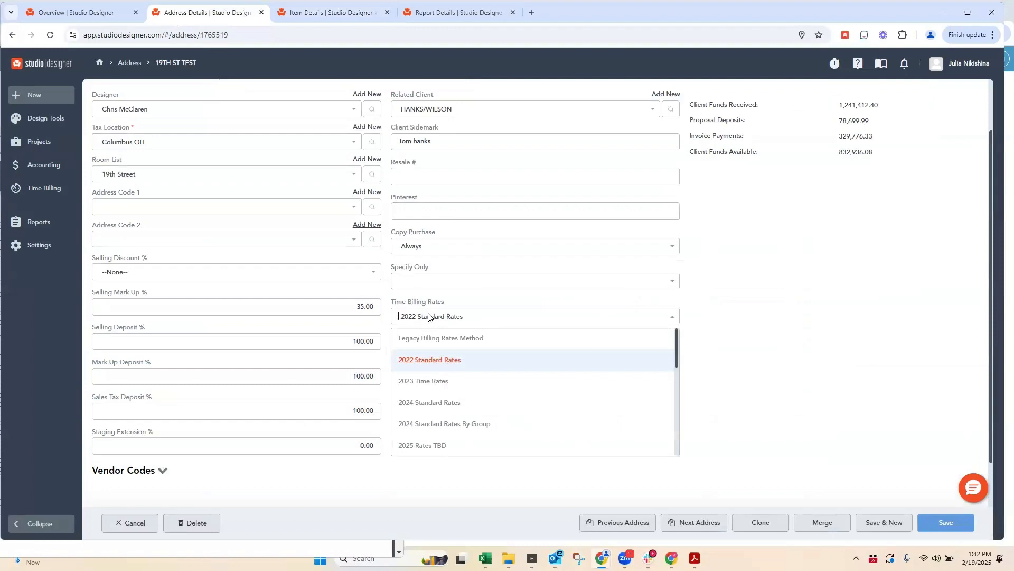
{"action": "left_click", "coordinate": [452, 303]}
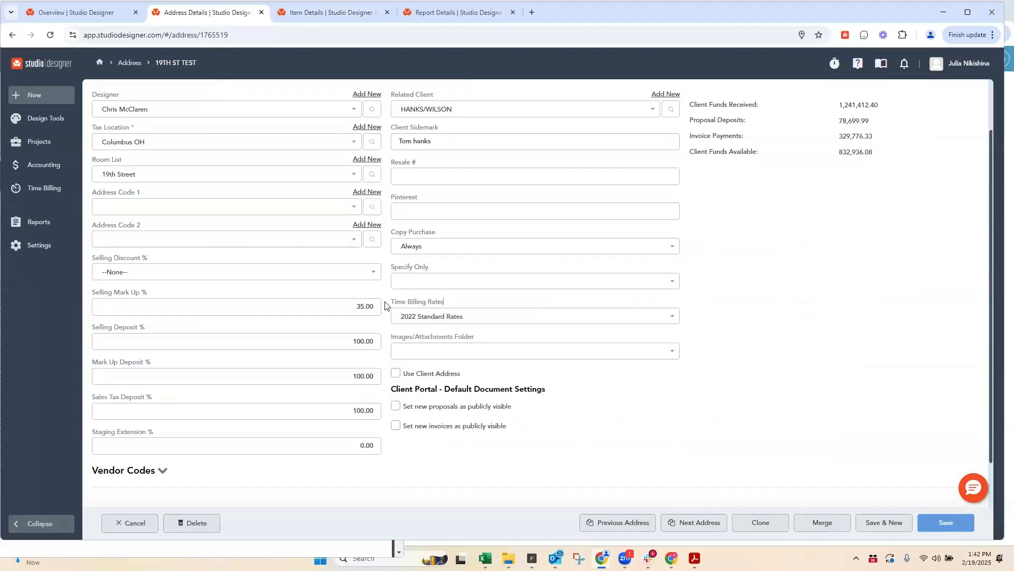
{"action": "left_click_drag", "start_coordinate": [386, 302], "coordinate": [392, 302]}
{"action": "left_click_drag", "start_coordinate": [389, 339], "coordinate": [498, 339]}
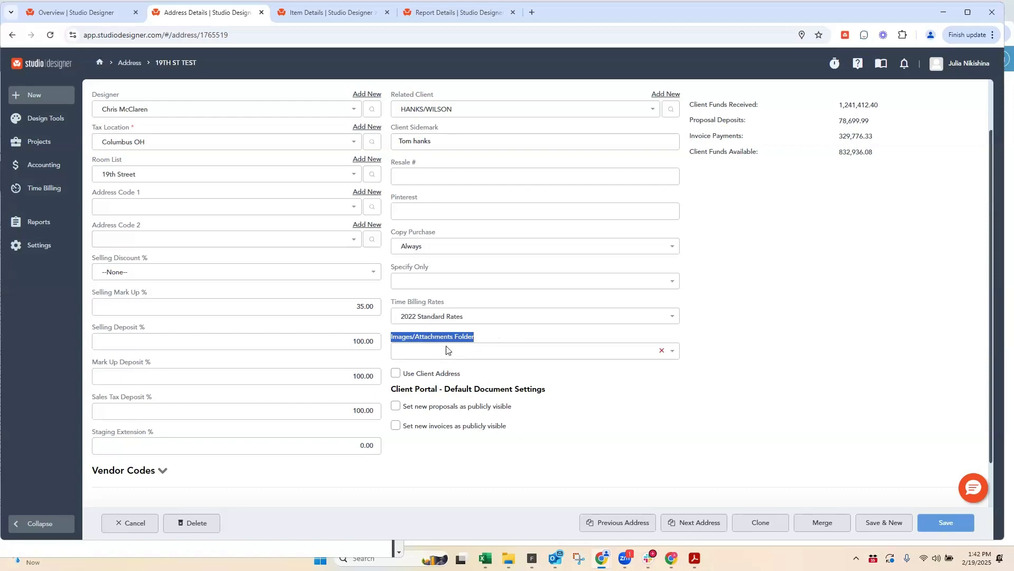
Step: Browse the Media Library folders from the item's Images & Attachments, then return to the item's main details
{"action": "left_click", "coordinate": [326, 14]}
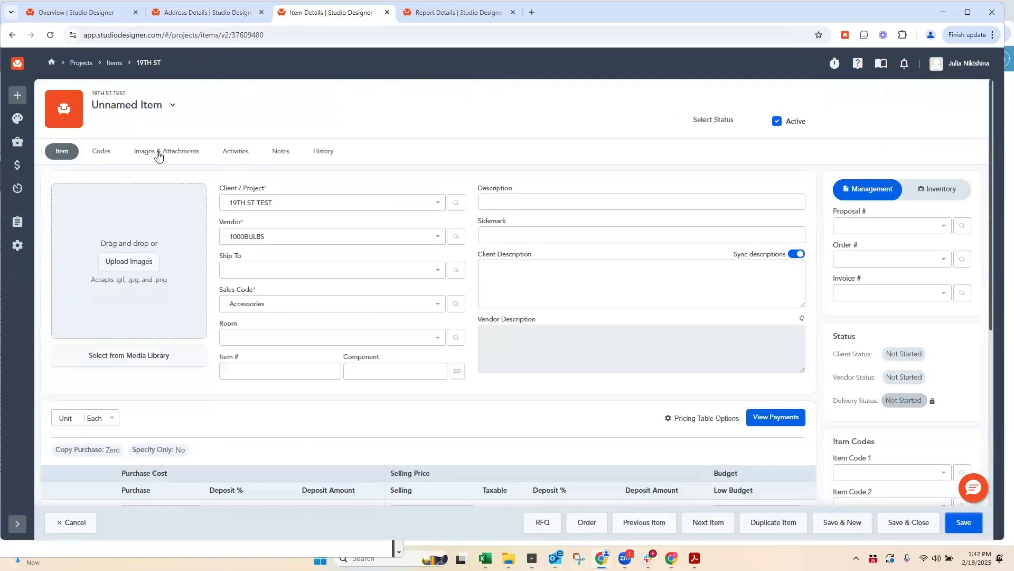
{"action": "left_click", "coordinate": [156, 153]}
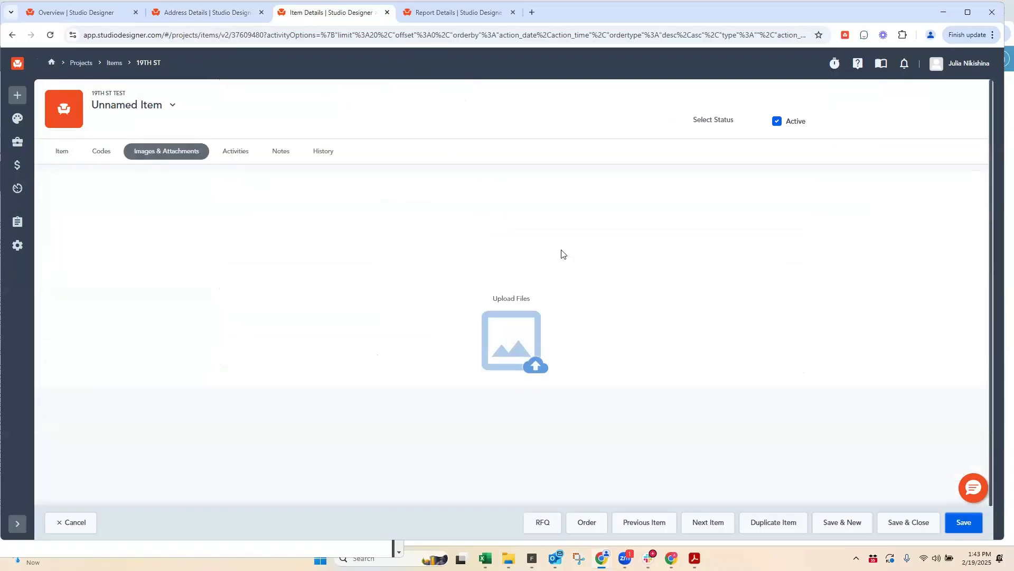
{"action": "left_click", "coordinate": [514, 299]}
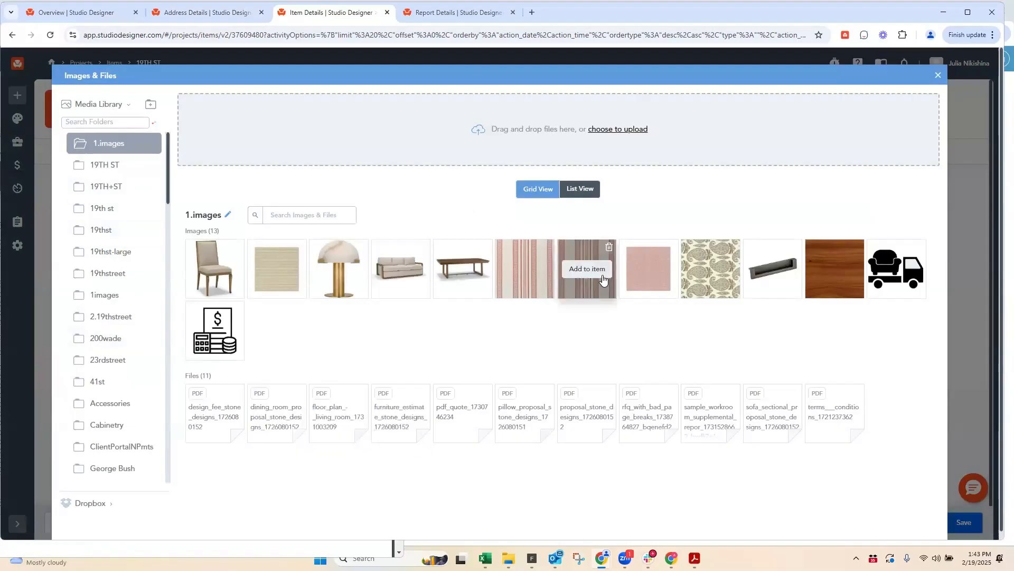
{"action": "scroll", "coordinate": [145, 310], "scroll_direction": "down", "scroll_amount": 2}
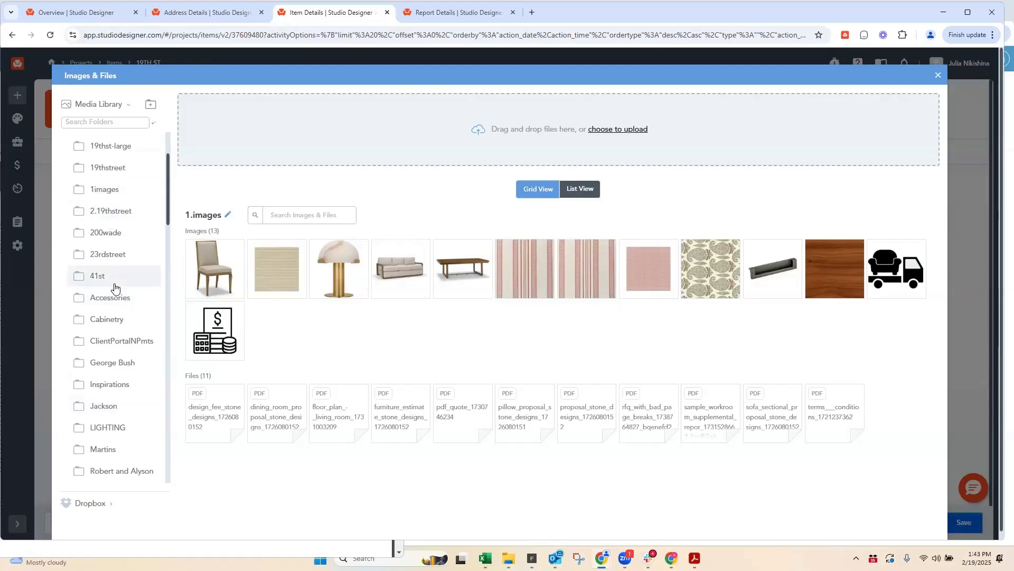
{"action": "scroll", "coordinate": [114, 288], "scroll_direction": "up", "scroll_amount": 2}
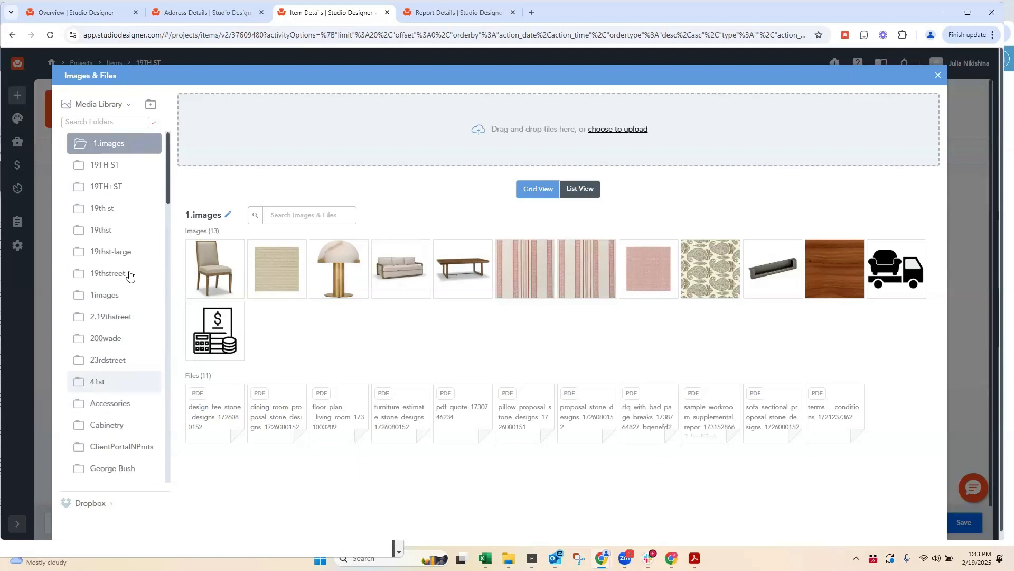
{"action": "mouse_move", "coordinate": [223, 271]}
{"action": "left_click_drag", "start_coordinate": [218, 251], "coordinate": [245, 236]}
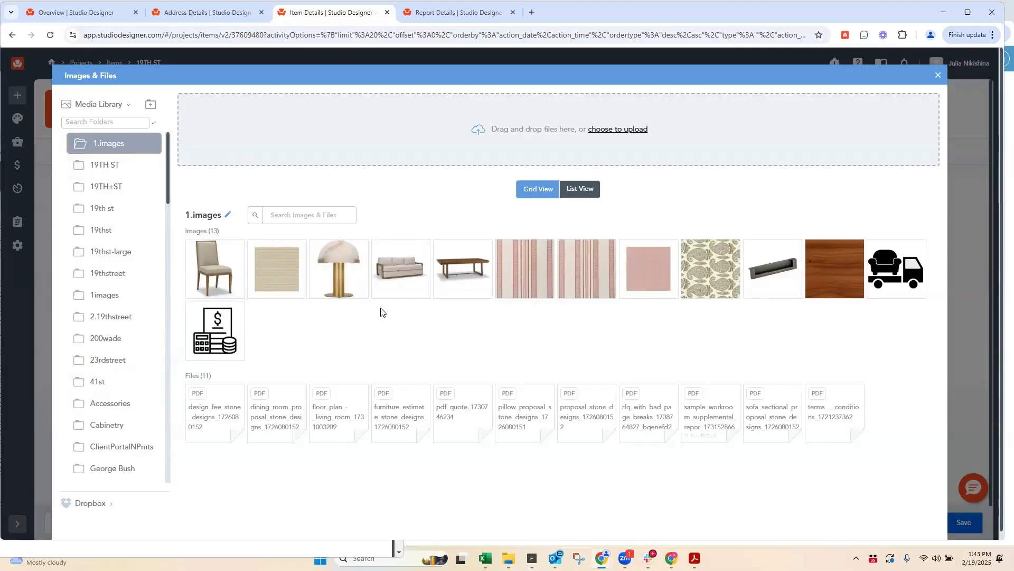
{"action": "mouse_move", "coordinate": [476, 299]}
{"action": "left_click", "coordinate": [939, 78]}
{"action": "left_click", "coordinate": [65, 154]}
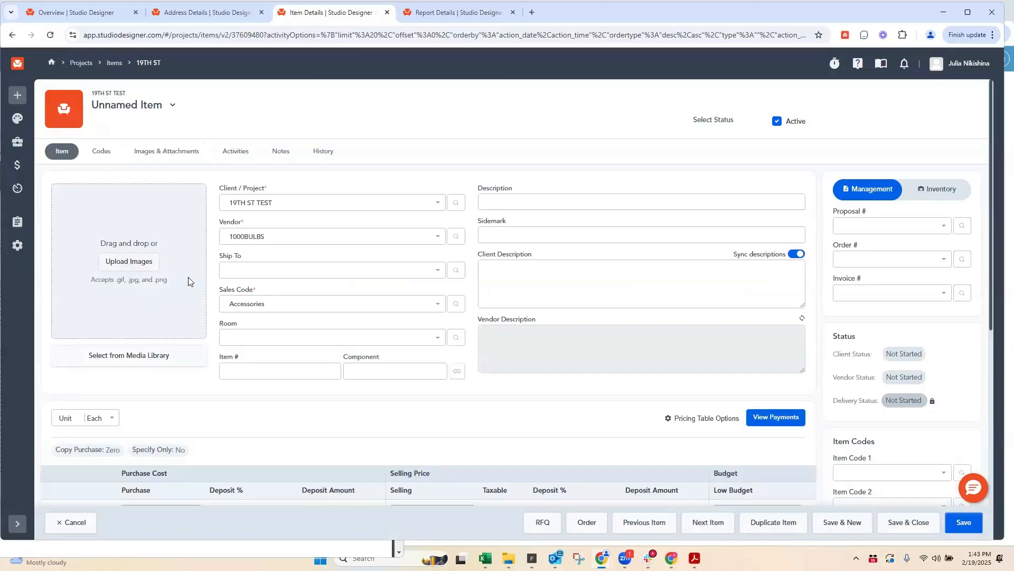
Step: Set the Images/Attachments Folder in the project's client codes to 19TH ST and save the address
{"action": "left_click", "coordinate": [195, 13]}
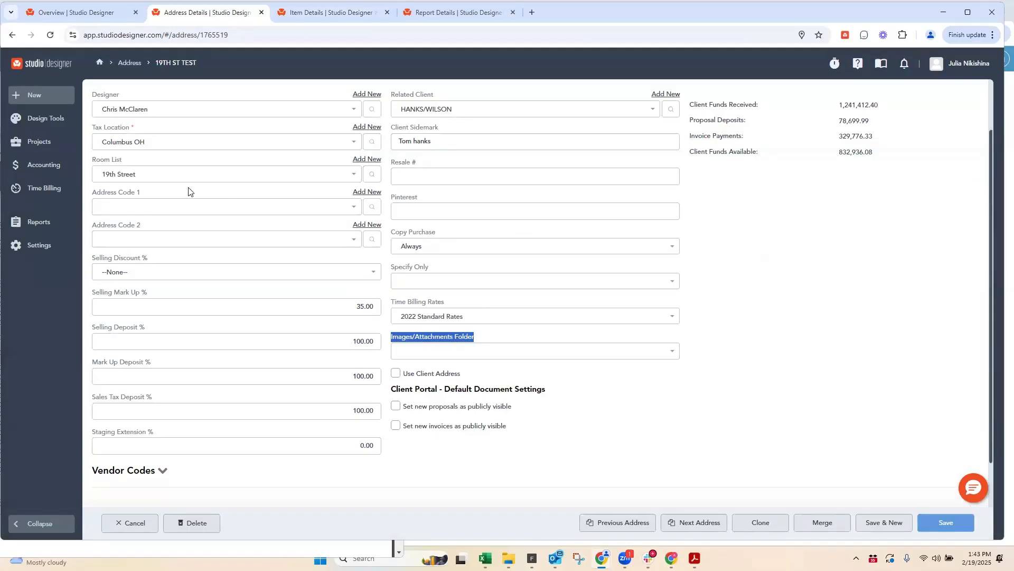
{"action": "left_click", "coordinate": [412, 340]}
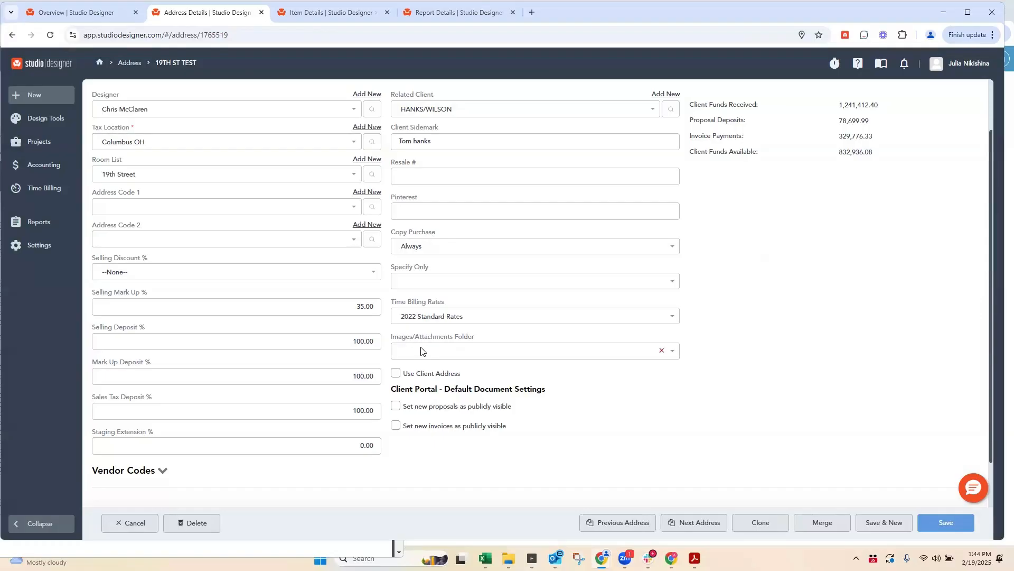
{"action": "left_click", "coordinate": [421, 351]}
{"action": "left_click", "coordinate": [411, 415]}
{"action": "left_click", "coordinate": [311, 18]}
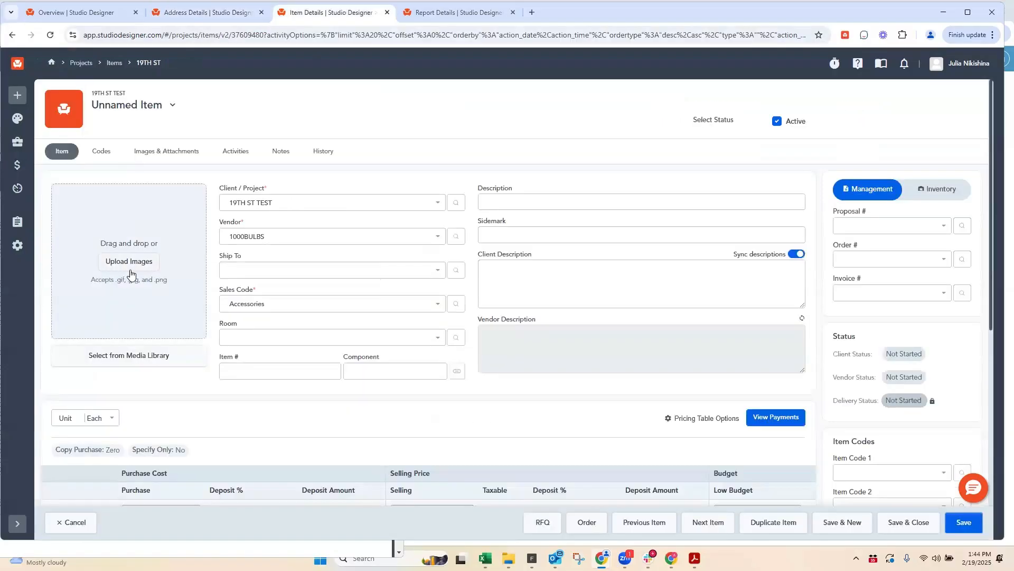
{"action": "left_click", "coordinate": [207, 18]}
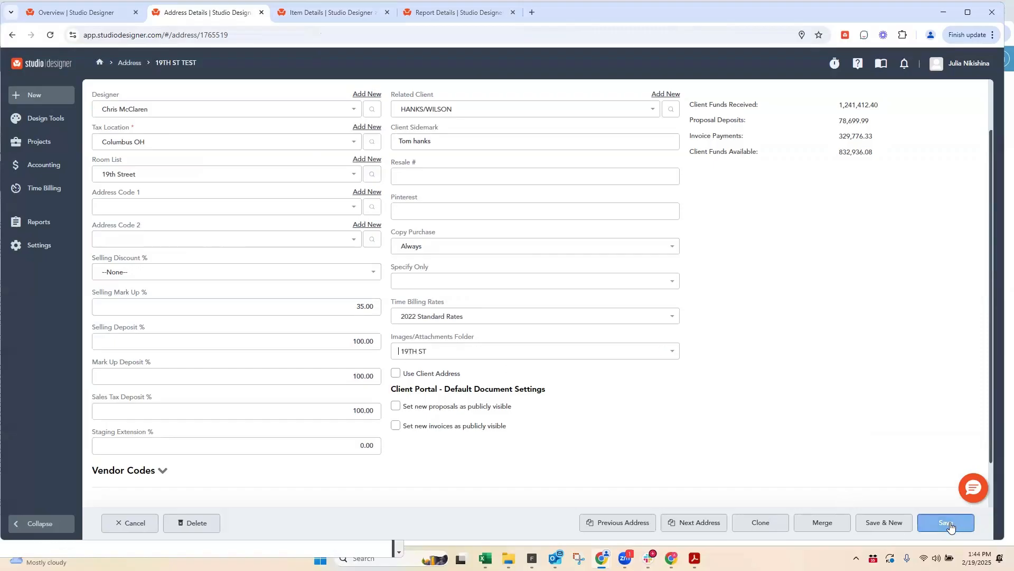
{"action": "left_click", "coordinate": [412, 353]}
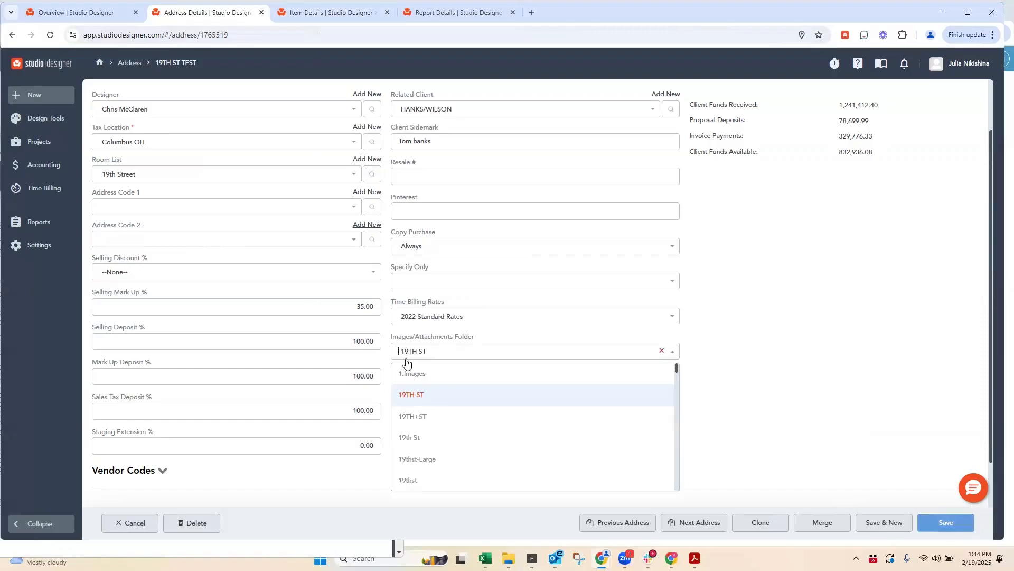
{"action": "left_click", "coordinate": [419, 395]}
{"action": "left_click", "coordinate": [939, 523]}
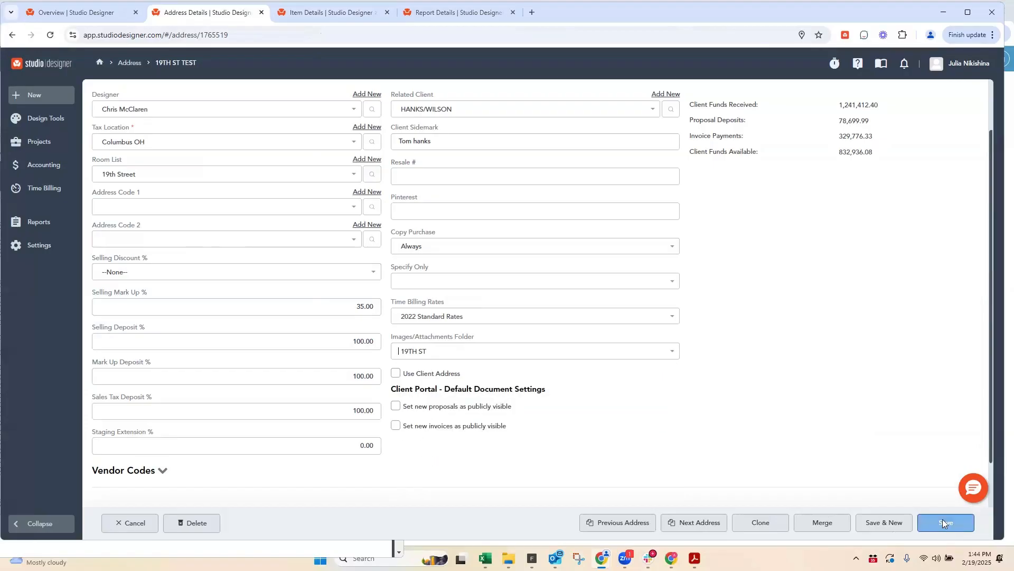
Step: Check which folder the item's image upload and Images & Attachments media library open to, closing both without adding files
{"action": "left_click", "coordinate": [309, 12]}
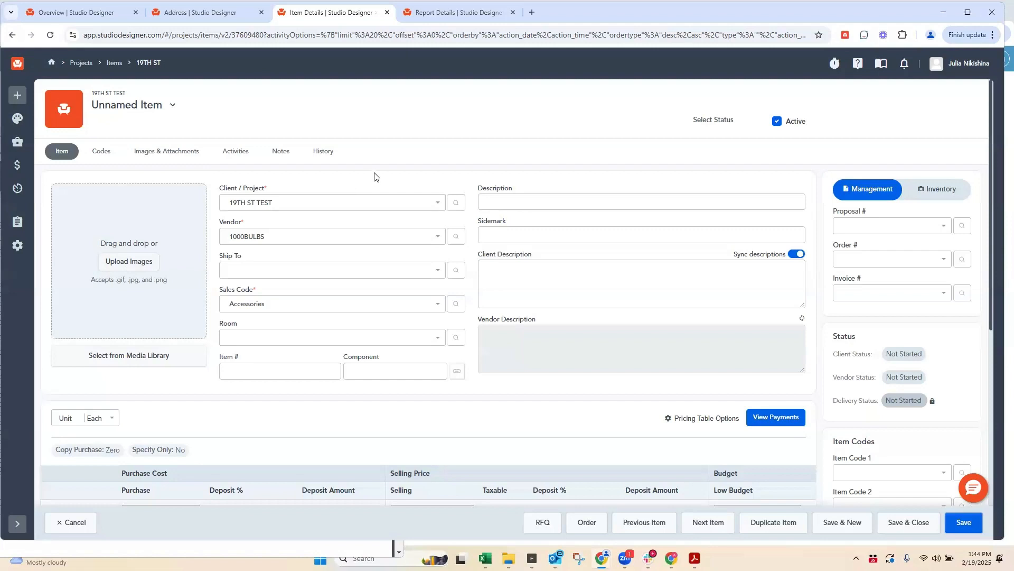
{"action": "left_click", "coordinate": [120, 264]}
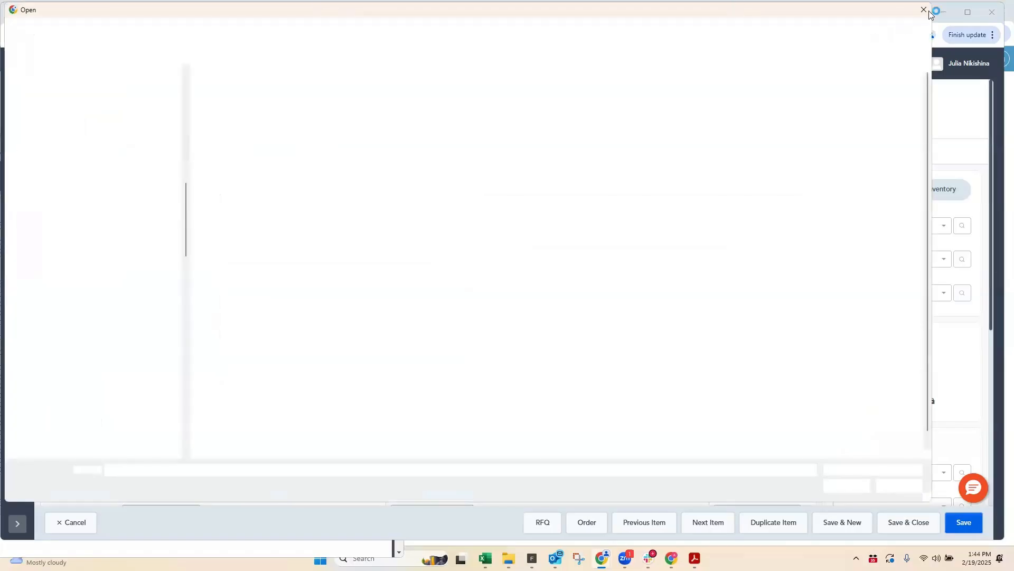
{"action": "left_click", "coordinate": [923, 11]}
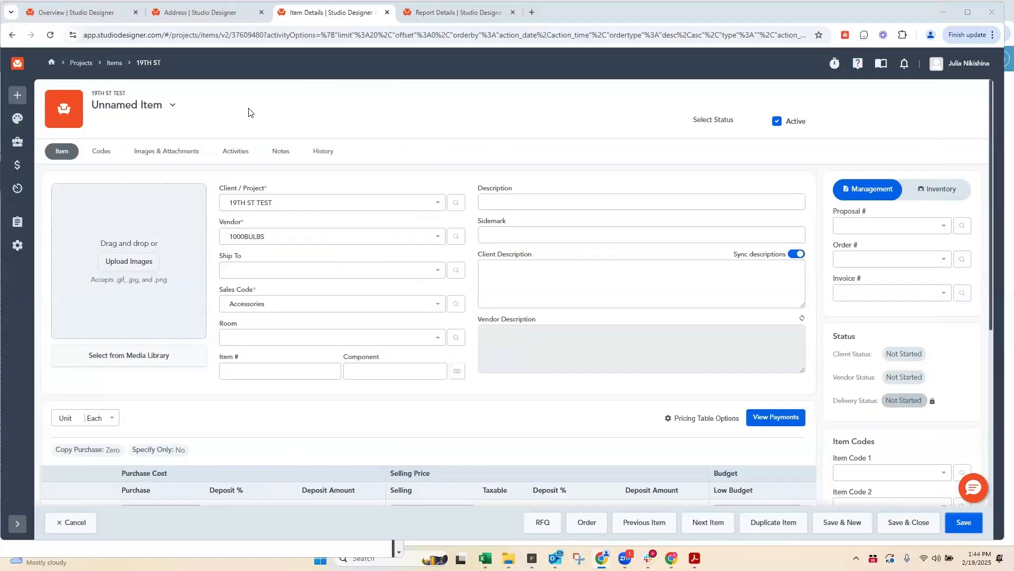
{"action": "left_click", "coordinate": [173, 155]}
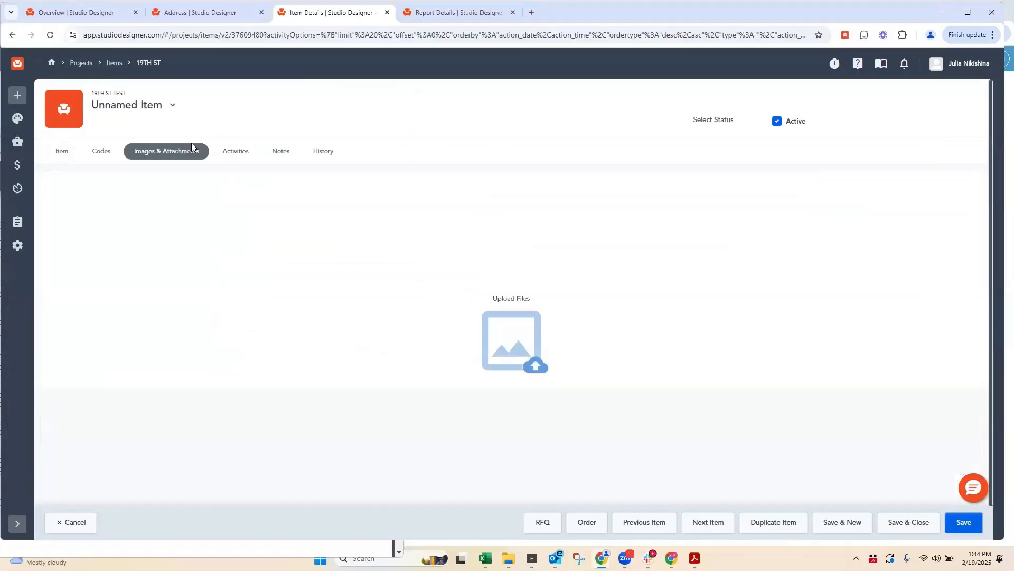
{"action": "left_click", "coordinate": [516, 299]}
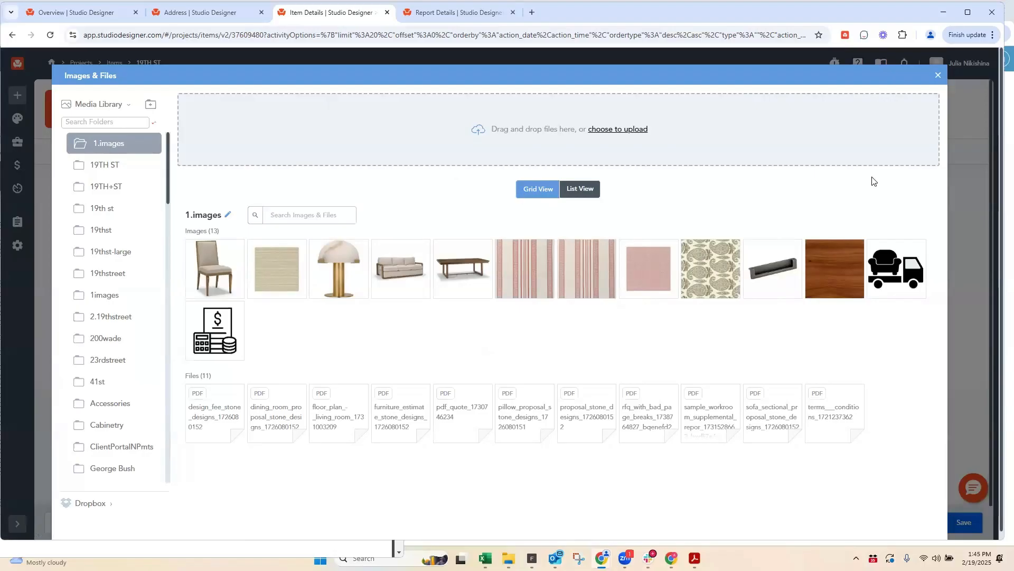
{"action": "left_click", "coordinate": [940, 77]}
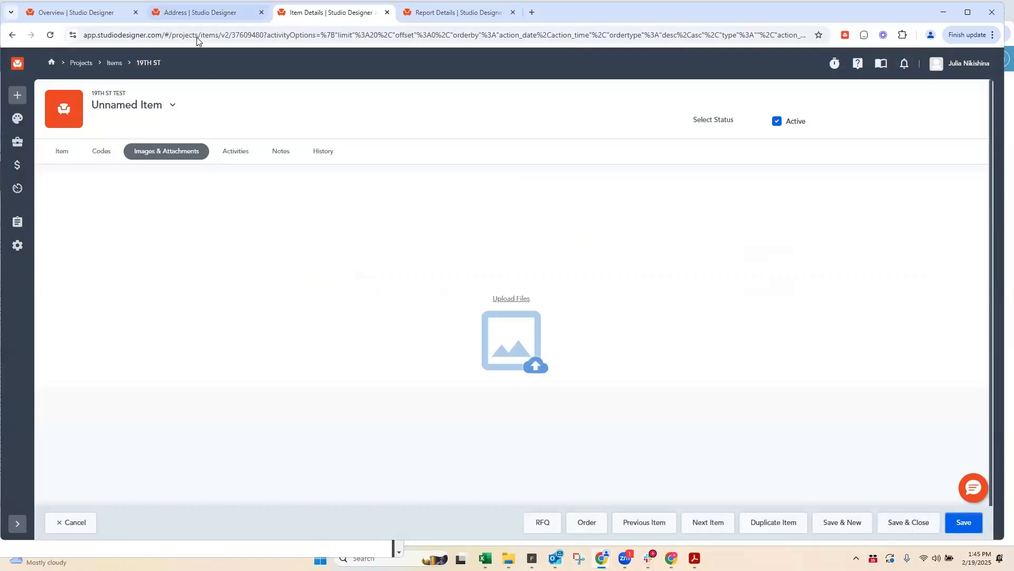
Step: Reopen the 19TH ST project address and review its client codes and its Images & Attachments
{"action": "key", "text": "ctrl+Page_Up"}
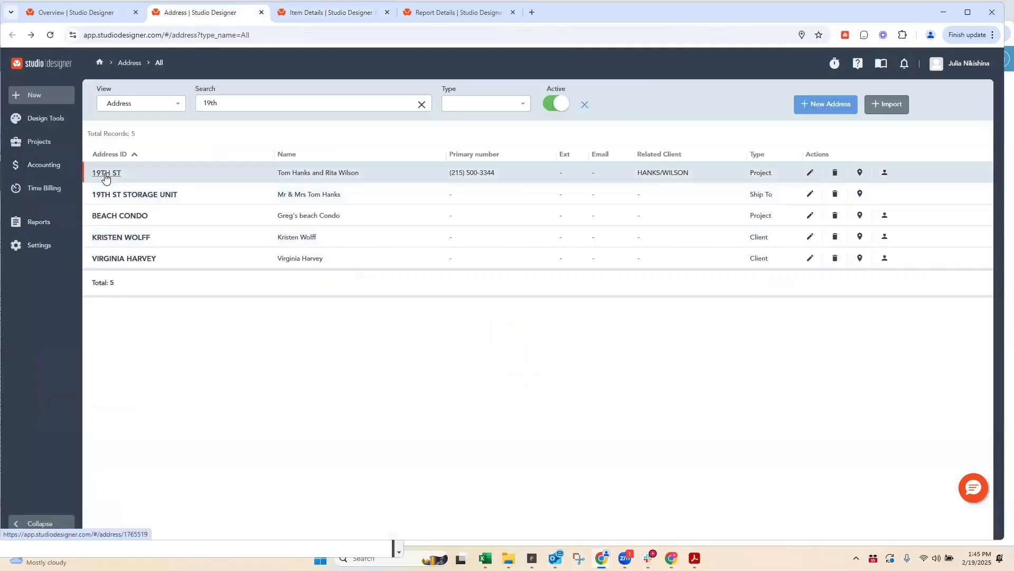
{"action": "left_click", "coordinate": [106, 173]}
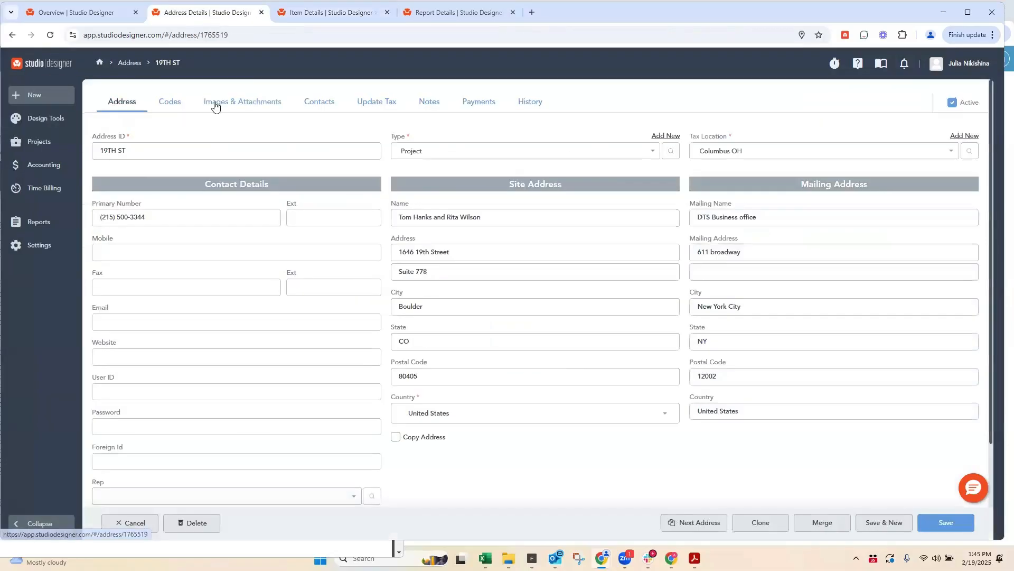
{"action": "left_click", "coordinate": [169, 101]}
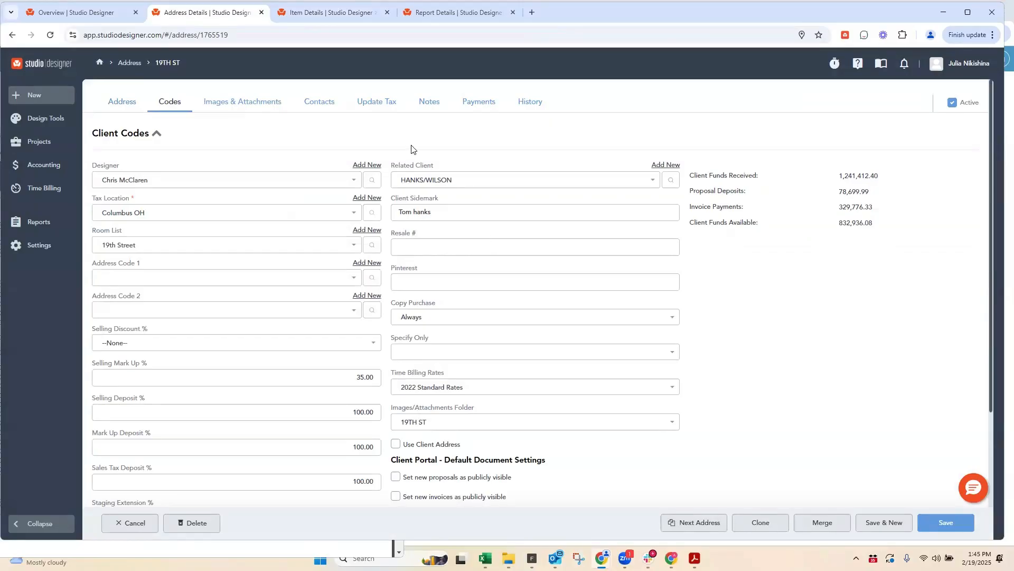
{"action": "left_click", "coordinate": [247, 105]}
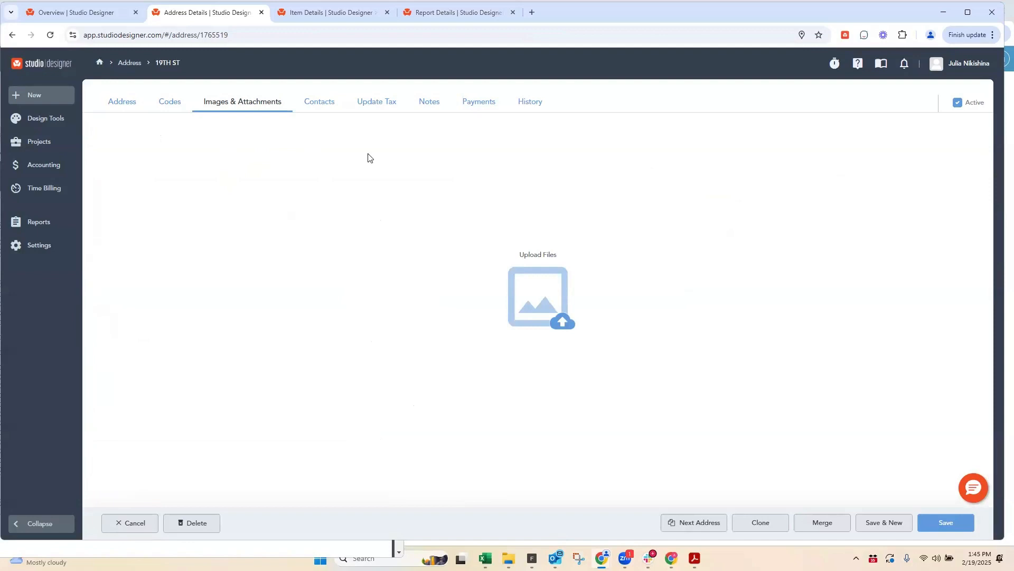
Step: Review the notes recorded on the 19TH ST project address
{"action": "left_click", "coordinate": [430, 105]}
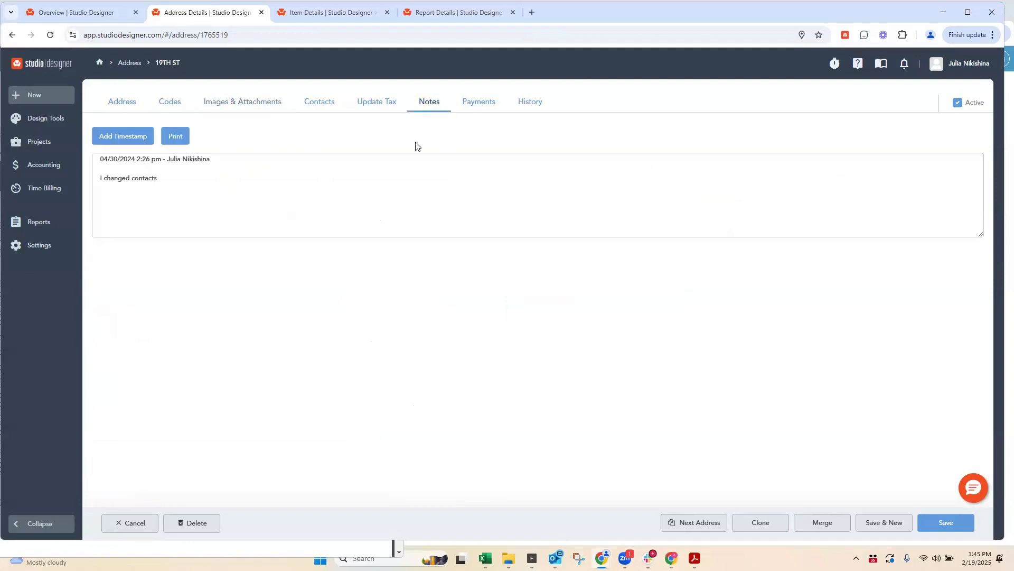
{"action": "left_click_drag", "start_coordinate": [170, 180], "coordinate": [73, 170]}
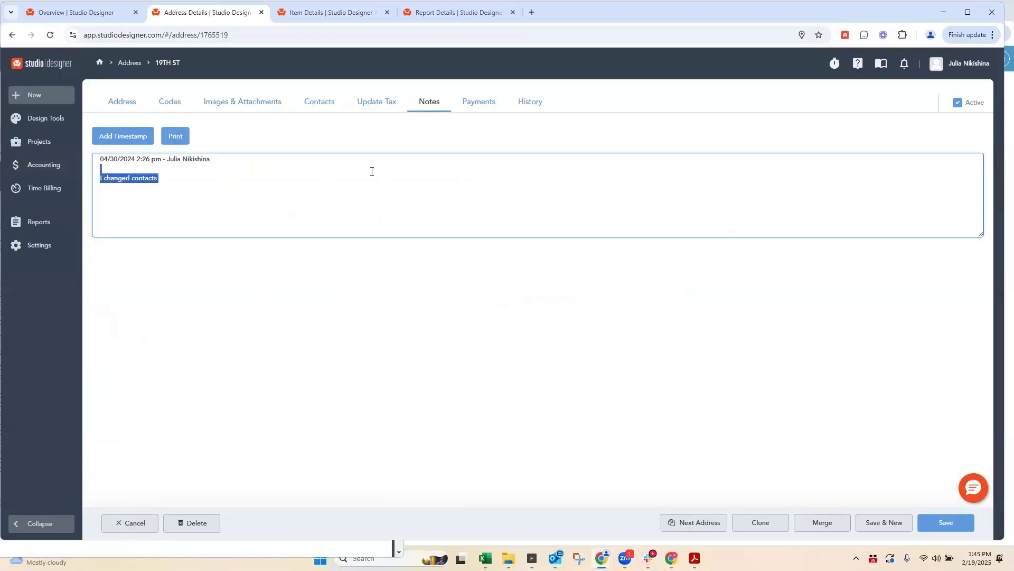
{"action": "left_click", "coordinate": [371, 171]}
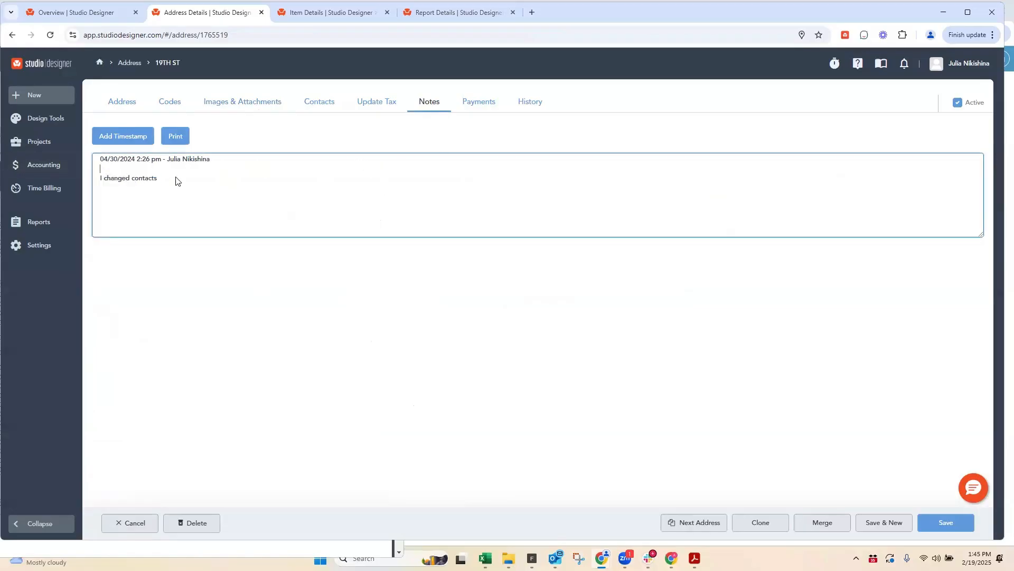
Step: Examine the Copy Purchase options and other defaults in the 19TH ST client codes, keeping the current selections
{"action": "left_click", "coordinate": [166, 106]}
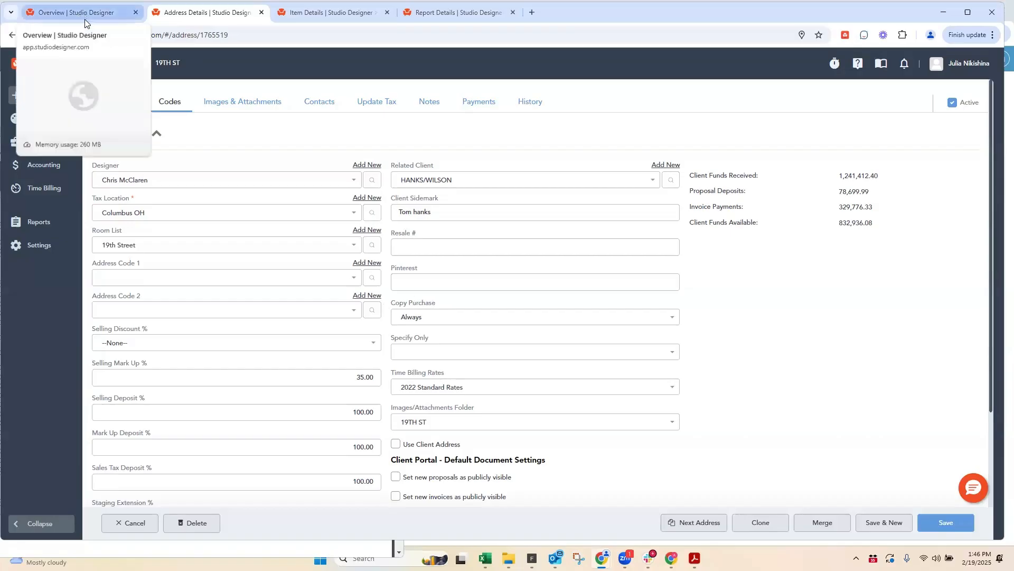
{"action": "left_click", "coordinate": [411, 319]}
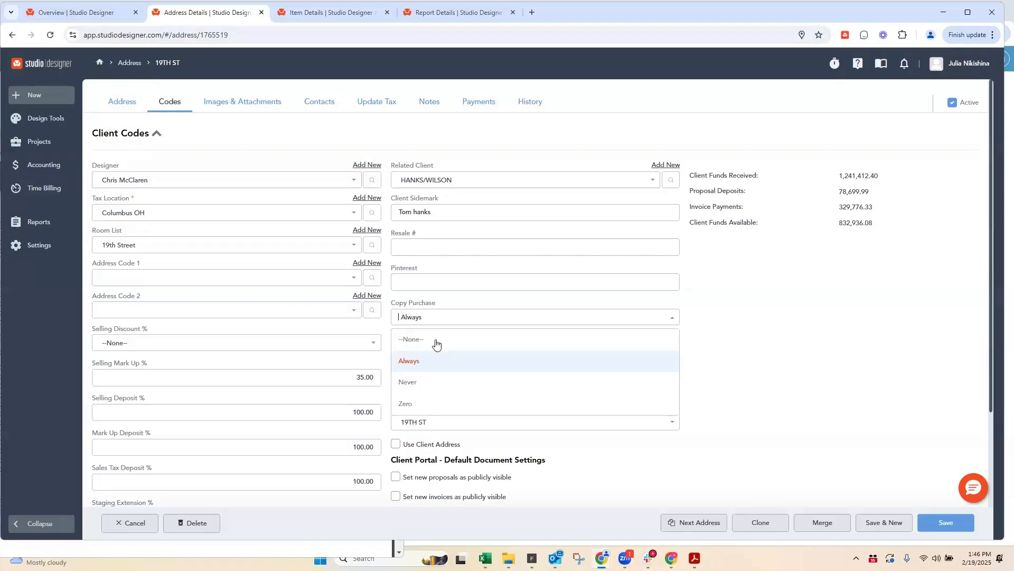
{"action": "left_click", "coordinate": [820, 278]}
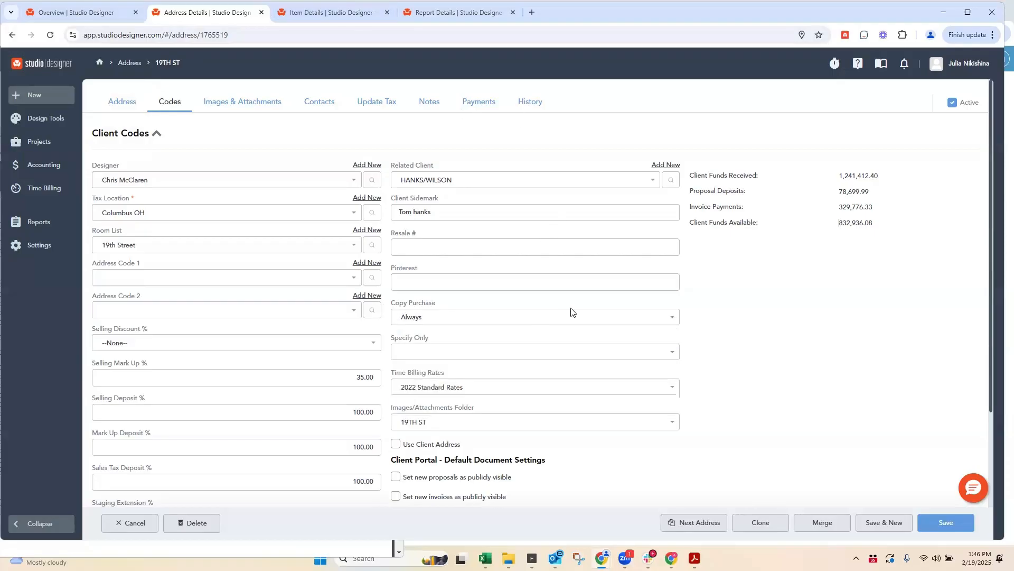
{"action": "scroll", "coordinate": [675, 384], "scroll_direction": "down", "scroll_amount": 3}
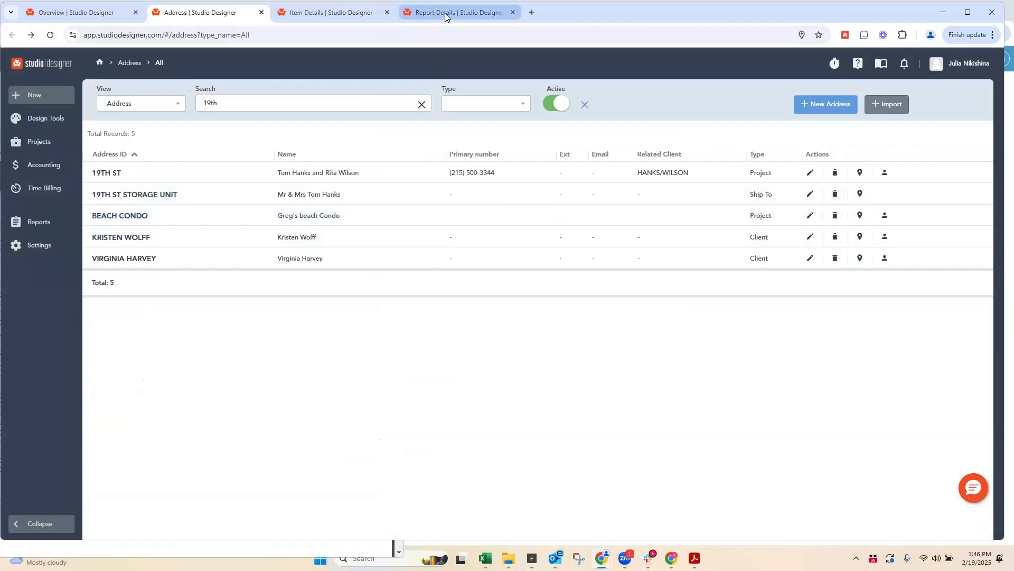
Step: Close the unnamed 19TH ST item, discarding its unsaved changes
{"action": "left_click", "coordinate": [329, 13]}
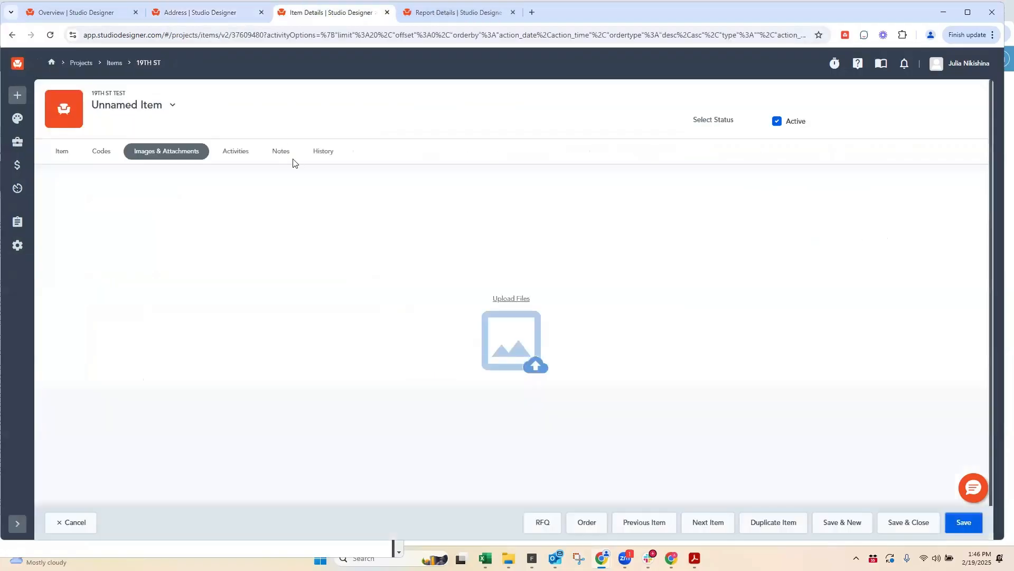
{"action": "left_click", "coordinate": [74, 523]}
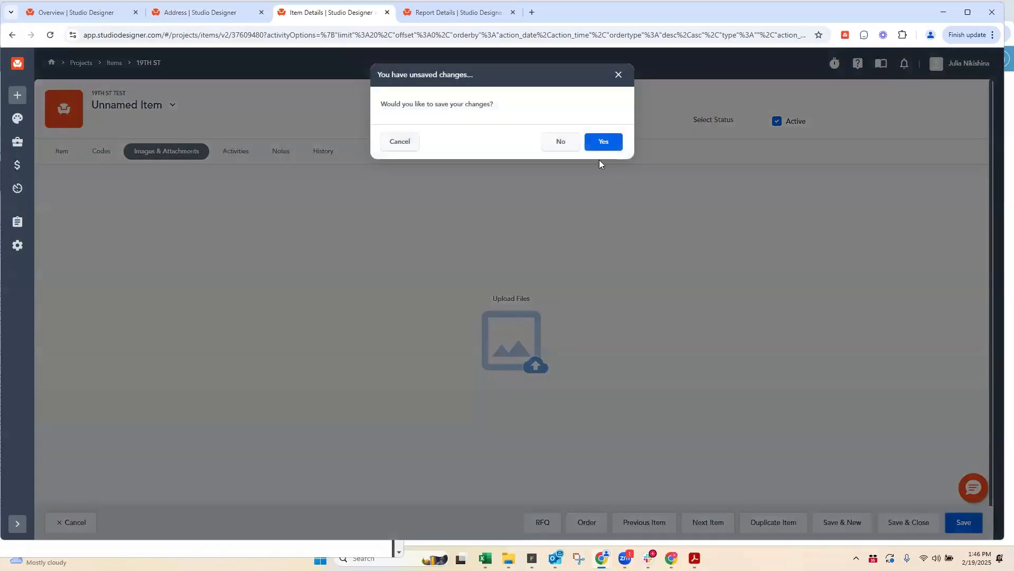
{"action": "left_click", "coordinate": [619, 75]}
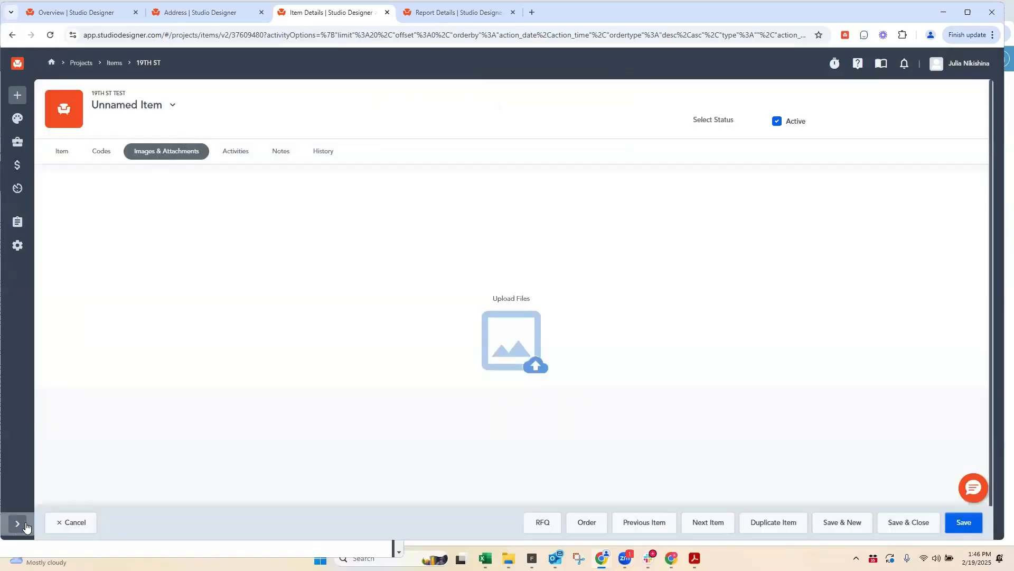
{"action": "left_click", "coordinate": [61, 523]}
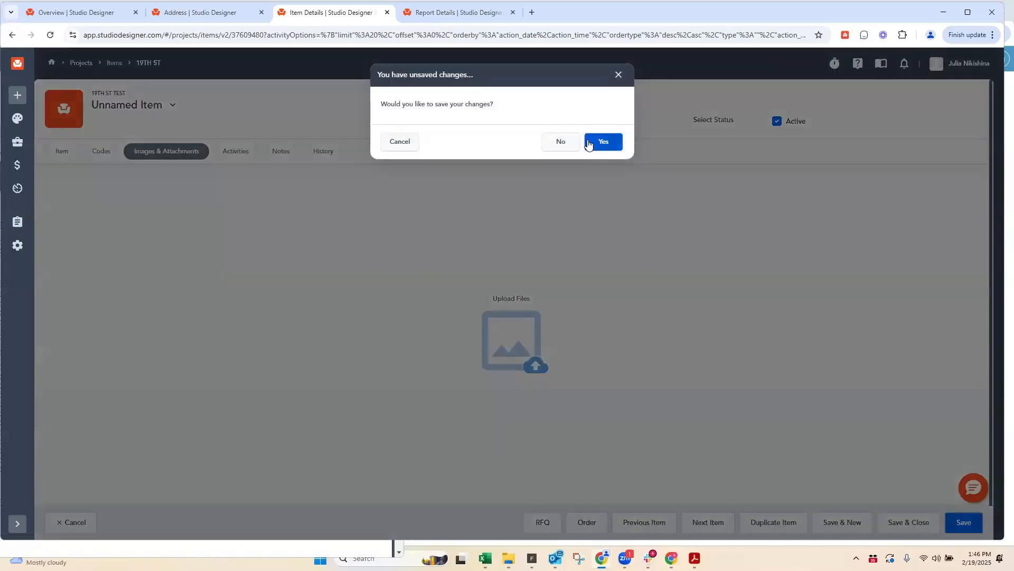
{"action": "left_click", "coordinate": [578, 137]}
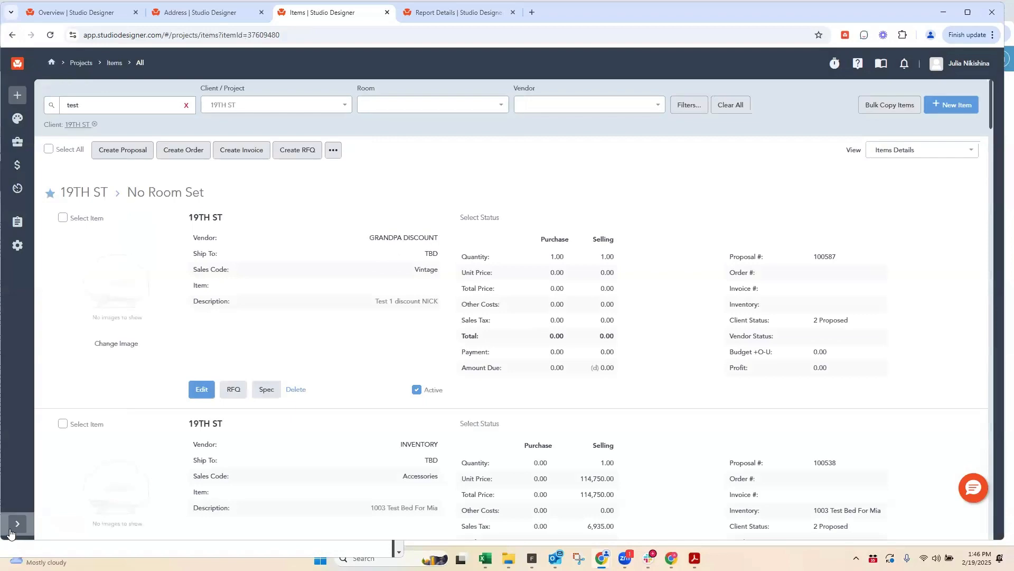
Step: Go to the purchase orders and preview the 1ST DIBS order for 19TH ST dated 01/09/2025
{"action": "left_click", "coordinate": [14, 528]}
{"action": "left_click", "coordinate": [43, 143]}
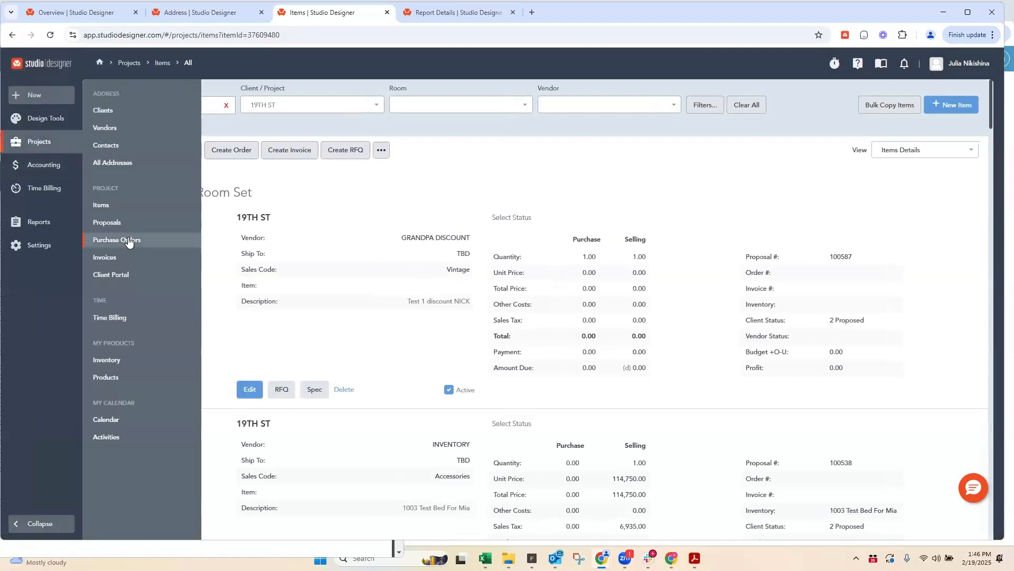
{"action": "left_click", "coordinate": [129, 240]}
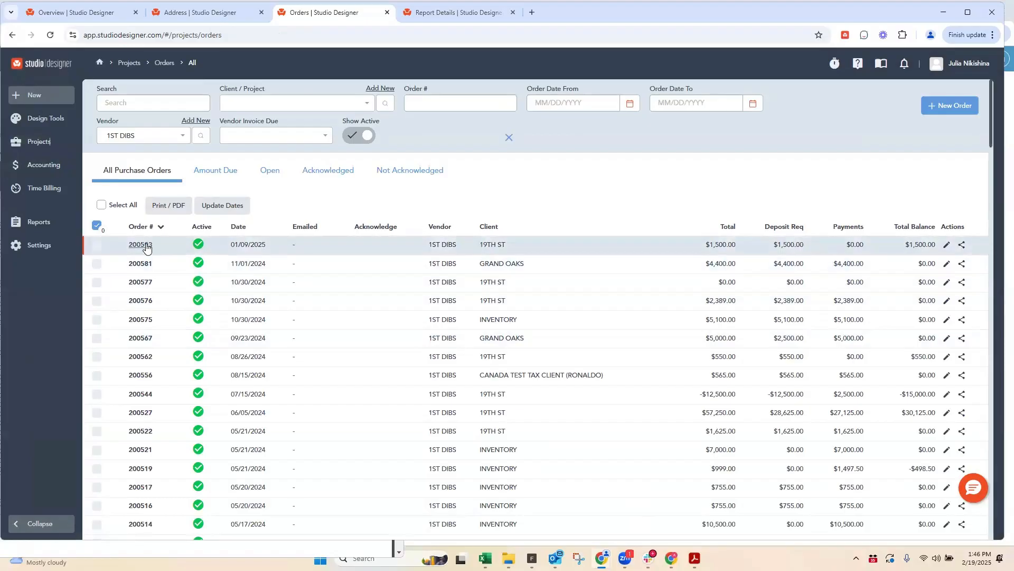
{"action": "left_click", "coordinate": [190, 245]}
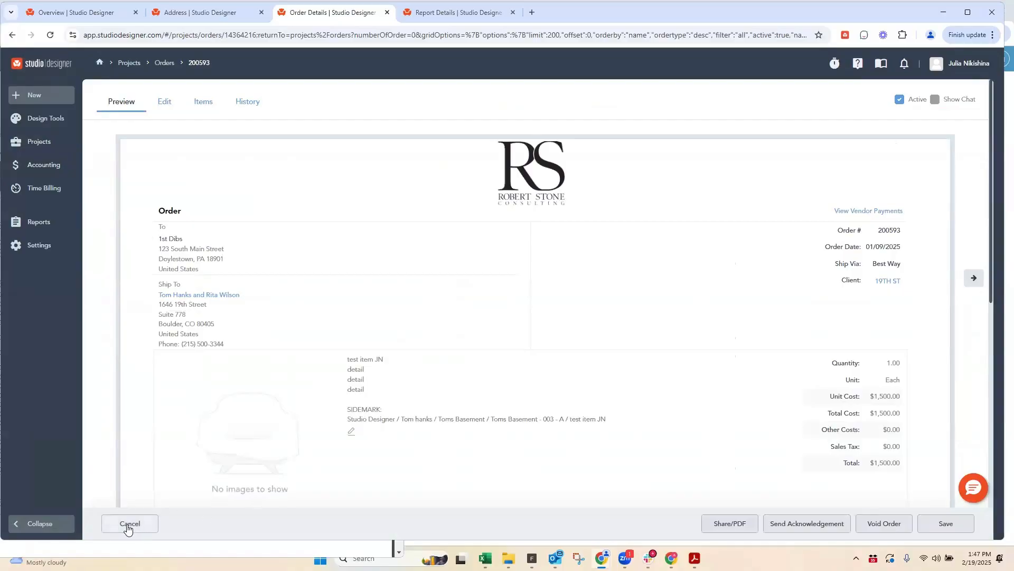
{"action": "left_click", "coordinate": [130, 525]}
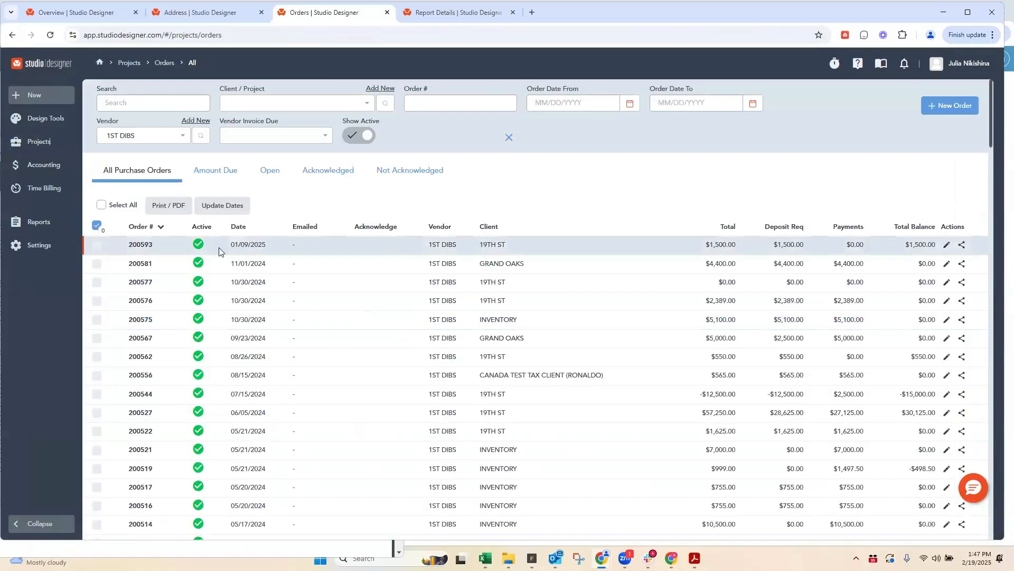
{"action": "left_click", "coordinate": [946, 247]}
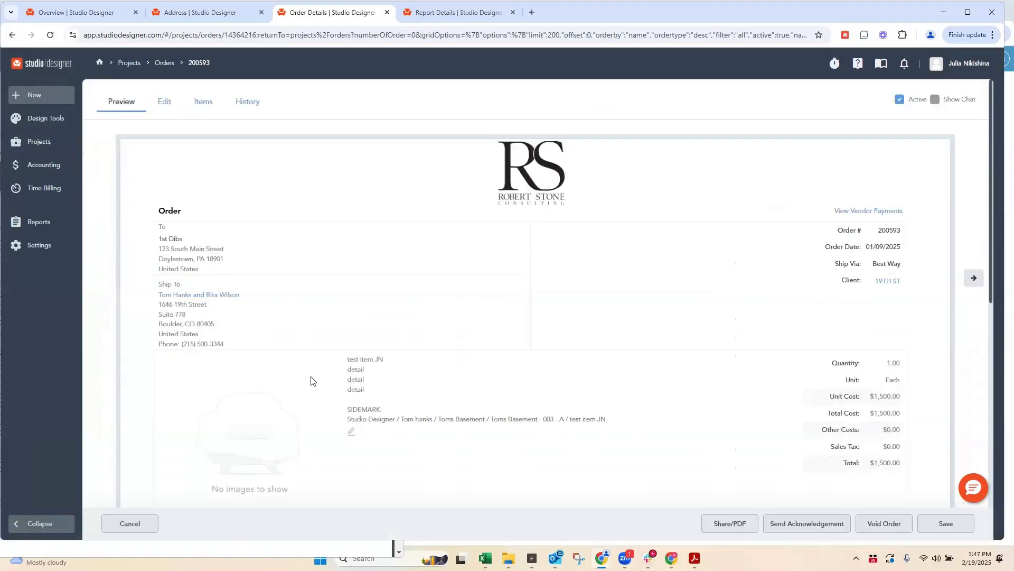
Step: Open the ordered test item, append "For vendor information" to its Description, and save and close it
{"action": "left_click", "coordinate": [352, 431]}
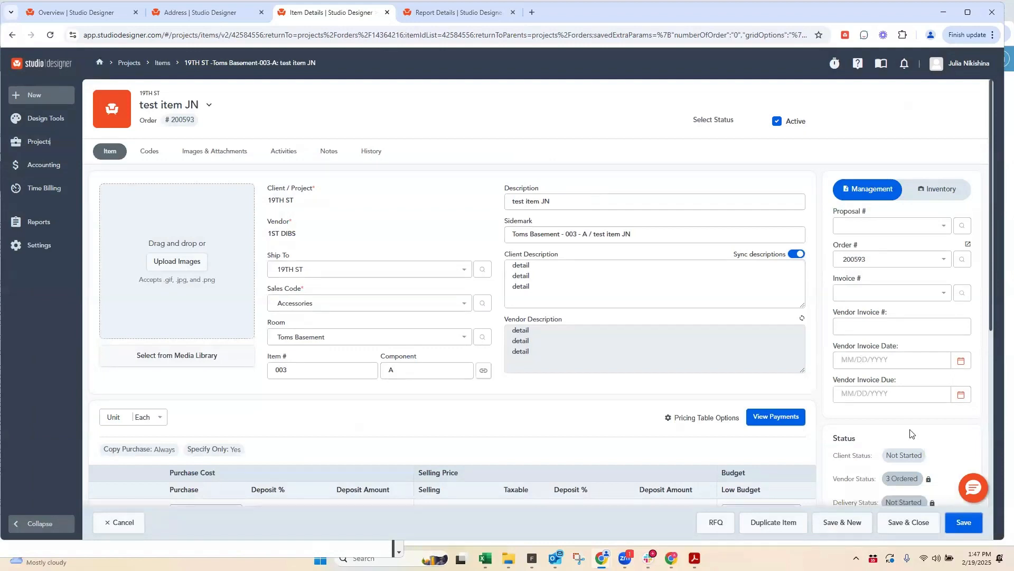
{"action": "scroll", "coordinate": [909, 431], "scroll_direction": "down", "scroll_amount": 3}
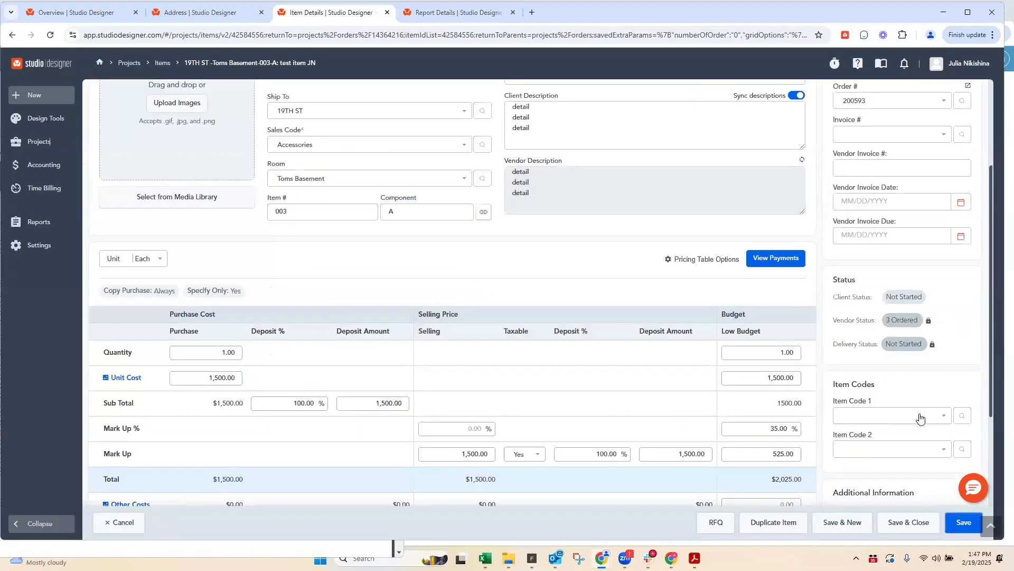
{"action": "scroll", "coordinate": [920, 418], "scroll_direction": "up", "scroll_amount": 3}
{"action": "left_click", "coordinate": [563, 197]}
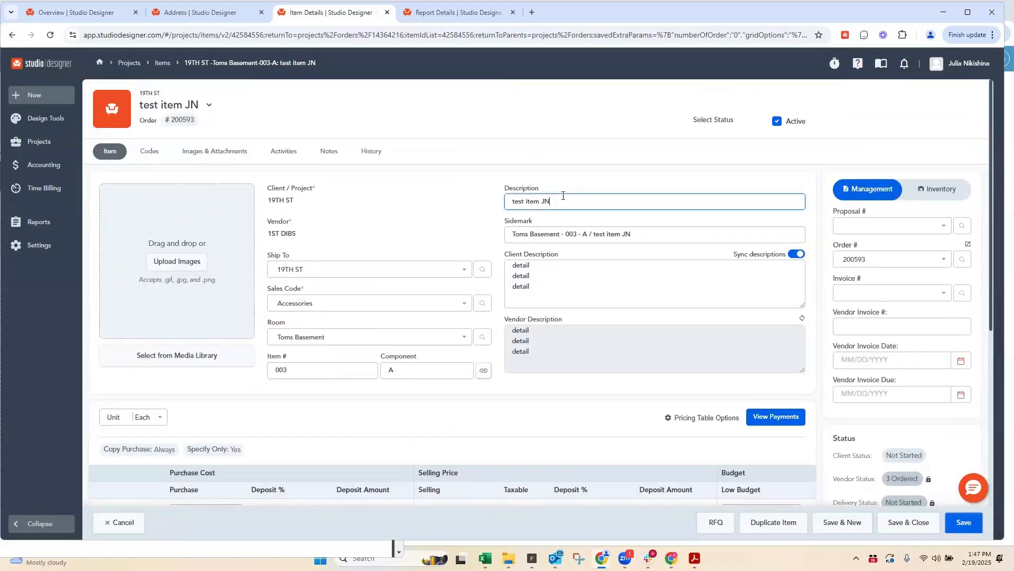
{"action": "left_click_drag", "start_coordinate": [562, 201], "coordinate": [508, 201]}
{"action": "left_click", "coordinate": [561, 202]}
{"action": "type", "text": "For vendor information"}
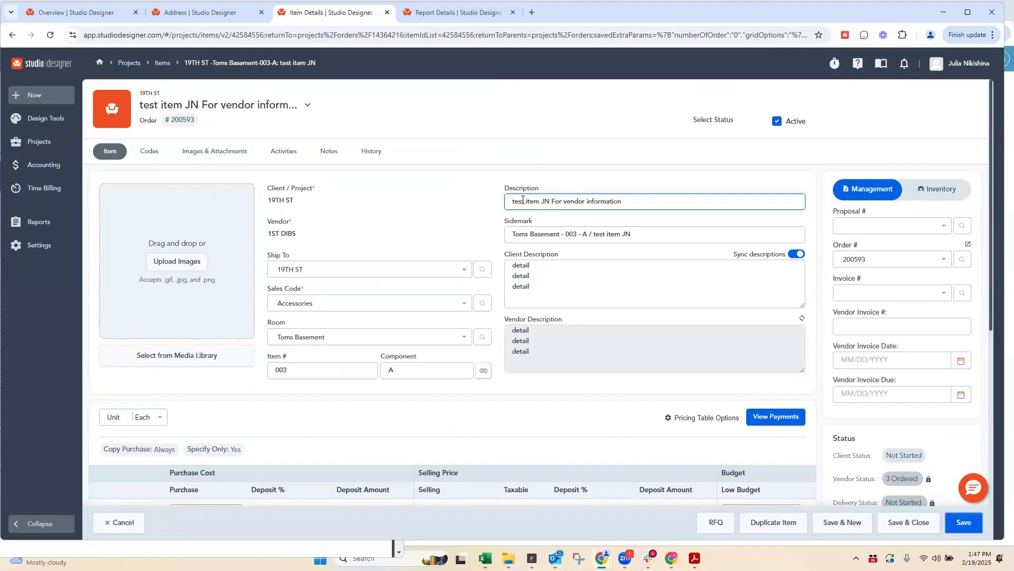
{"action": "left_click", "coordinate": [899, 523]}
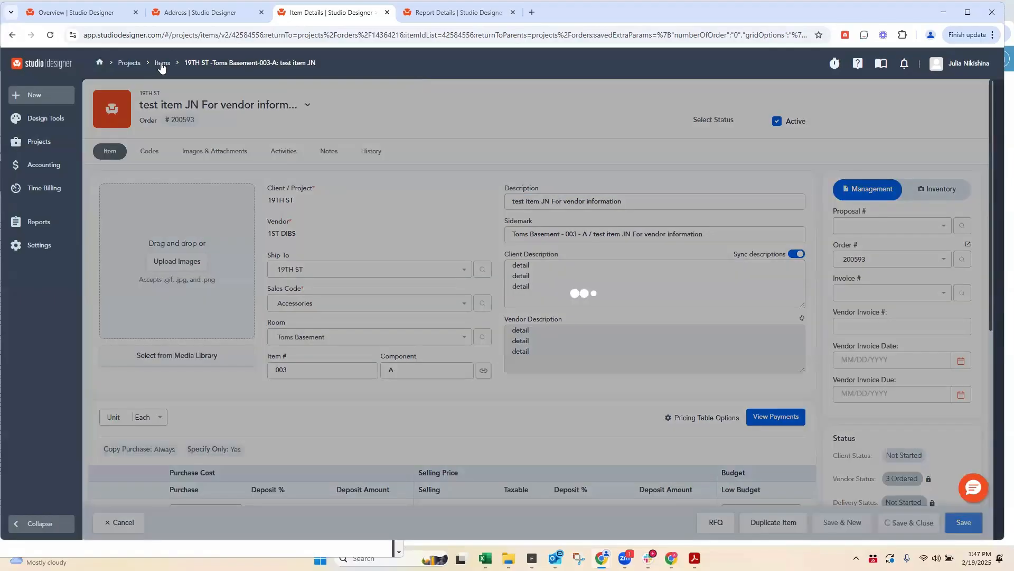
Step: Open the company's Codes defaults in the settings and search the page for "sidemark"
{"action": "key", "text": "ctrl+1"}
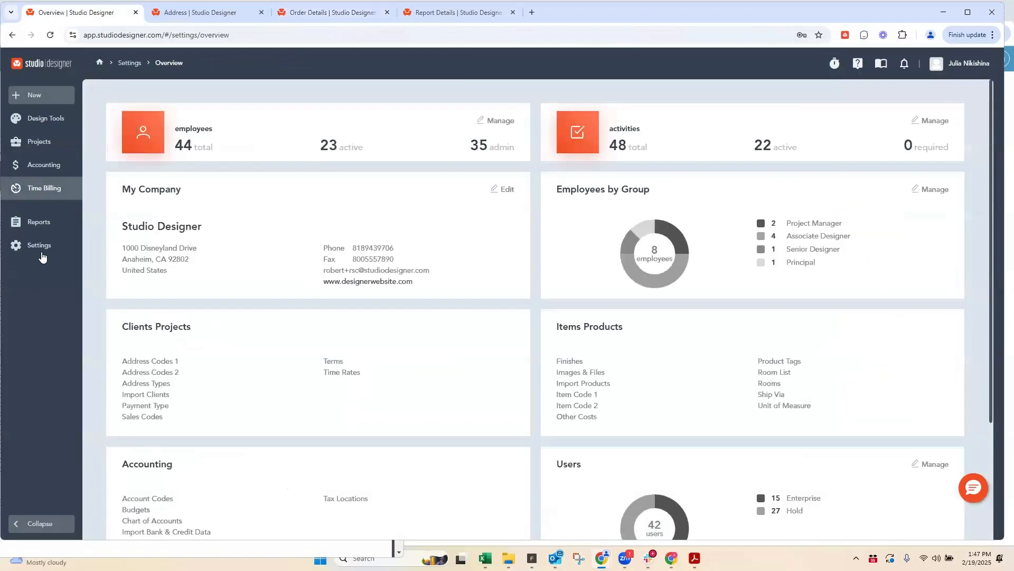
{"action": "mouse_move", "coordinate": [39, 247]}
{"action": "left_click", "coordinate": [127, 139]}
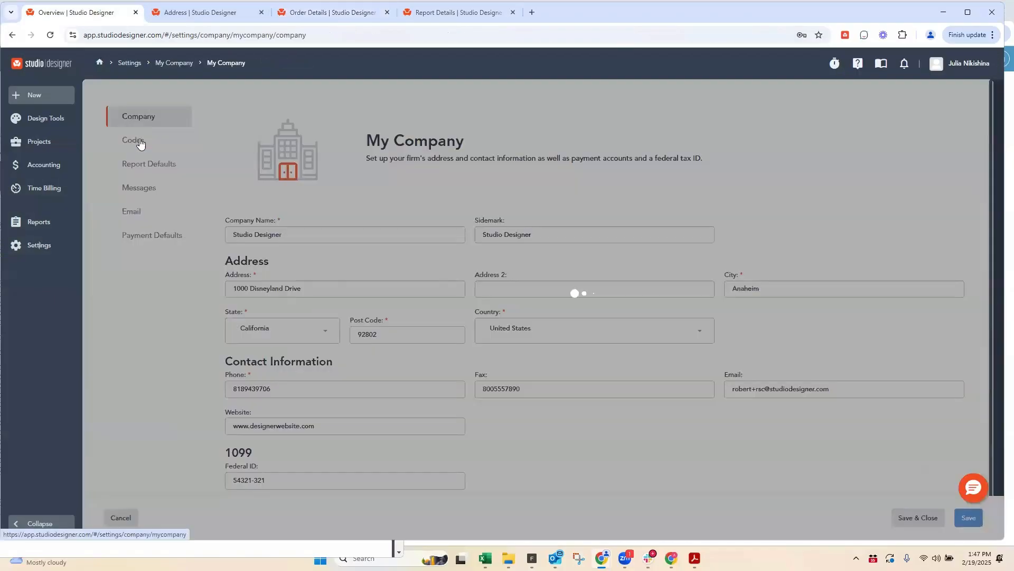
{"action": "left_click", "coordinate": [134, 165]}
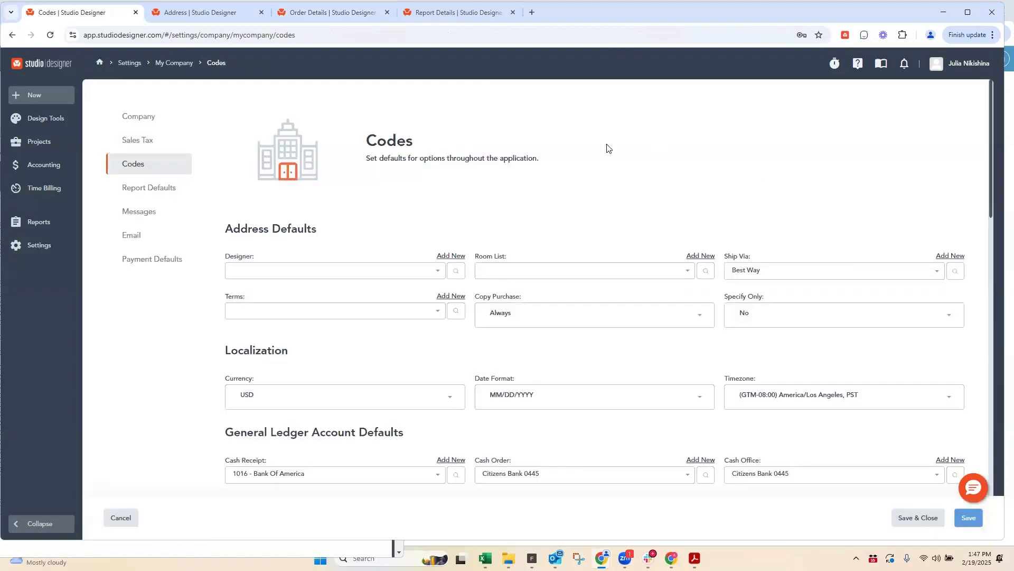
{"action": "key", "text": "ctrl+f"}
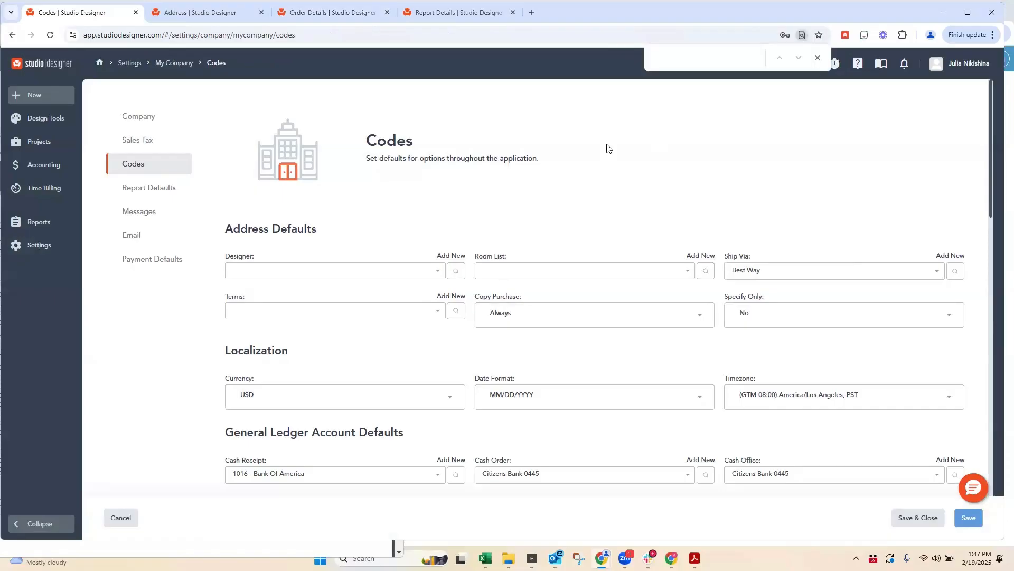
{"action": "type", "text": "sidemark"}
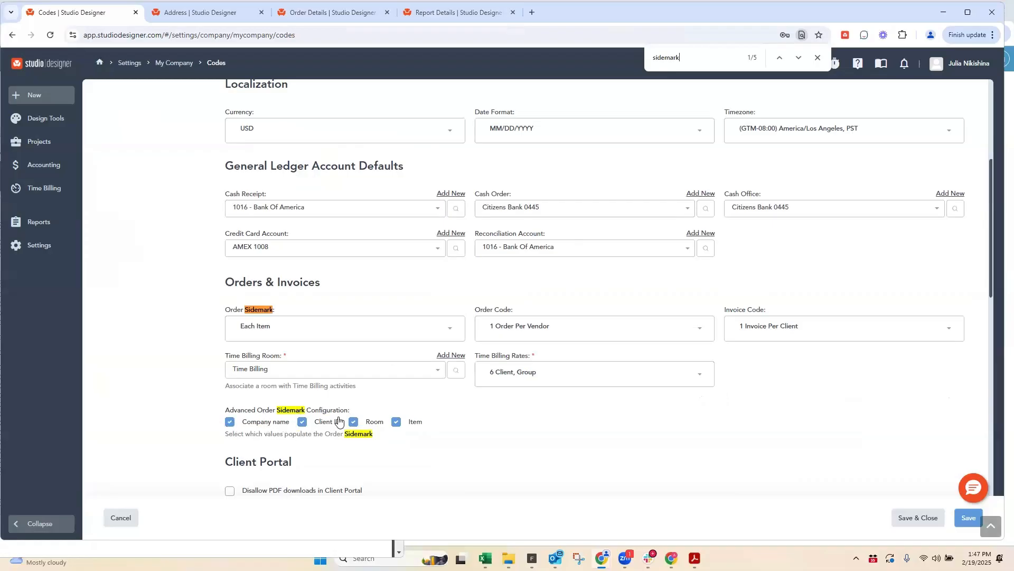
Step: Review the Order Sidemark options and the Advanced Order Sidemark Configuration, keeping the current selections
{"action": "left_click", "coordinate": [798, 58]}
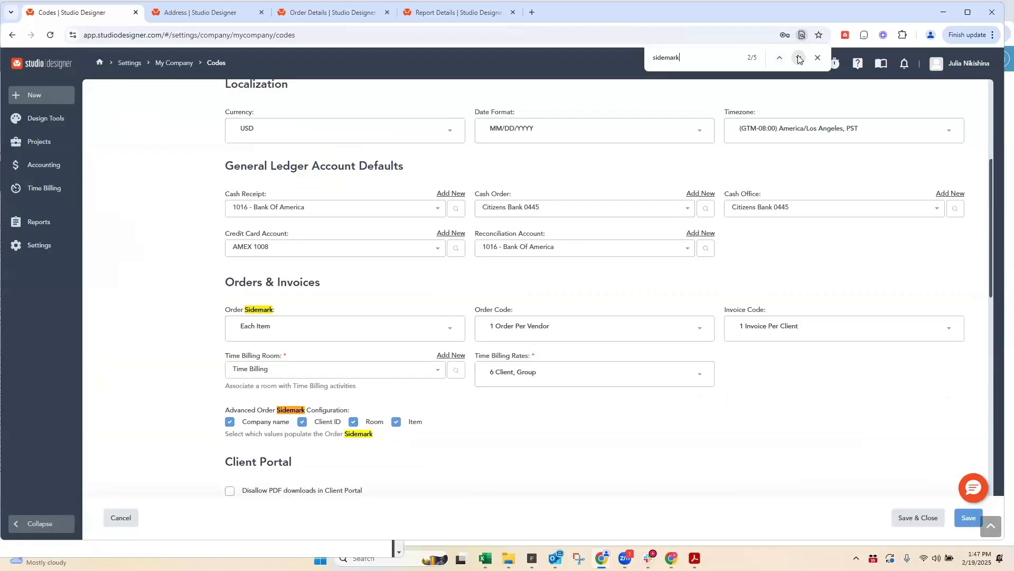
{"action": "left_click", "coordinate": [247, 328]}
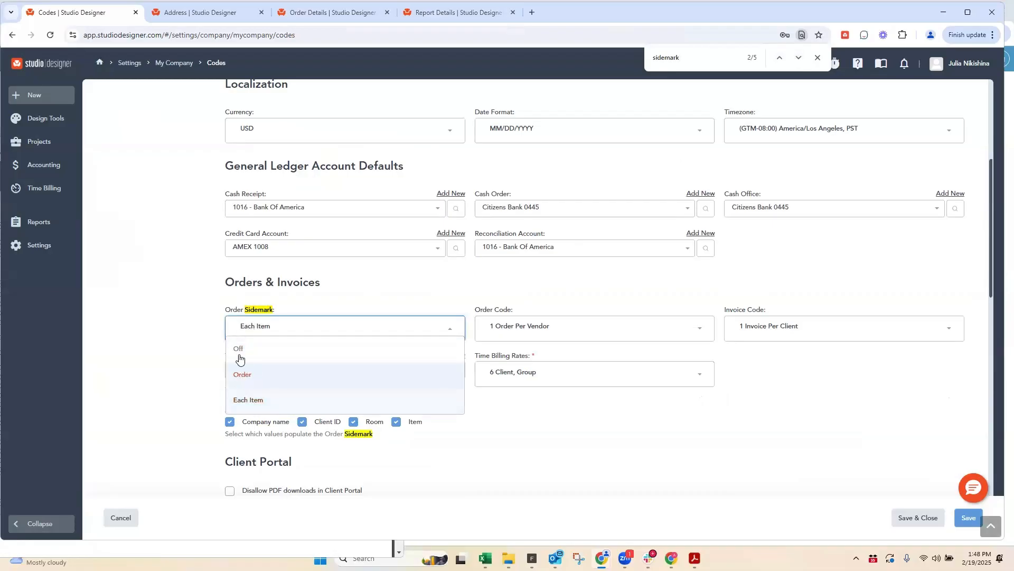
{"action": "left_click", "coordinate": [781, 357]}
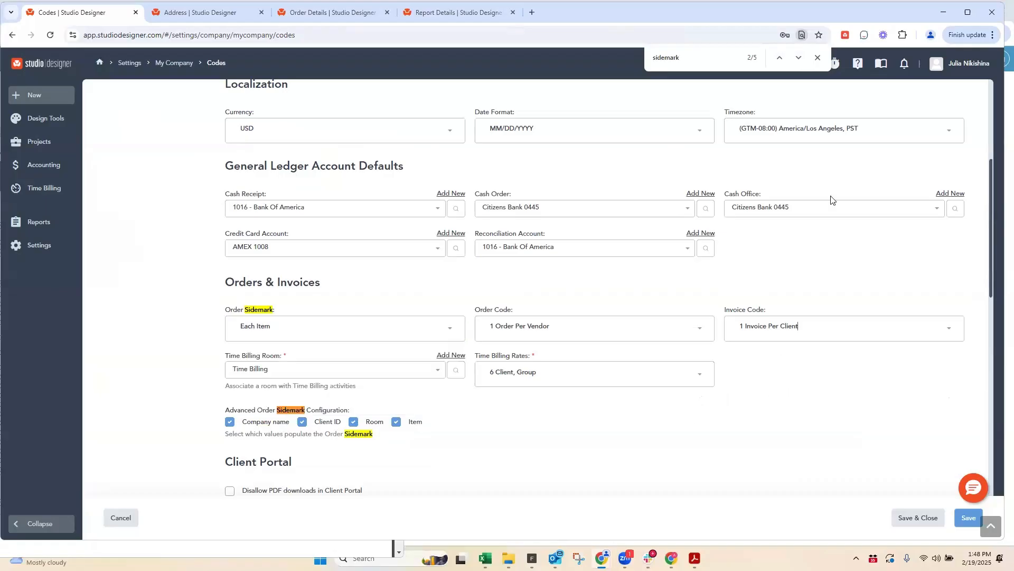
Step: Check the Item Sidemark options under Item Defaults, leave the company codes without saving, and return to the purchase order preview
{"action": "left_click", "coordinate": [798, 58]}
{"action": "left_click", "coordinate": [798, 58]}
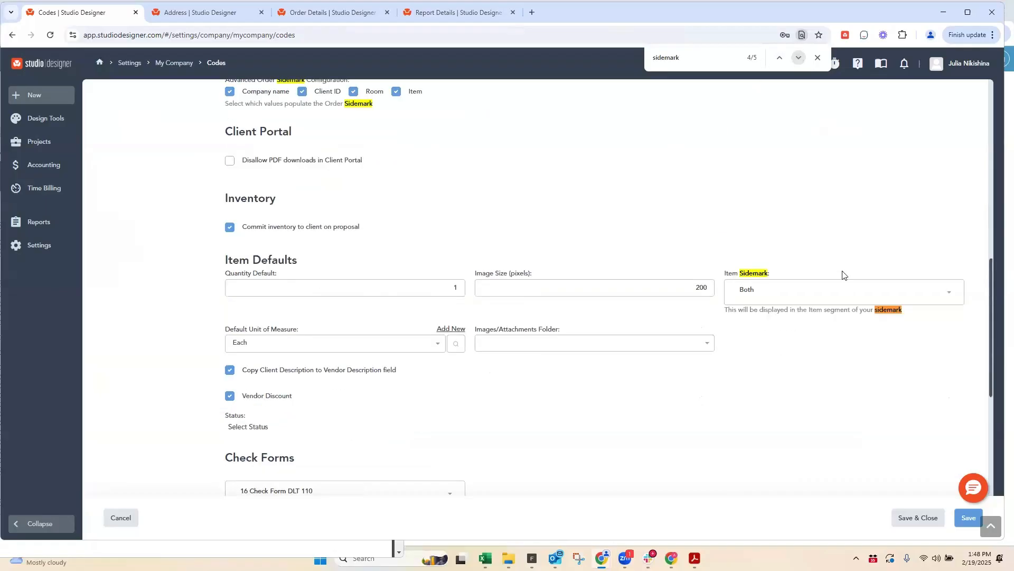
{"action": "left_click", "coordinate": [742, 299]}
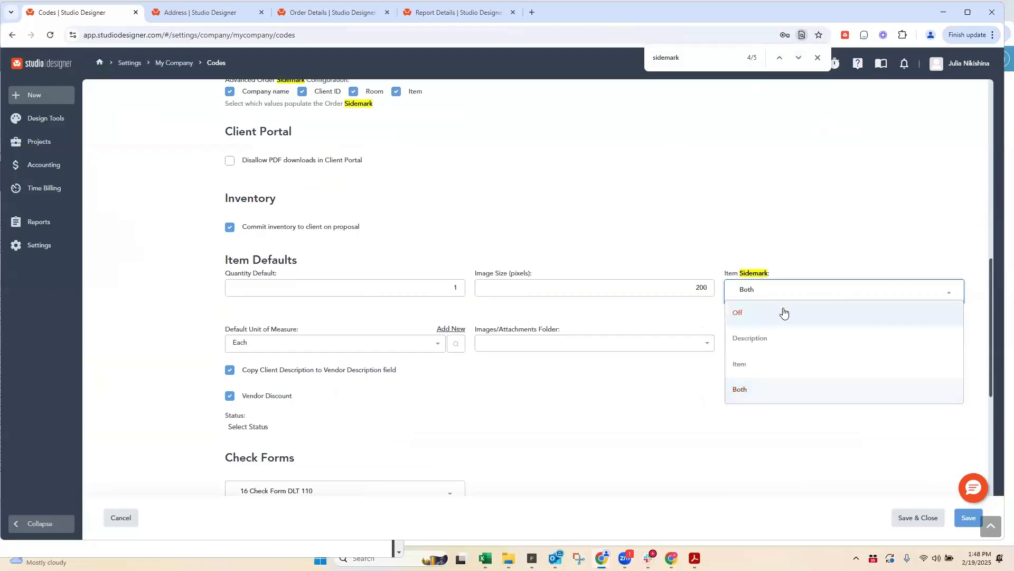
{"action": "left_click", "coordinate": [801, 195]}
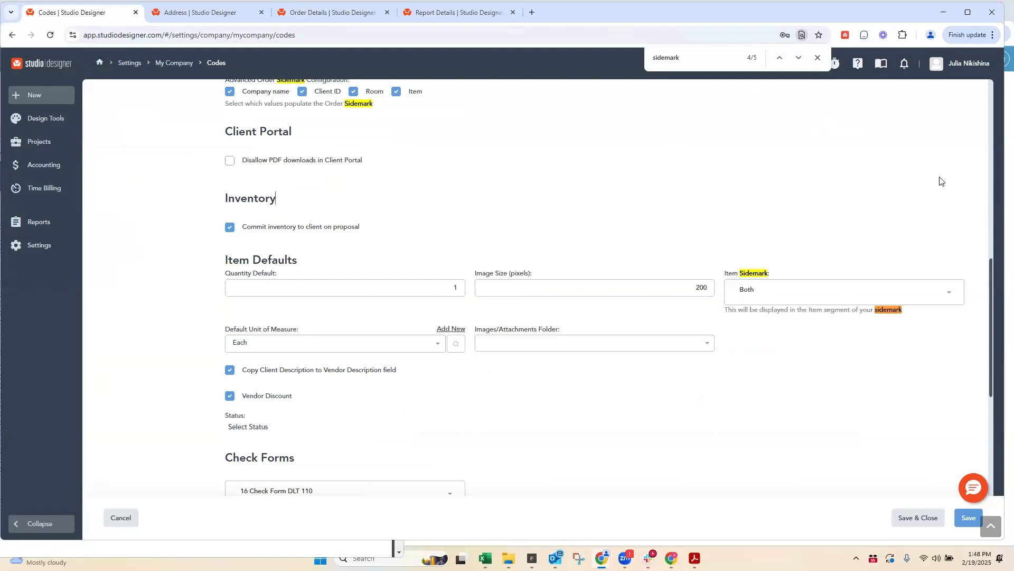
{"action": "left_click", "coordinate": [120, 519]}
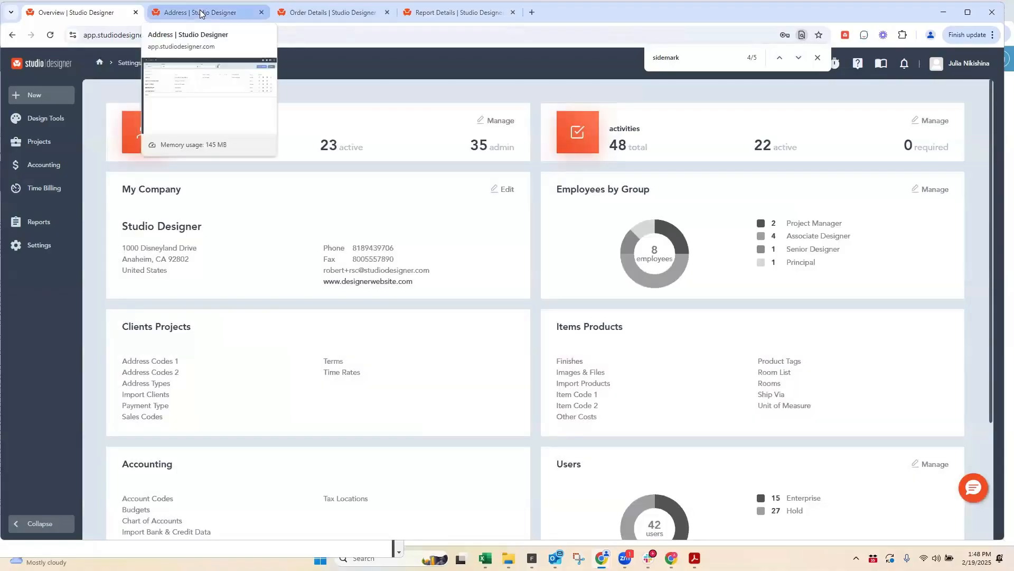
{"action": "left_click", "coordinate": [324, 13]}
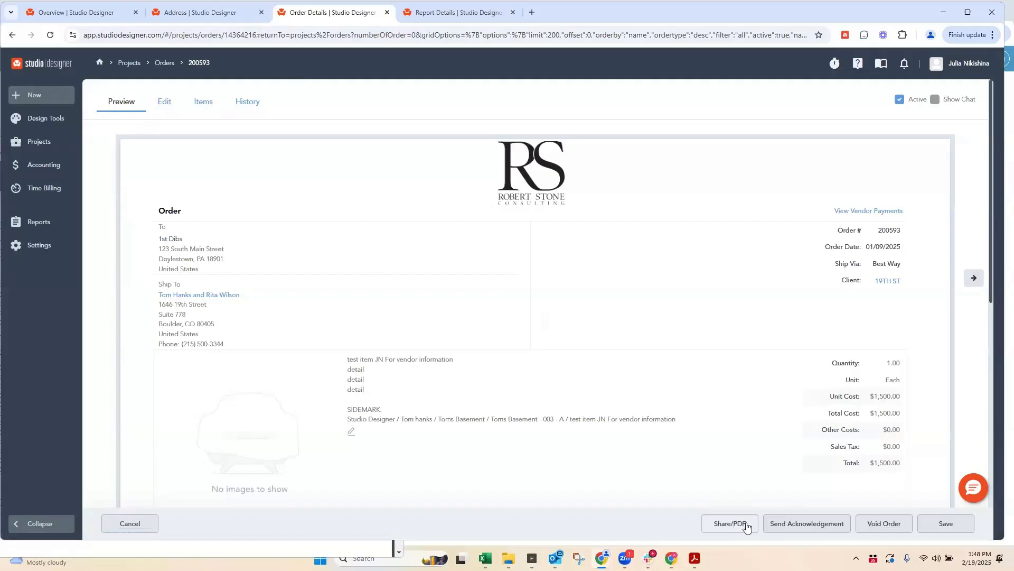
Step: Check the order's shareable PDF preview for the sidemark and description, and return to the order without sharing it
{"action": "left_click", "coordinate": [730, 524]}
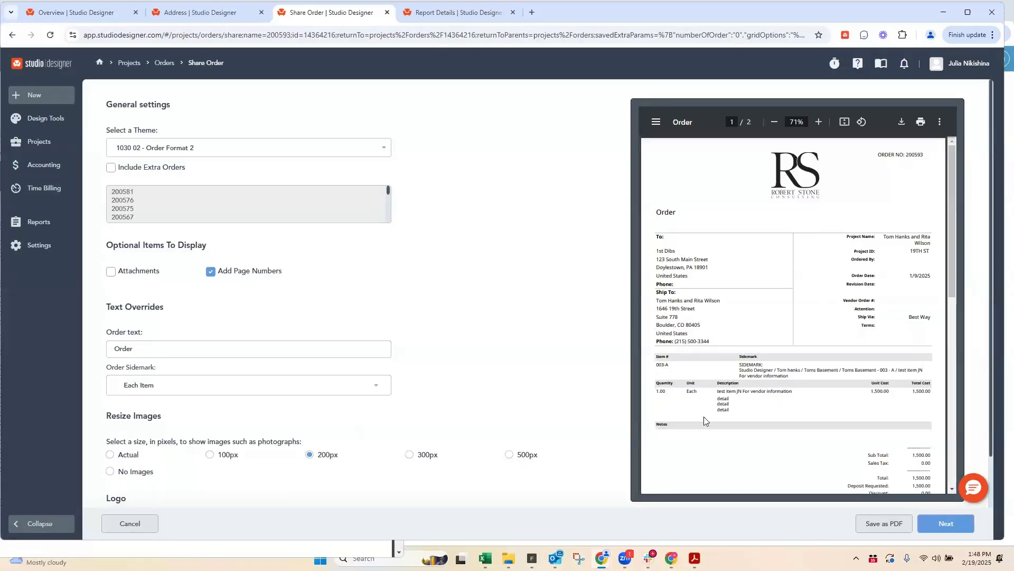
{"action": "scroll", "coordinate": [814, 301], "scroll_direction": "down", "scroll_amount": 5}
{"action": "left_click", "coordinate": [142, 524]}
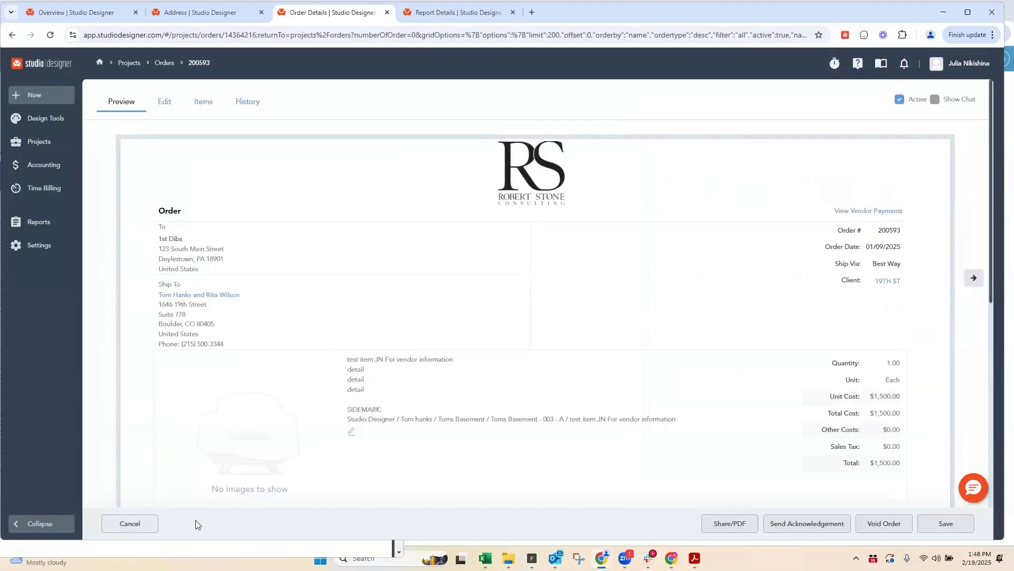
Step: Open the ordered test item and attach the beige swatch and table lamp images plus the dining room, floor plan, design fee and furniture estimate PDFs
{"action": "left_click", "coordinate": [351, 432]}
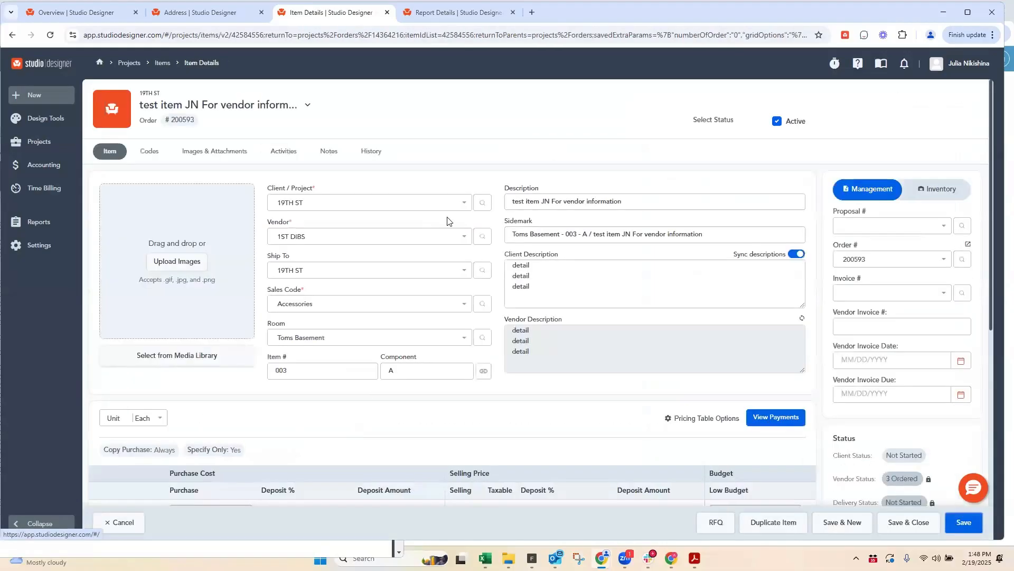
{"action": "left_click", "coordinate": [220, 153]}
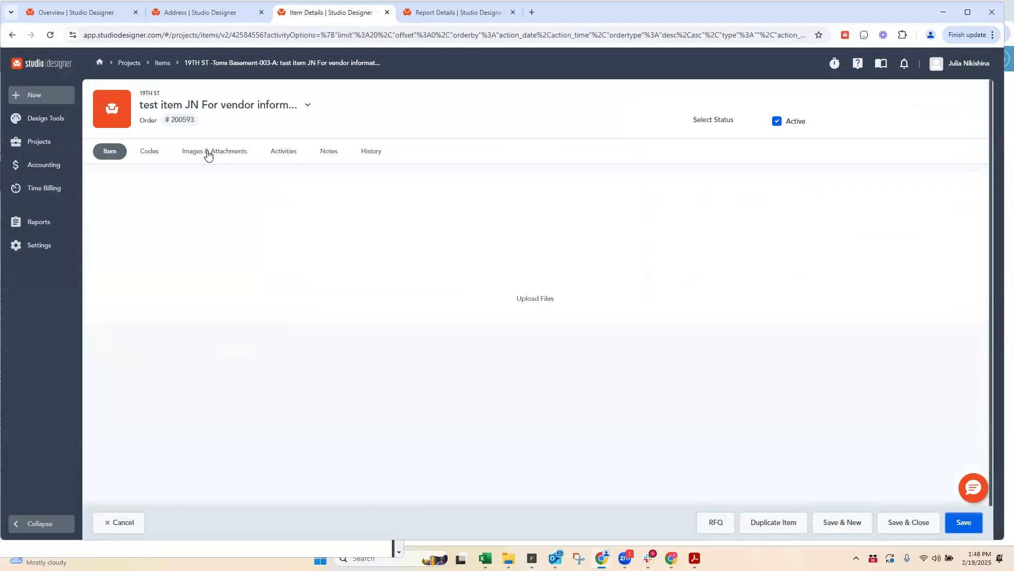
{"action": "left_click", "coordinate": [535, 299]}
{"action": "mouse_move", "coordinate": [334, 258]}
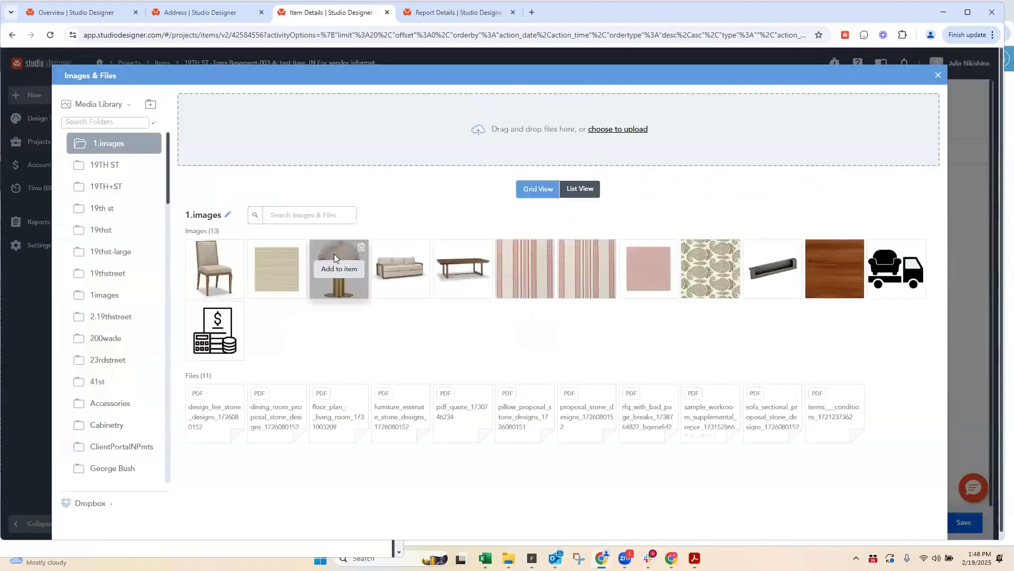
{"action": "left_click", "coordinate": [277, 268]}
{"action": "mouse_move", "coordinate": [284, 417]}
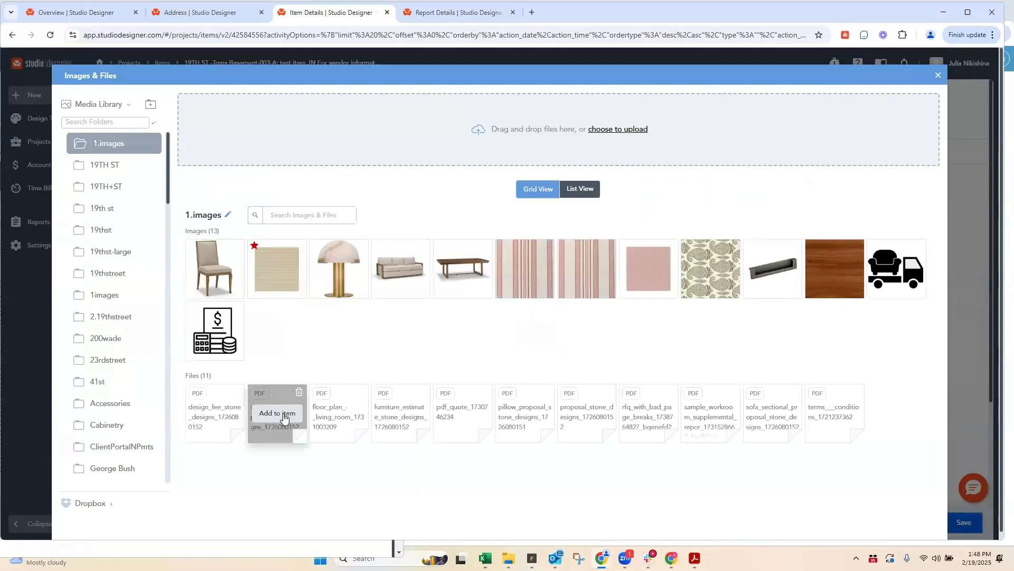
{"action": "left_click", "coordinate": [395, 415]}
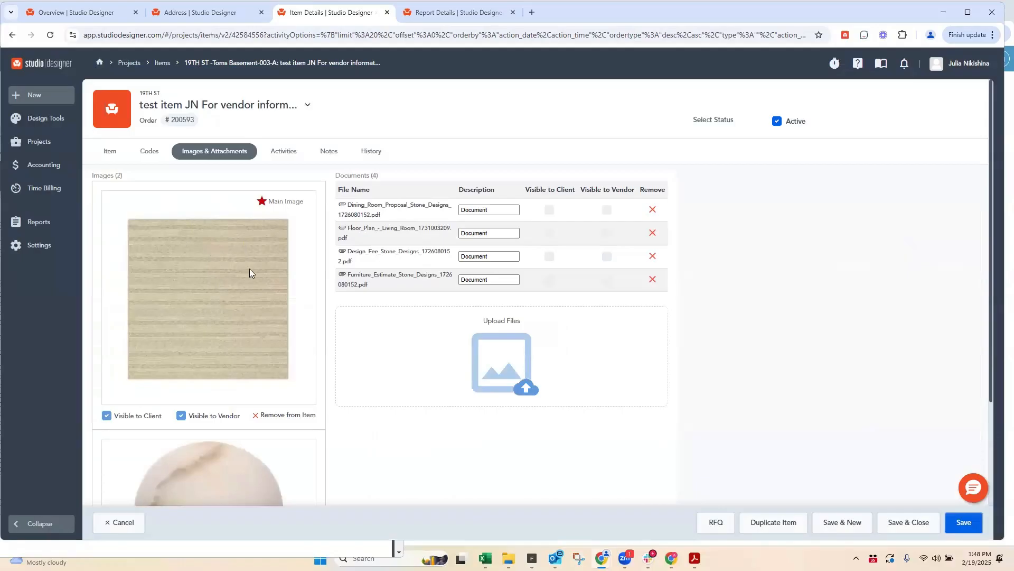
{"action": "scroll", "coordinate": [227, 320], "scroll_direction": "down", "scroll_amount": 4}
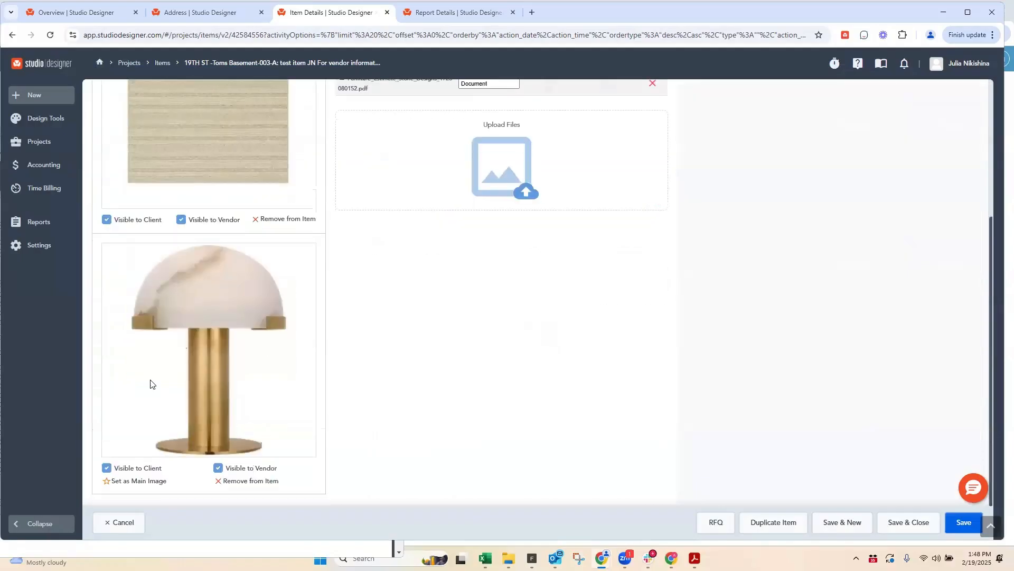
{"action": "scroll", "coordinate": [199, 257], "scroll_direction": "up", "scroll_amount": 4}
{"action": "scroll", "coordinate": [182, 293], "scroll_direction": "down", "scroll_amount": 1}
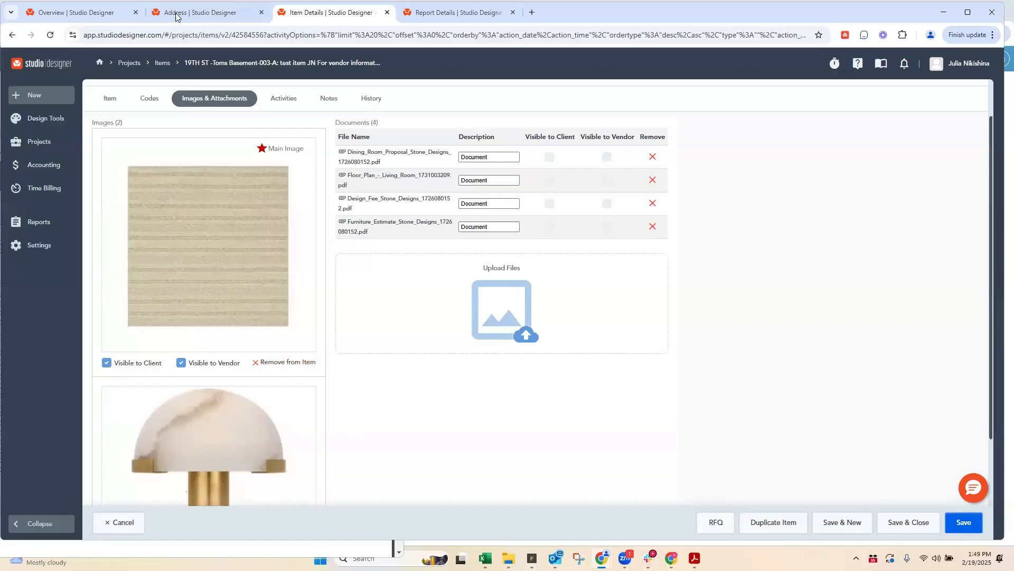
Step: Look through the company's Codes and Report Defaults settings for the option that includes attachments and other images in reports
{"action": "left_click", "coordinate": [76, 12]}
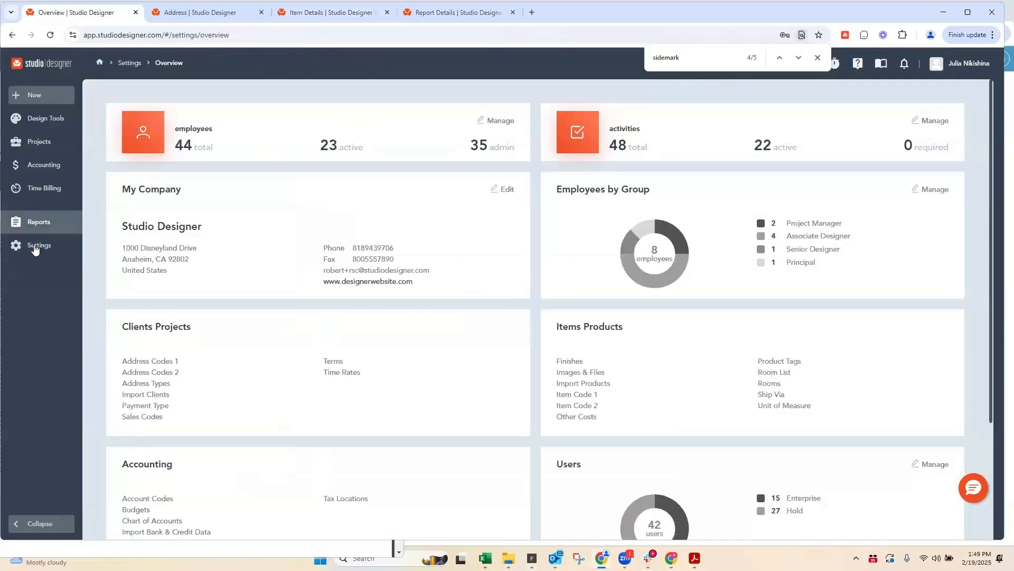
{"action": "left_click", "coordinate": [35, 246]}
{"action": "left_click", "coordinate": [119, 141]}
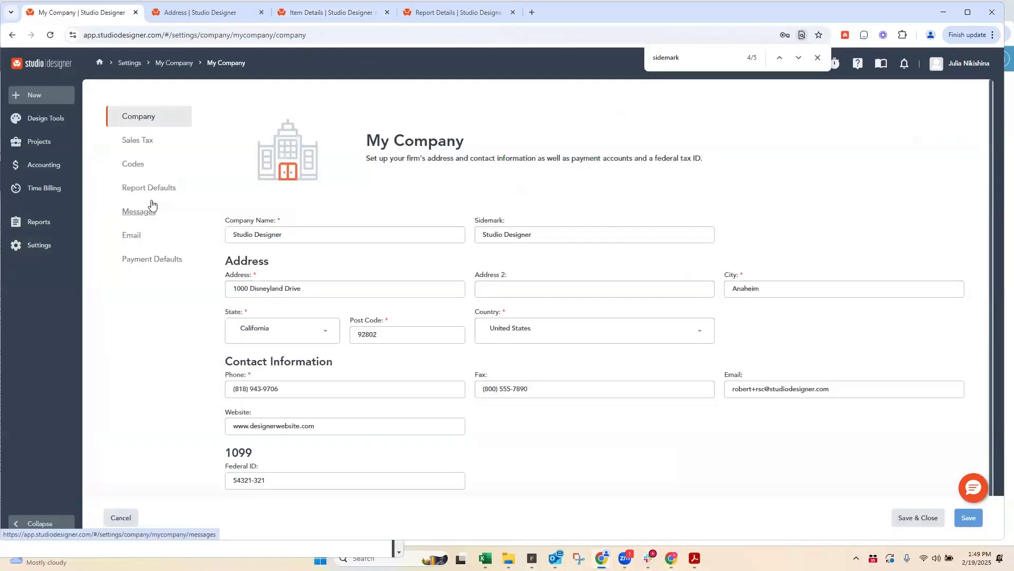
{"action": "left_click", "coordinate": [138, 164]}
{"action": "scroll", "coordinate": [446, 222], "scroll_direction": "down", "scroll_amount": 10}
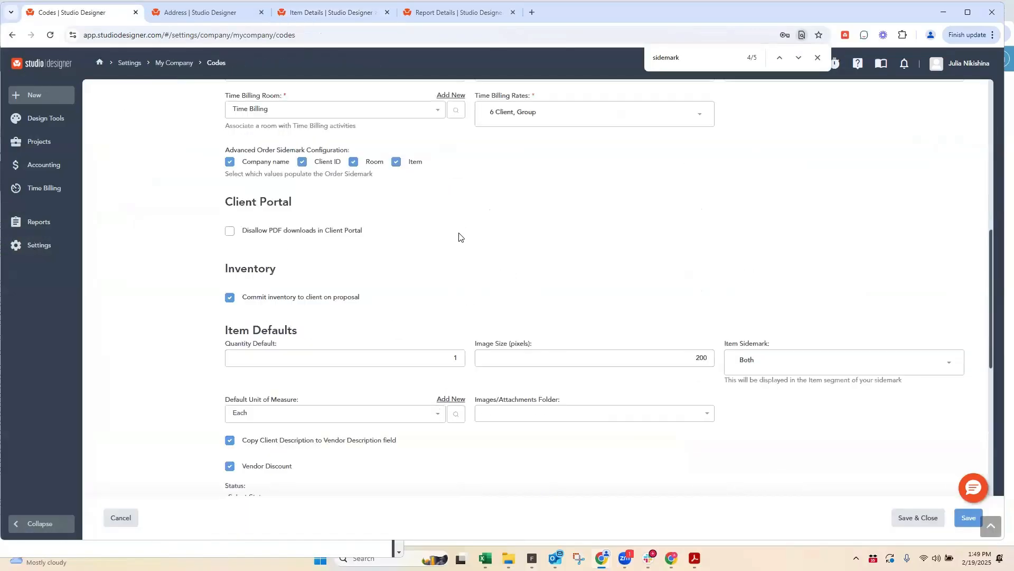
{"action": "scroll", "coordinate": [150, 218], "scroll_direction": "up", "scroll_amount": 14}
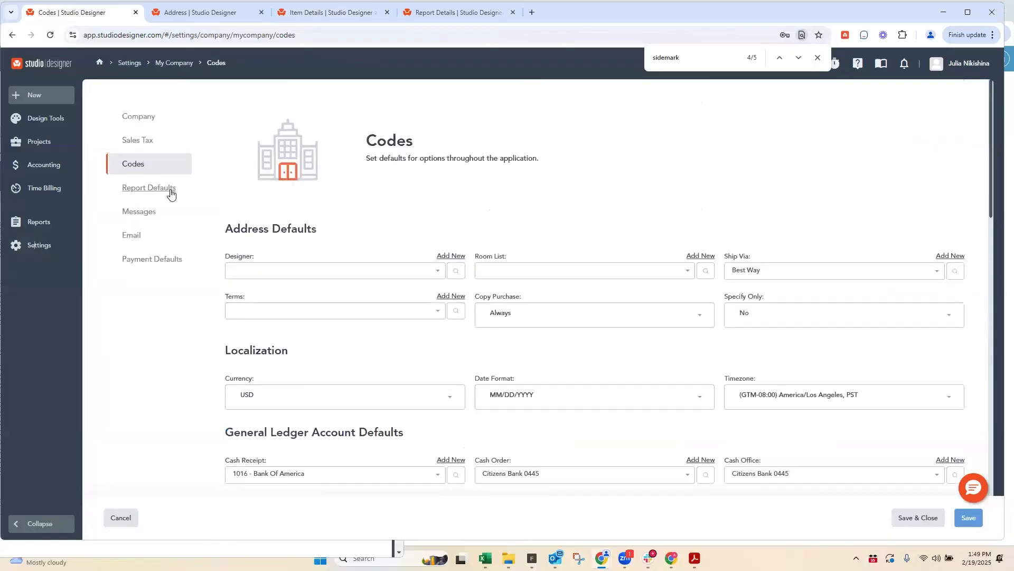
{"action": "left_click", "coordinate": [167, 189]}
{"action": "scroll", "coordinate": [438, 251], "scroll_direction": "down", "scroll_amount": 15}
{"action": "scroll", "coordinate": [431, 241], "scroll_direction": "up", "scroll_amount": 3}
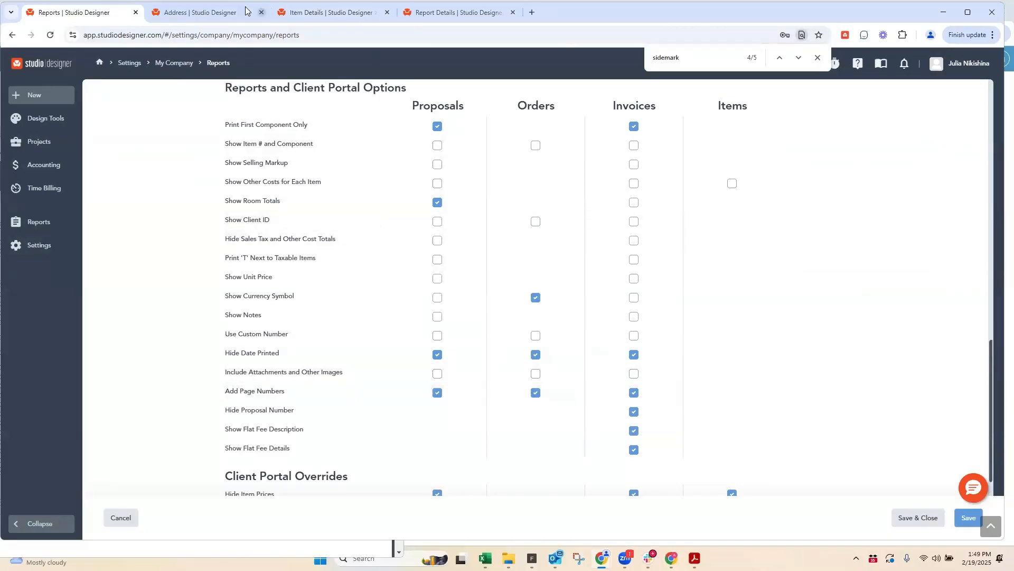
Step: Set the descriptions of the item's four attached documents to "Order Ack", "CC from", "Invoice" and "Quote", in listed order
{"action": "left_click", "coordinate": [308, 13]}
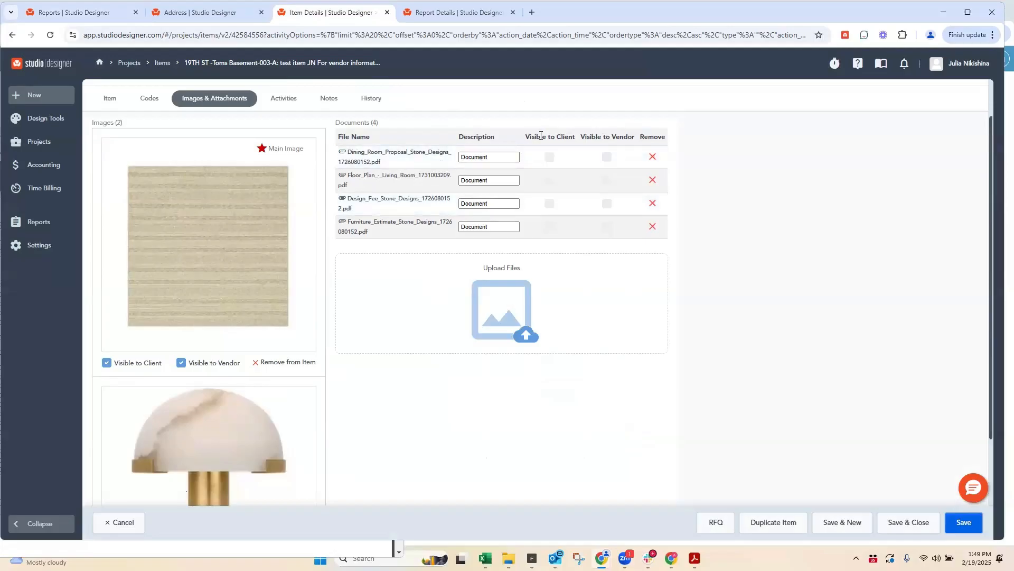
{"action": "left_click_drag", "start_coordinate": [572, 137], "coordinate": [586, 137]}
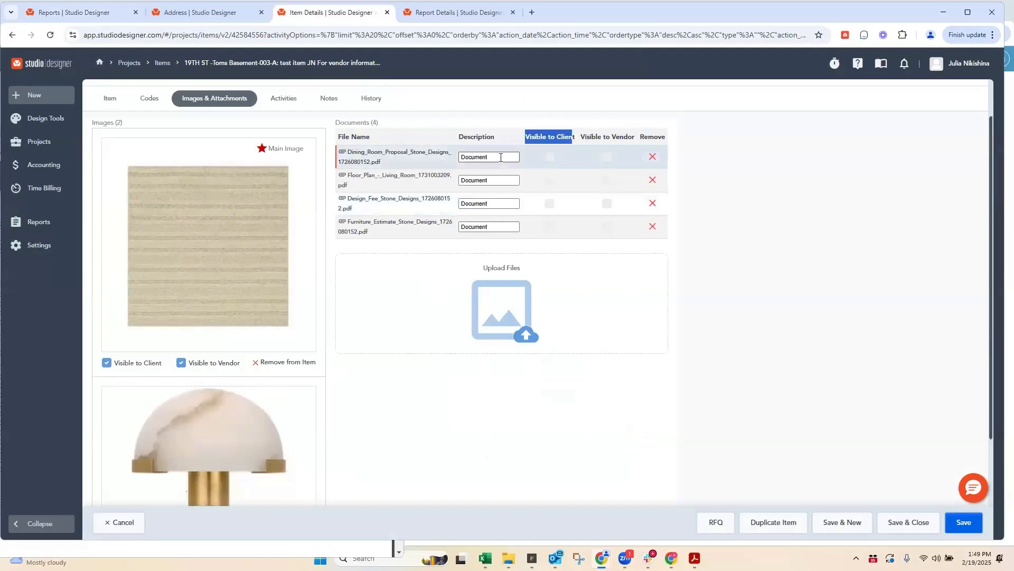
{"action": "left_click_drag", "start_coordinate": [499, 157], "coordinate": [439, 161]}
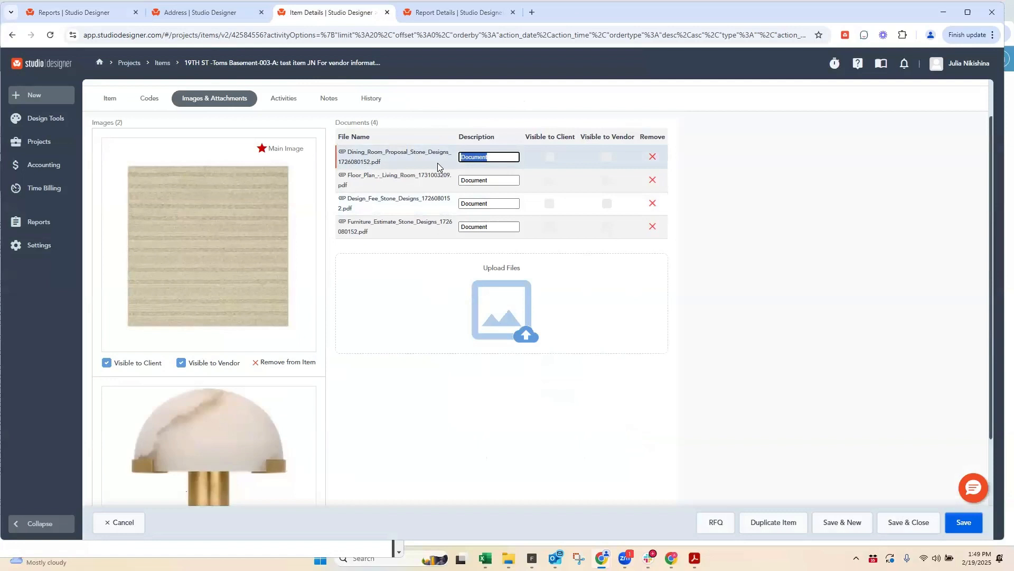
{"action": "type", "text": "Order Ack"}
{"action": "left_click_drag", "start_coordinate": [507, 180], "coordinate": [434, 186]}
{"action": "type", "text": "CC from"}
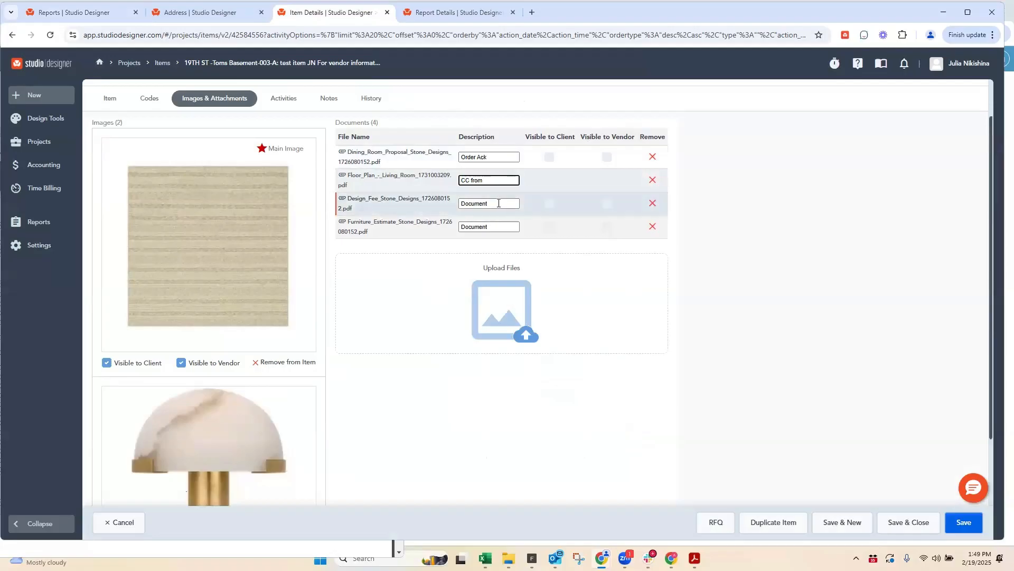
{"action": "left_click_drag", "start_coordinate": [507, 204], "coordinate": [437, 204]}
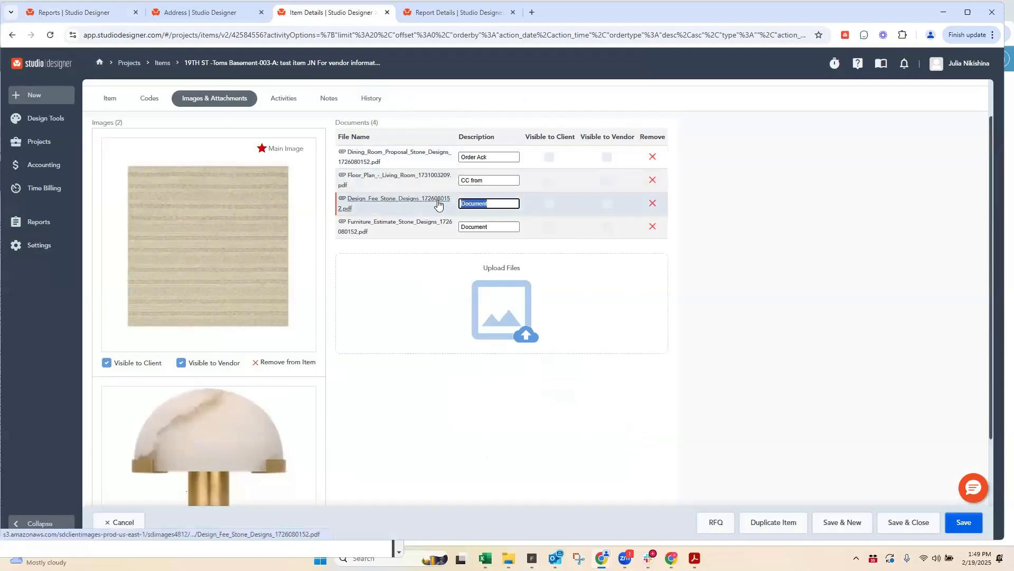
{"action": "type", "text": "Invoice"}
{"action": "left_click_drag", "start_coordinate": [507, 227], "coordinate": [427, 236]}
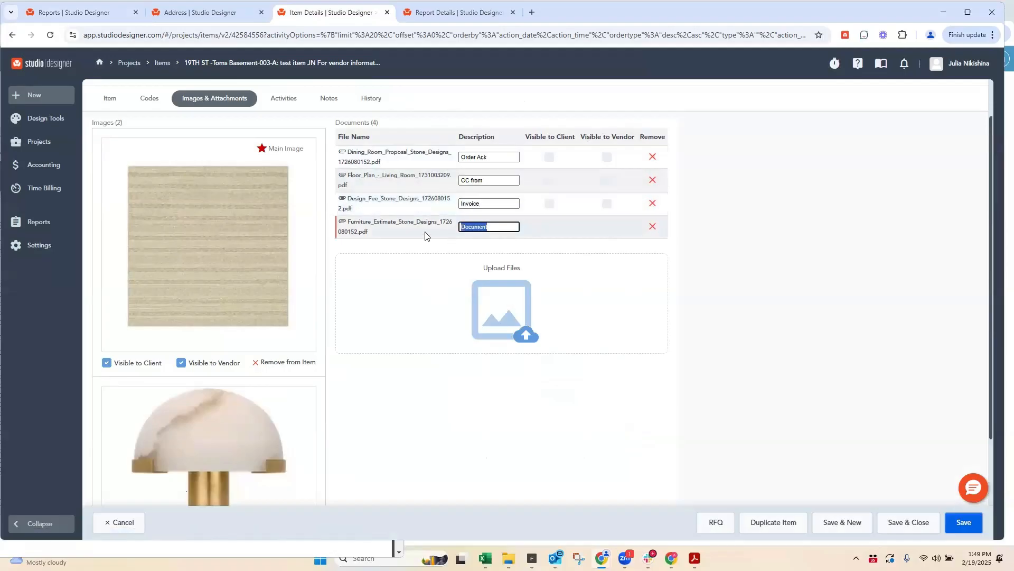
{"action": "type", "text": "Quote"}
Step: Make all four attached documents visible to the vendor, and save and close the item
{"action": "left_click", "coordinate": [607, 157]}
{"action": "left_click", "coordinate": [607, 203]}
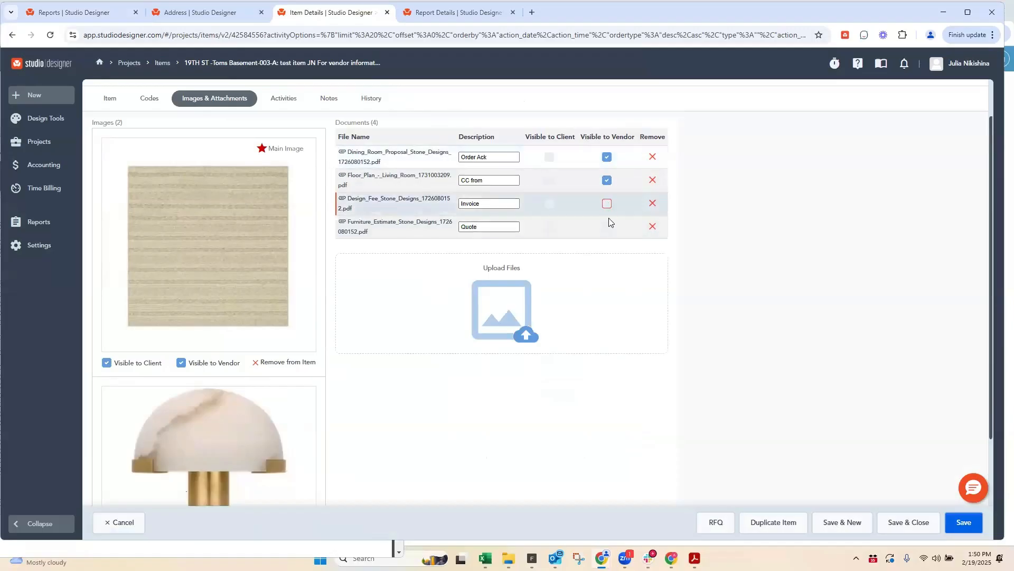
{"action": "left_click", "coordinate": [607, 227]}
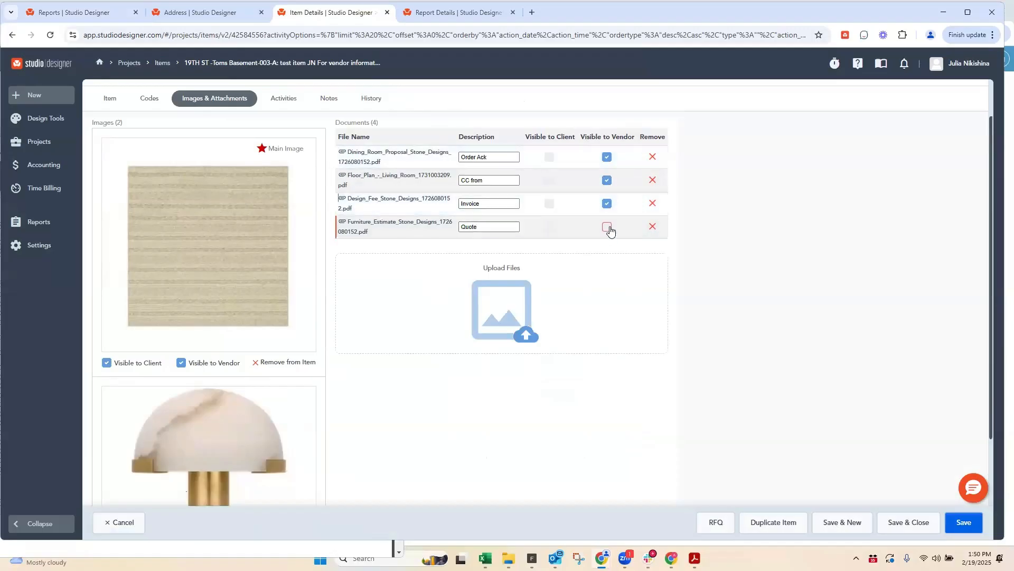
{"action": "left_click", "coordinate": [922, 523]}
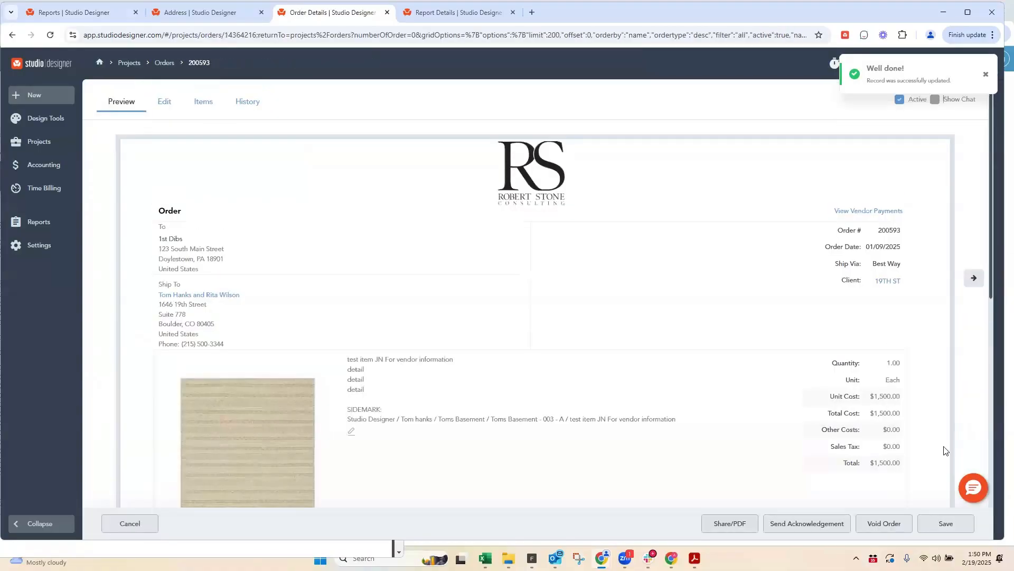
Step: Open the order's sharing options, compare them with the company report defaults, and include attachments in the order PDF
{"action": "left_click", "coordinate": [725, 525]}
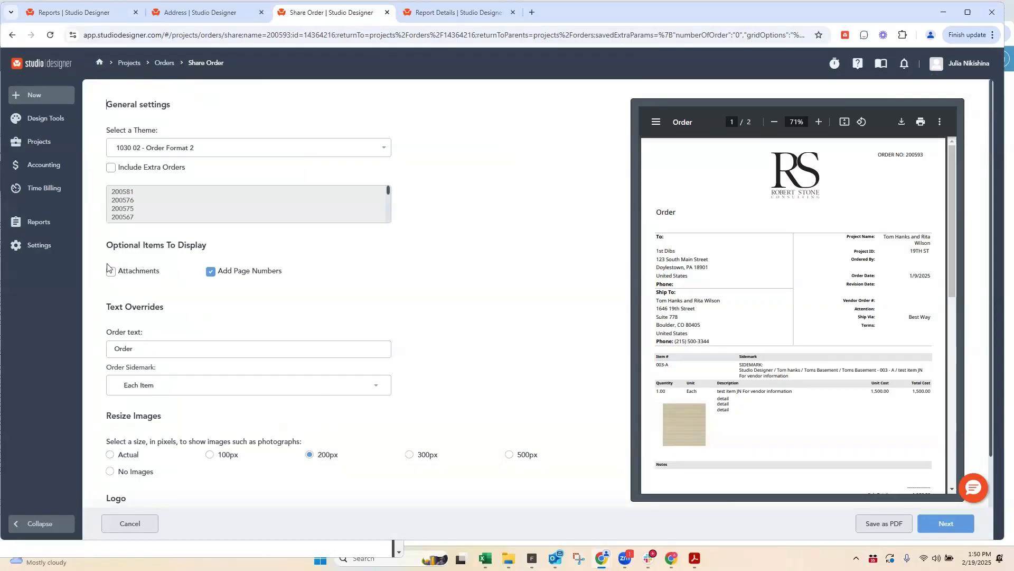
{"action": "left_click", "coordinate": [166, 14]}
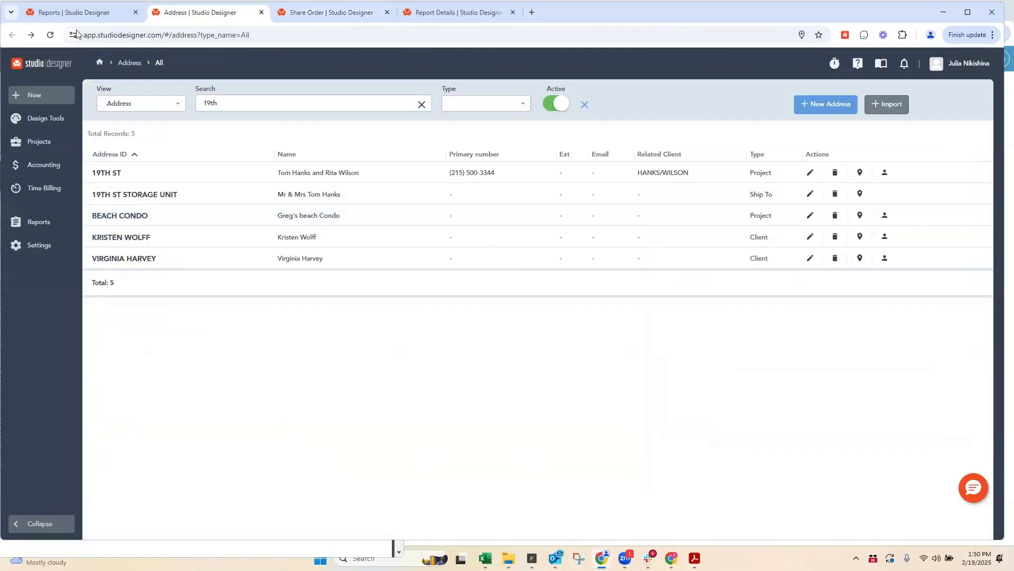
{"action": "left_click", "coordinate": [73, 13]}
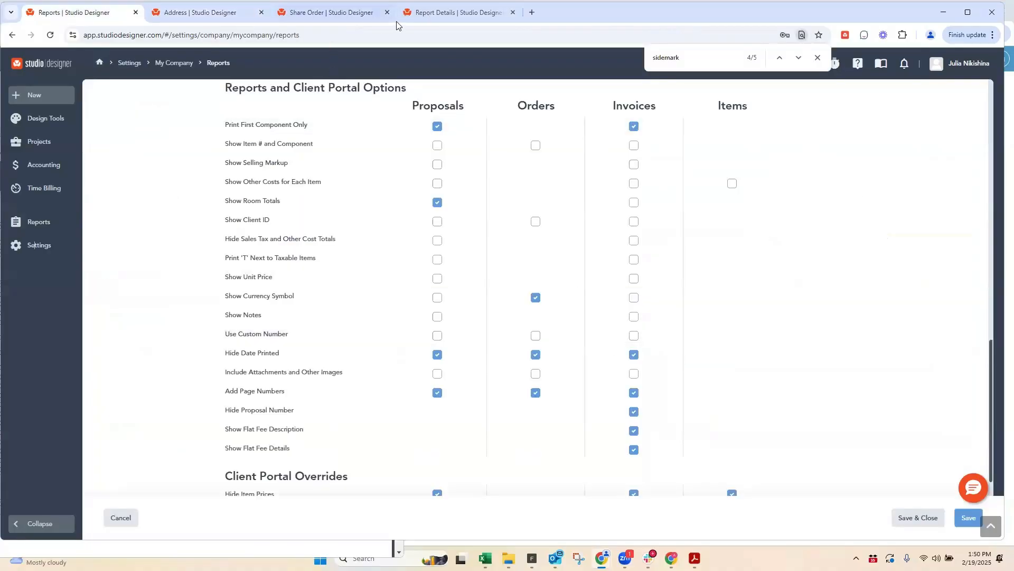
{"action": "left_click", "coordinate": [309, 15]}
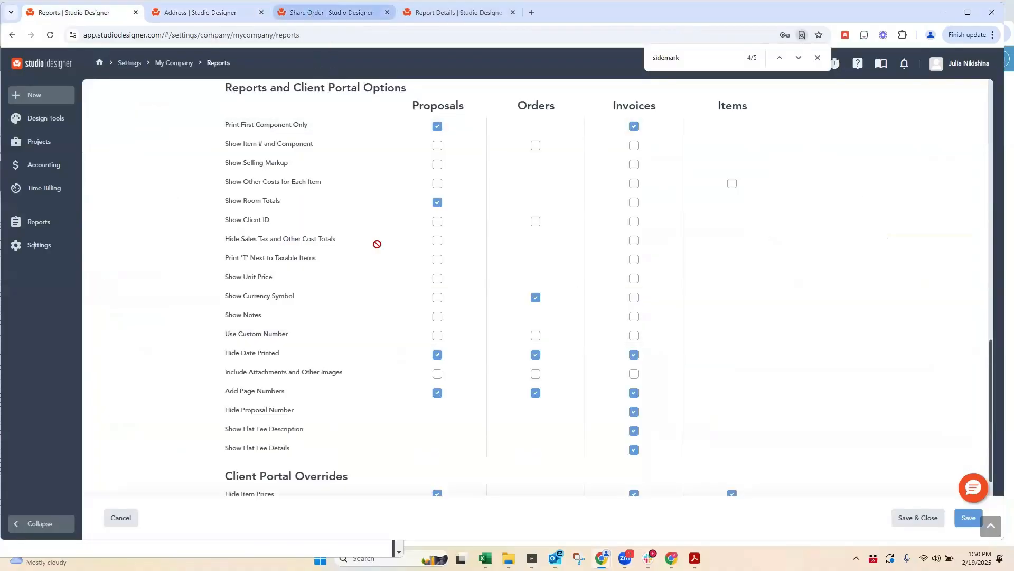
{"action": "left_click", "coordinate": [111, 273]}
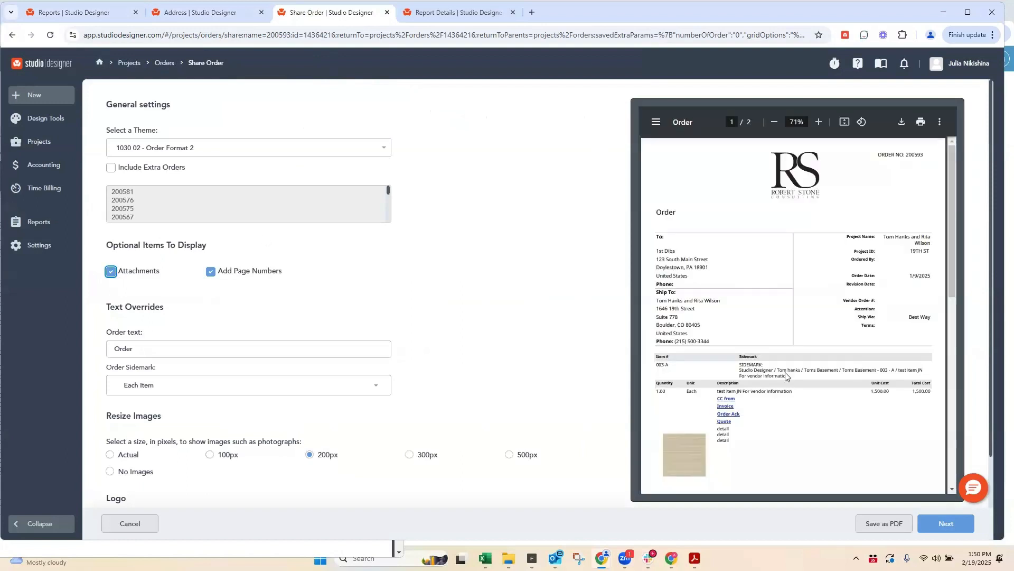
{"action": "scroll", "coordinate": [731, 246], "scroll_direction": "down", "scroll_amount": 3}
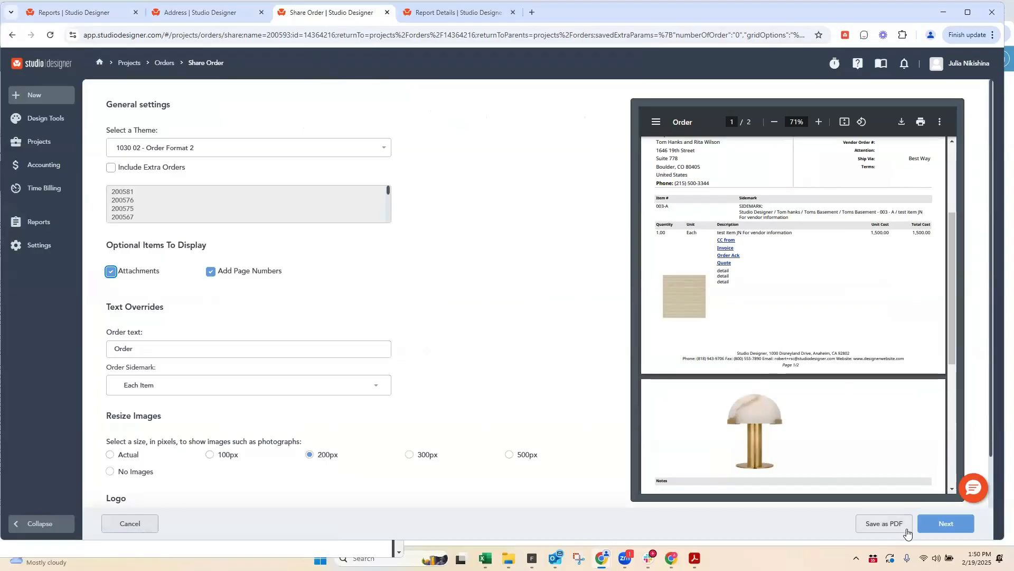
Step: Save the order as a PDF, continue to its email form, and enlarge the message area and highlight the vendor message
{"action": "left_click", "coordinate": [883, 524]}
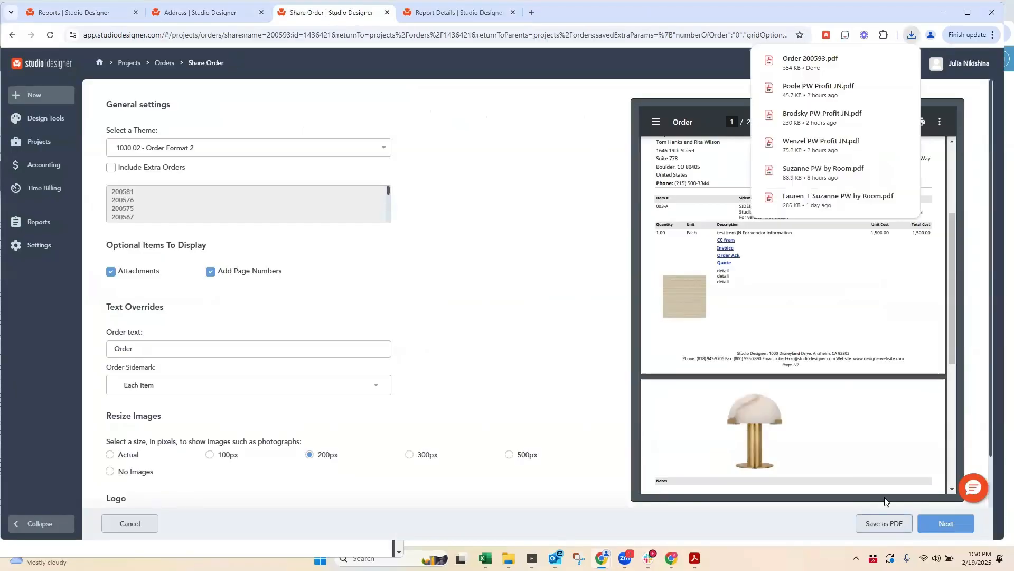
{"action": "left_click", "coordinate": [941, 523]}
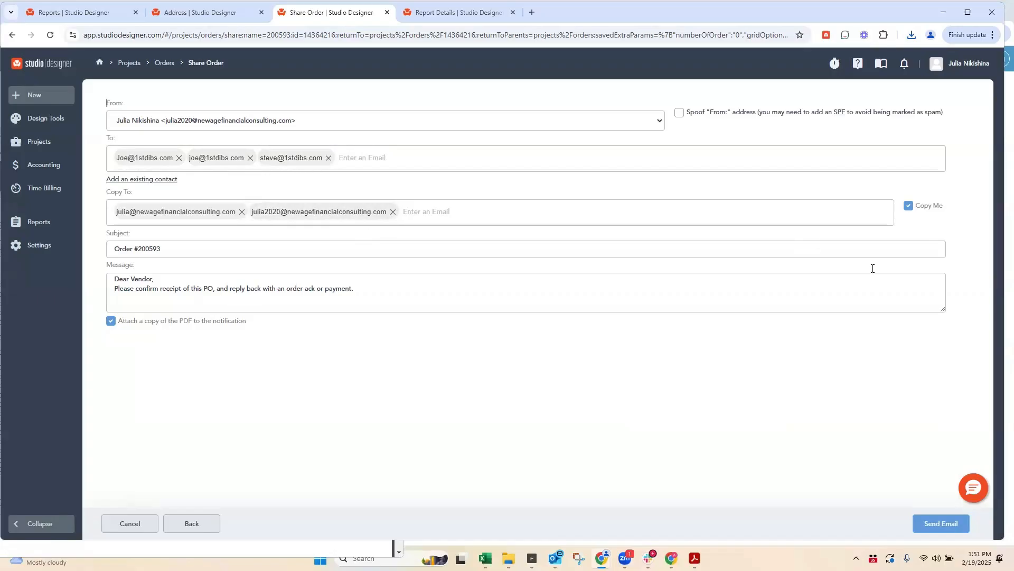
{"action": "left_click_drag", "start_coordinate": [943, 310], "coordinate": [944, 399]}
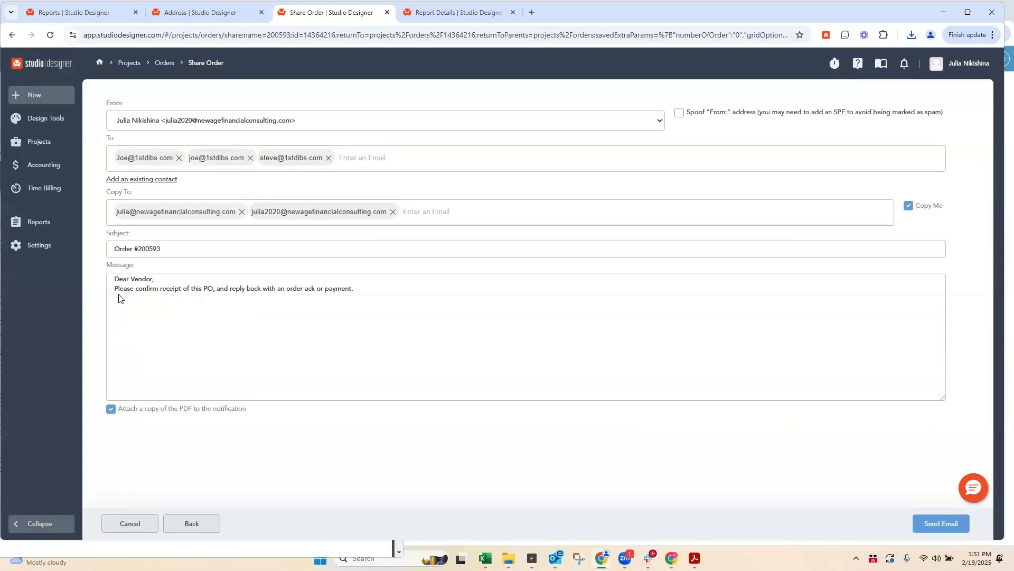
{"action": "left_click_drag", "start_coordinate": [113, 279], "coordinate": [376, 322]}
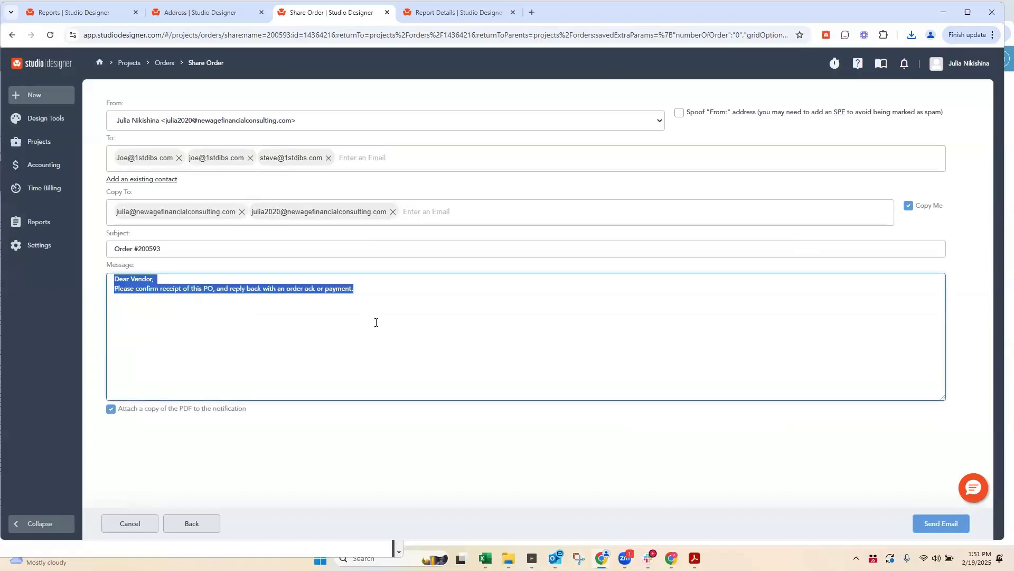
Step: Open the company's default email messages, enlarge the order message, and compare it with the message in the order's email form
{"action": "left_click", "coordinate": [69, 6]}
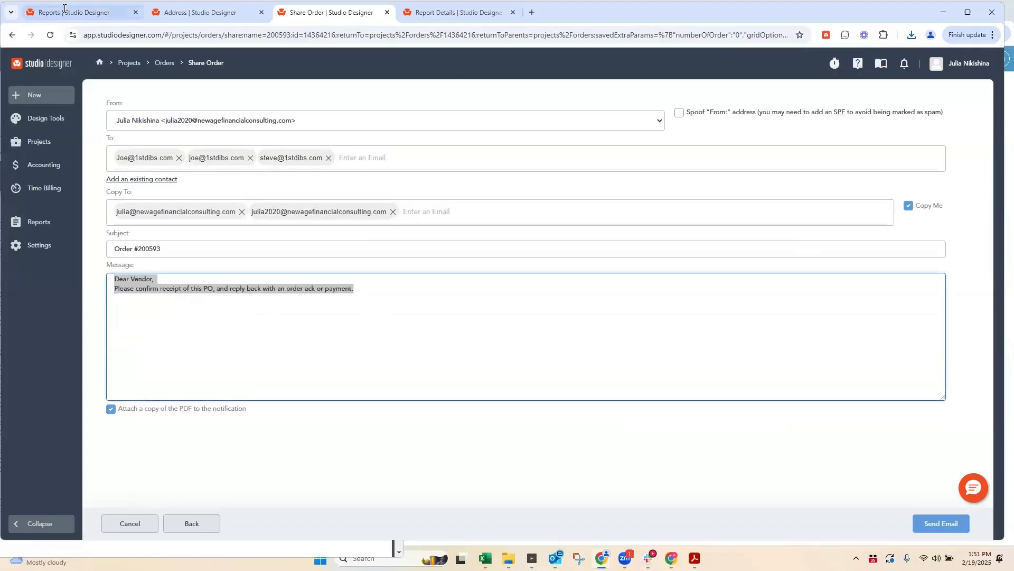
{"action": "scroll", "coordinate": [147, 186], "scroll_direction": "up", "scroll_amount": 15}
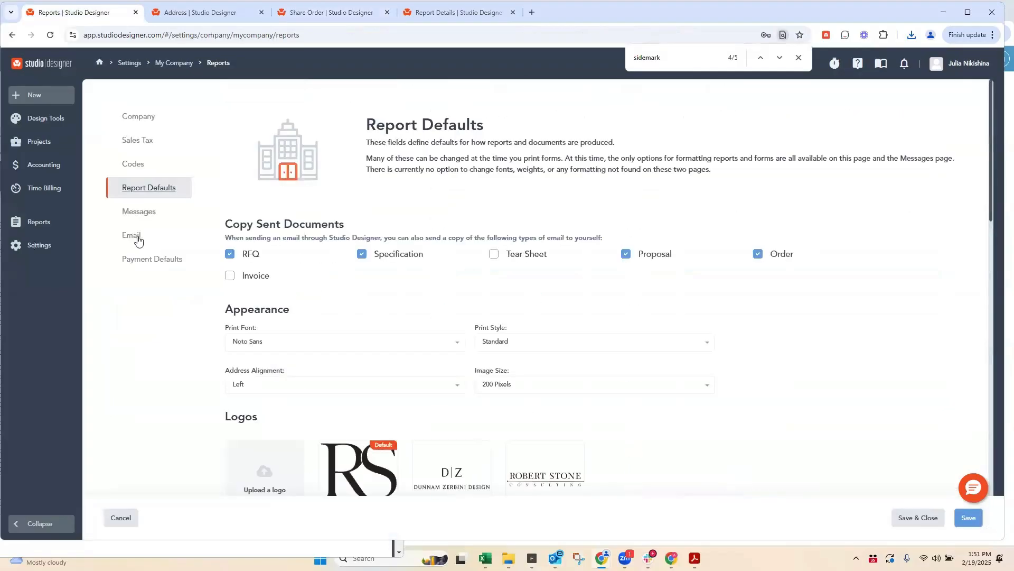
{"action": "left_click", "coordinate": [132, 236]}
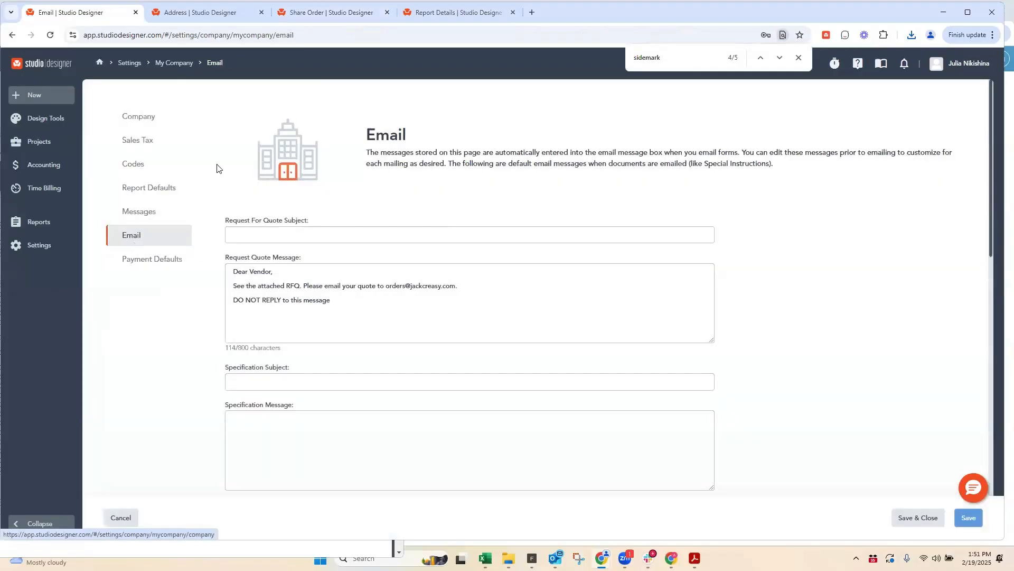
{"action": "scroll", "coordinate": [318, 364], "scroll_direction": "down", "scroll_amount": 5}
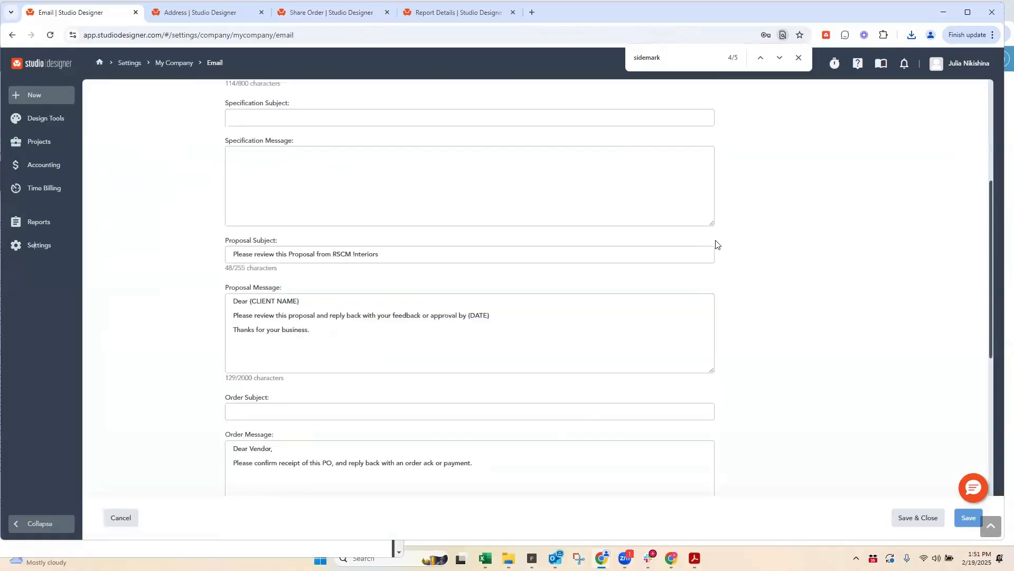
{"action": "scroll", "coordinate": [685, 377], "scroll_direction": "down", "scroll_amount": 4}
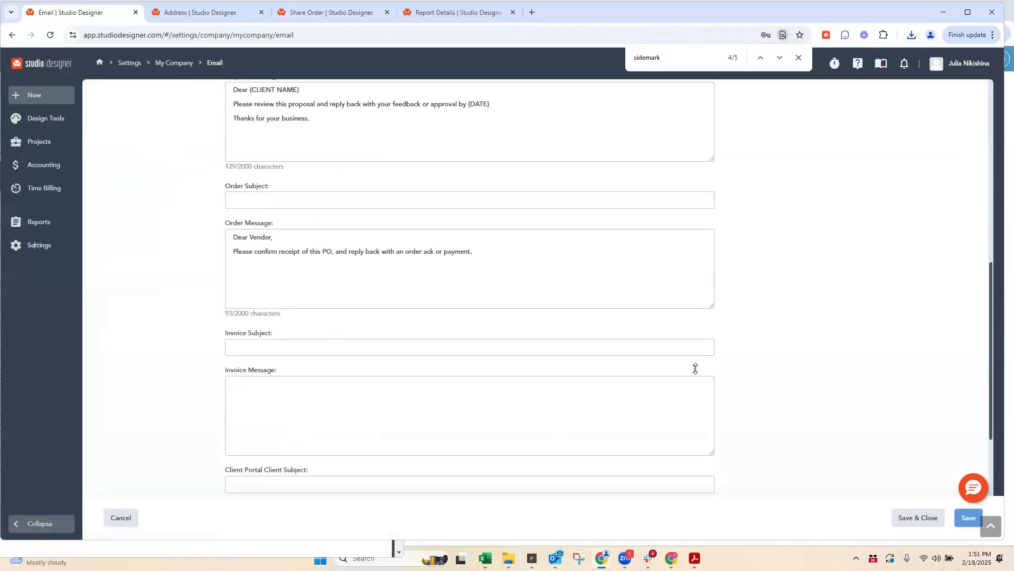
{"action": "left_click_drag", "start_coordinate": [696, 368], "coordinate": [686, 413]}
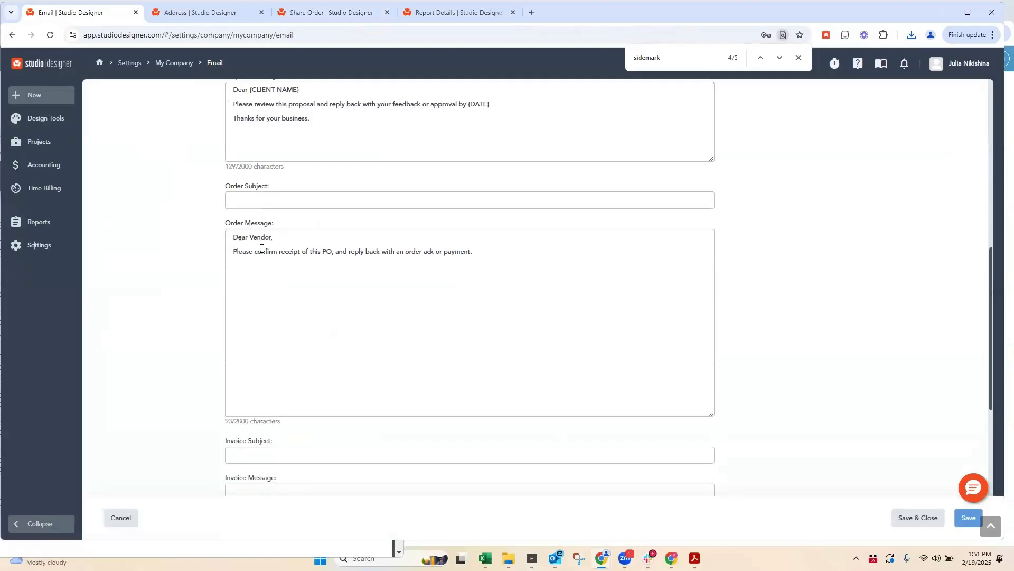
{"action": "left_click", "coordinate": [475, 280]}
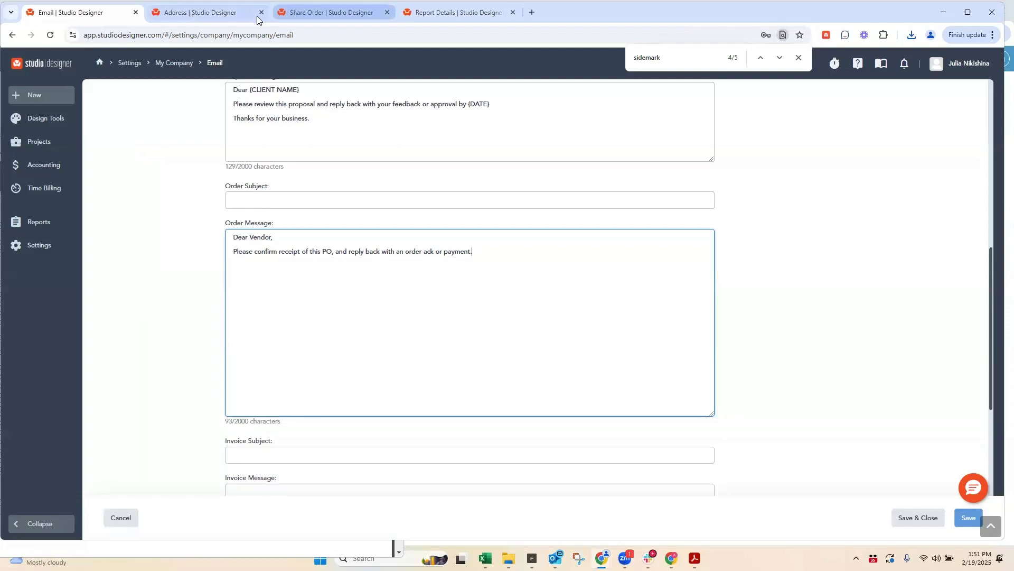
{"action": "left_click", "coordinate": [304, 11]}
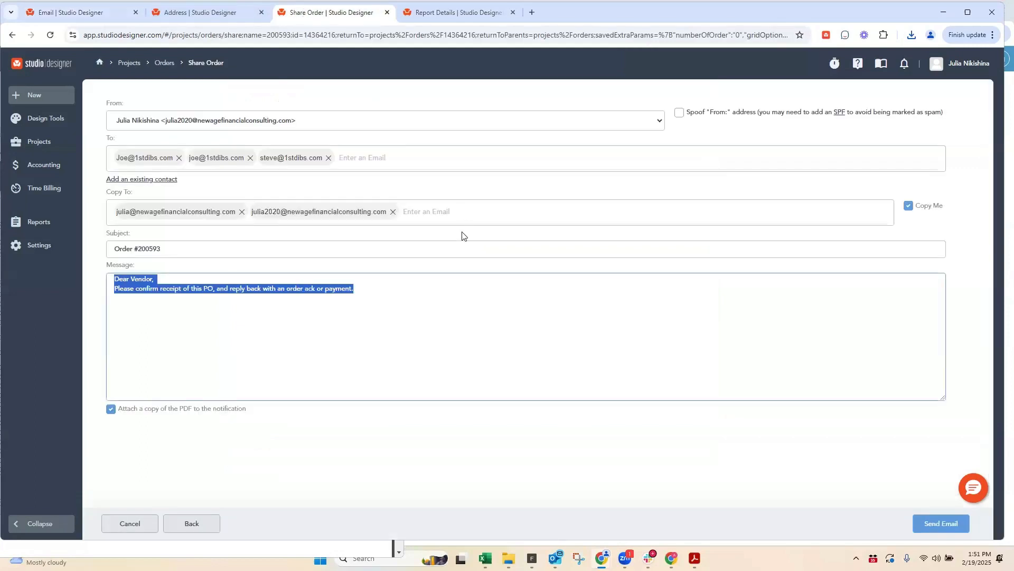
{"action": "left_click", "coordinate": [376, 285]}
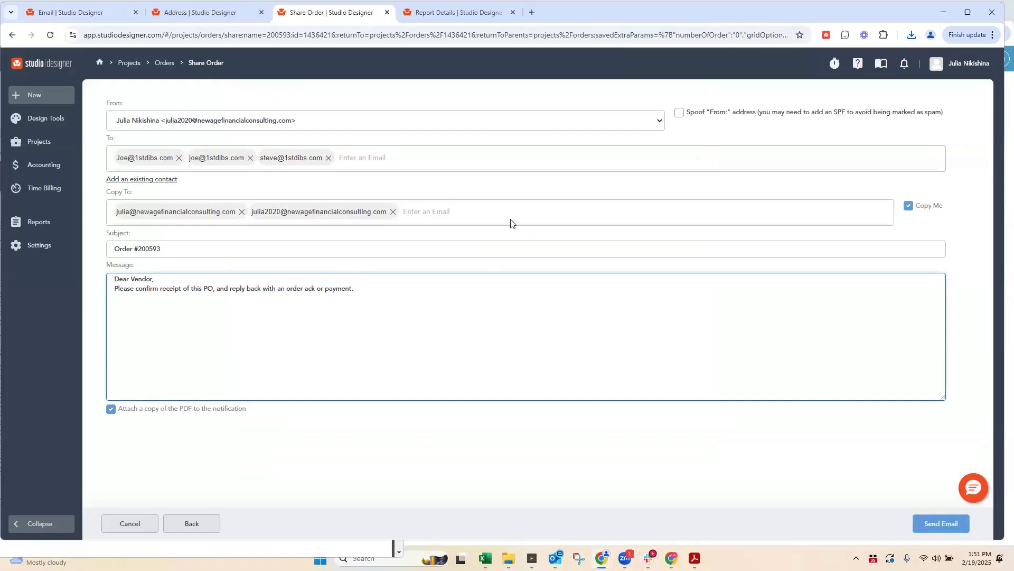
Step: Open the downloaded order PDF and examine its header, sidemark, attachment links, item images, totals and terms
{"action": "left_click", "coordinate": [911, 34]}
{"action": "left_click", "coordinate": [797, 91]}
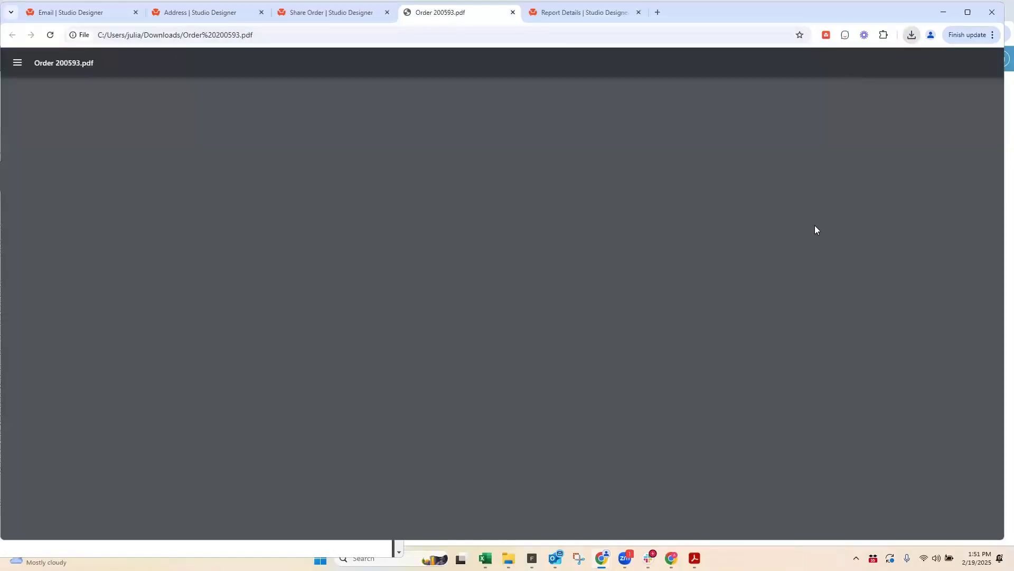
{"action": "scroll", "coordinate": [439, 242], "scroll_direction": "down", "scroll_amount": 8}
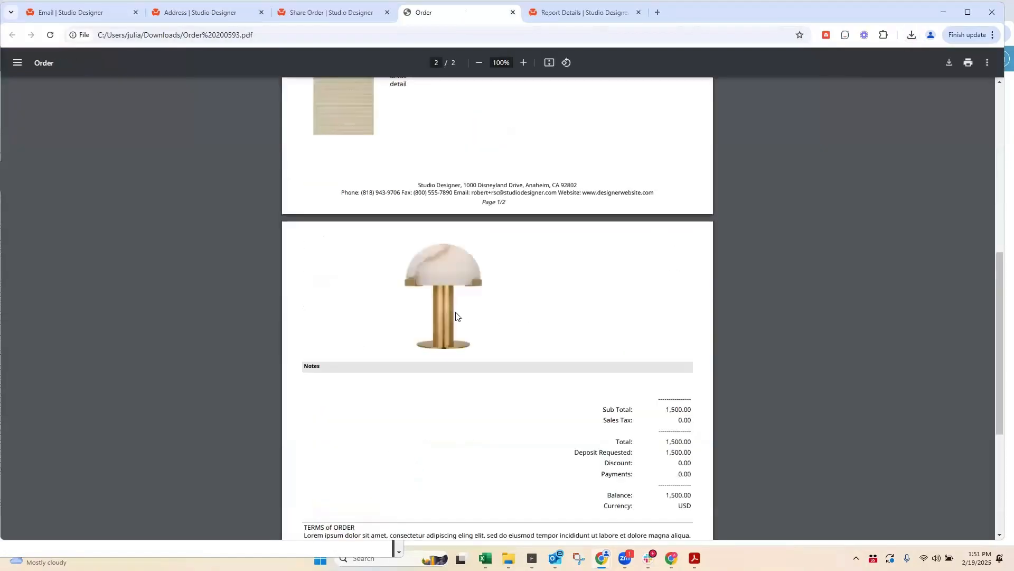
{"action": "scroll", "coordinate": [476, 351], "scroll_direction": "up", "scroll_amount": 5}
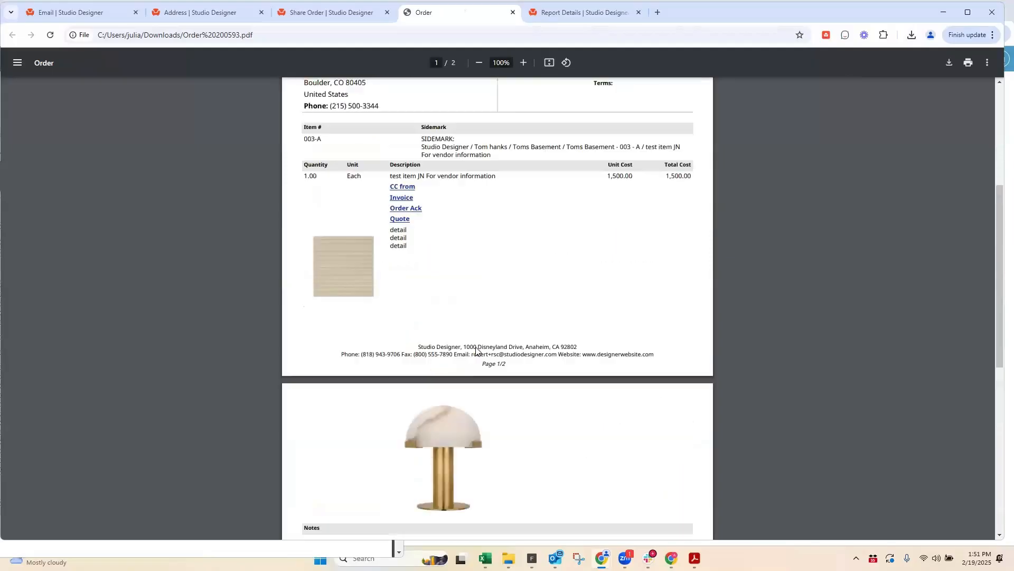
{"action": "scroll", "coordinate": [436, 398], "scroll_direction": "down", "scroll_amount": 5}
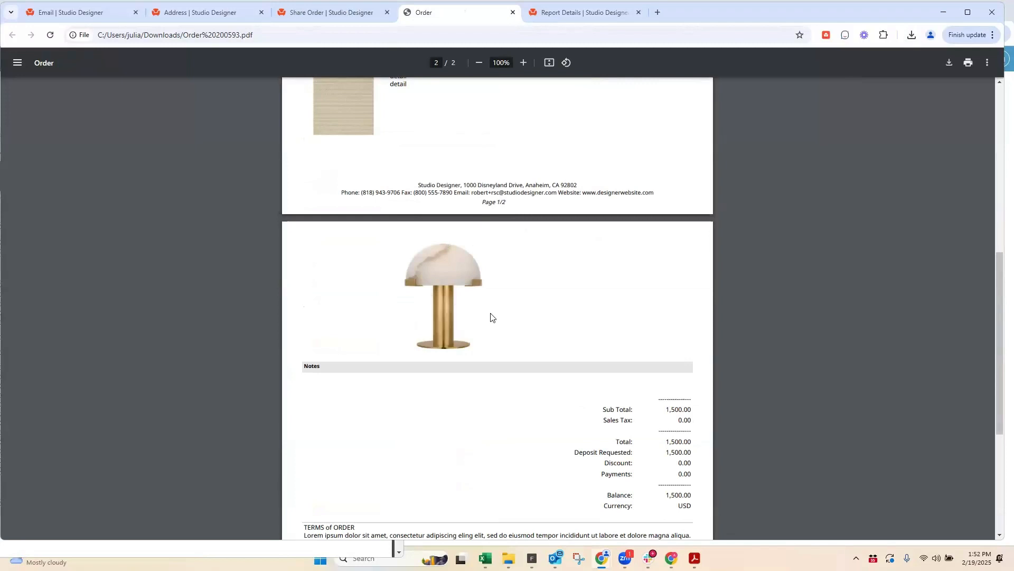
{"action": "scroll", "coordinate": [616, 326], "scroll_direction": "up", "scroll_amount": 5}
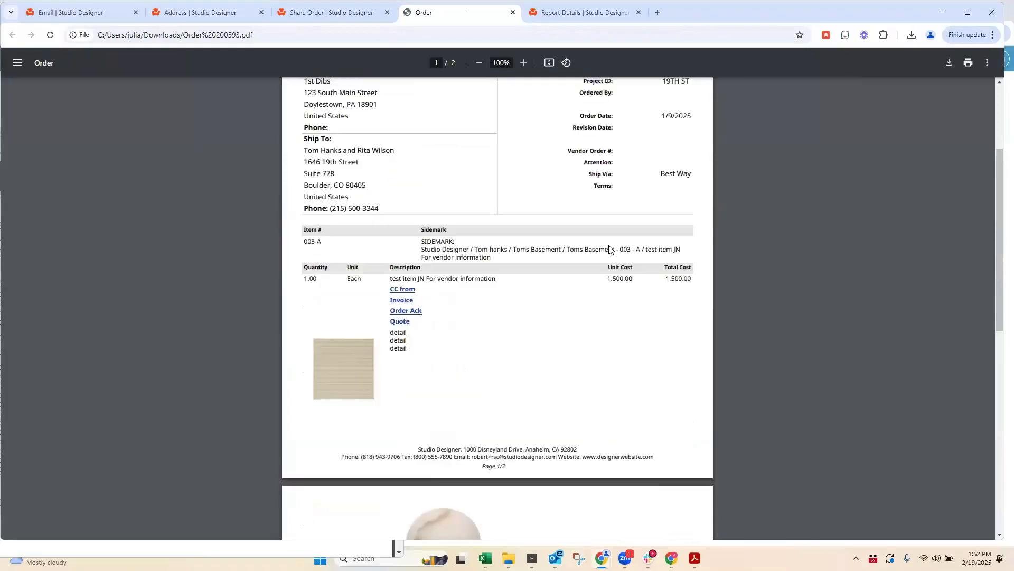
{"action": "scroll", "coordinate": [663, 339], "scroll_direction": "up", "scroll_amount": 2}
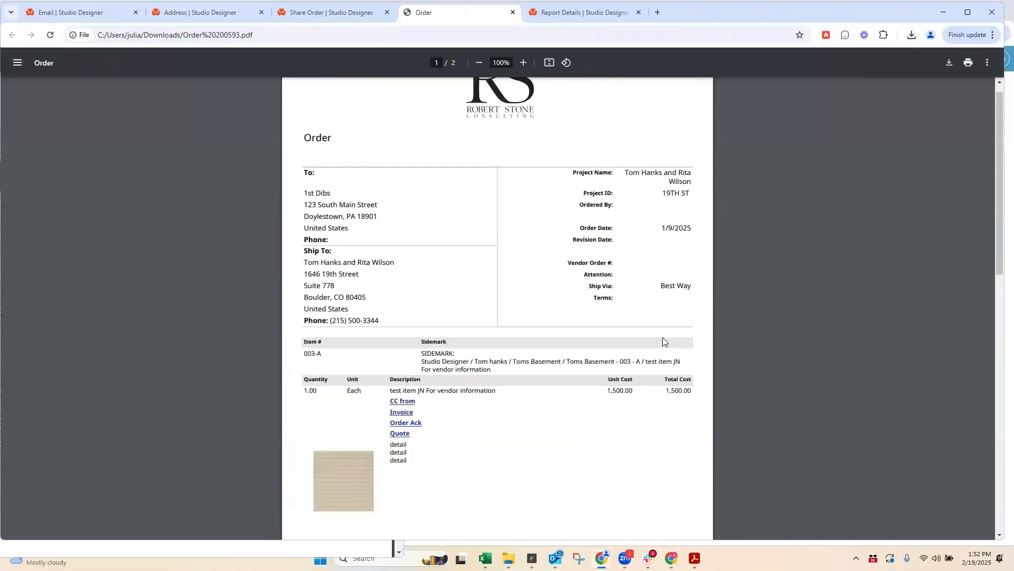
{"action": "scroll", "coordinate": [663, 338], "scroll_direction": "down", "scroll_amount": 5}
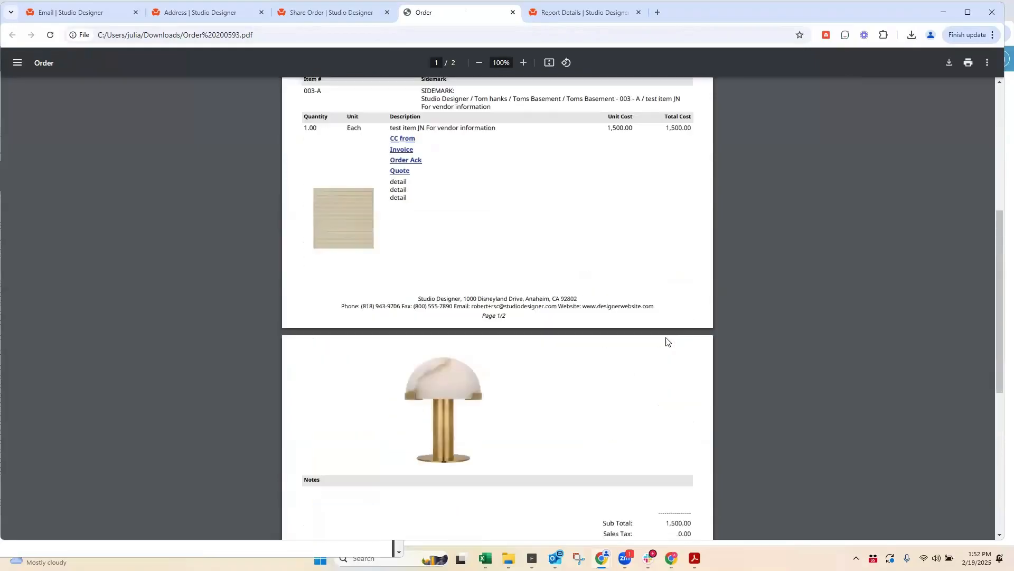
{"action": "left_click", "coordinate": [312, 13]}
{"action": "left_click", "coordinate": [437, 16]}
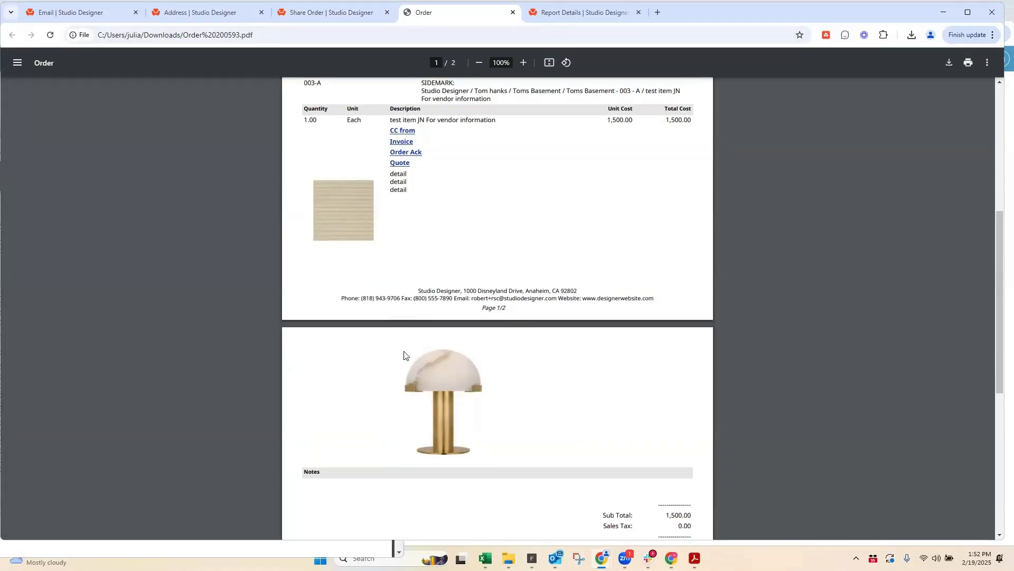
{"action": "scroll", "coordinate": [607, 387], "scroll_direction": "up", "scroll_amount": 3}
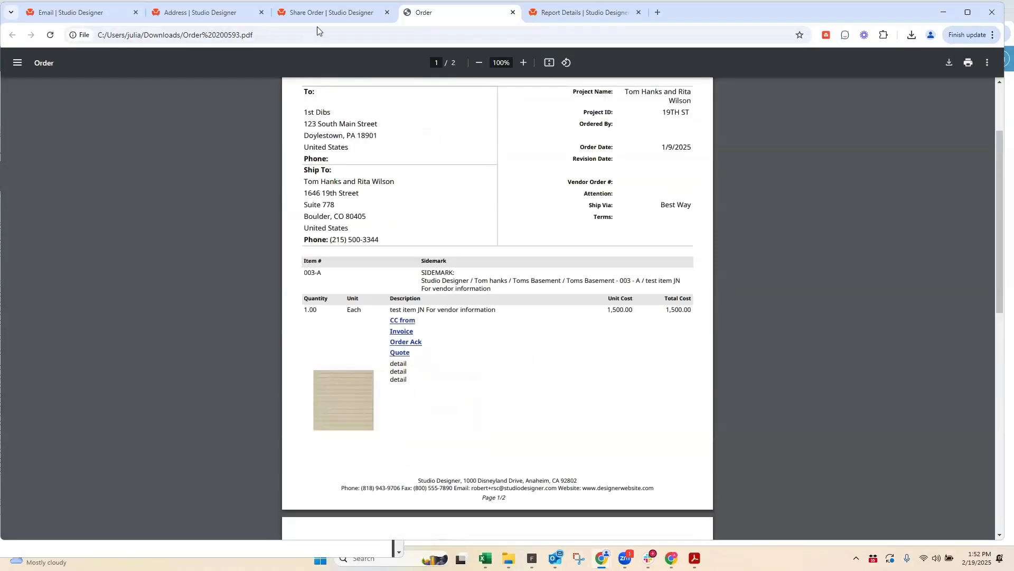
Step: Leave the order email form, reopen the same 1st Dibs order's sharing options, and review the theme choices and PDF preview
{"action": "left_click", "coordinate": [317, 16]}
{"action": "left_click", "coordinate": [132, 523]}
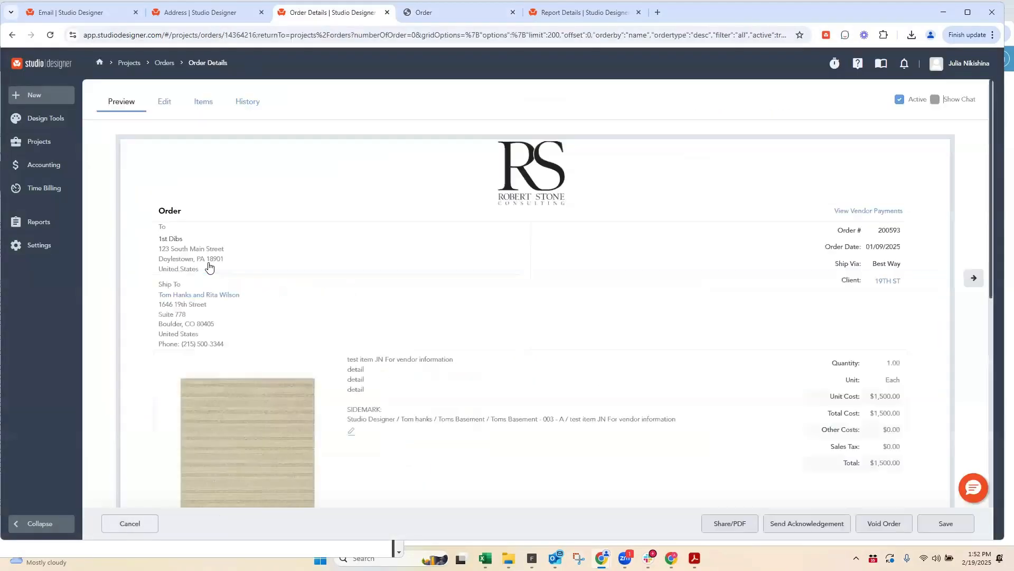
{"action": "left_click", "coordinate": [132, 523]}
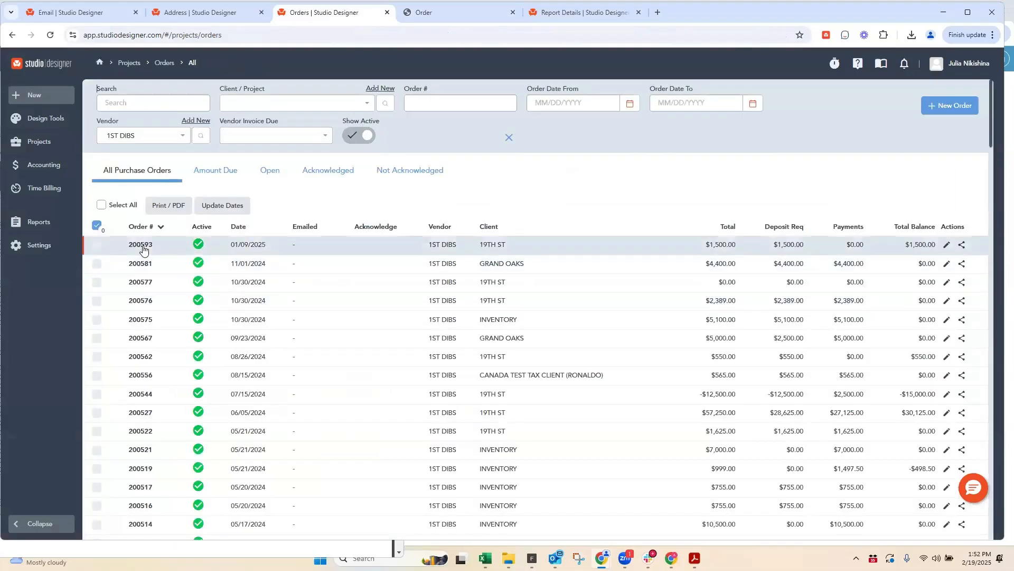
{"action": "left_click", "coordinate": [141, 245]}
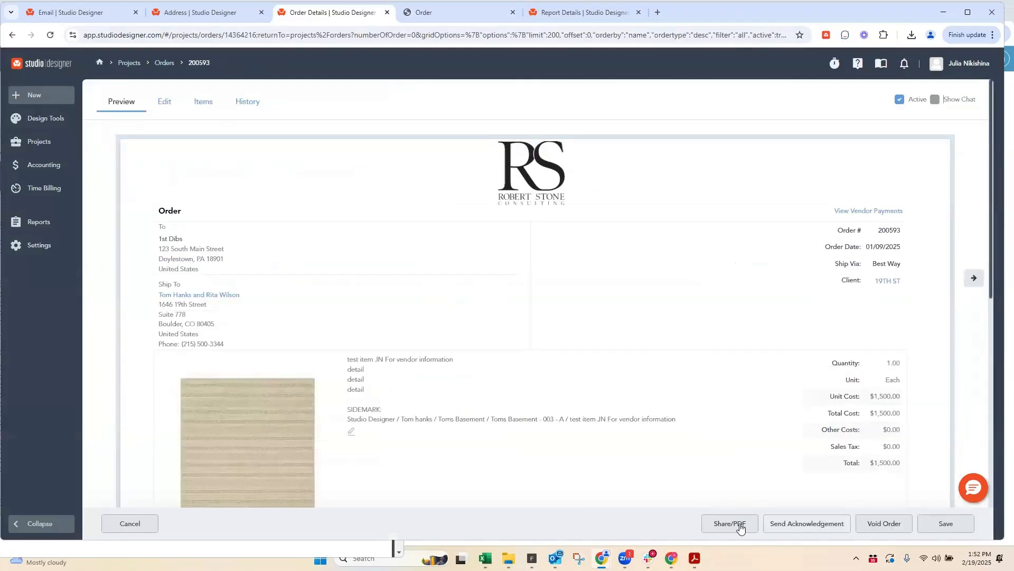
{"action": "left_click", "coordinate": [740, 525]}
{"action": "left_click", "coordinate": [133, 147]}
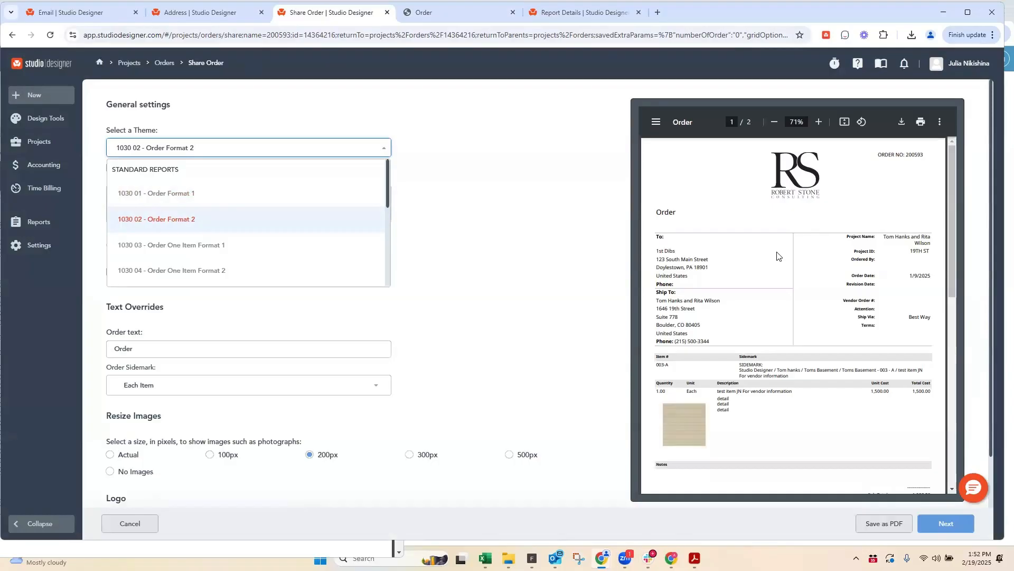
{"action": "scroll", "coordinate": [778, 256], "scroll_direction": "down", "scroll_amount": 5}
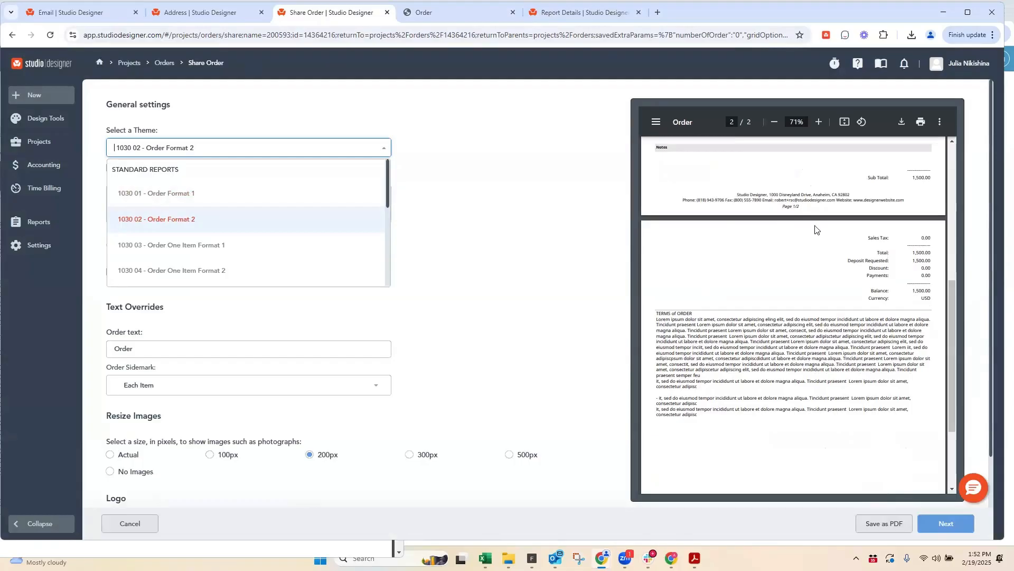
{"action": "left_click", "coordinate": [821, 203]}
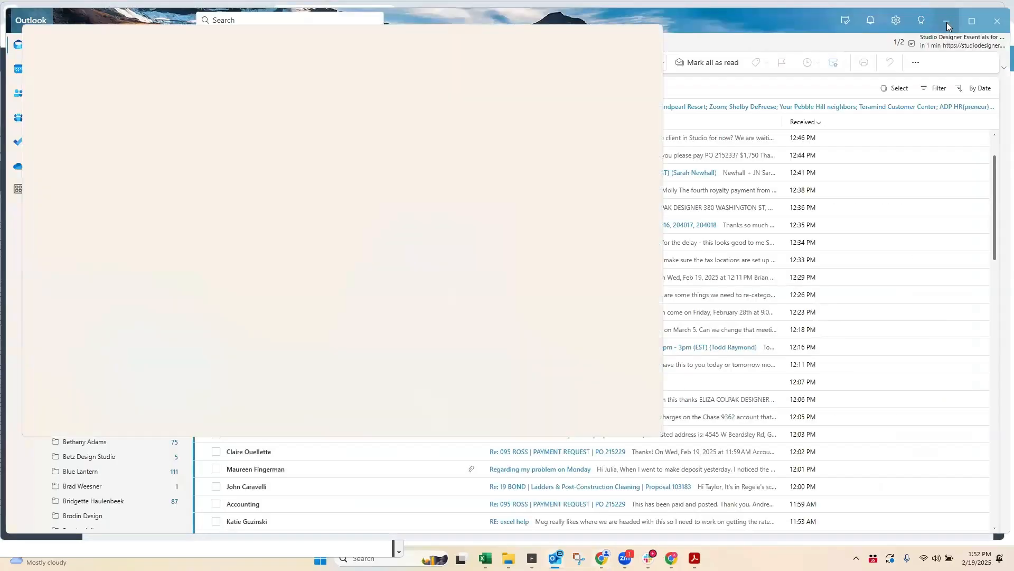
{"action": "left_click", "coordinate": [947, 22]}
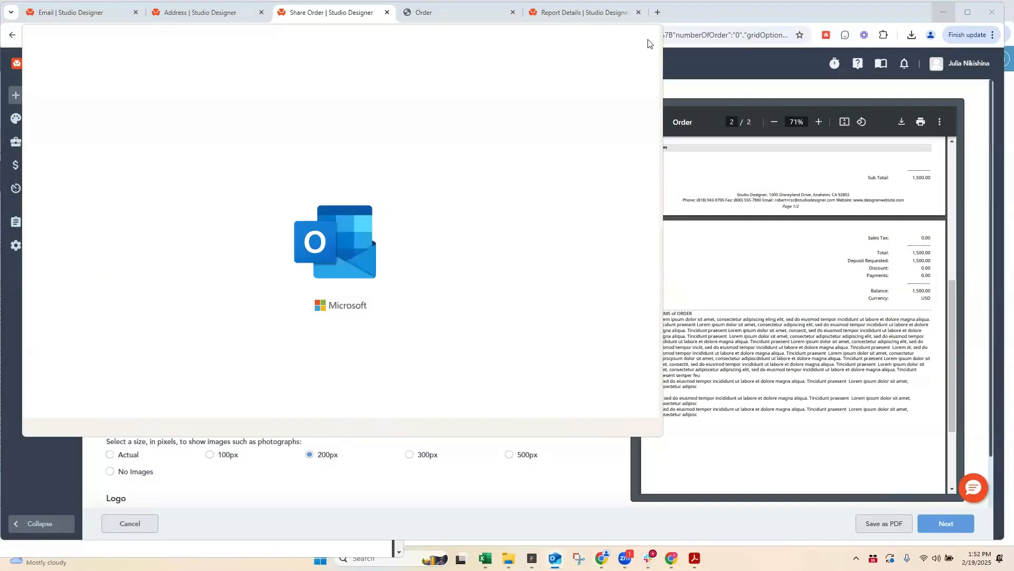
{"action": "left_click", "coordinate": [651, 38]}
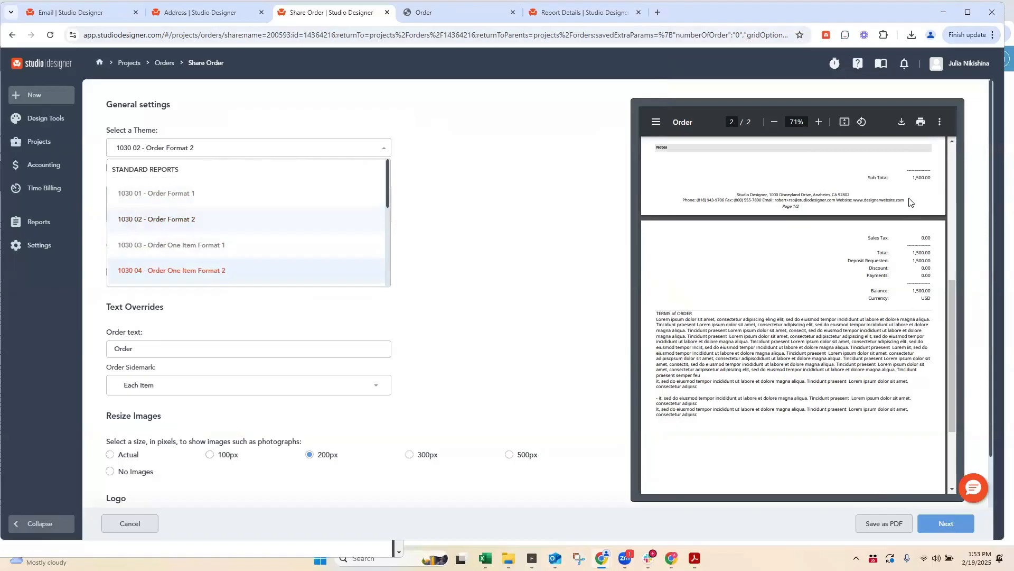
Step: Open the 1st Dibs vendor record from the order and review the email options of its accounting contact
{"action": "left_click", "coordinate": [39, 245]}
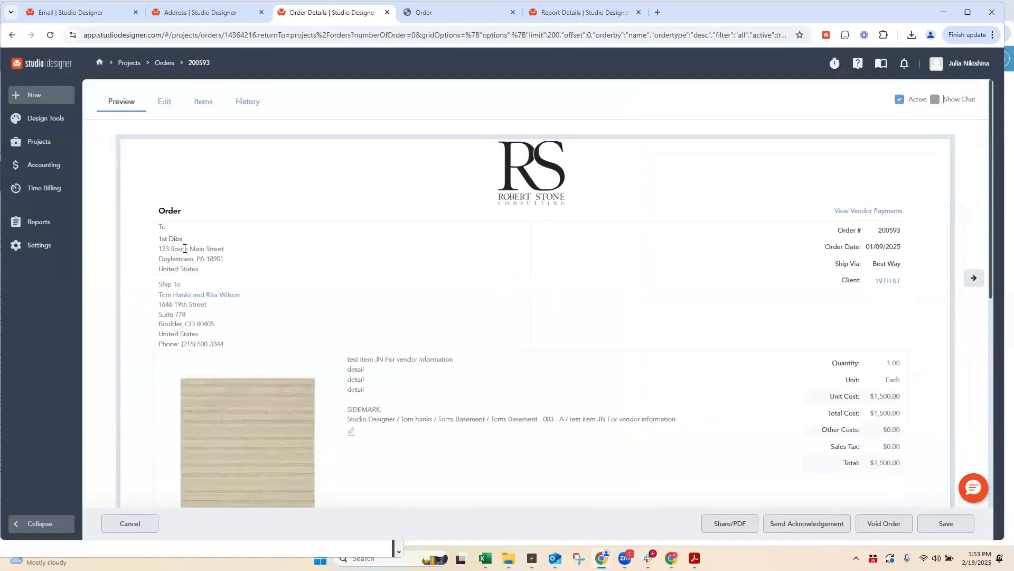
{"action": "left_click", "coordinate": [167, 243]}
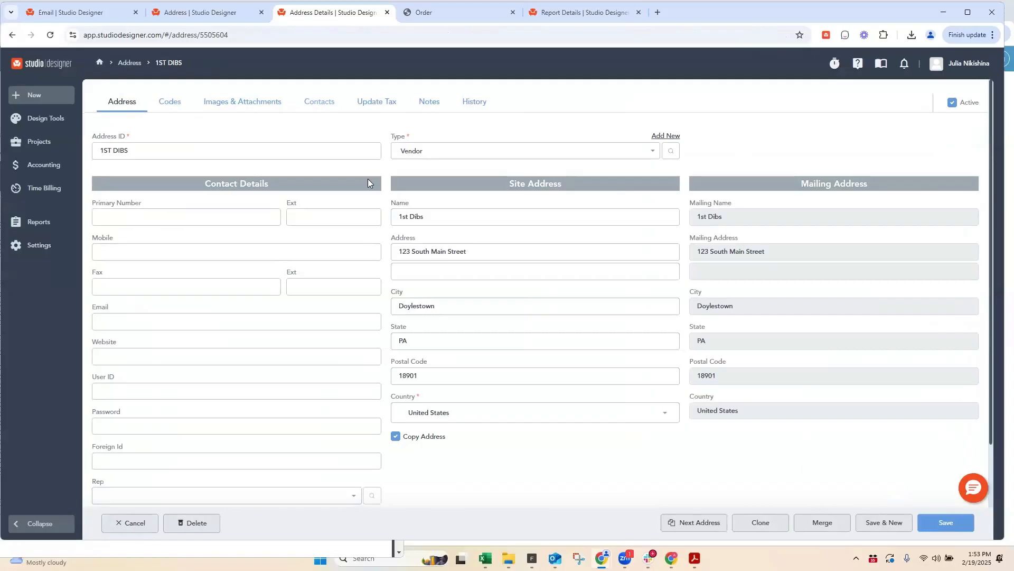
{"action": "left_click_drag", "start_coordinate": [111, 309], "coordinate": [86, 309]}
{"action": "left_click", "coordinate": [322, 103]}
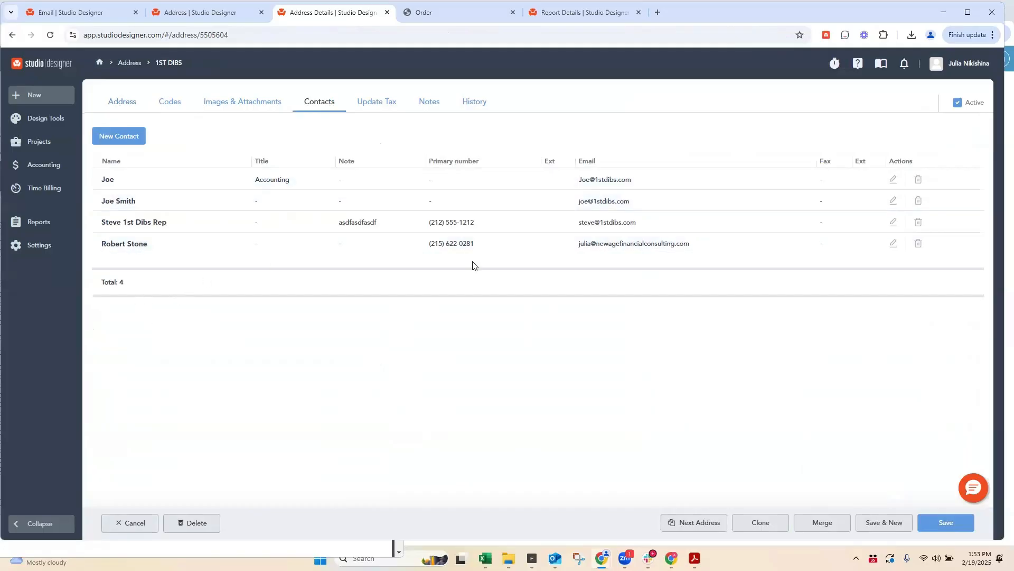
{"action": "left_click", "coordinate": [893, 180]}
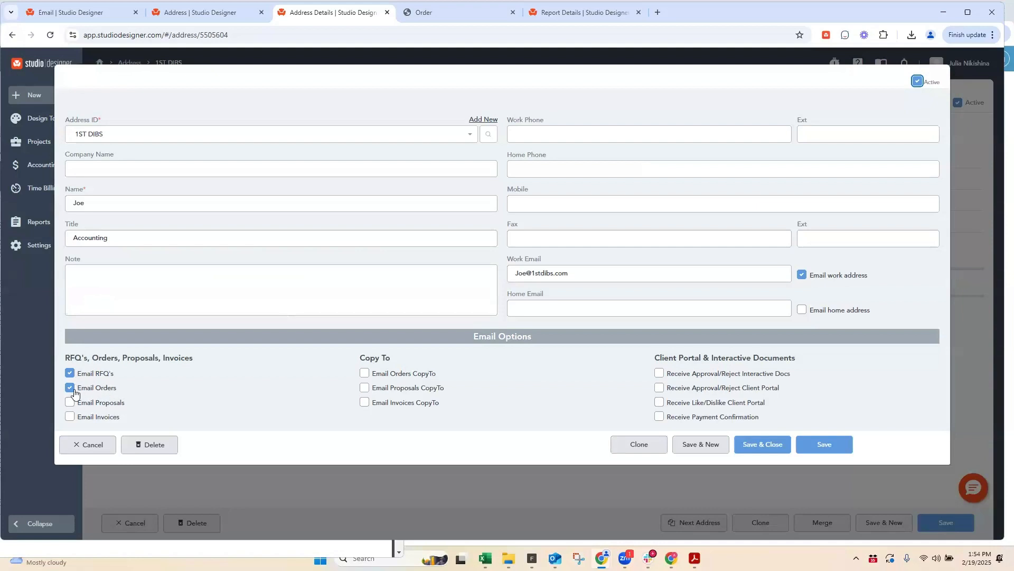
{"action": "triple_click", "coordinate": [121, 393]}
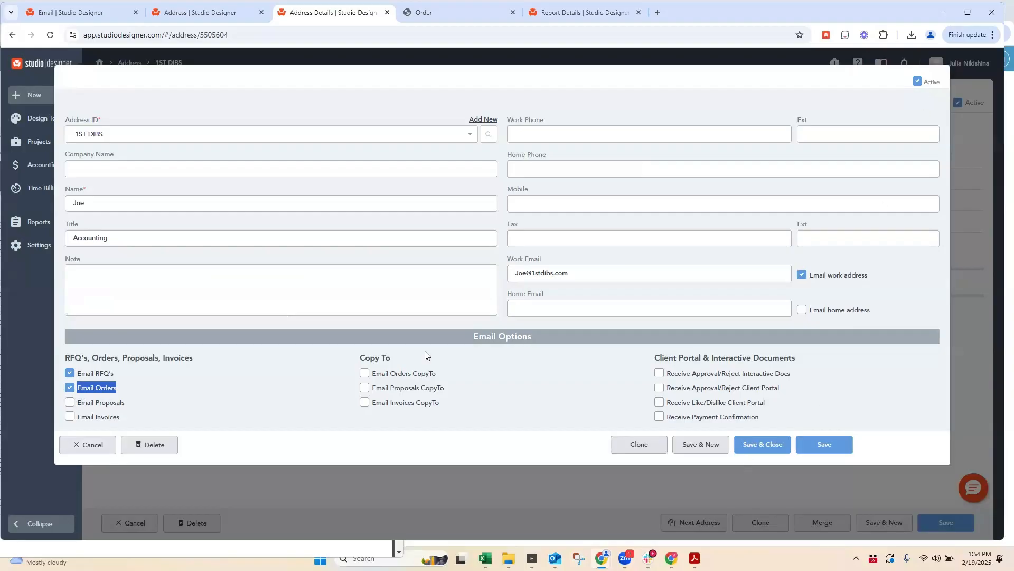
{"action": "left_click", "coordinate": [89, 447]}
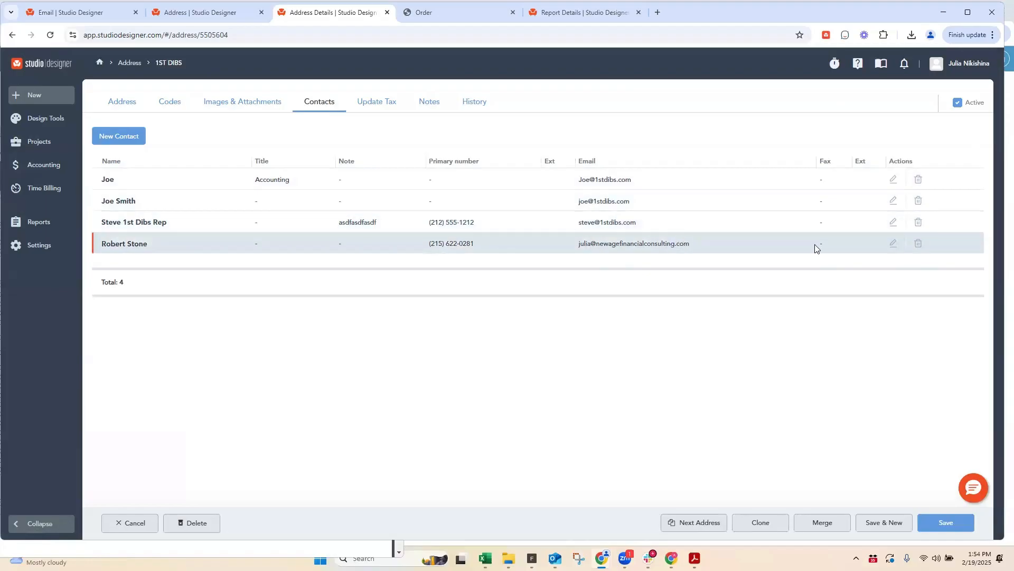
Step: Change the last listed vendor contact's work email, enable Email Orders for that contact, and save and close it
{"action": "left_click", "coordinate": [893, 243]}
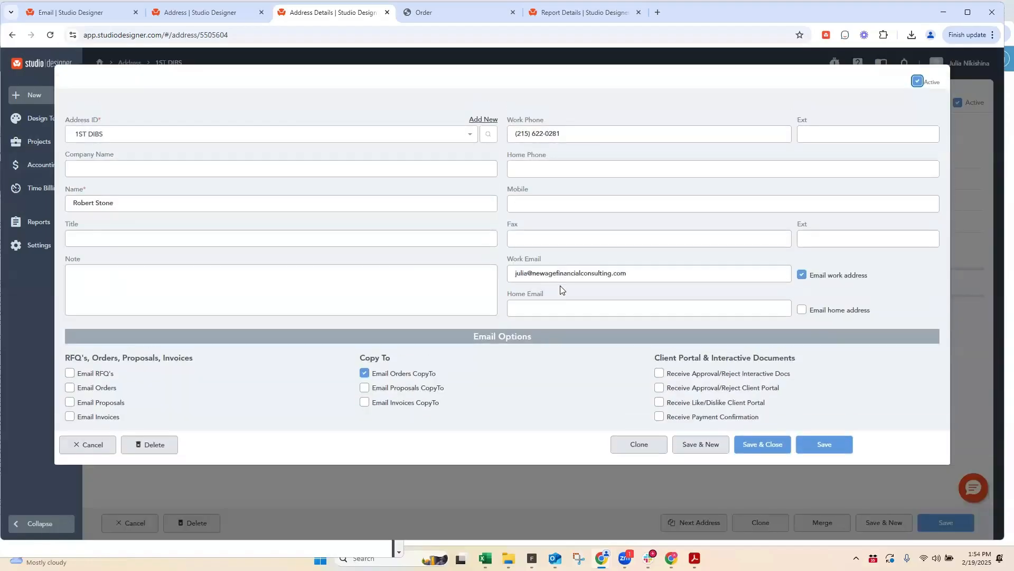
{"action": "double_click", "coordinate": [511, 273]}
{"action": "type", "text": "robert"}
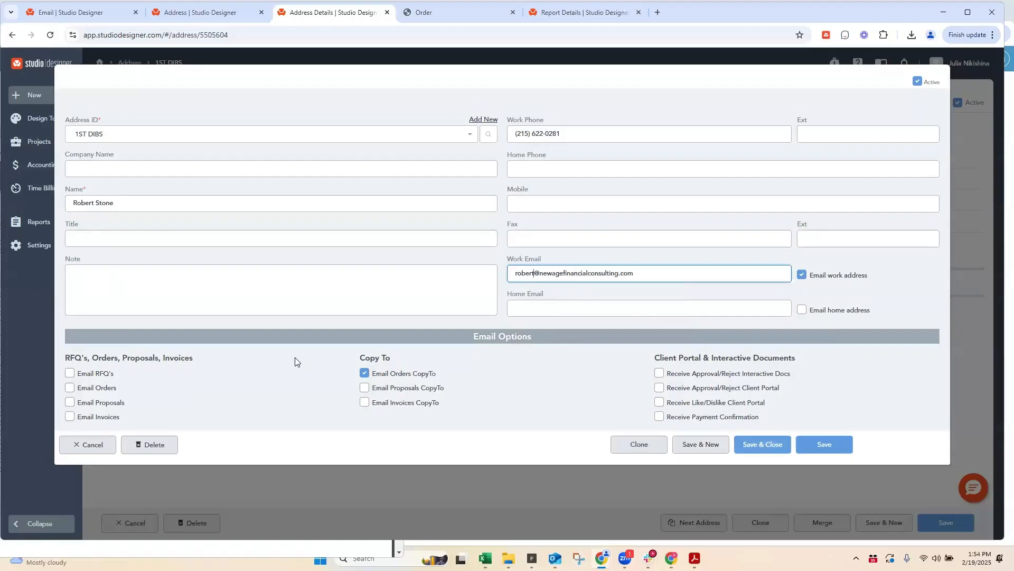
{"action": "left_click", "coordinate": [74, 390]}
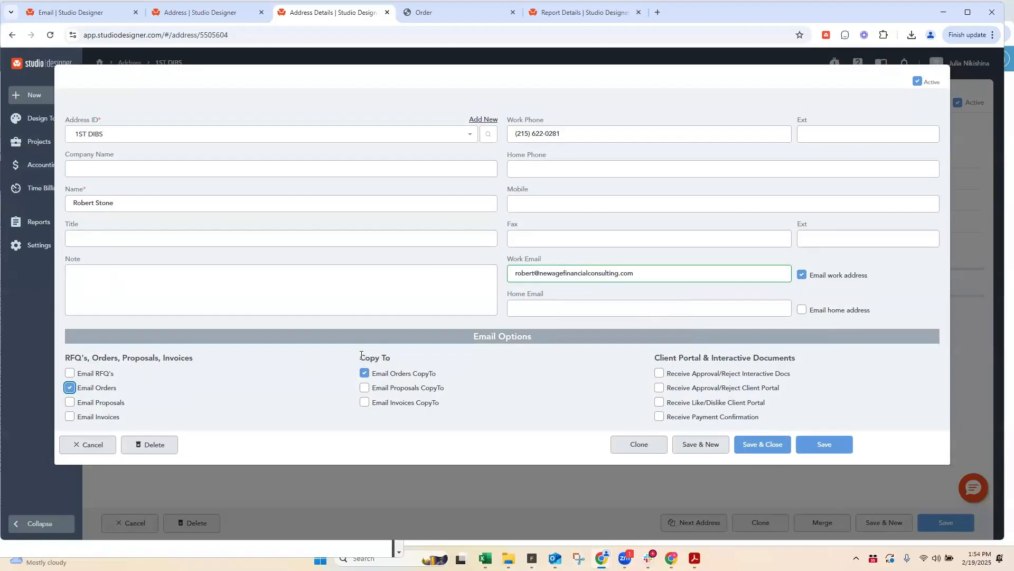
{"action": "left_click_drag", "start_coordinate": [361, 355], "coordinate": [410, 356]}
{"action": "left_click", "coordinate": [763, 445]}
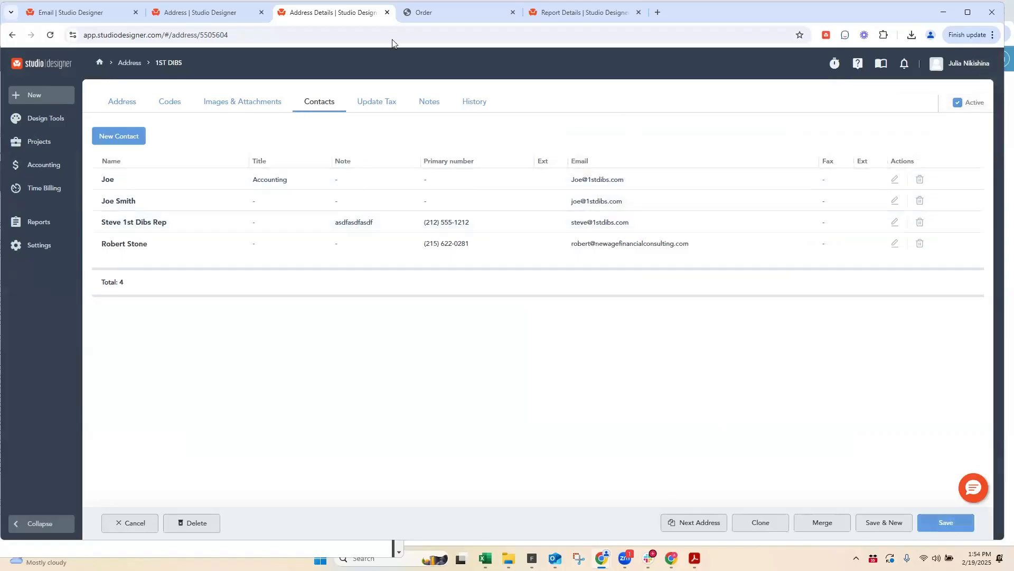
Step: Return to the downloaded order PDF and examine the attachment links under the item description
{"action": "left_click", "coordinate": [431, 12]}
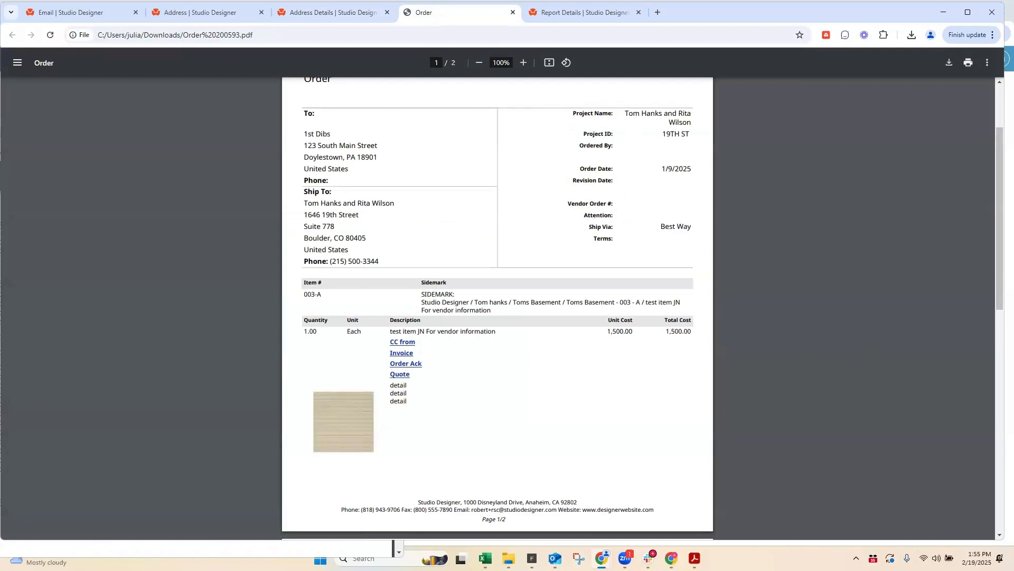
{"action": "left_click", "coordinate": [393, 138]}
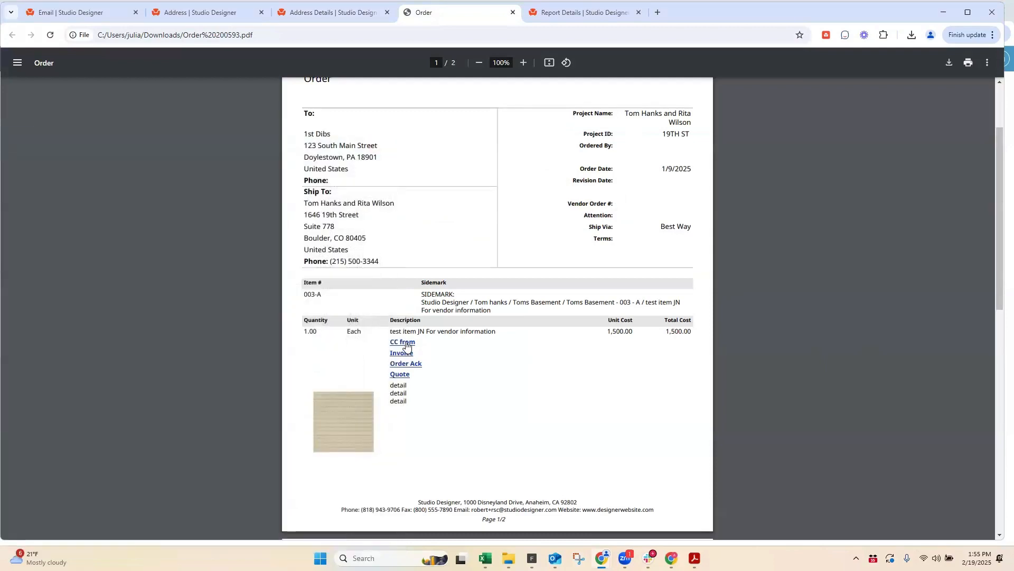